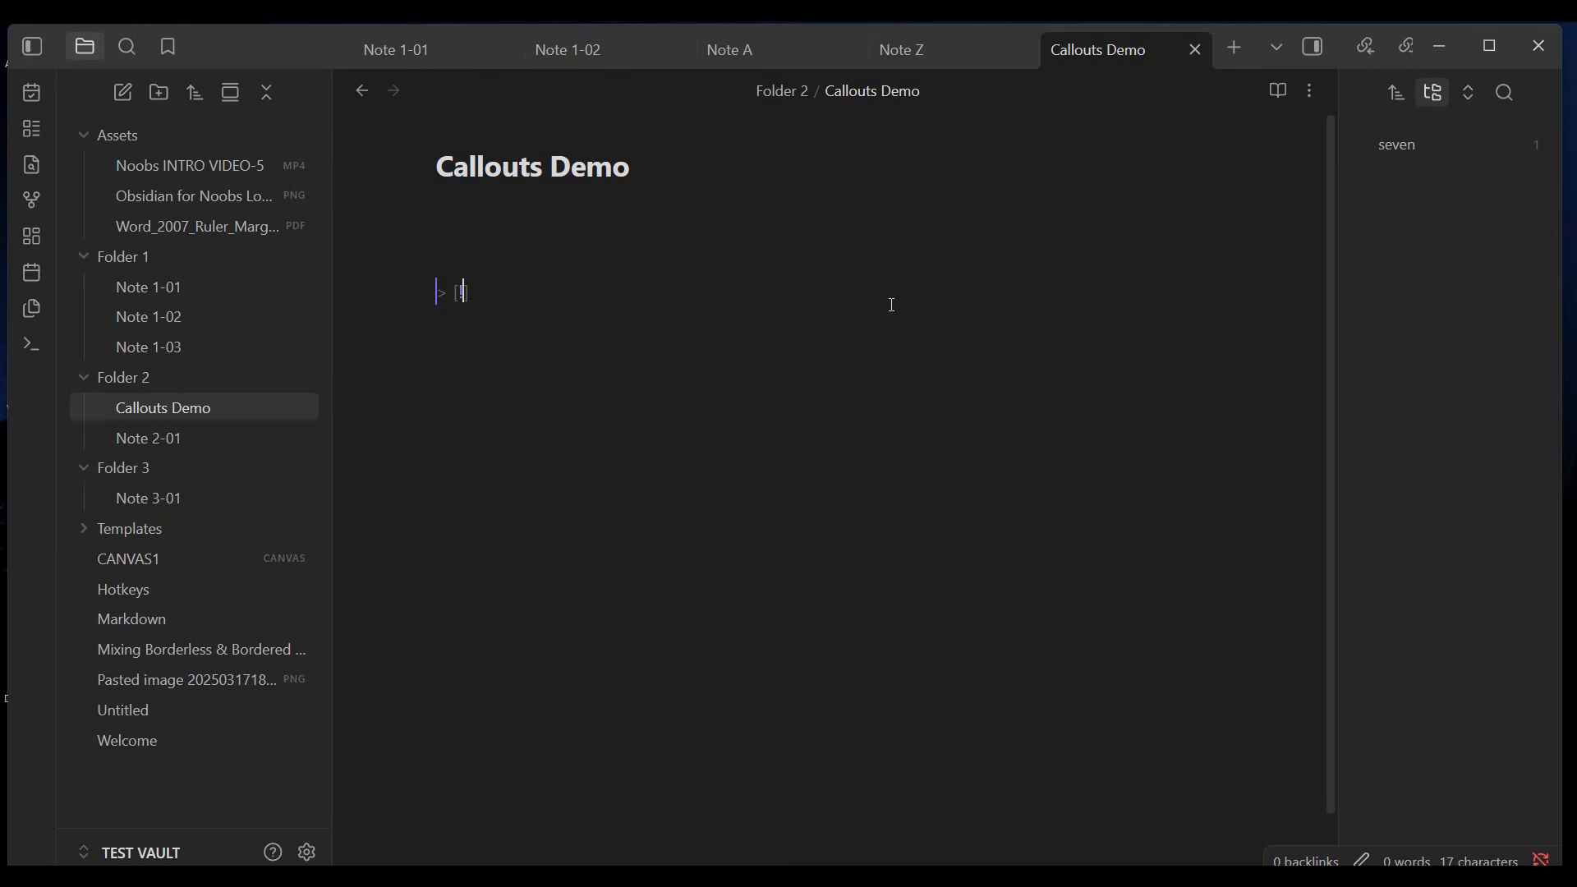
- Set the new callout's type identifier to TIP and give it the title "Parts of a Callout"
type("TIP")
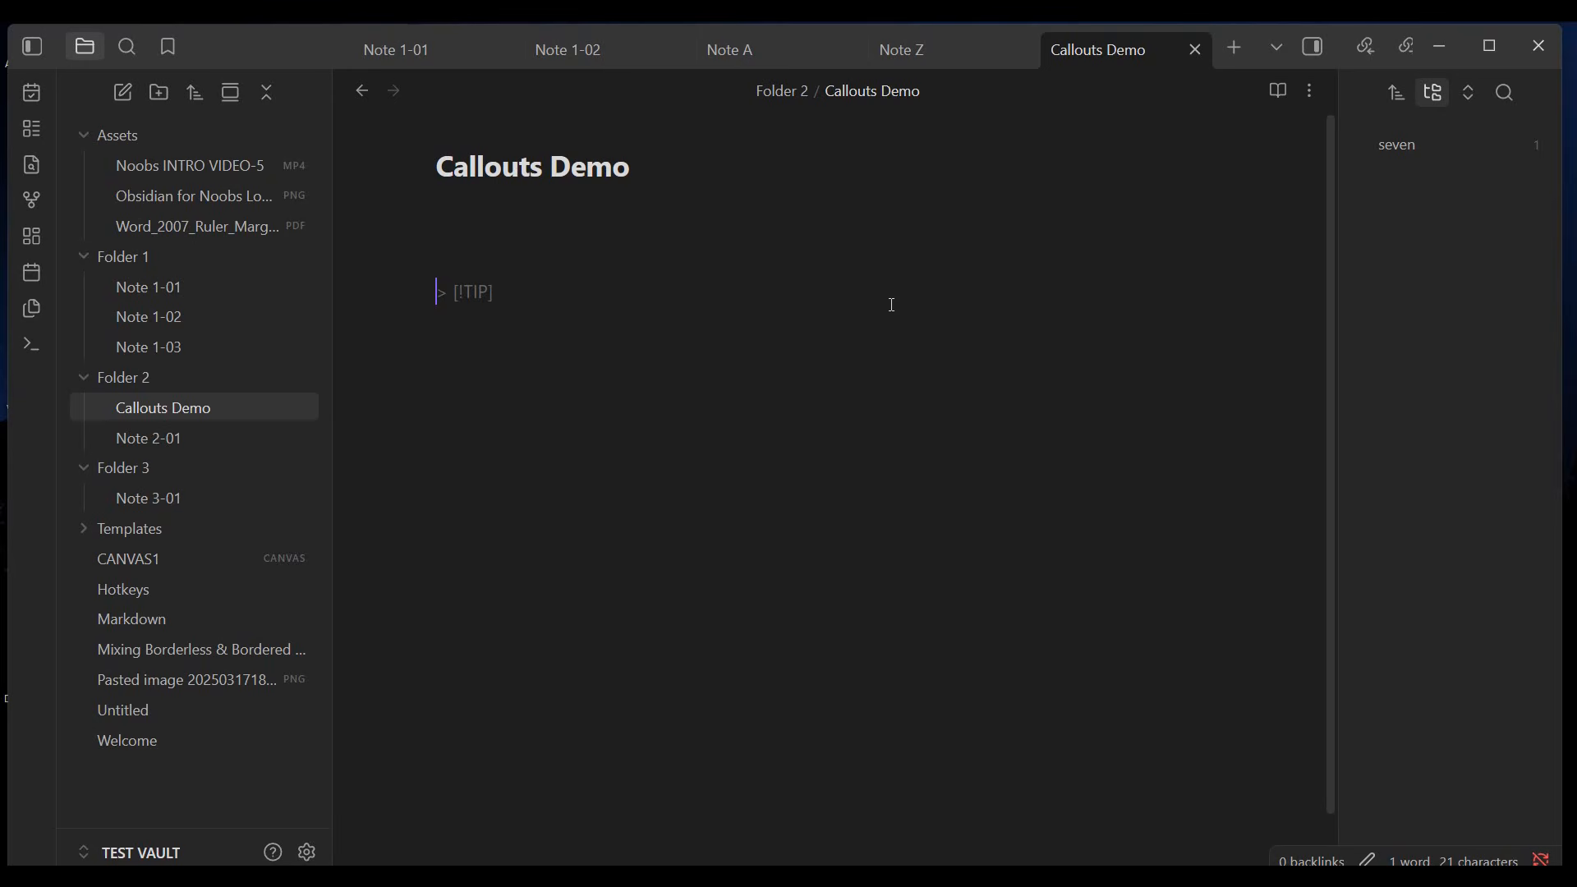
type("Parts of a")
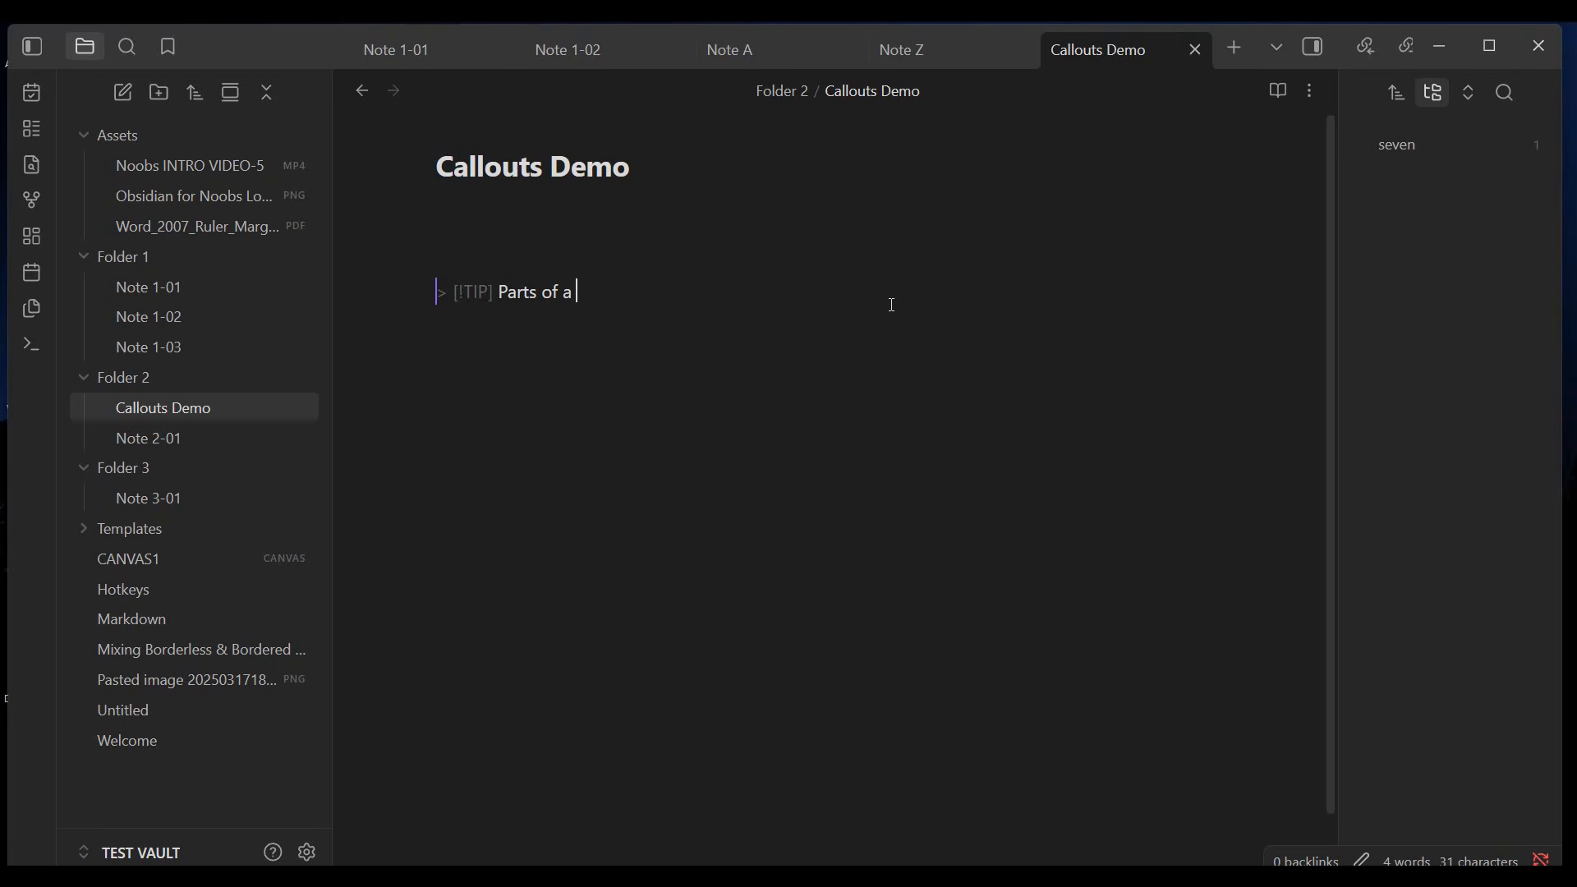
type(" Callout")
key("Return")
- Add the lines "type identifier", "title" and "content" to the callout body, end the callout, and check its source and rendered views
type("typ")
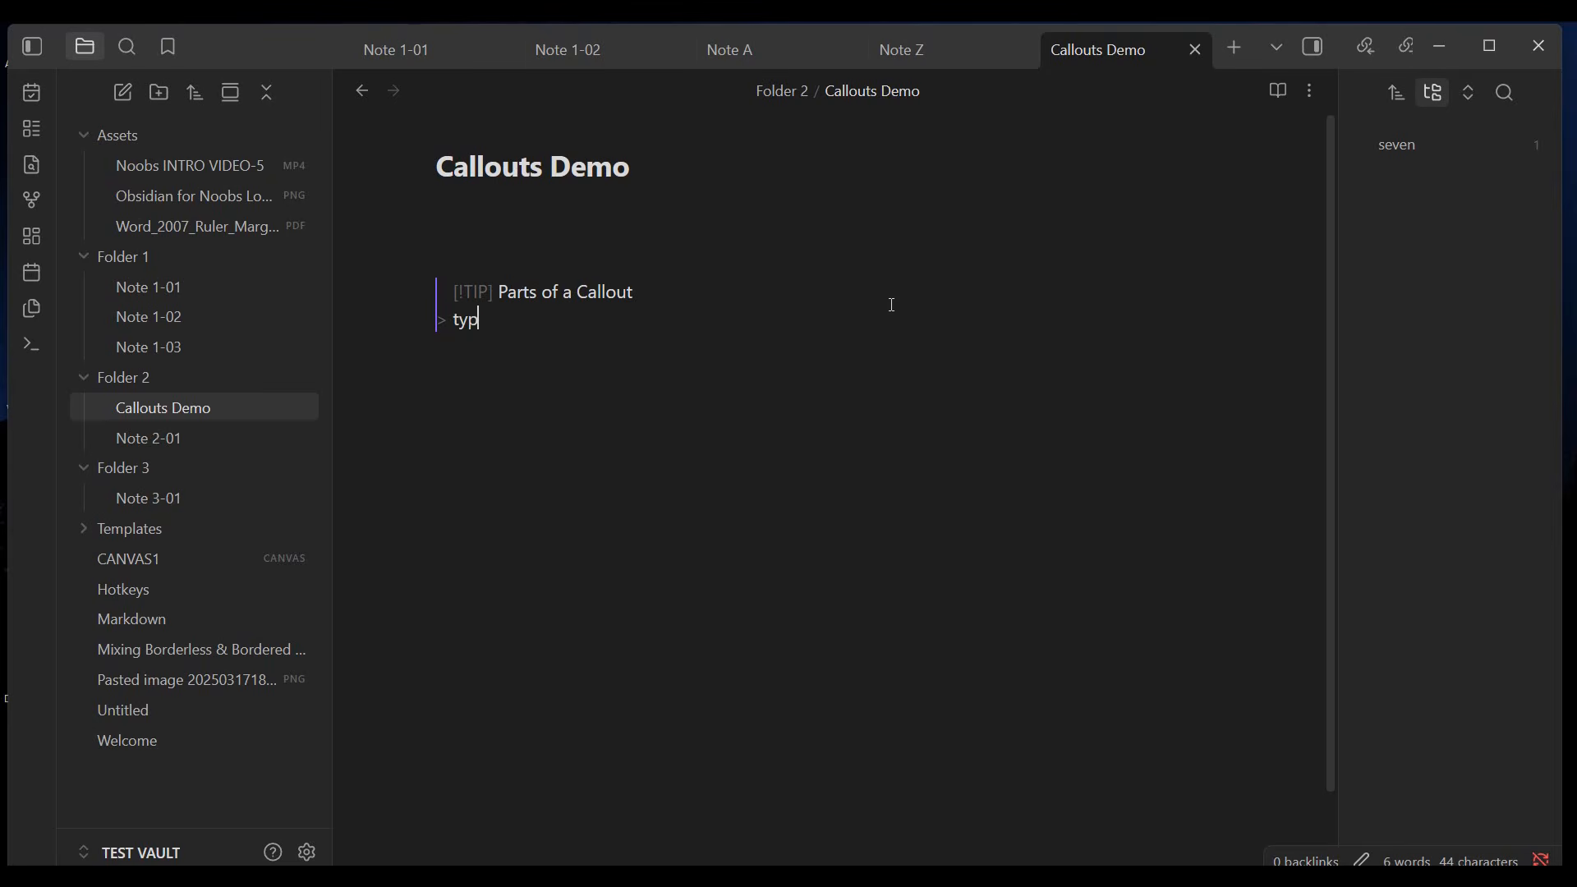
type("e identifier")
key("Return")
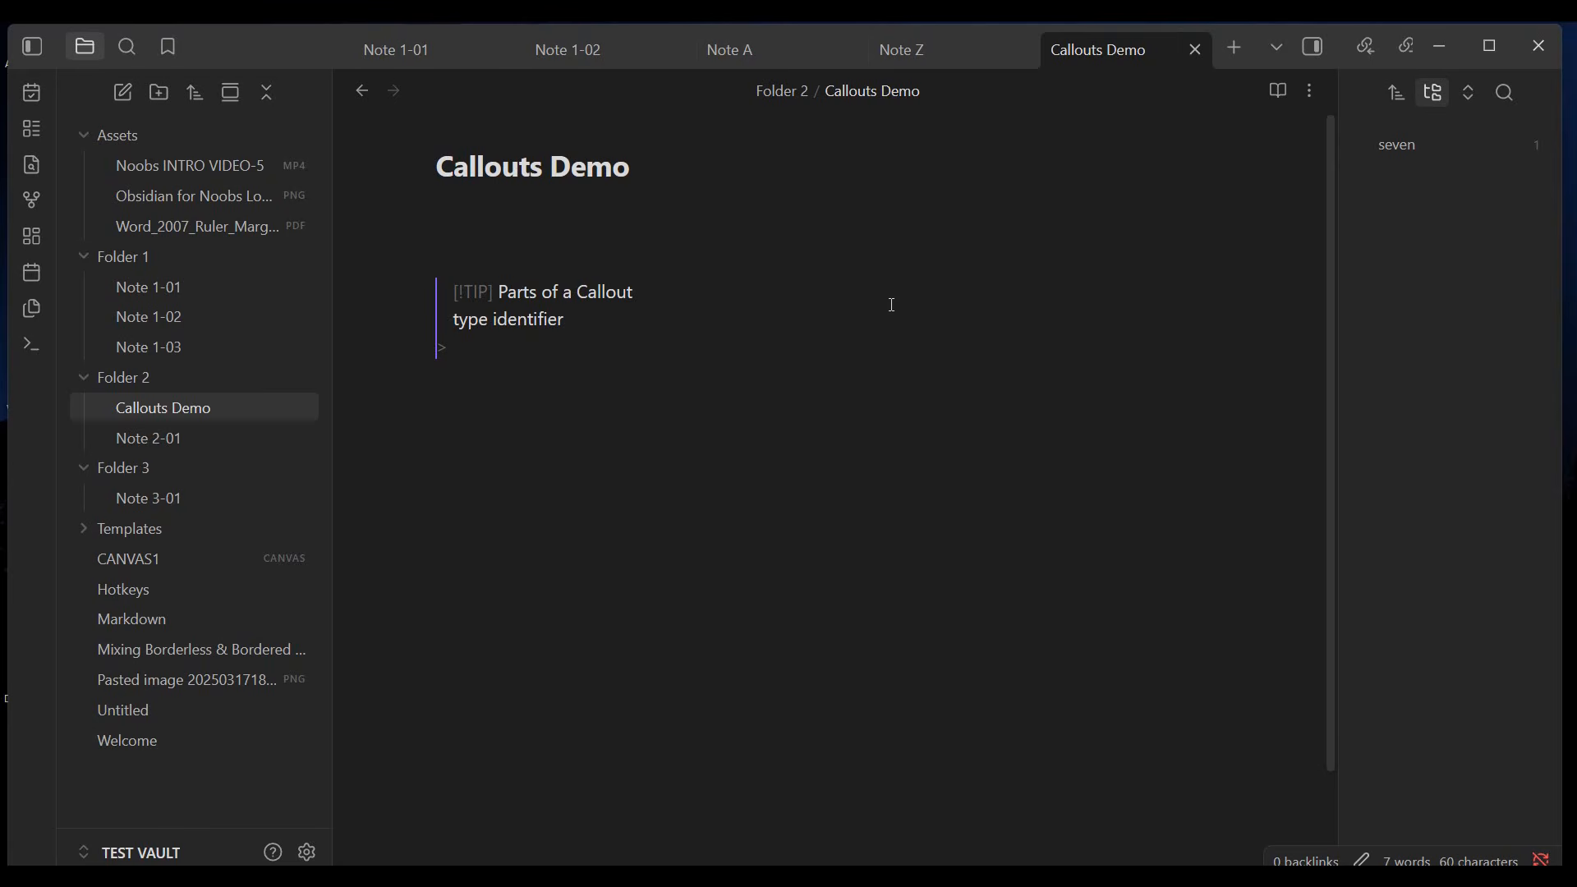
type("title")
key("Return")
type("content")
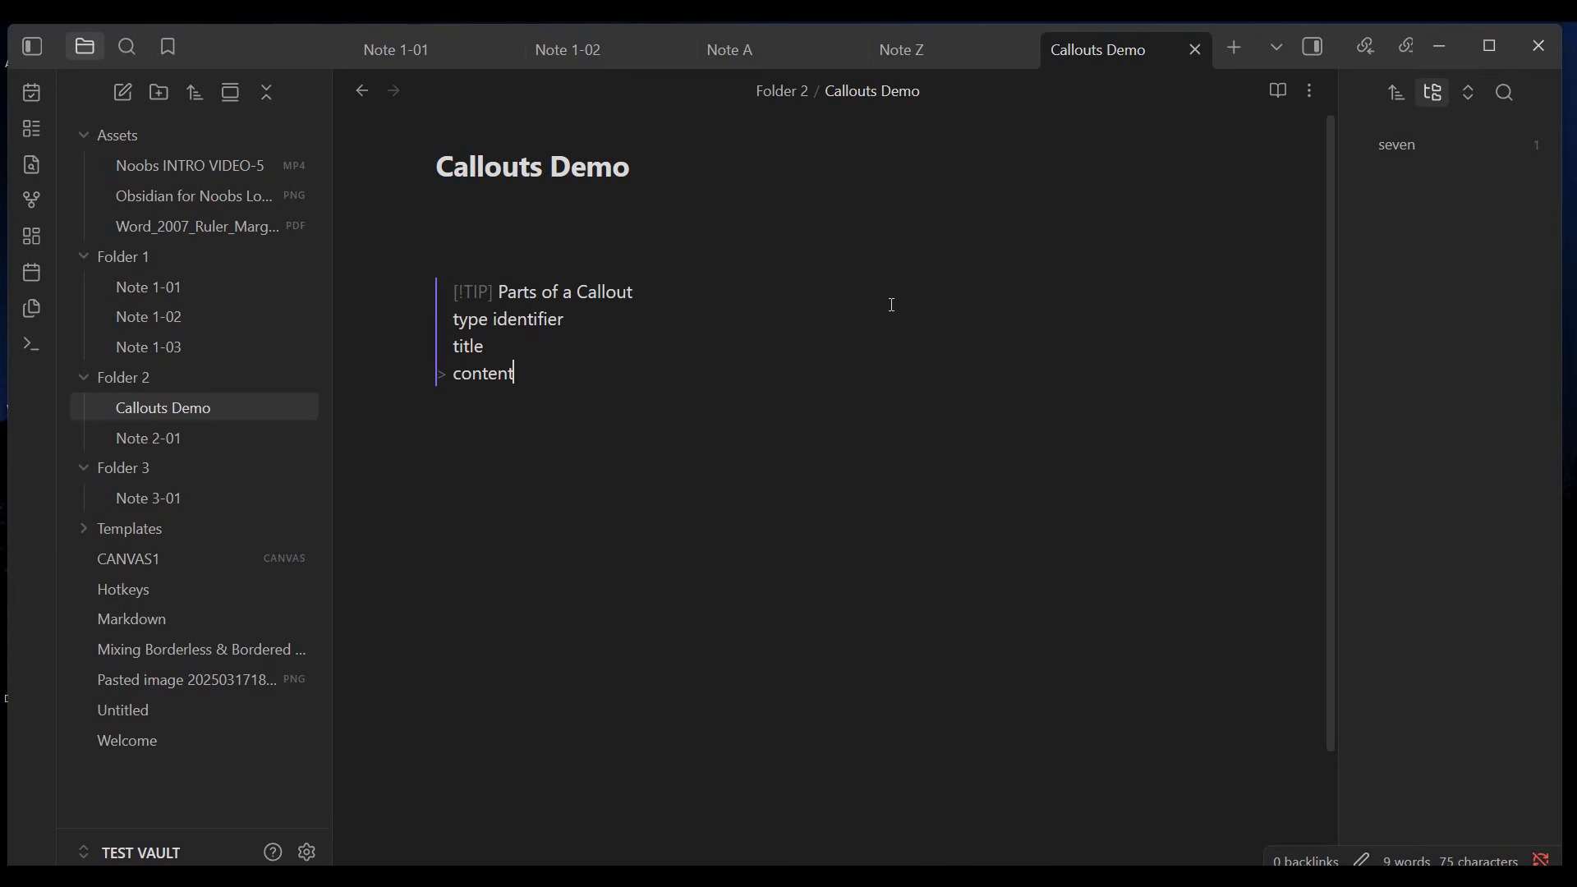
key("Return")
key("Return")
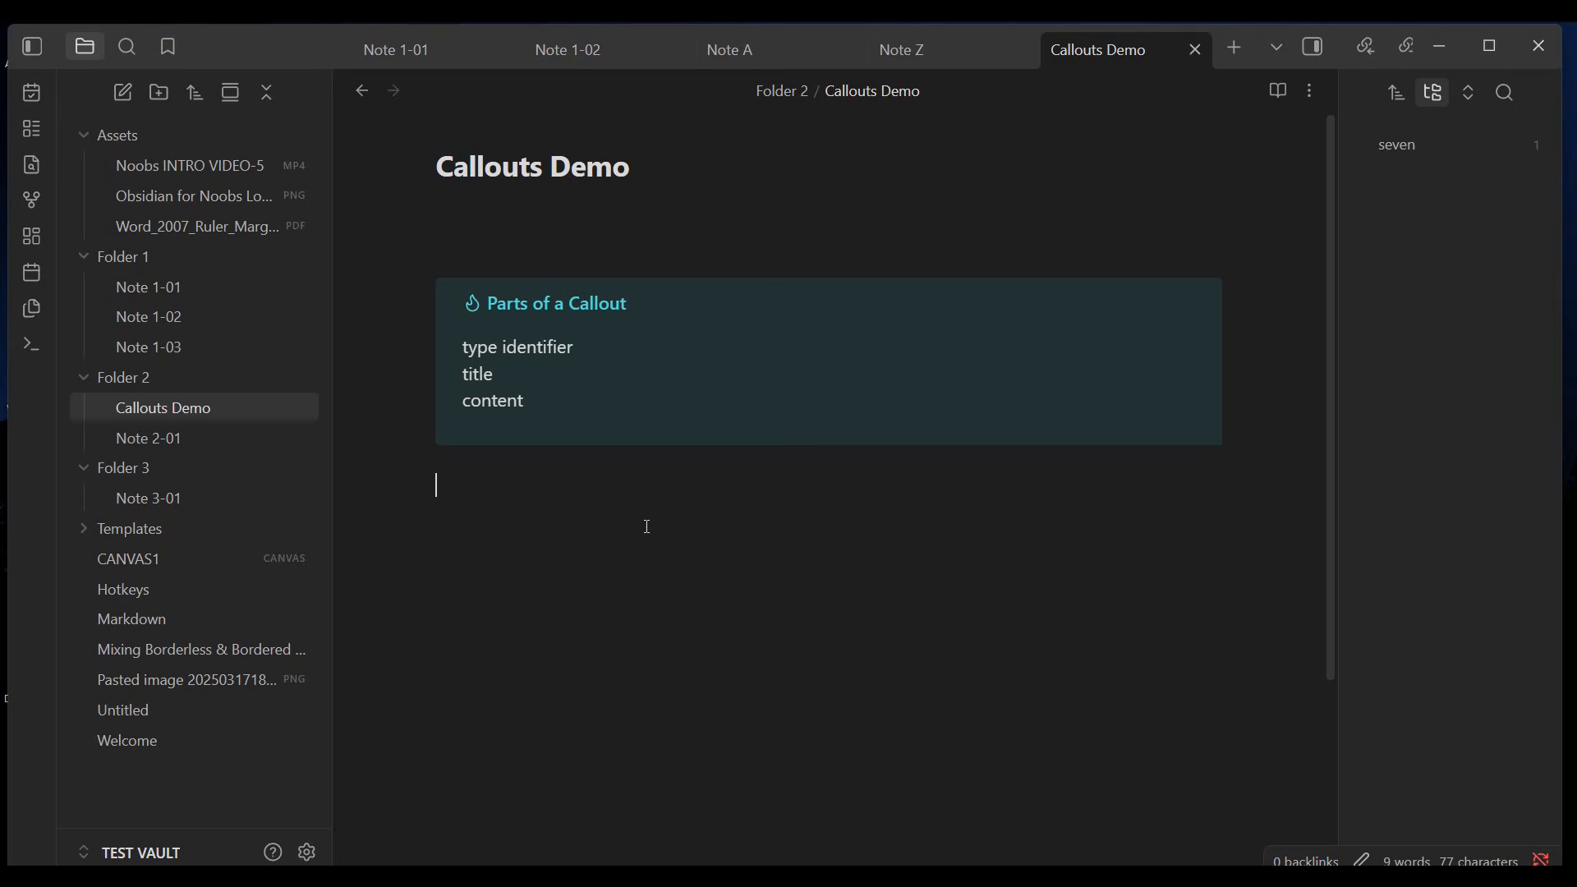
key("Up")
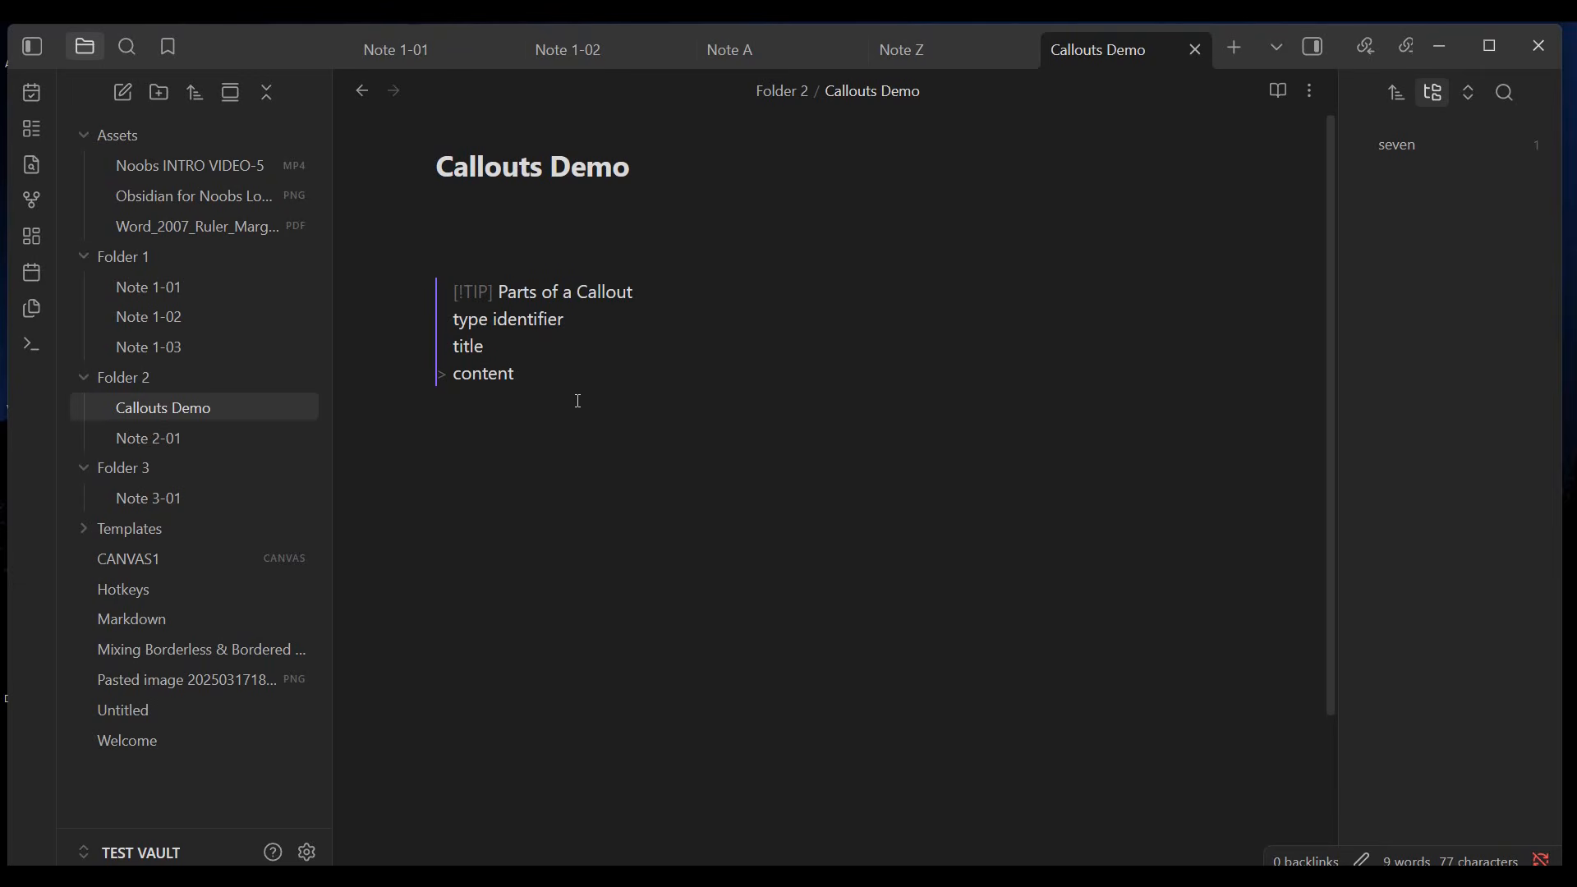
left_click(536, 454)
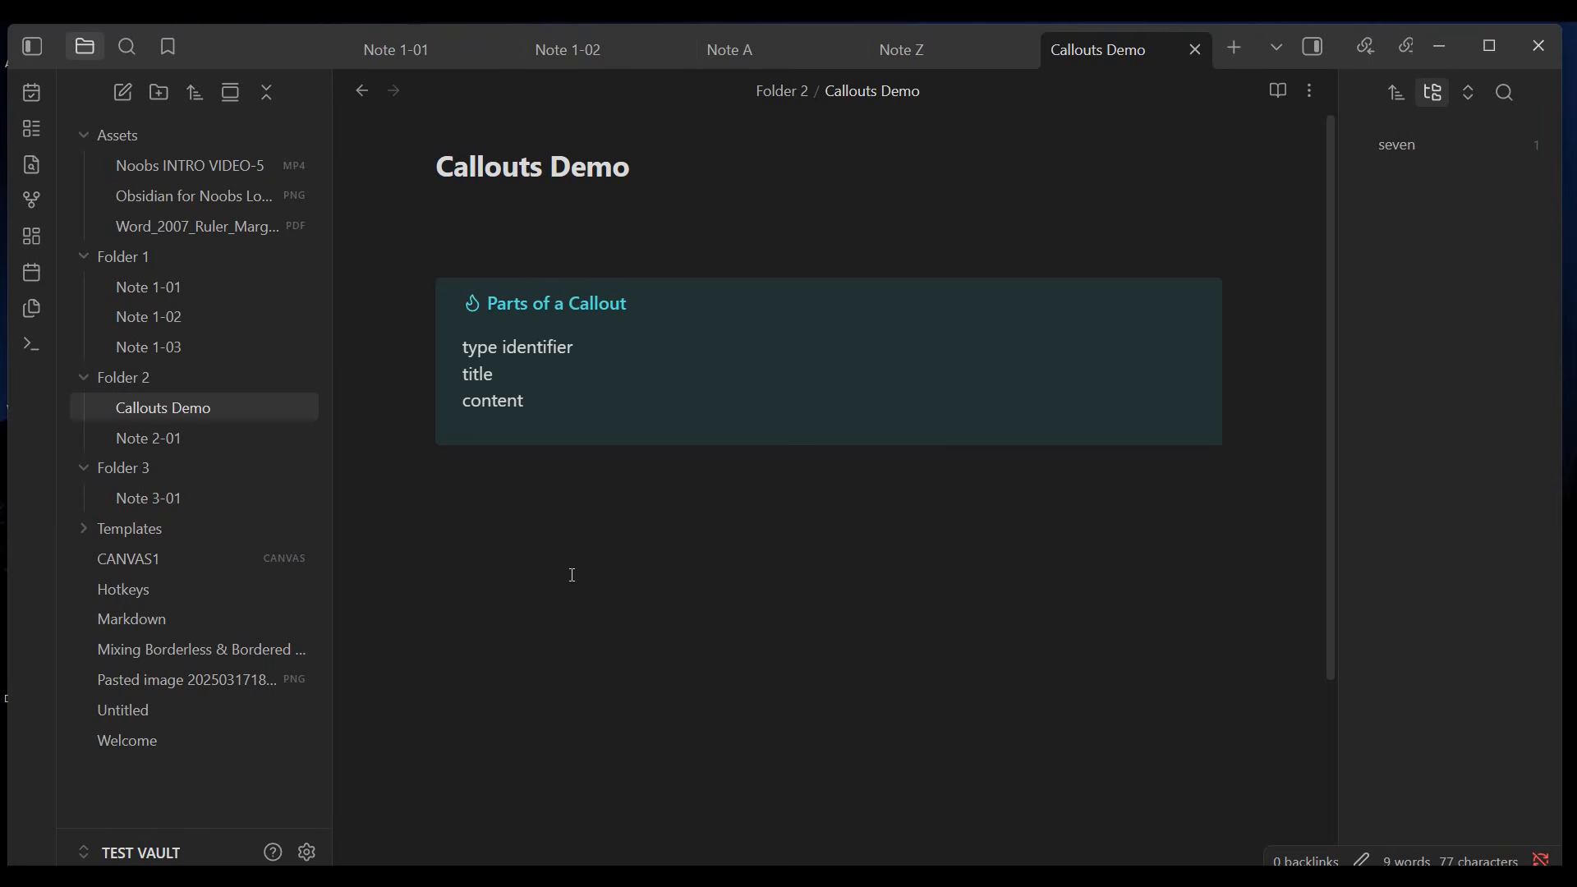
- Make the "title" line in the callout bold by enclosing it in double asterisks
left_click(638, 402)
left_click(550, 355)
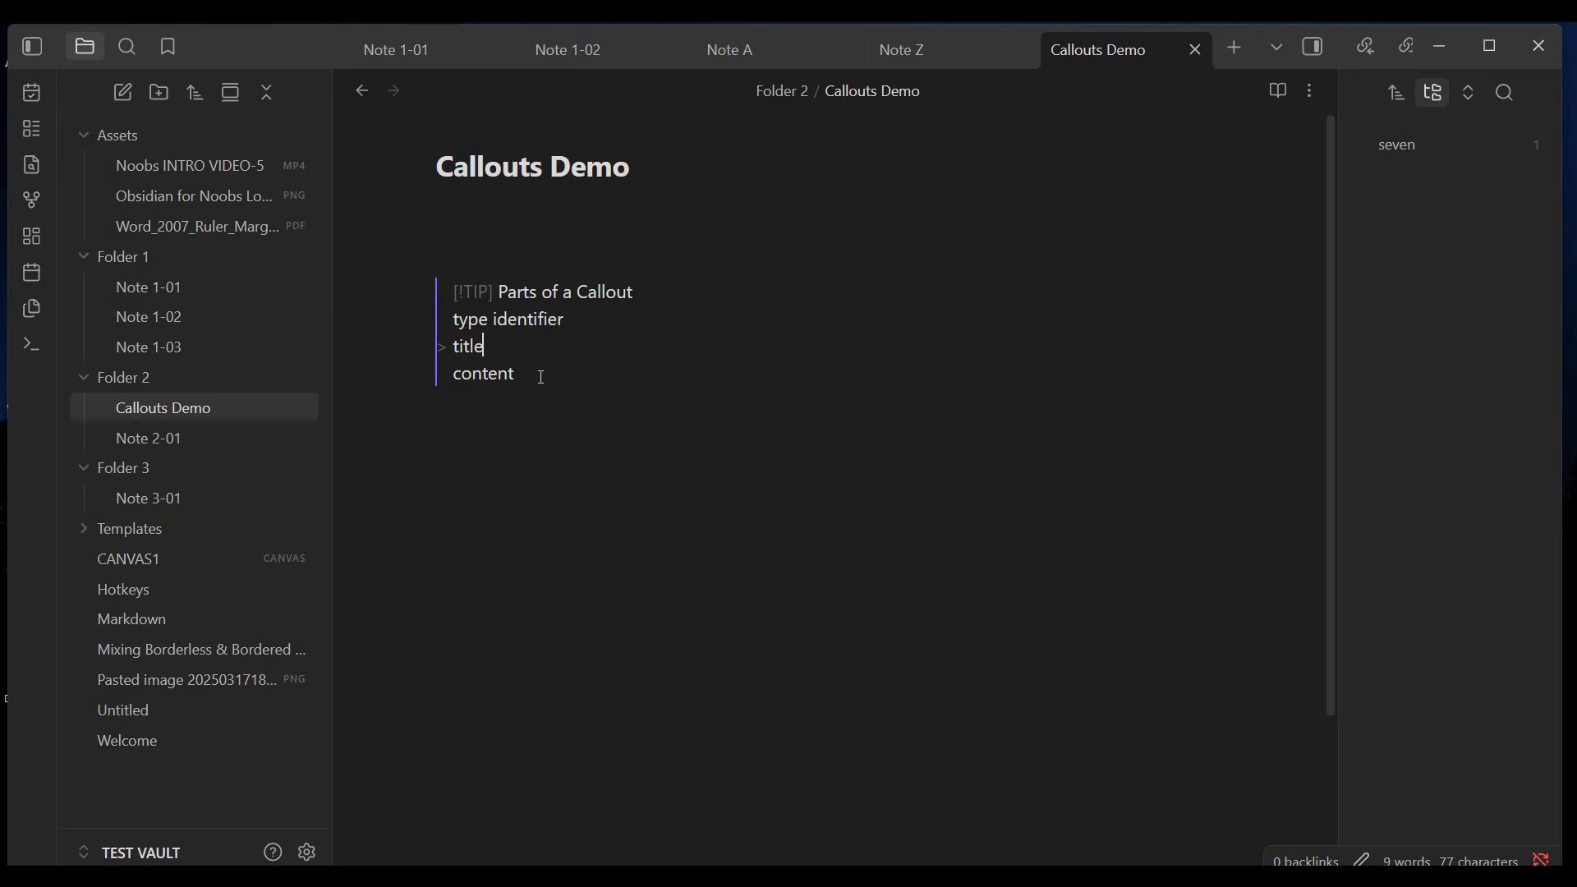
left_click(453, 339)
type("**")
key("End")
type("**")
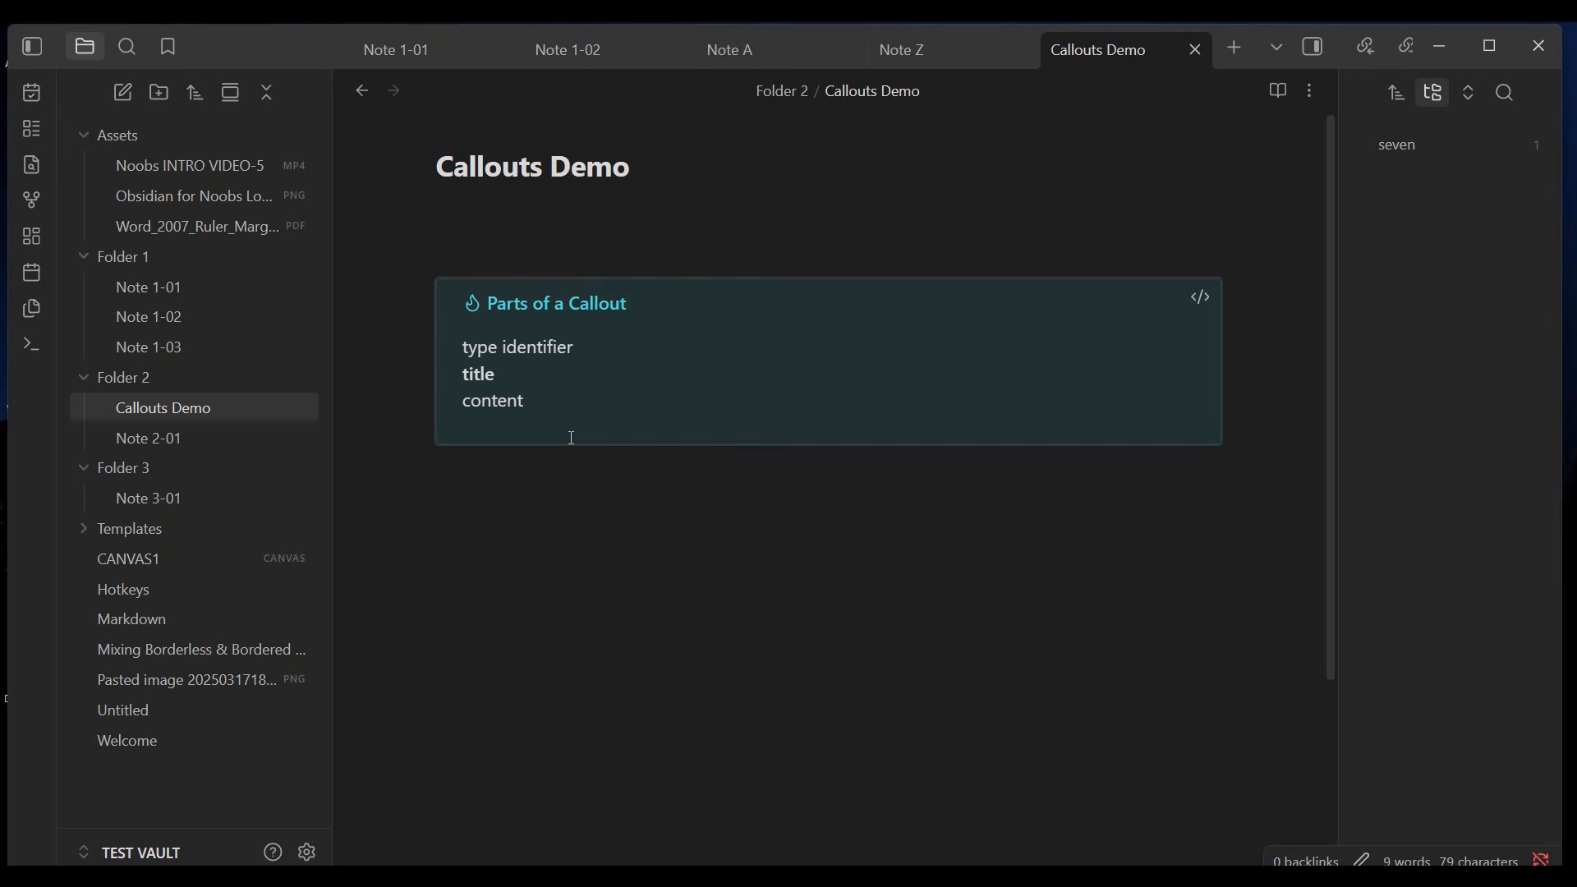
- Reduce the double asterisks around the callout's "title" line to single ones so the word is italic, and view the rendered callout
key("Up")
key("Up")
key("Up")
key("Up")
key("Up")
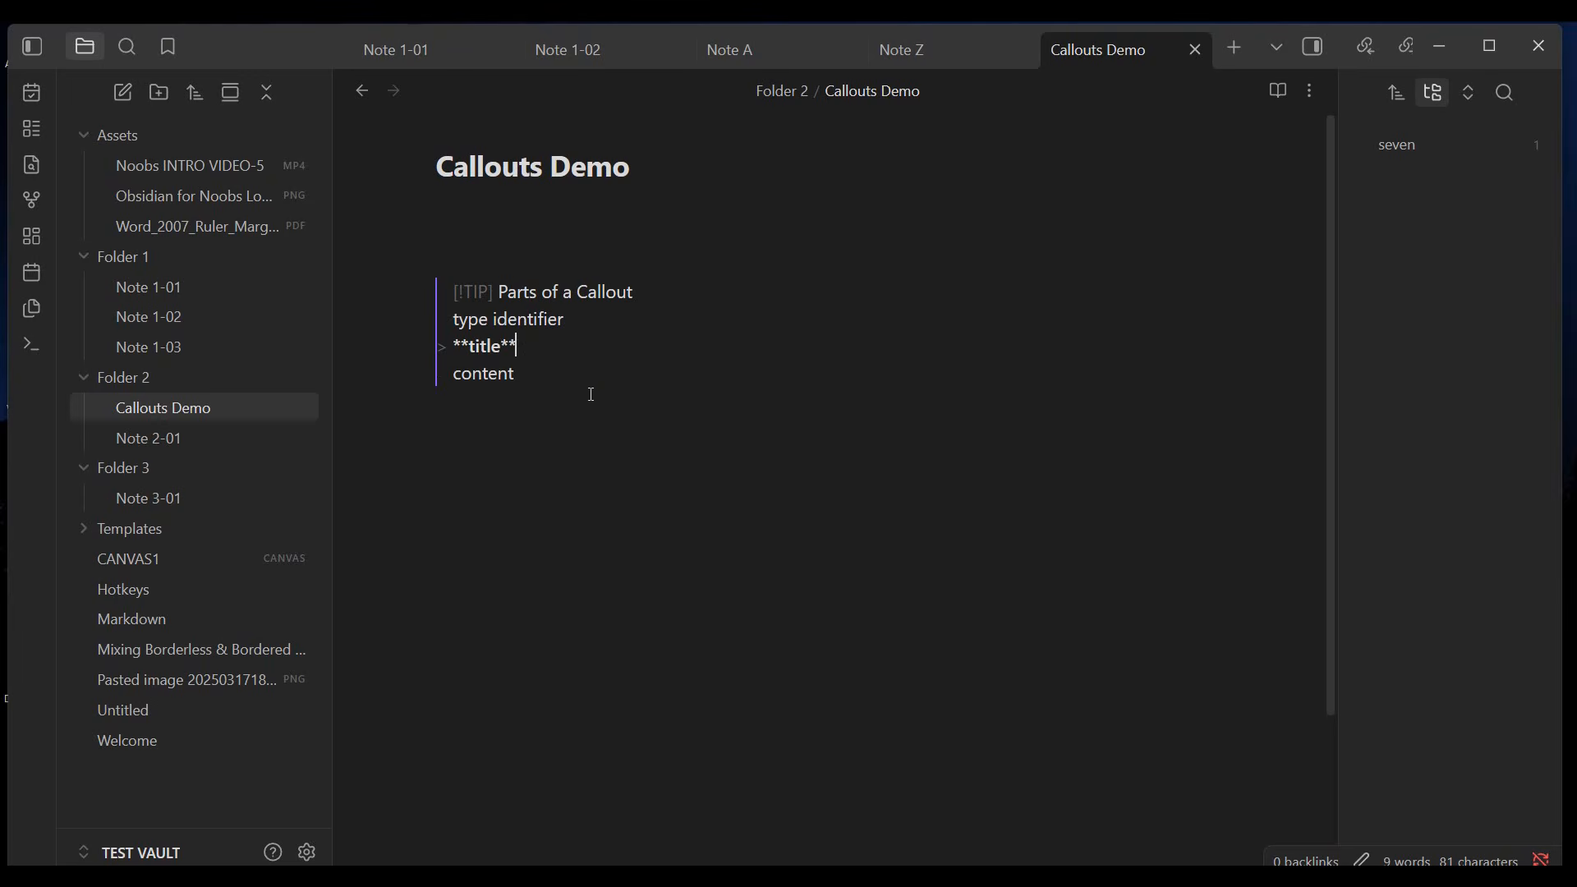
key("BackSpace")
key("Left")
key("Left")
key("Left")
key("Left")
key("BackSpace")
key("BackSpace")
left_click(583, 560)
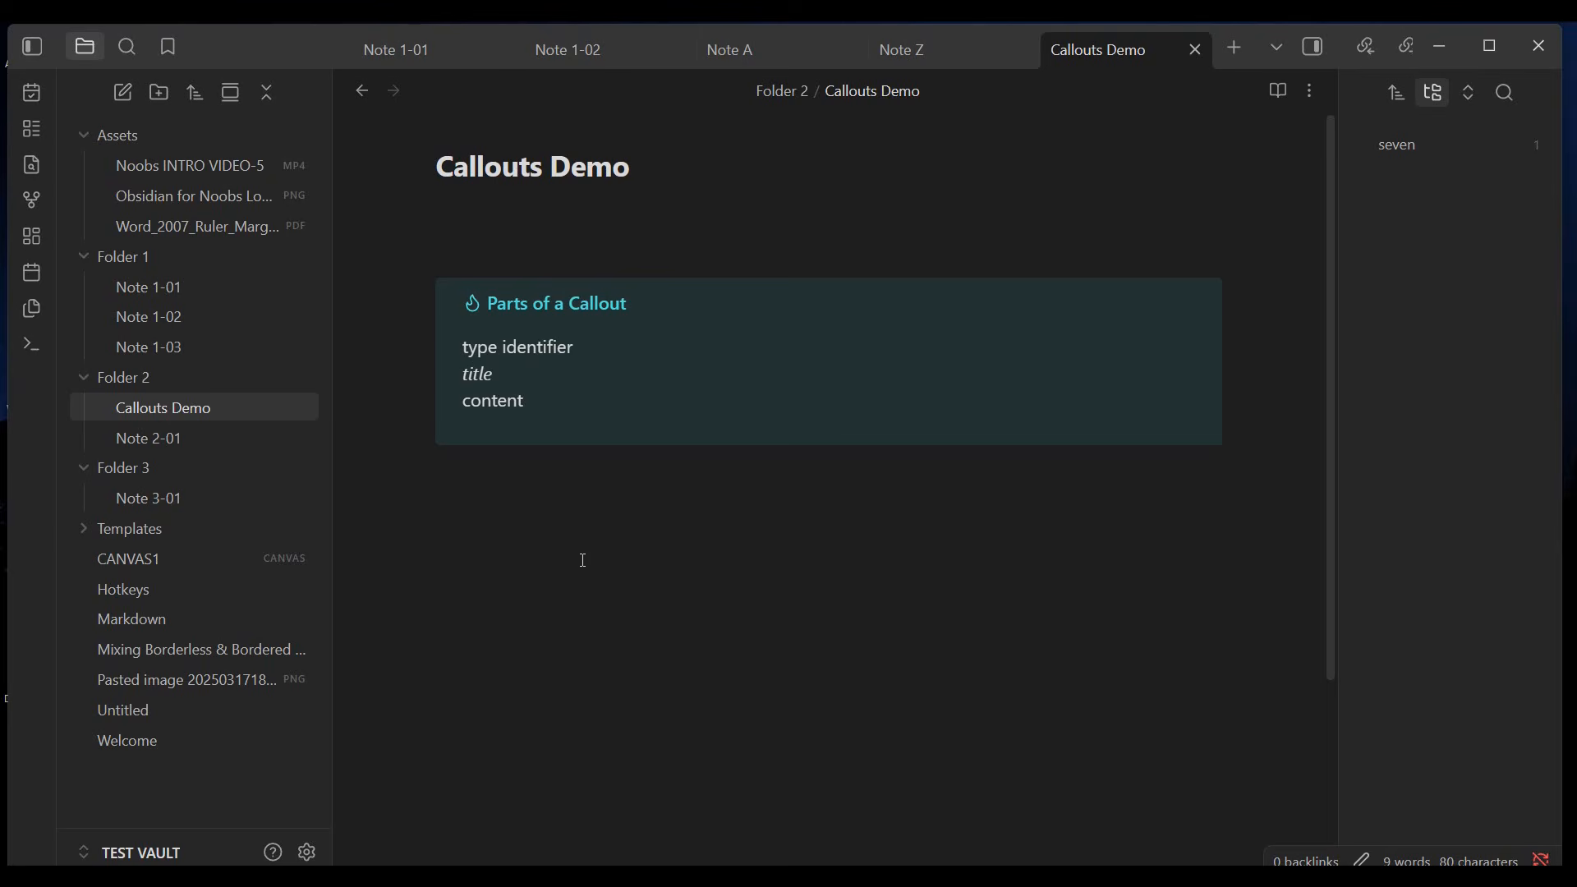
- Remove the italic asterisks from both ends of the "title" line in the callout
left_click(591, 403)
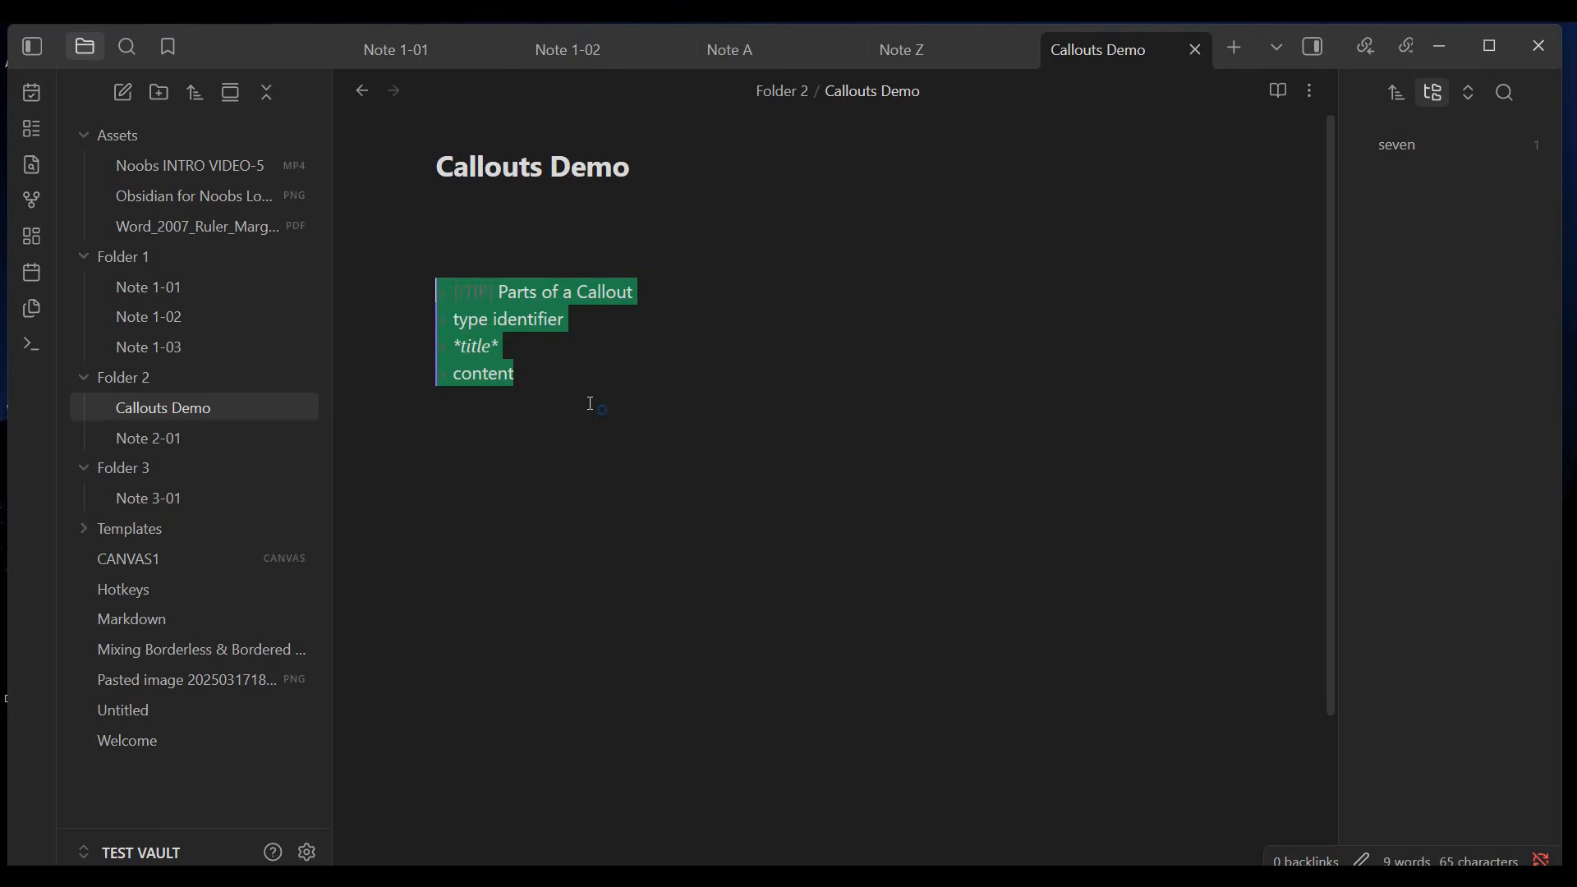
left_click(503, 342)
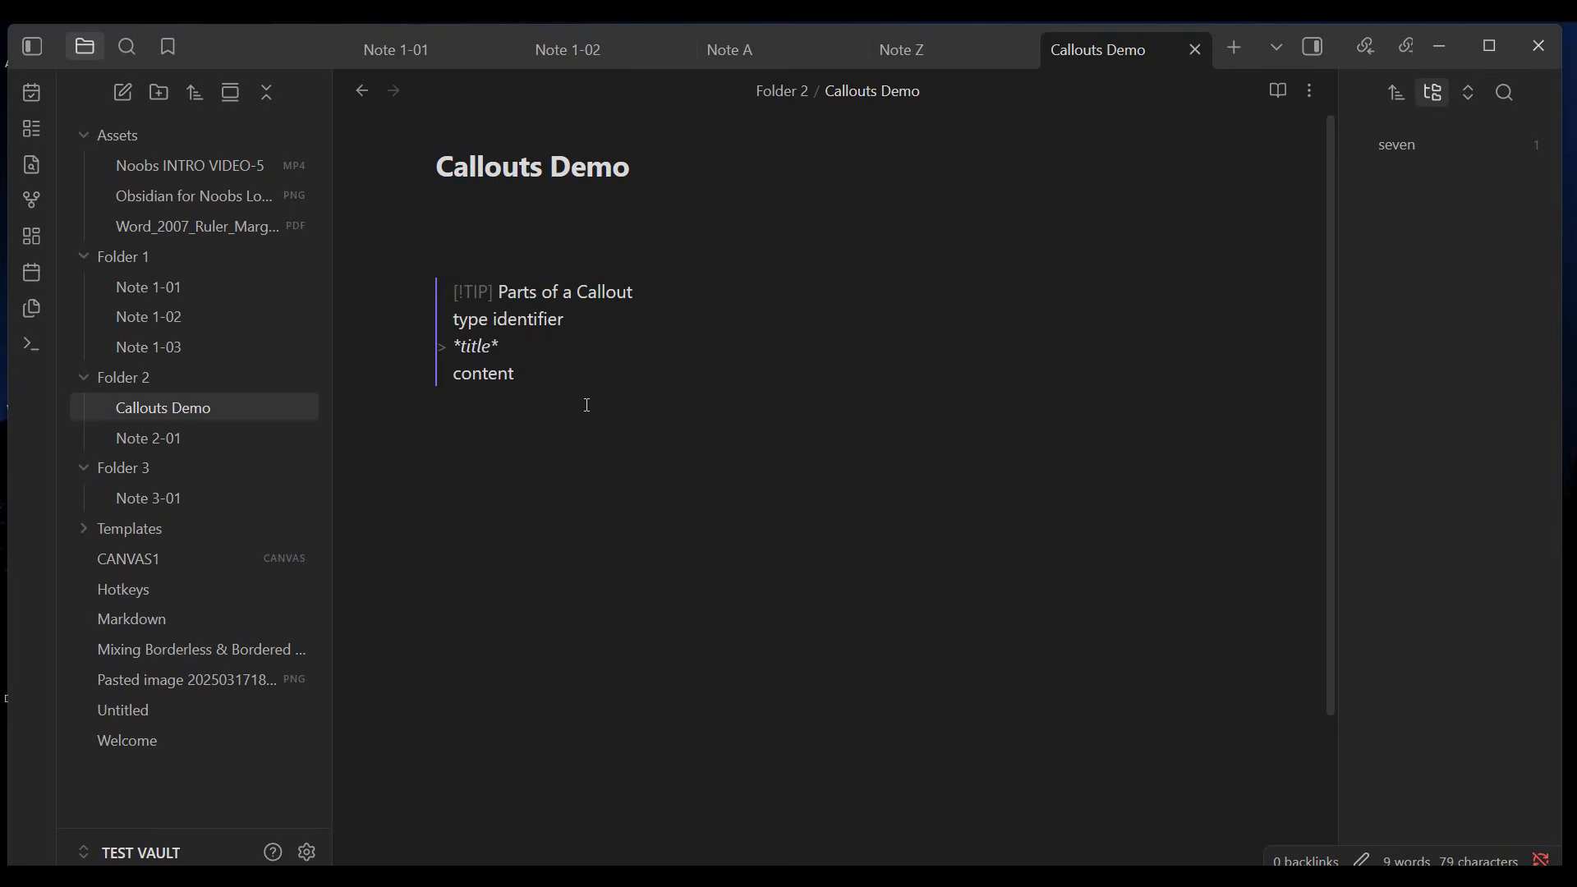
key("BackSpace")
key("Left")
key("Left")
key("Left")
key("Left")
key("Left")
key("BackSpace")
- Convert the callout's three content lines into a bullet list and view the rendered callout
left_click_drag(454, 318, 530, 377)
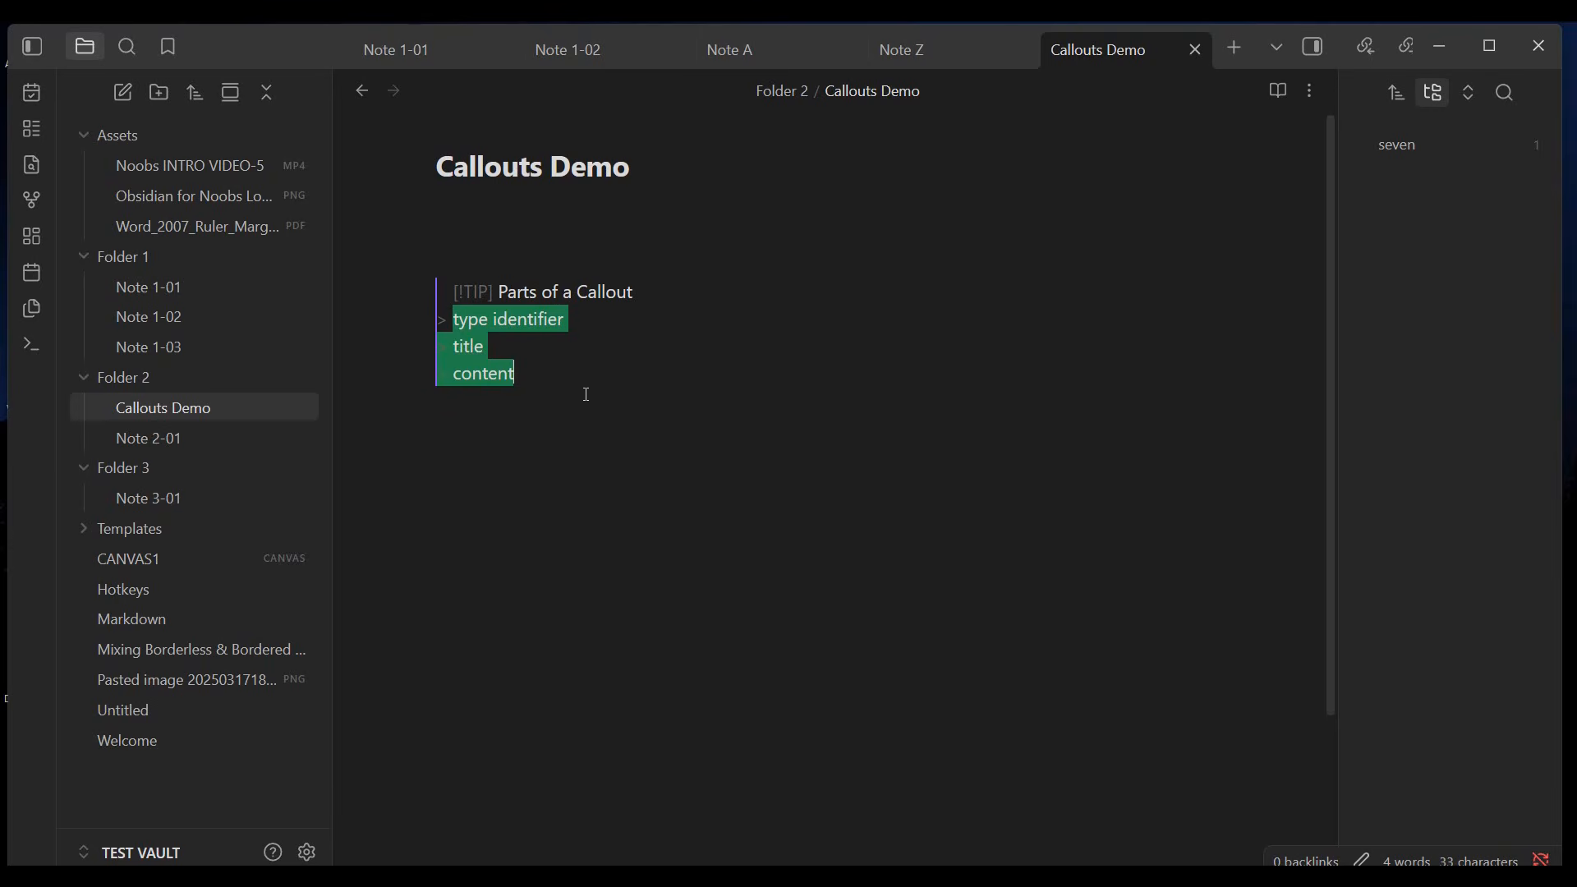
right_click(477, 323)
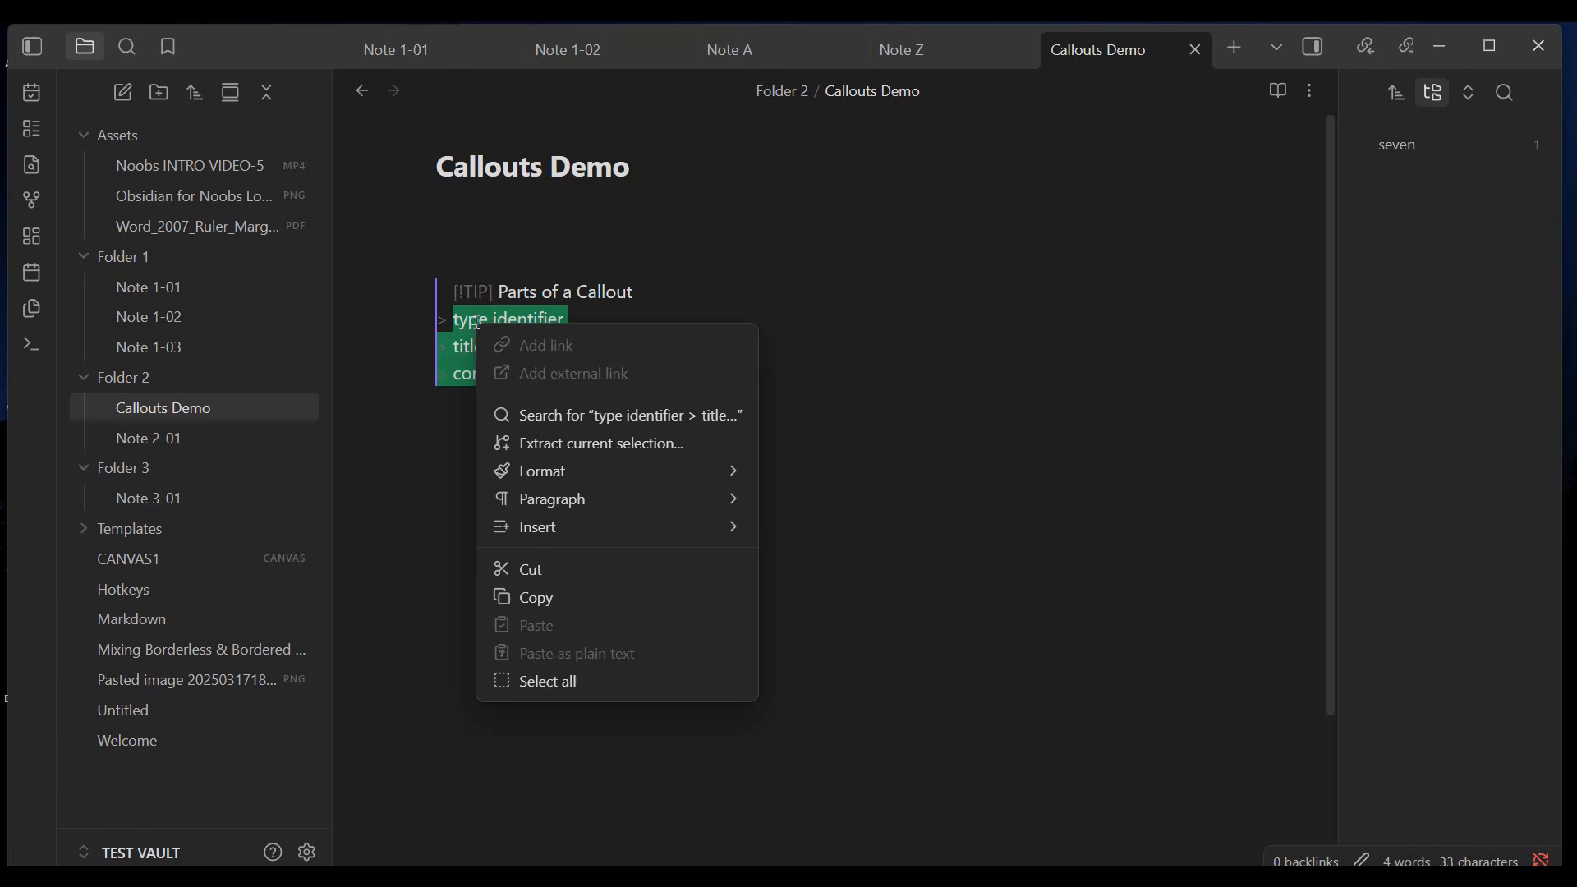
mouse_move(650, 503)
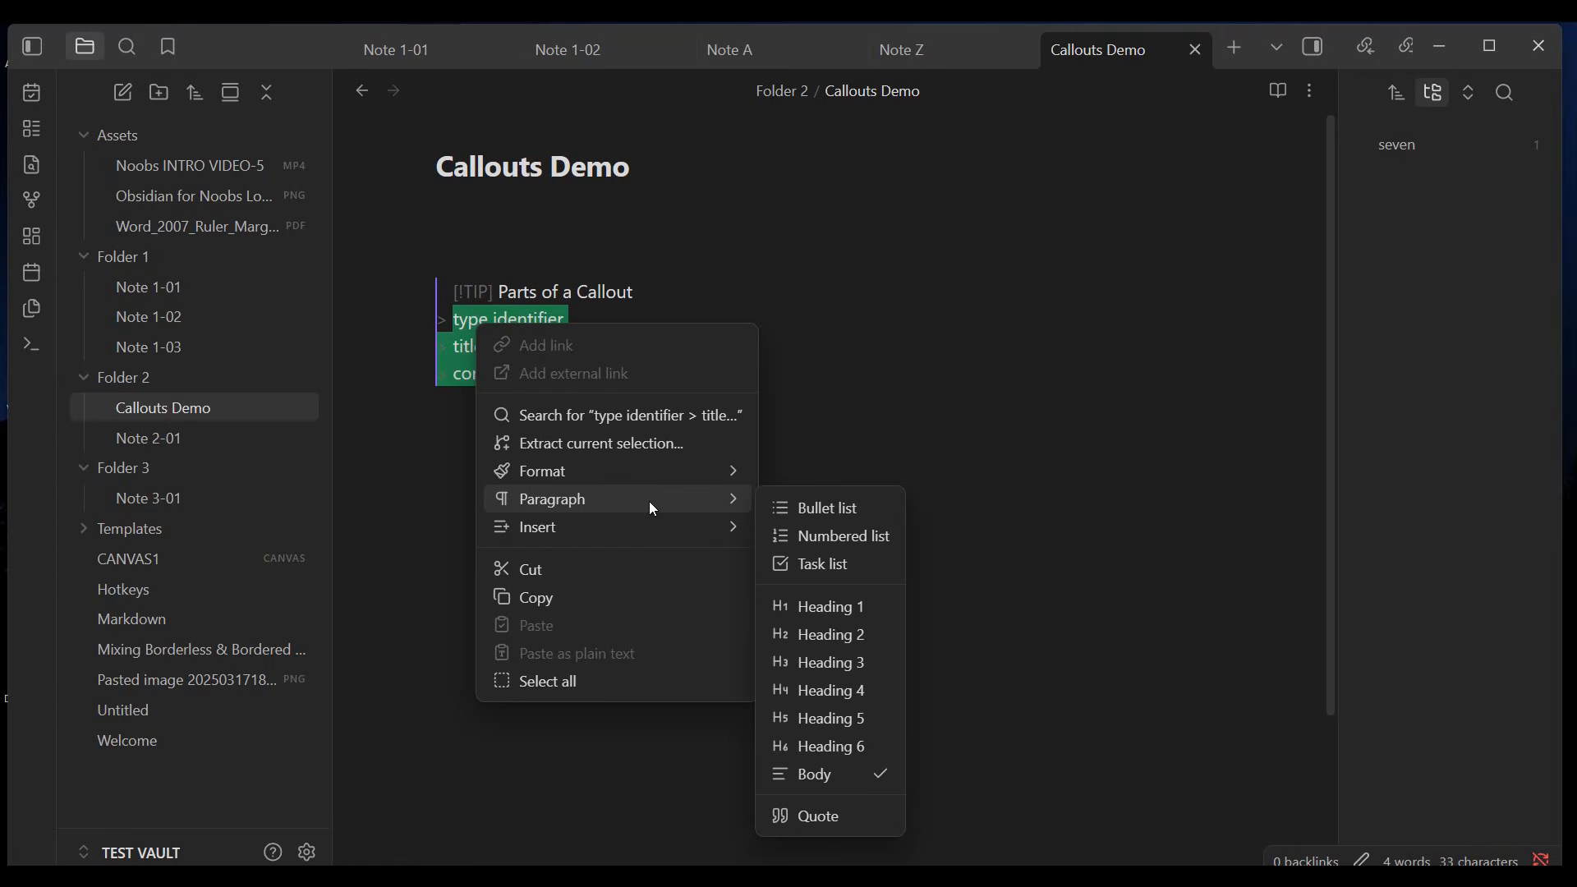
left_click(811, 506)
left_click(544, 598)
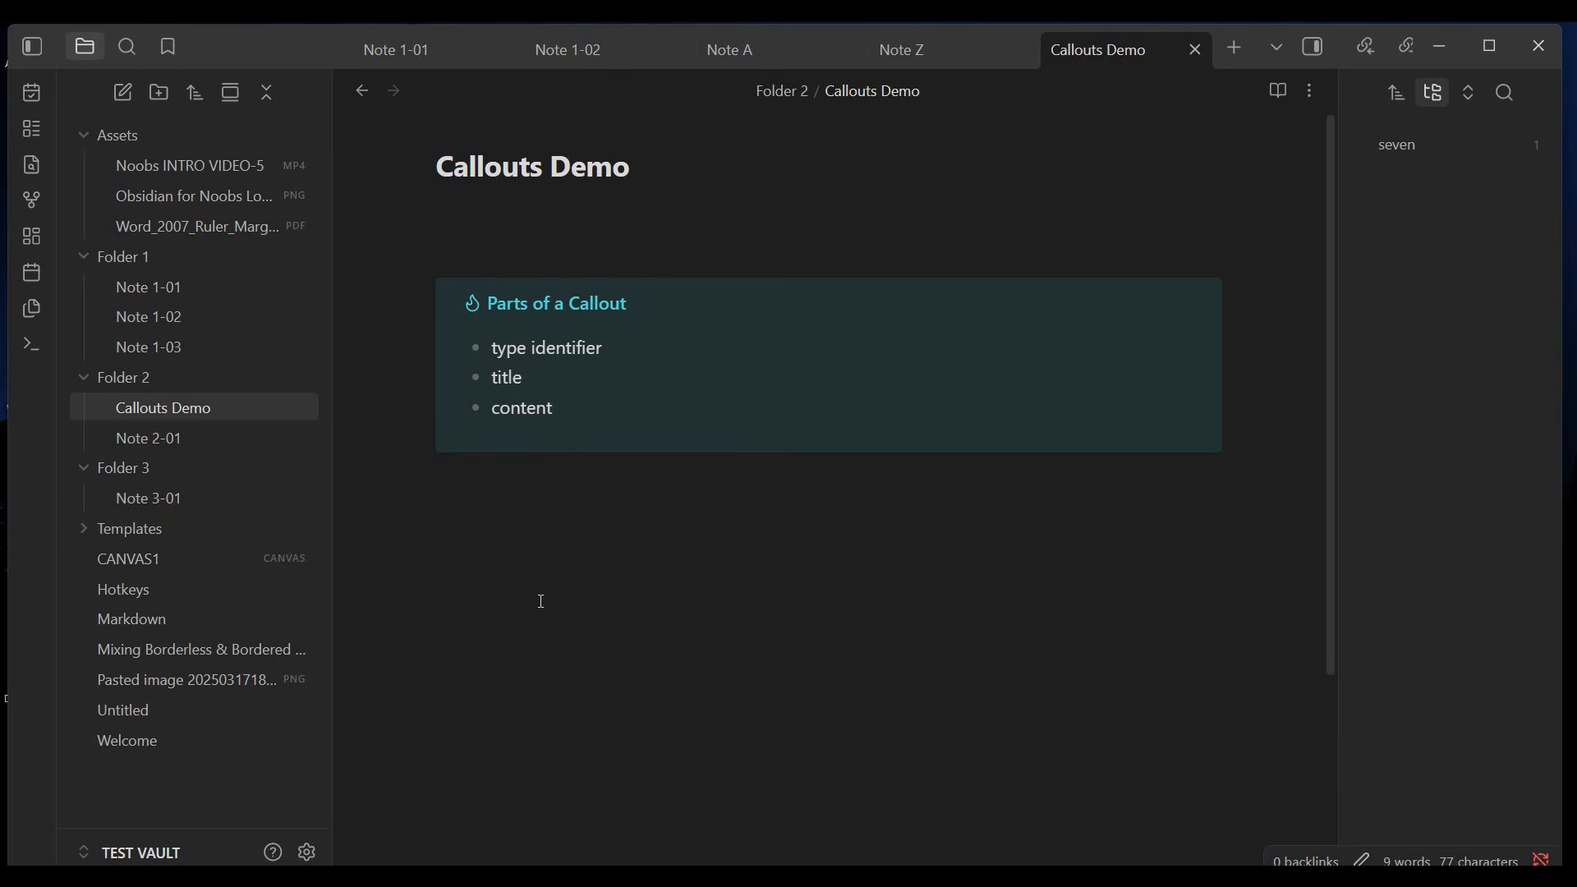
- Add an unbulleted internal link to "Obsidian for Noobs Logo-small.png" below the callout's "content" bullet and test that link
left_click(591, 408)
left_click(530, 375)
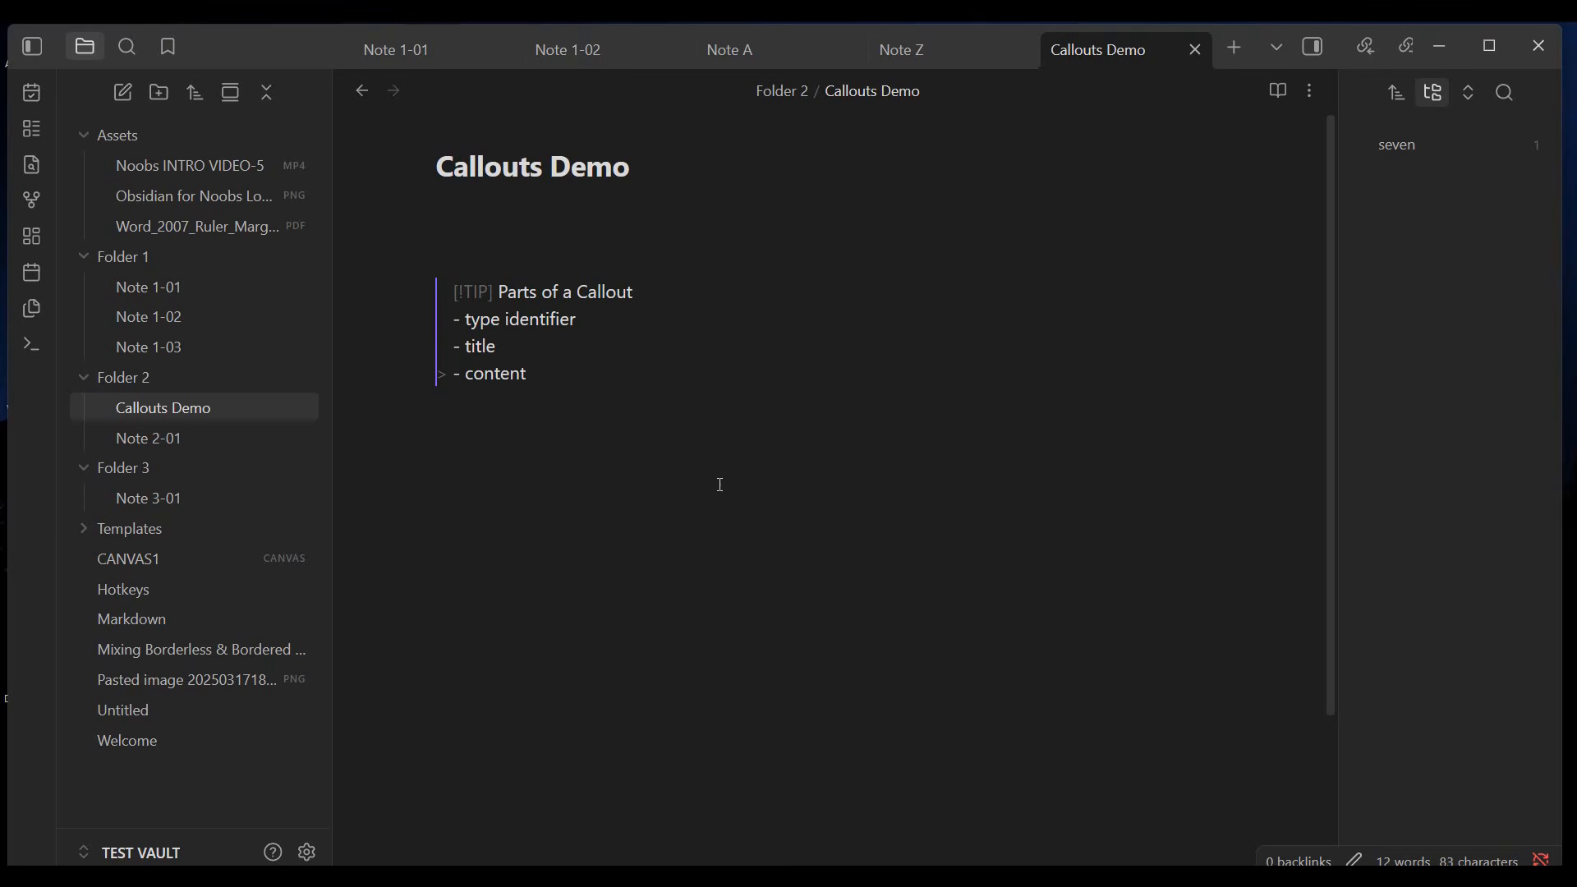
key("Return")
key("BackSpace")
type("[[")
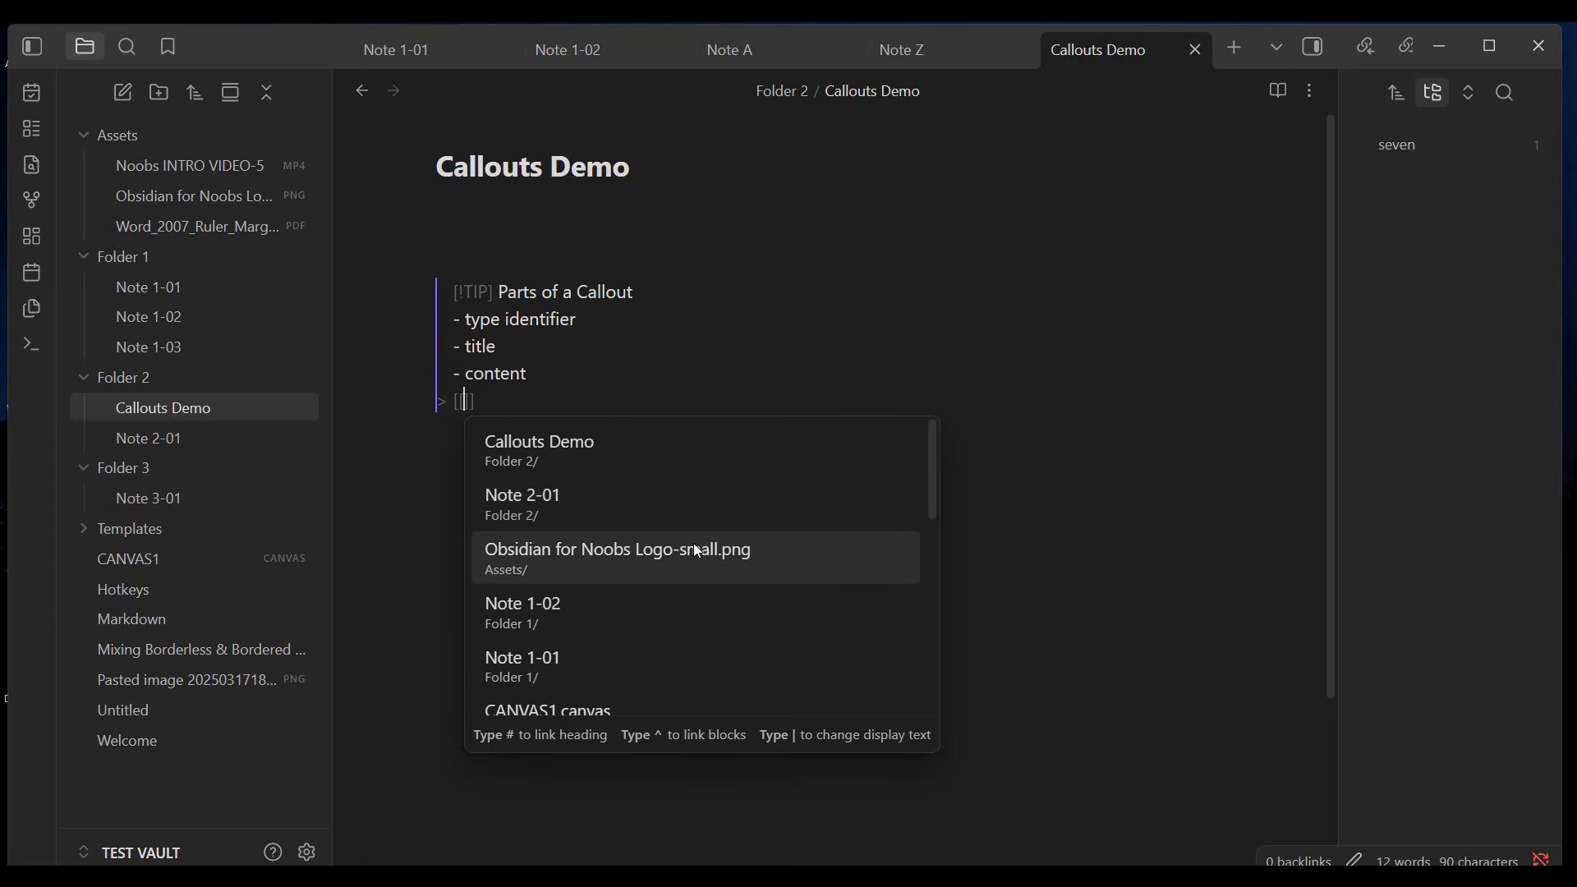
scroll(664, 551, "down", 1)
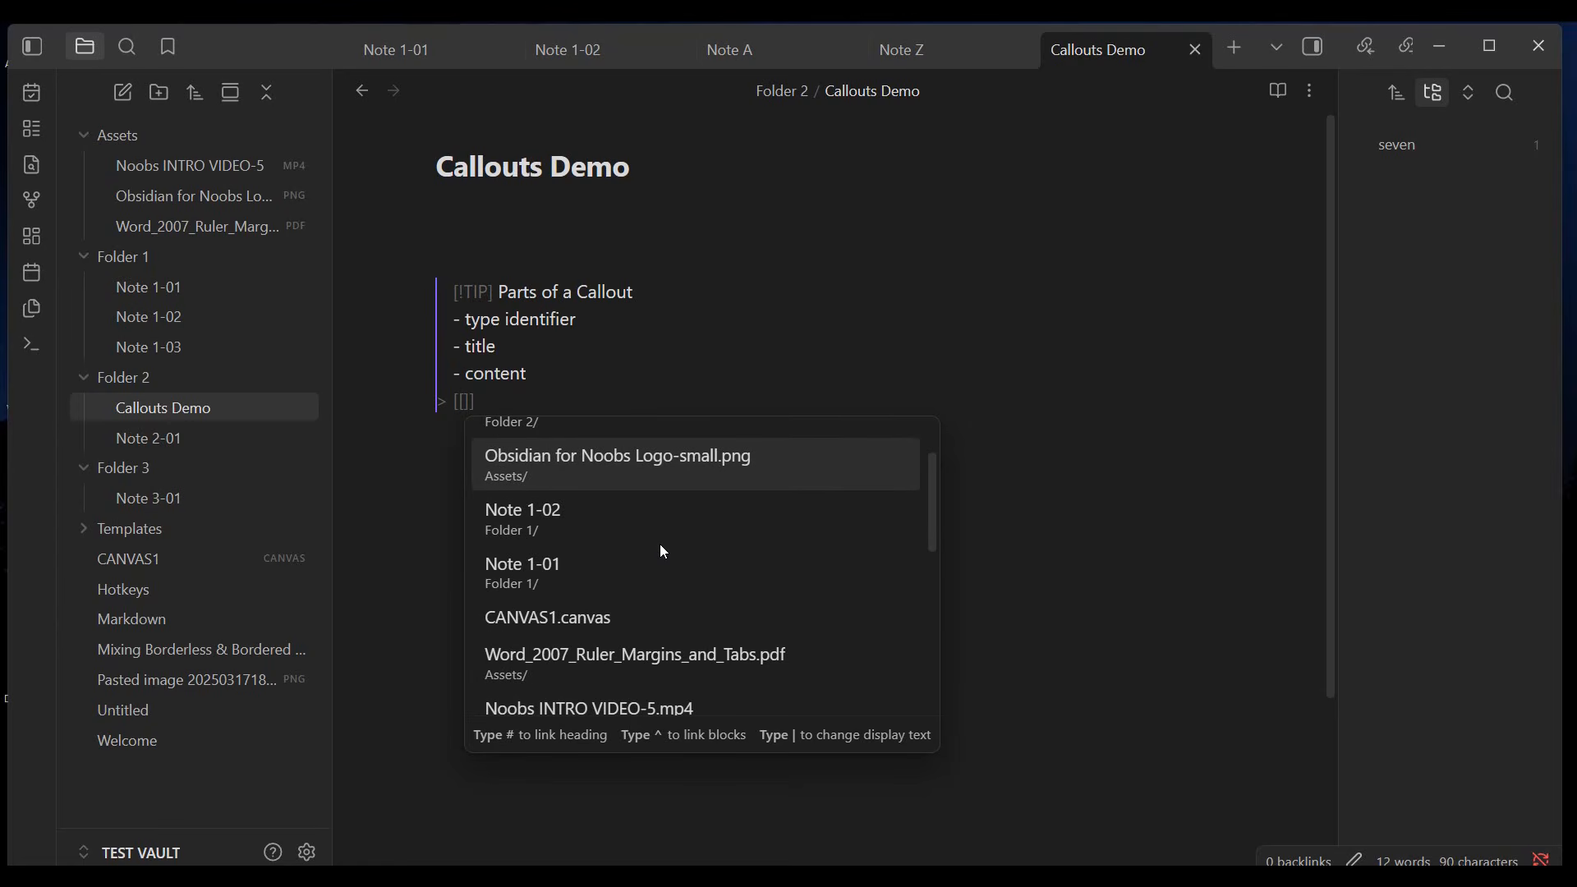
left_click(668, 465)
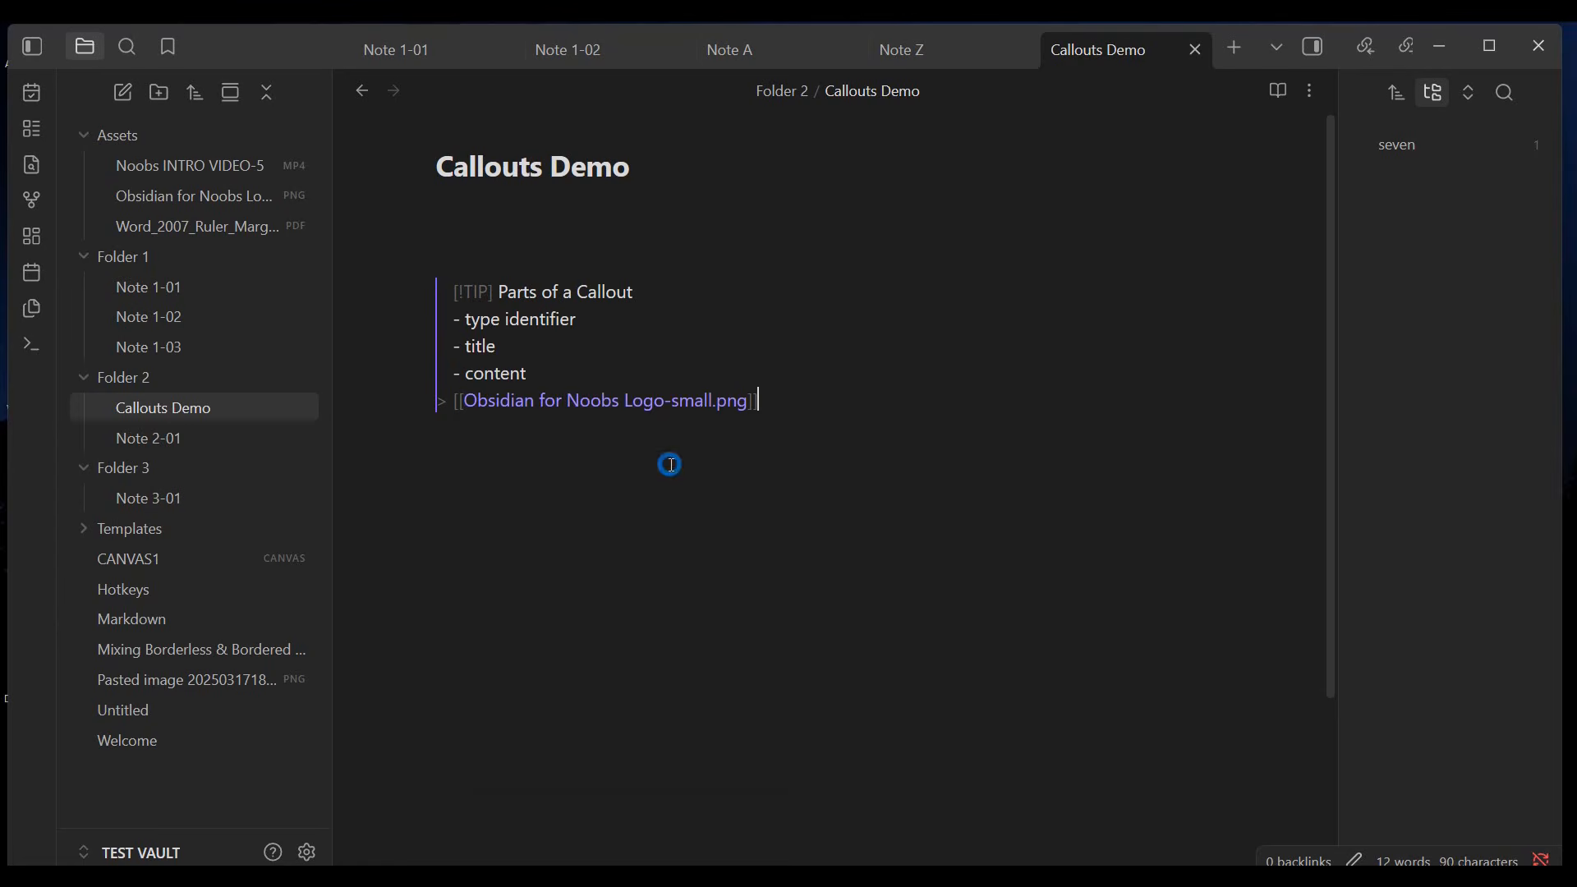
left_click(685, 519)
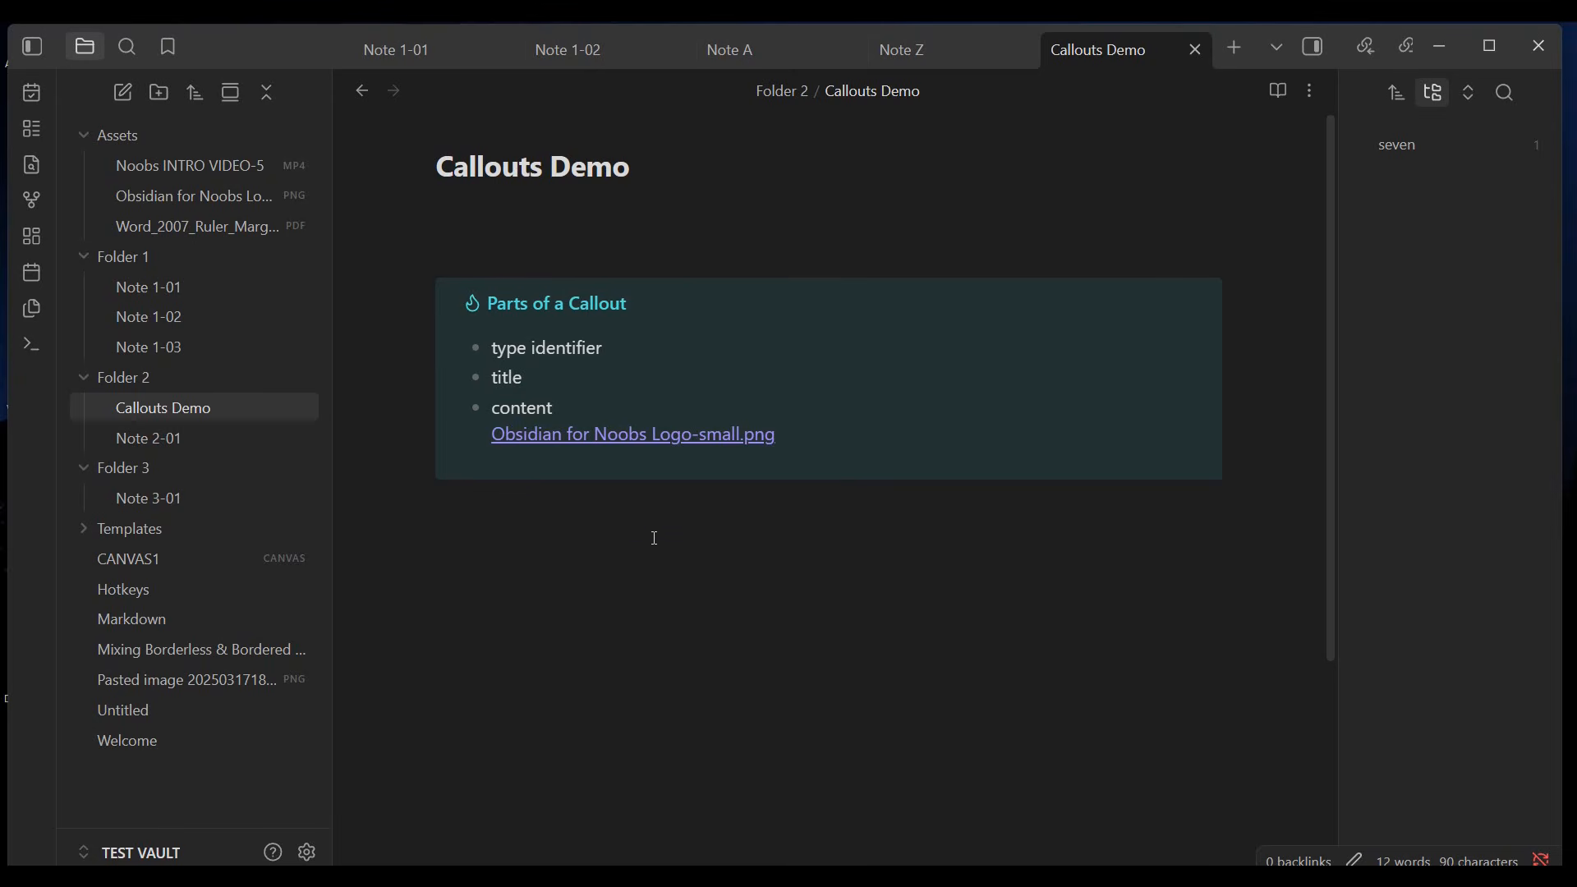
left_click(643, 440)
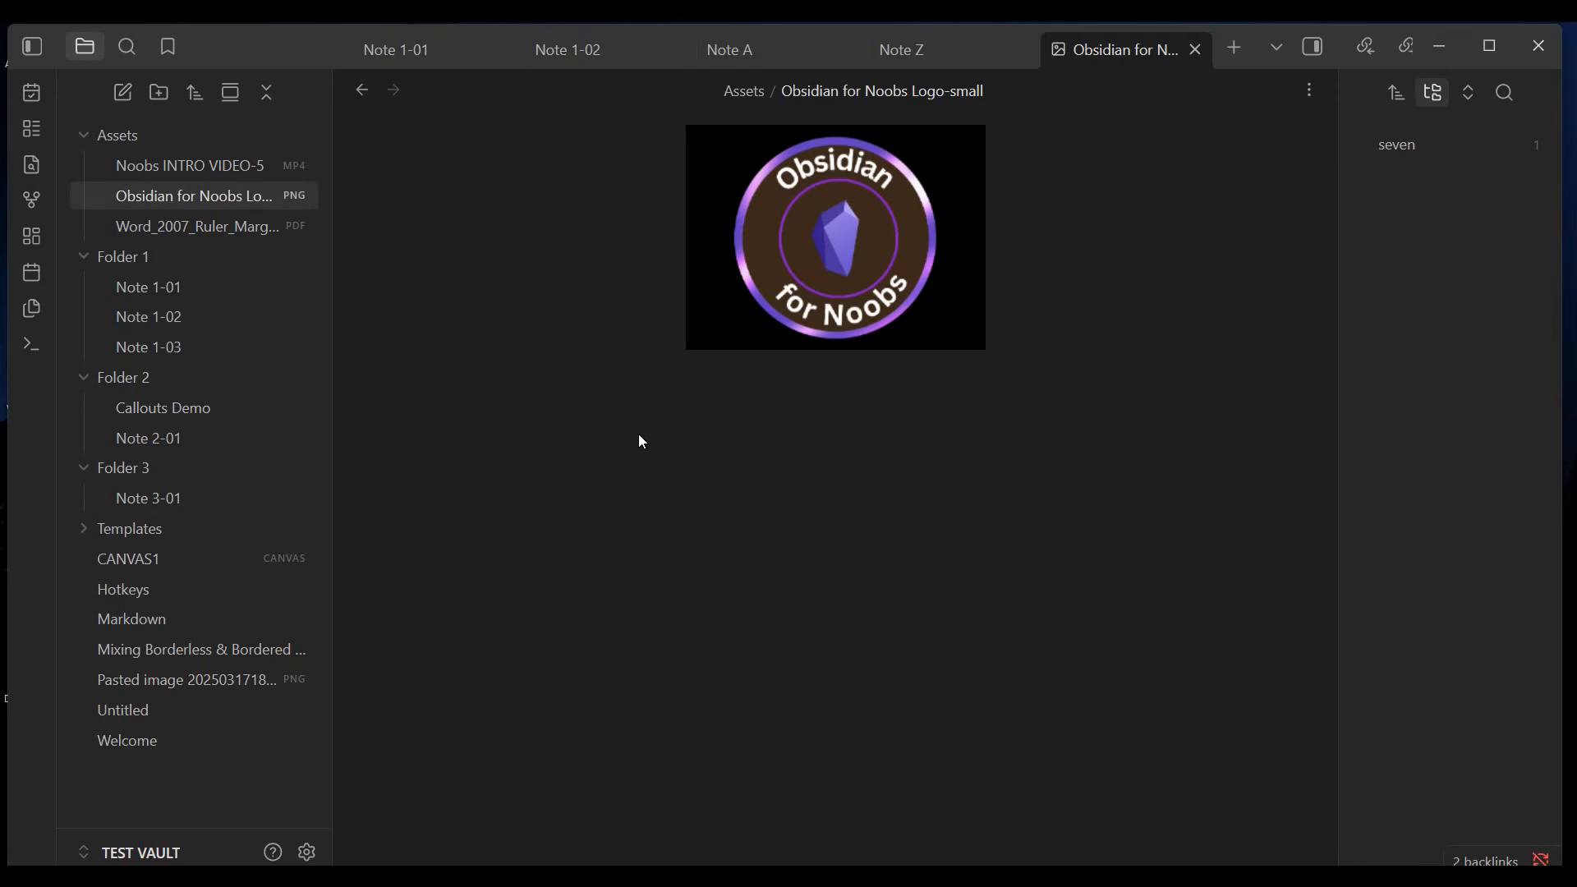
left_click(363, 90)
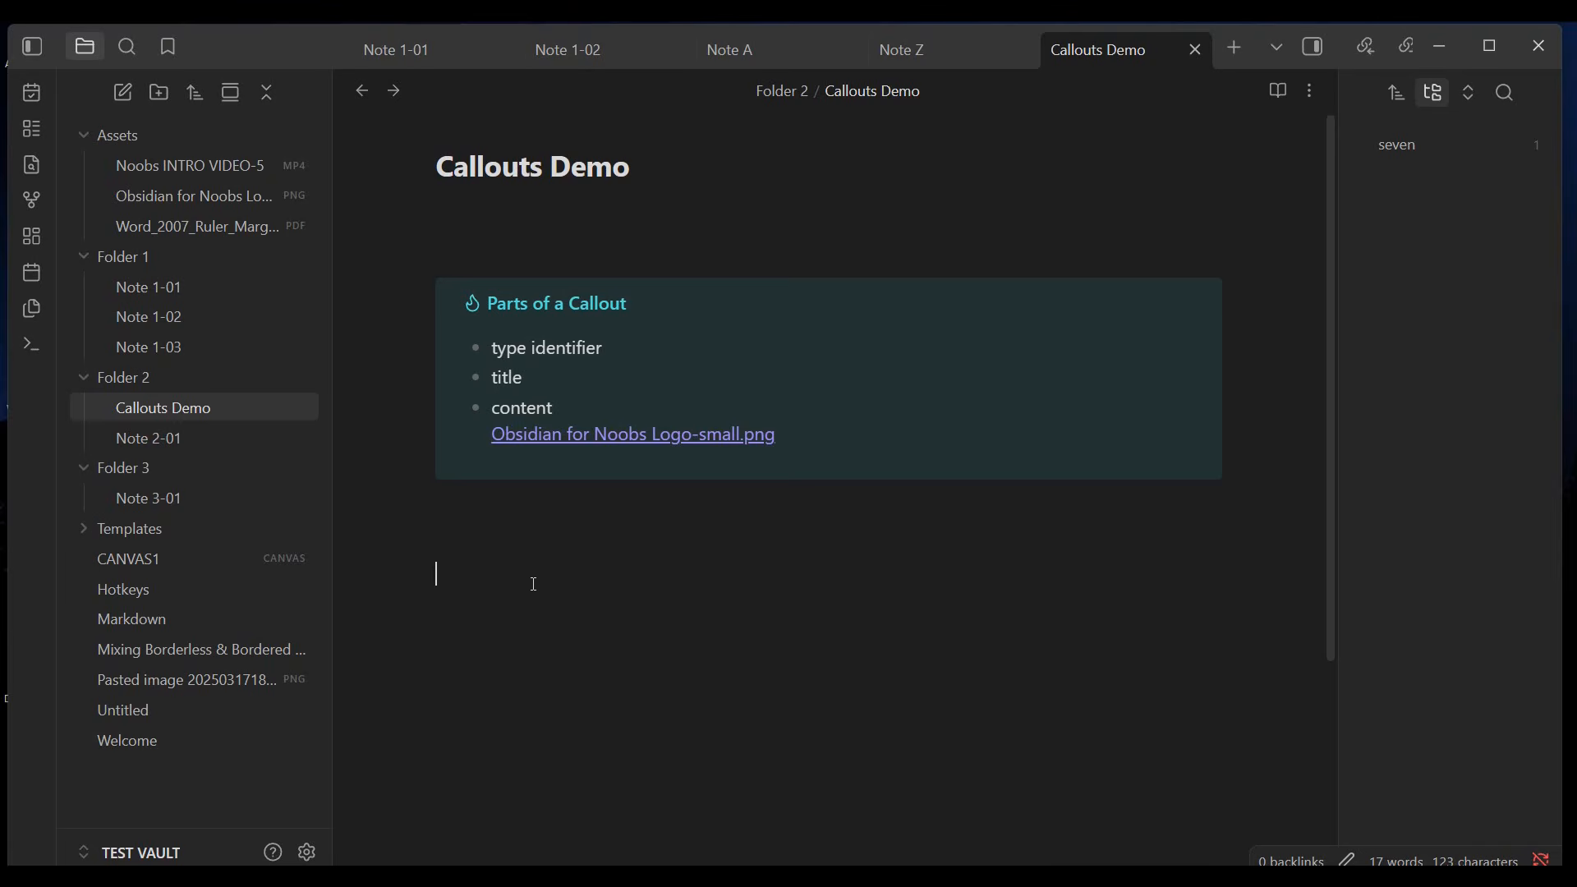
- Turn the logo link in the callout into an embedded image by prefixing it with an exclamation mark, and view the rendered callout
left_click_drag(616, 394, 746, 435)
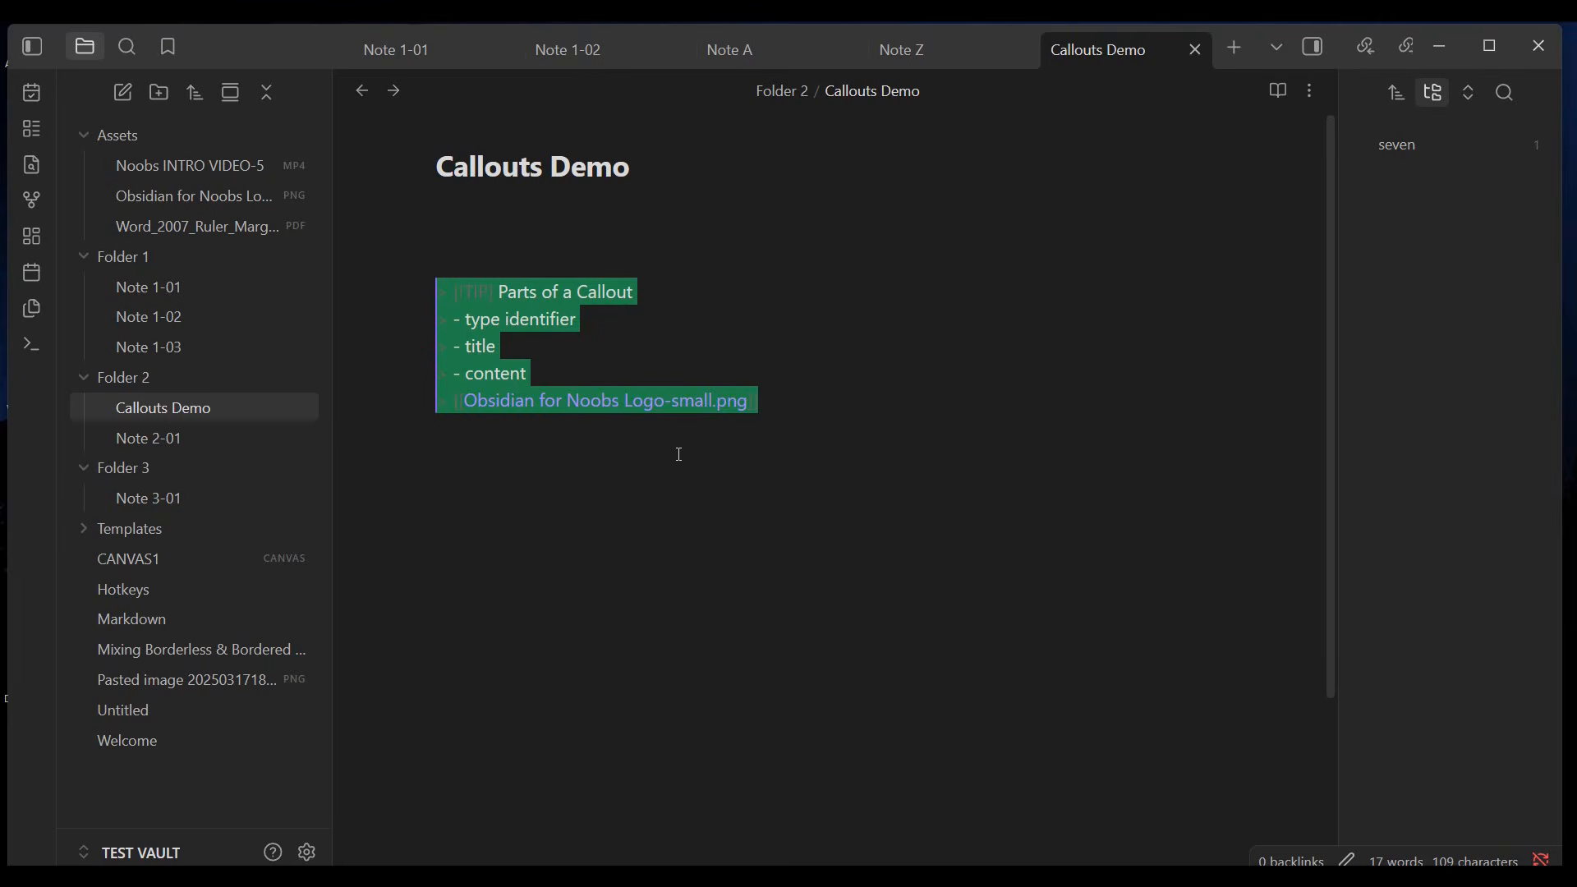
left_click(554, 370)
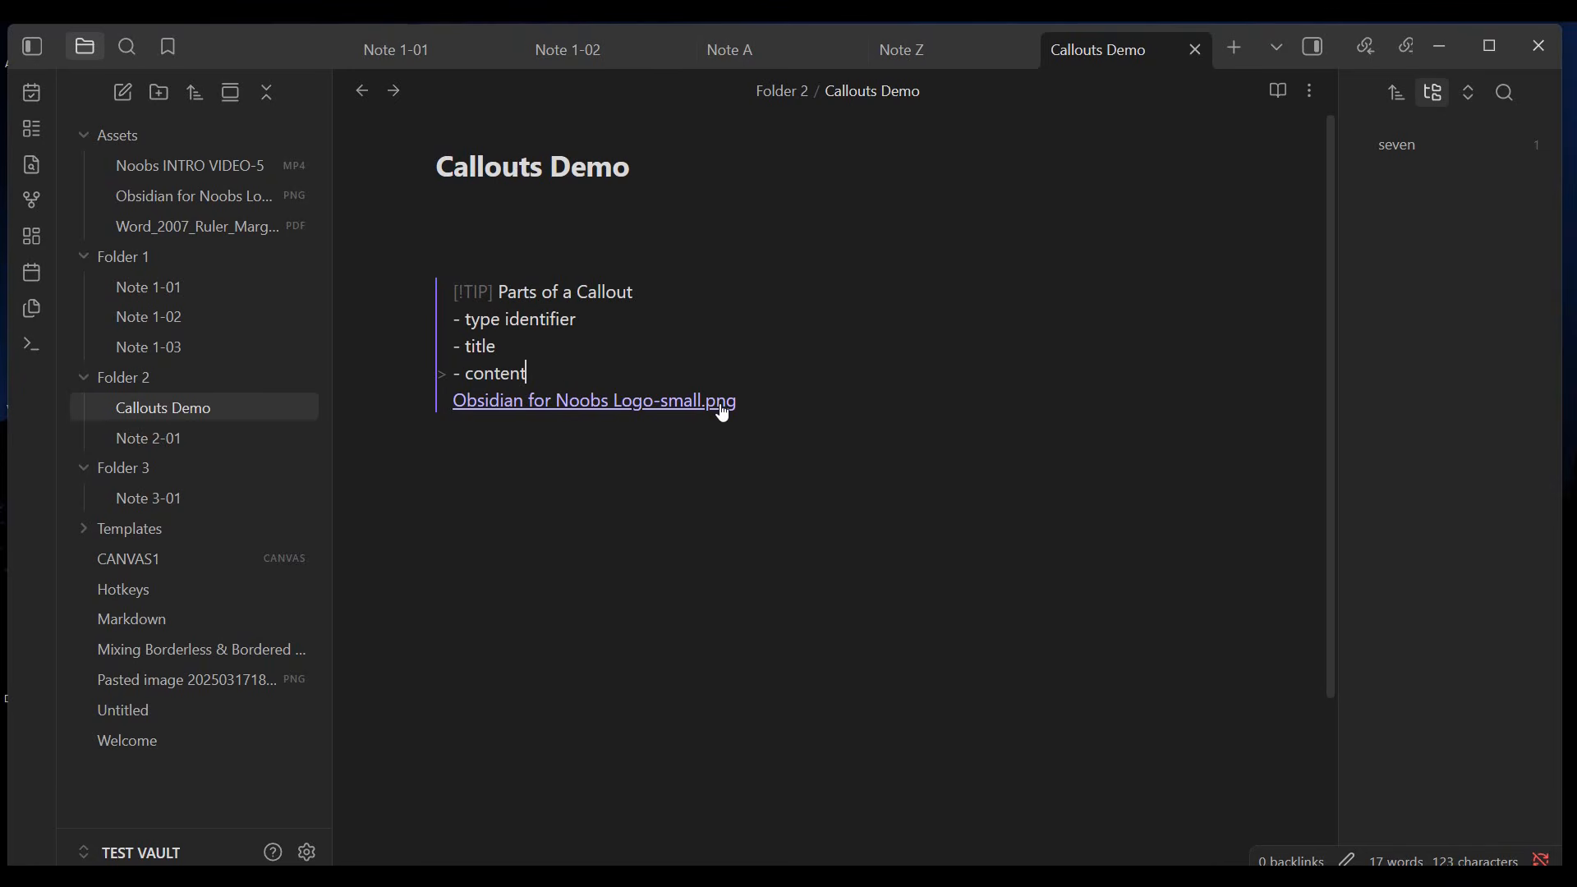
key("Down")
key("Left")
key("Left")
key("Left")
key("Left")
key("Left")
key("Left")
key("Left")
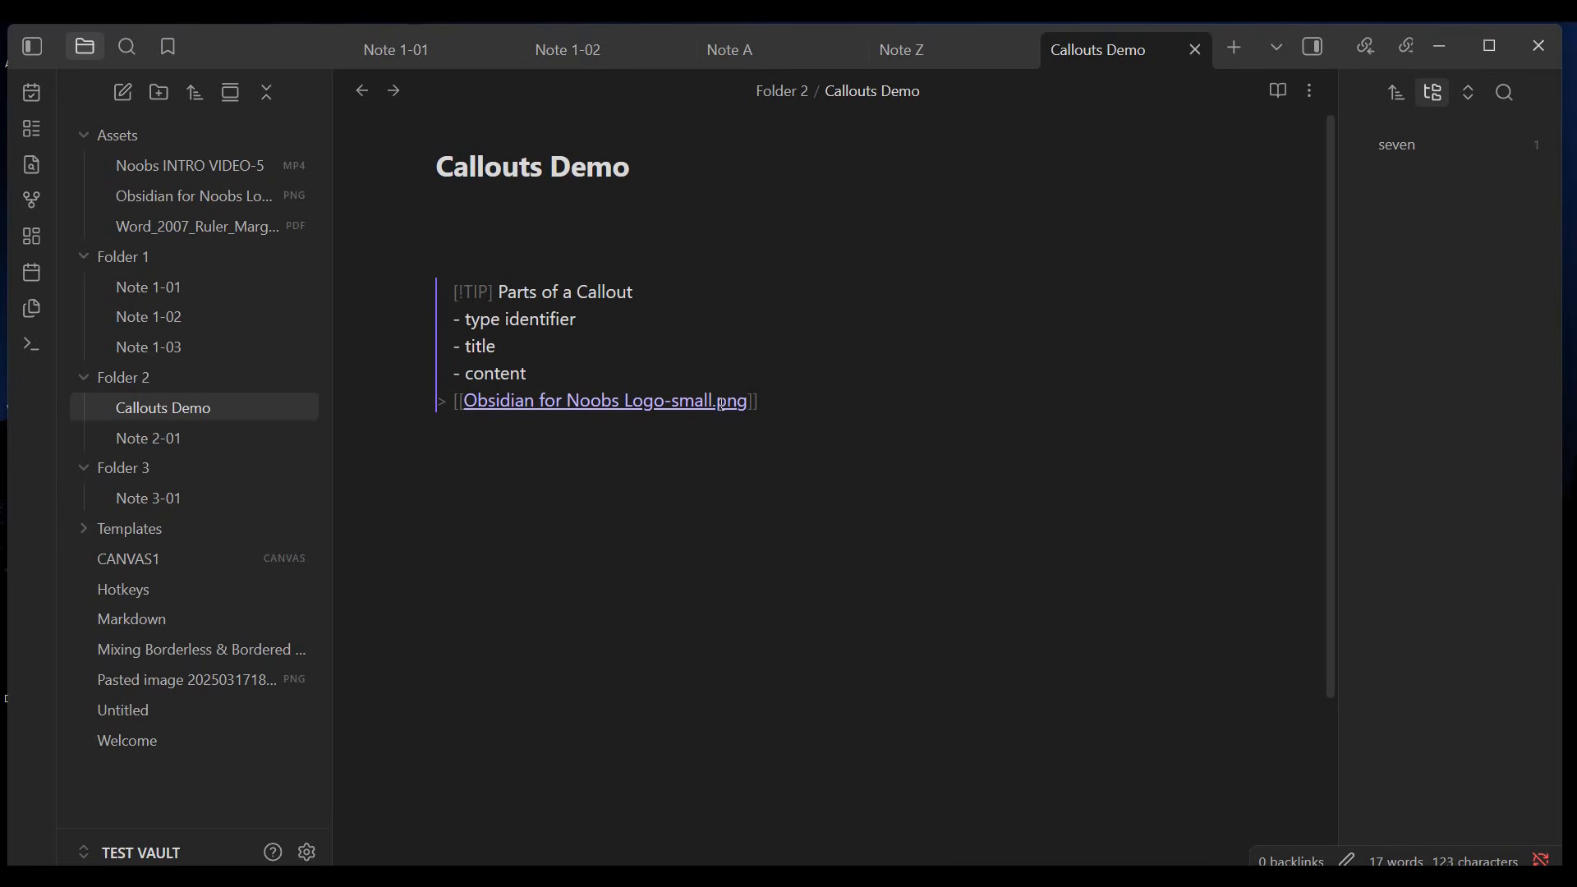
type("!")
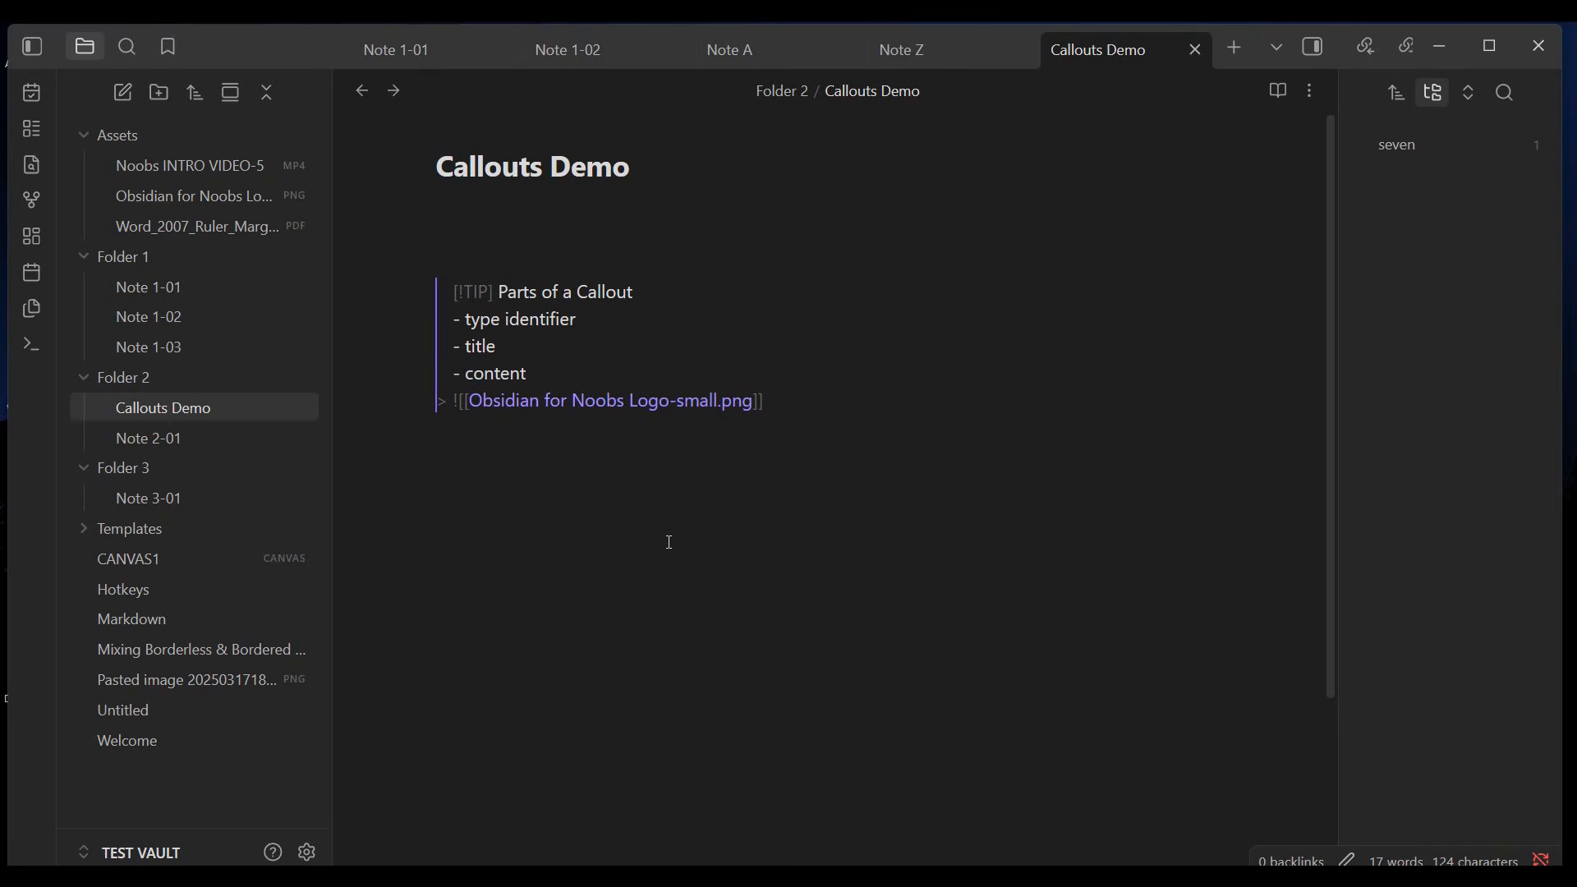
left_click(635, 590)
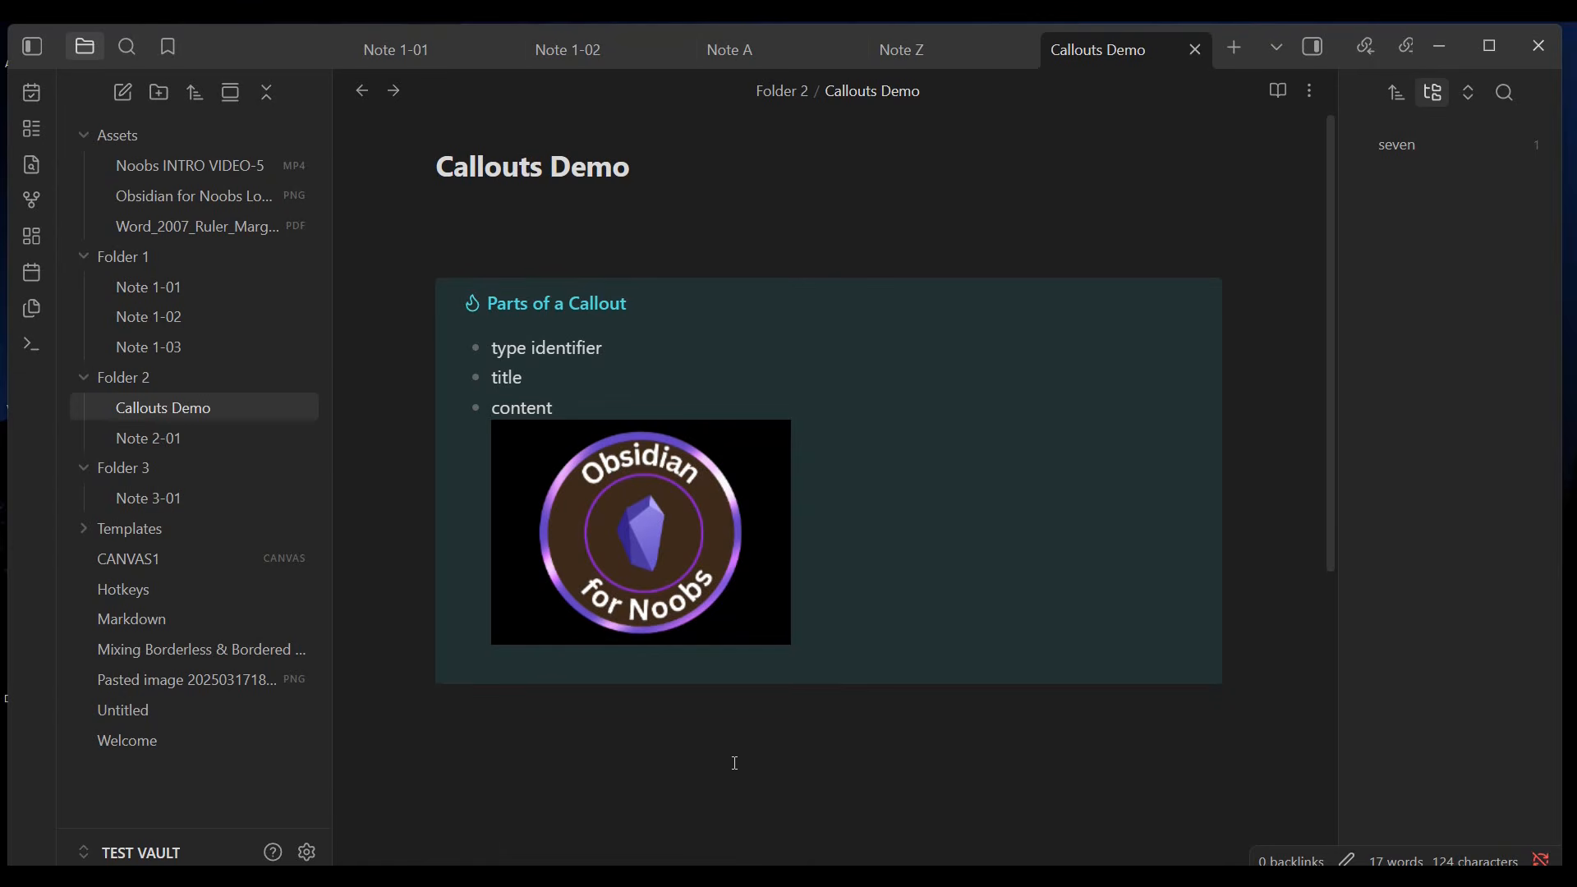
left_click(898, 633)
left_click(602, 631)
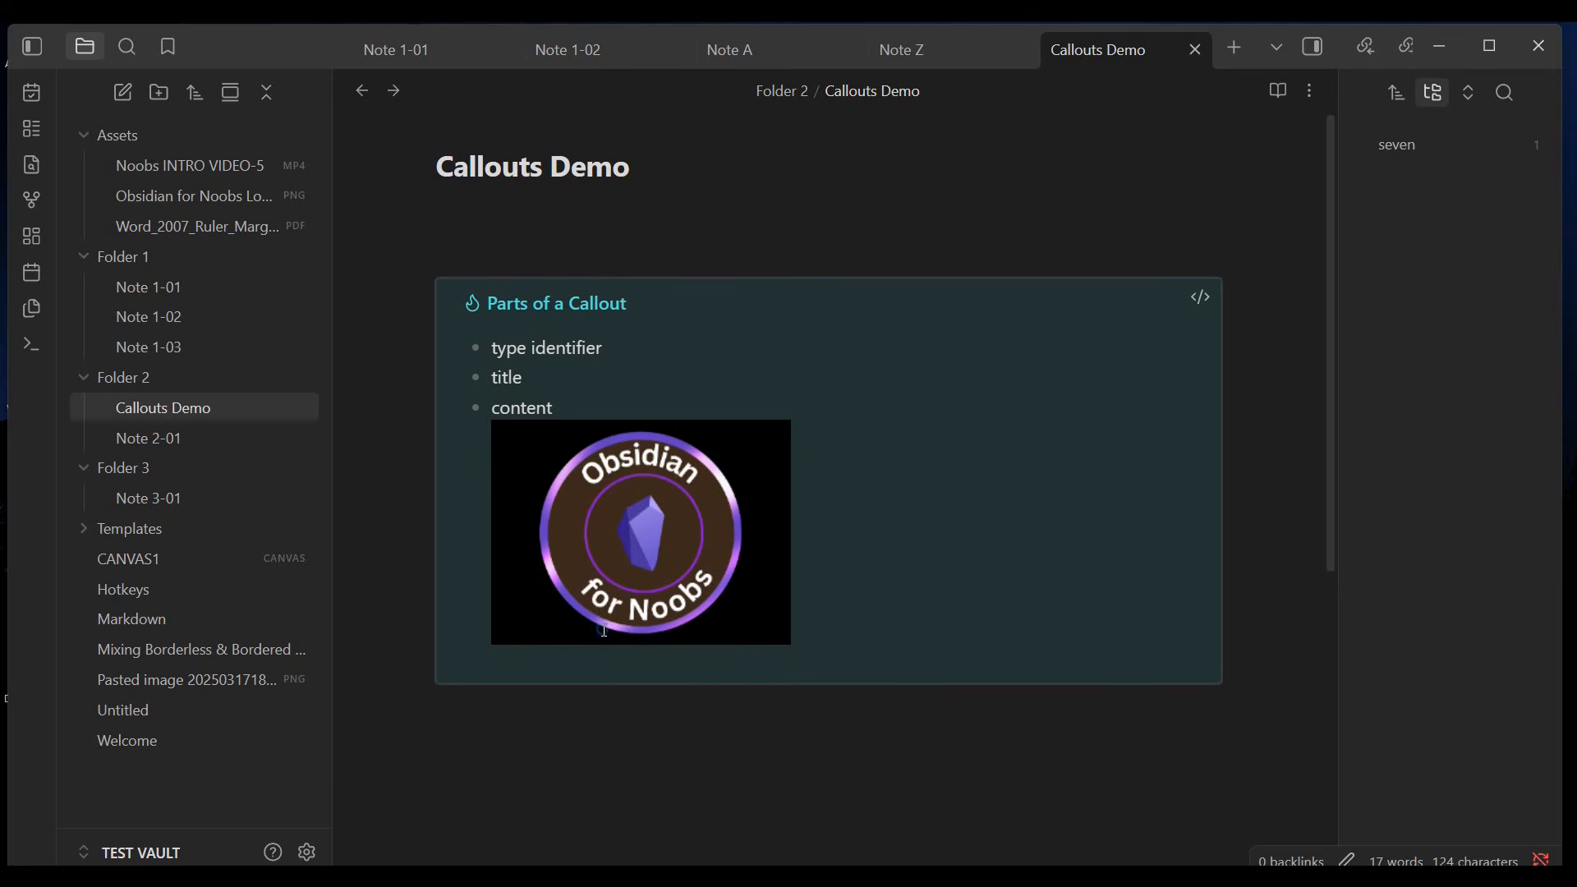
scroll(592, 739, "down", 2)
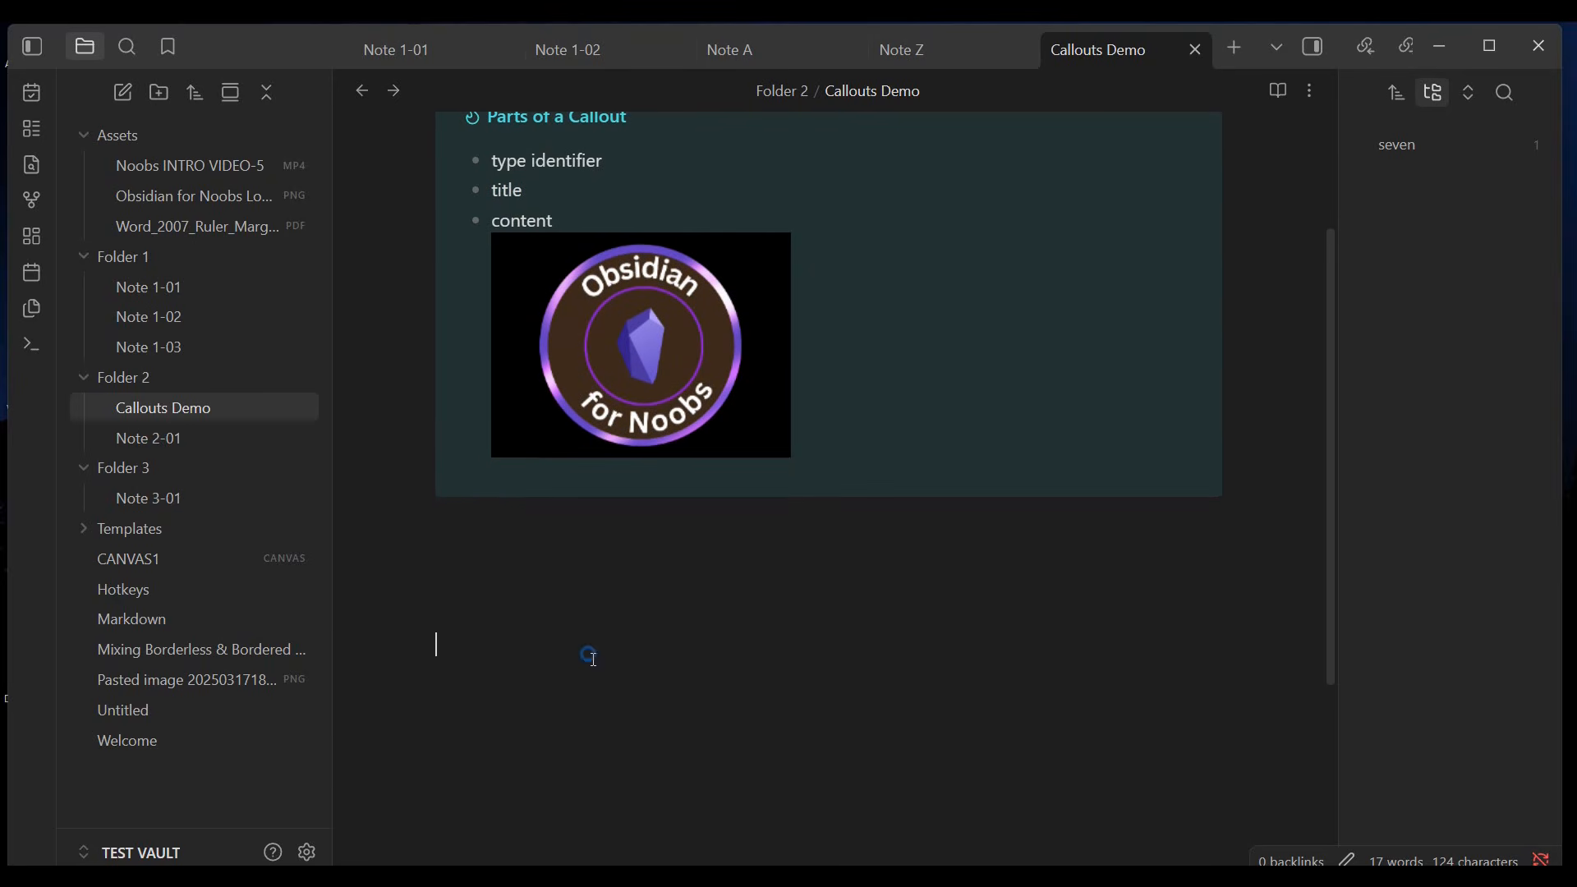
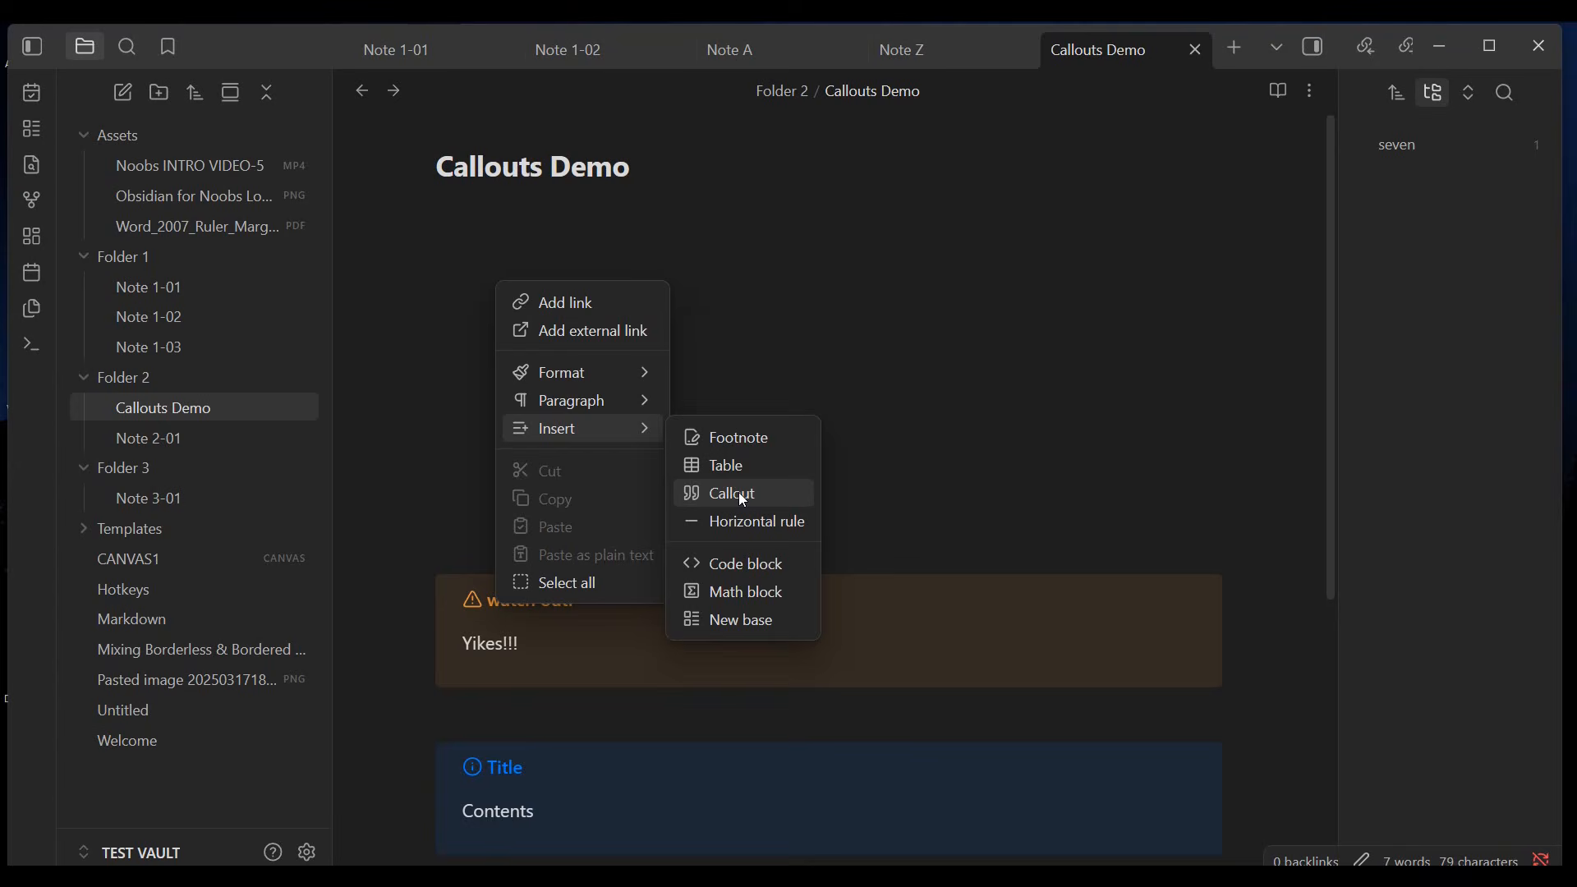
- Insert a new callout in the blank space above the "watch out!" callout and set its type to tip
left_click(738, 493)
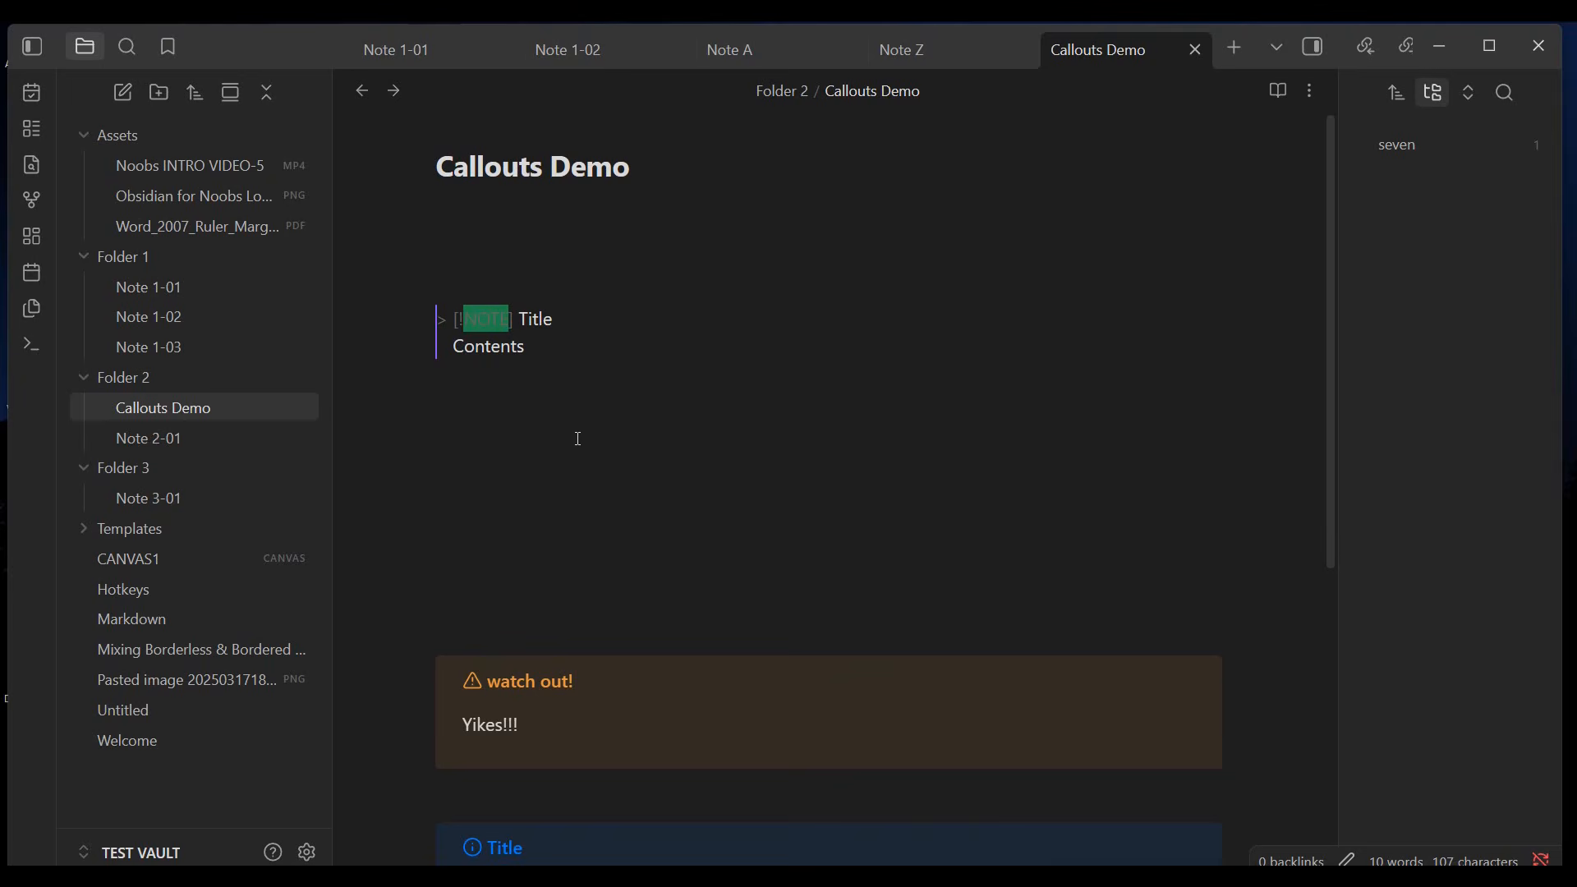
type("tip")
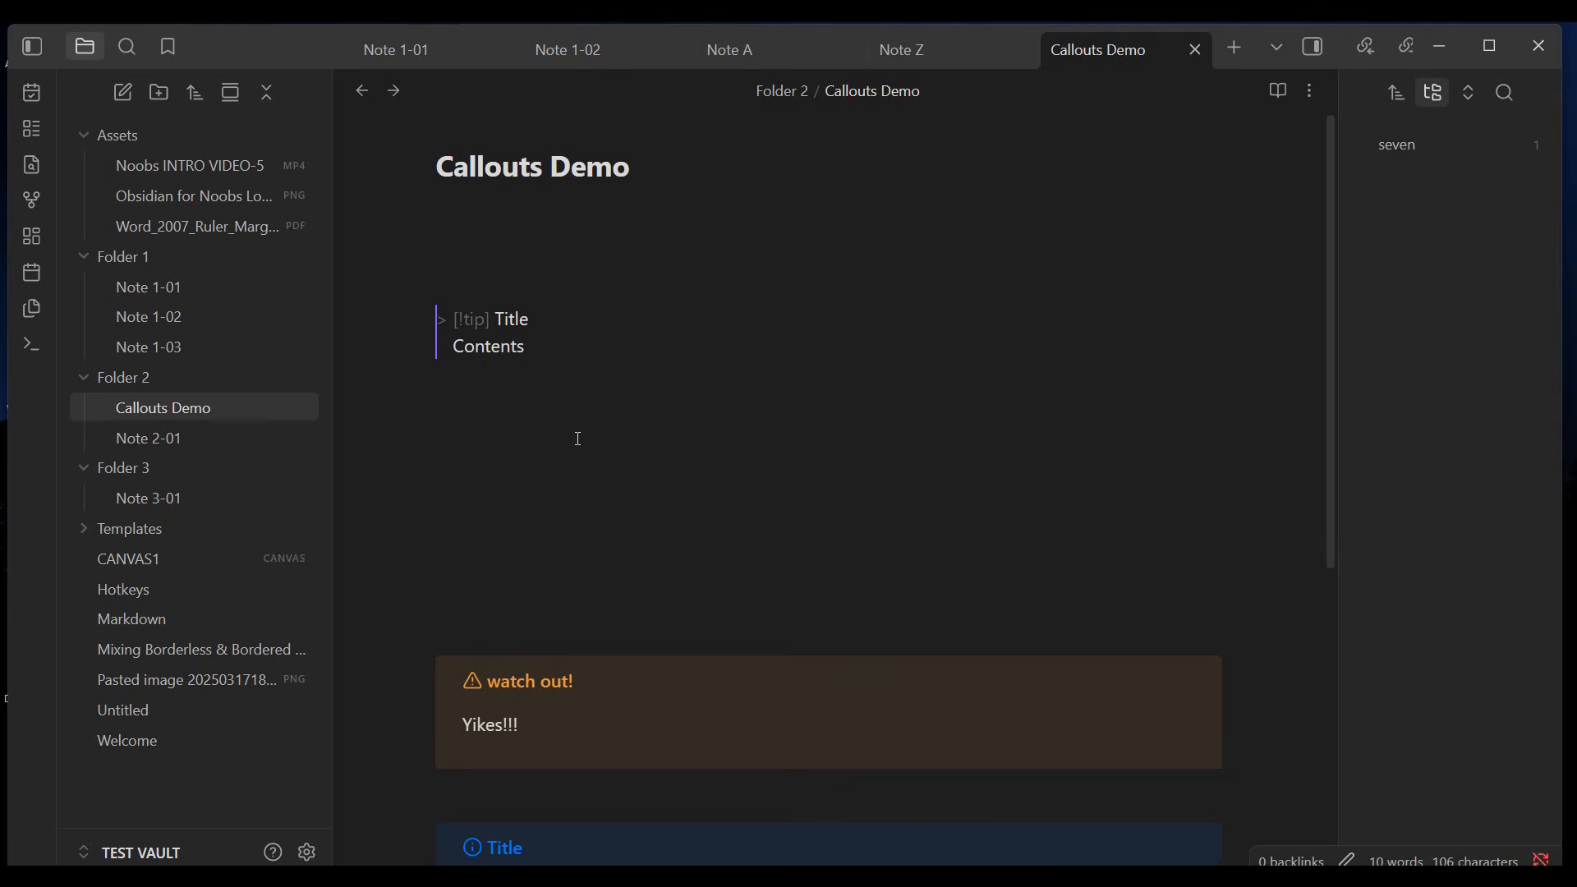
- Insert a default callout in the blank space below the tip callout and view both callouts rendered
left_click(579, 439)
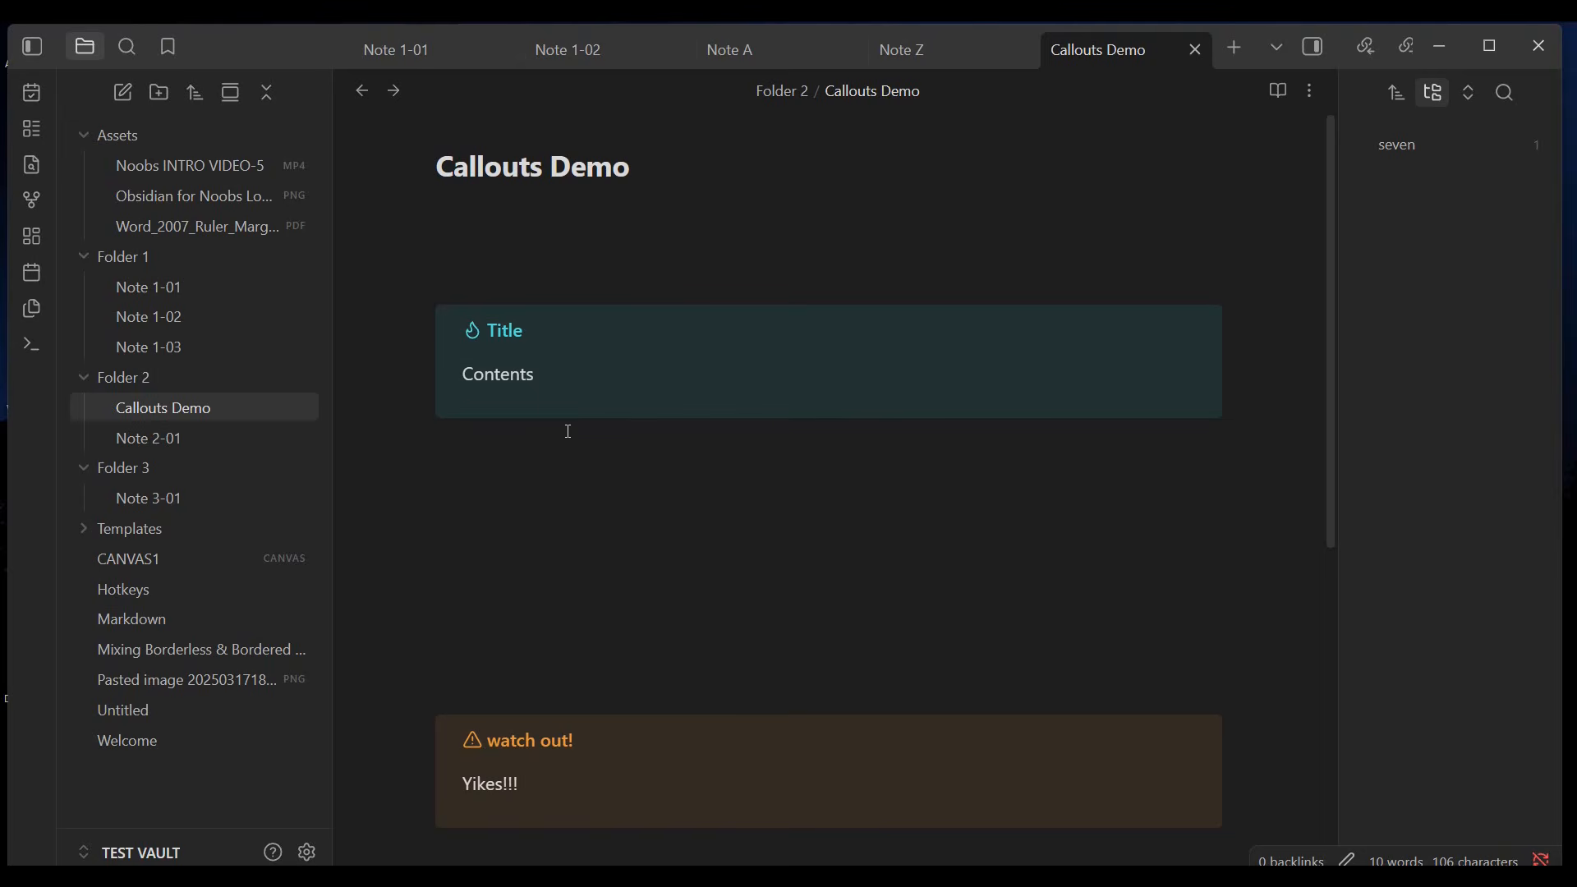
right_click(517, 482)
mouse_move(600, 634)
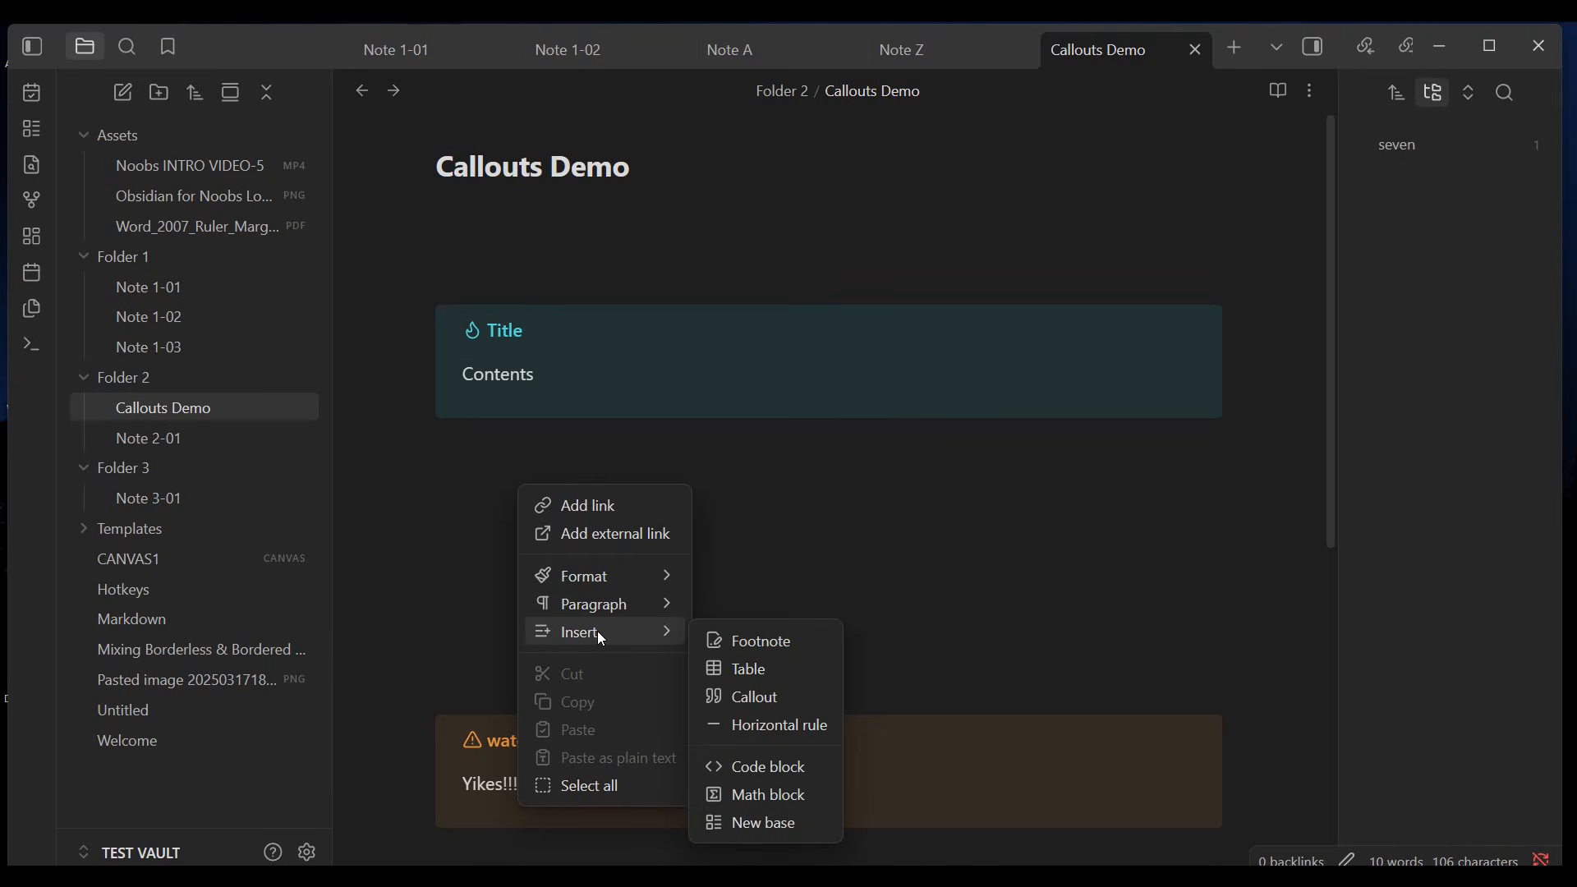
left_click(761, 695)
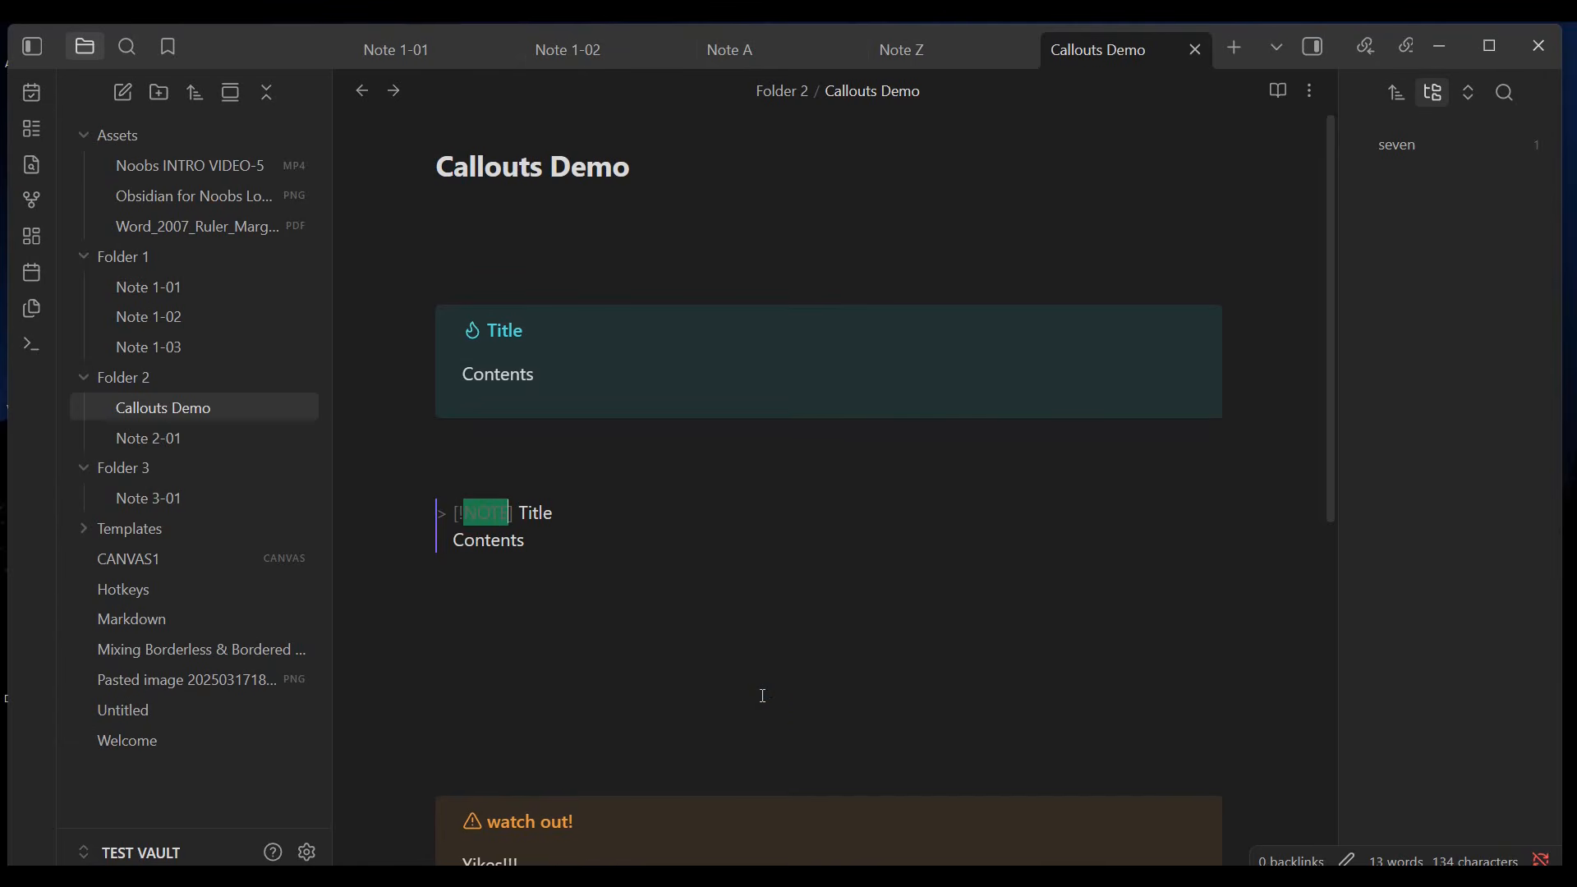
left_click(643, 672)
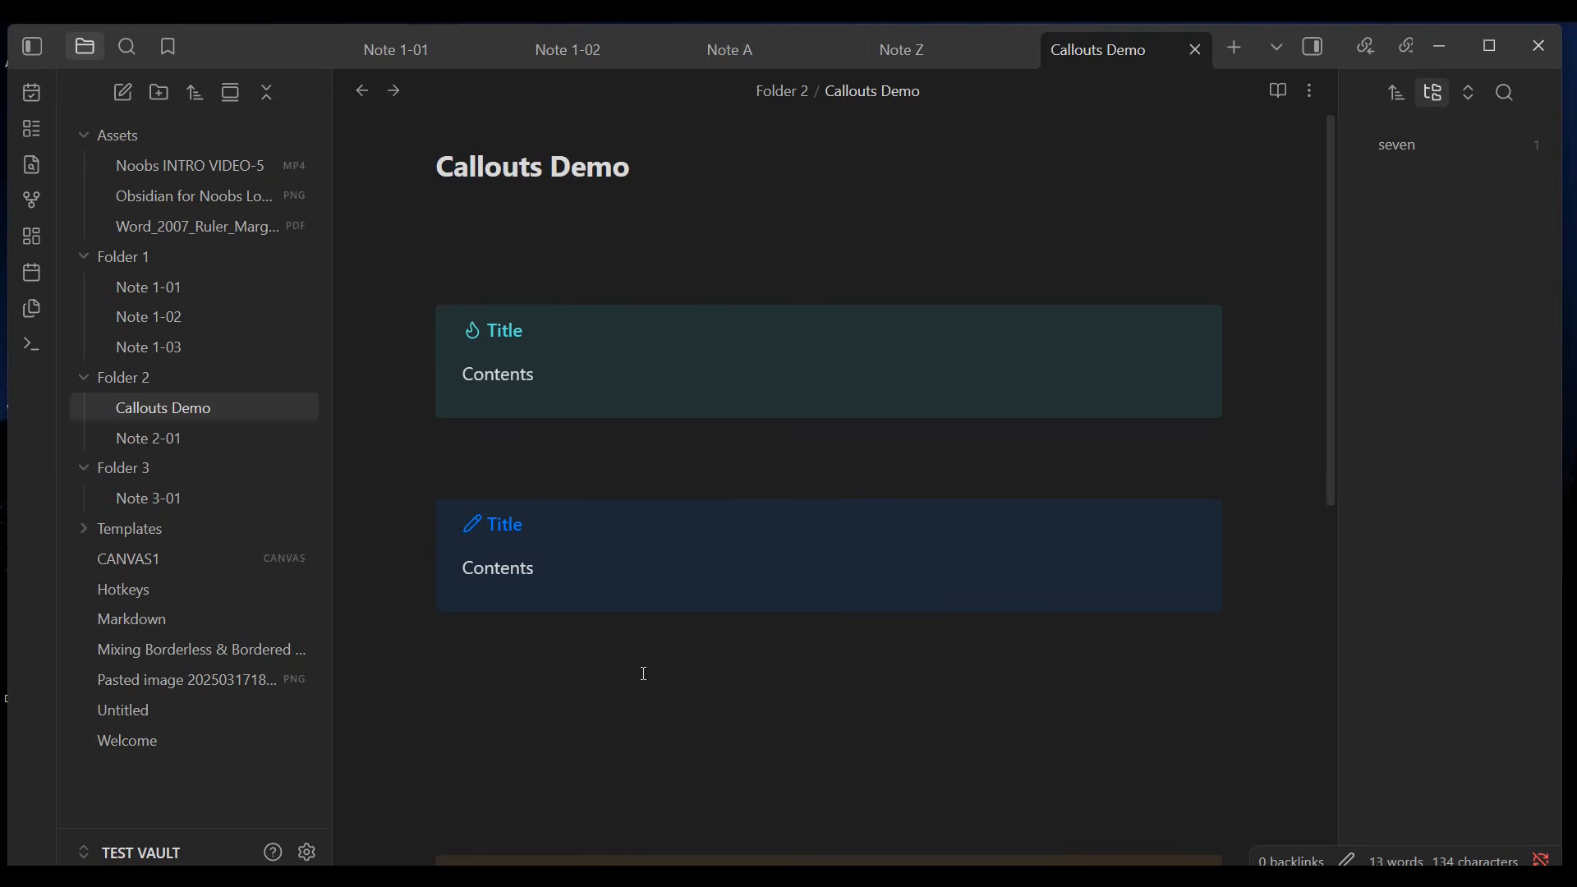
- Write a tip callout by hand below the default one, with the title "title" and the line "content"
scroll(644, 673, "down", 2)
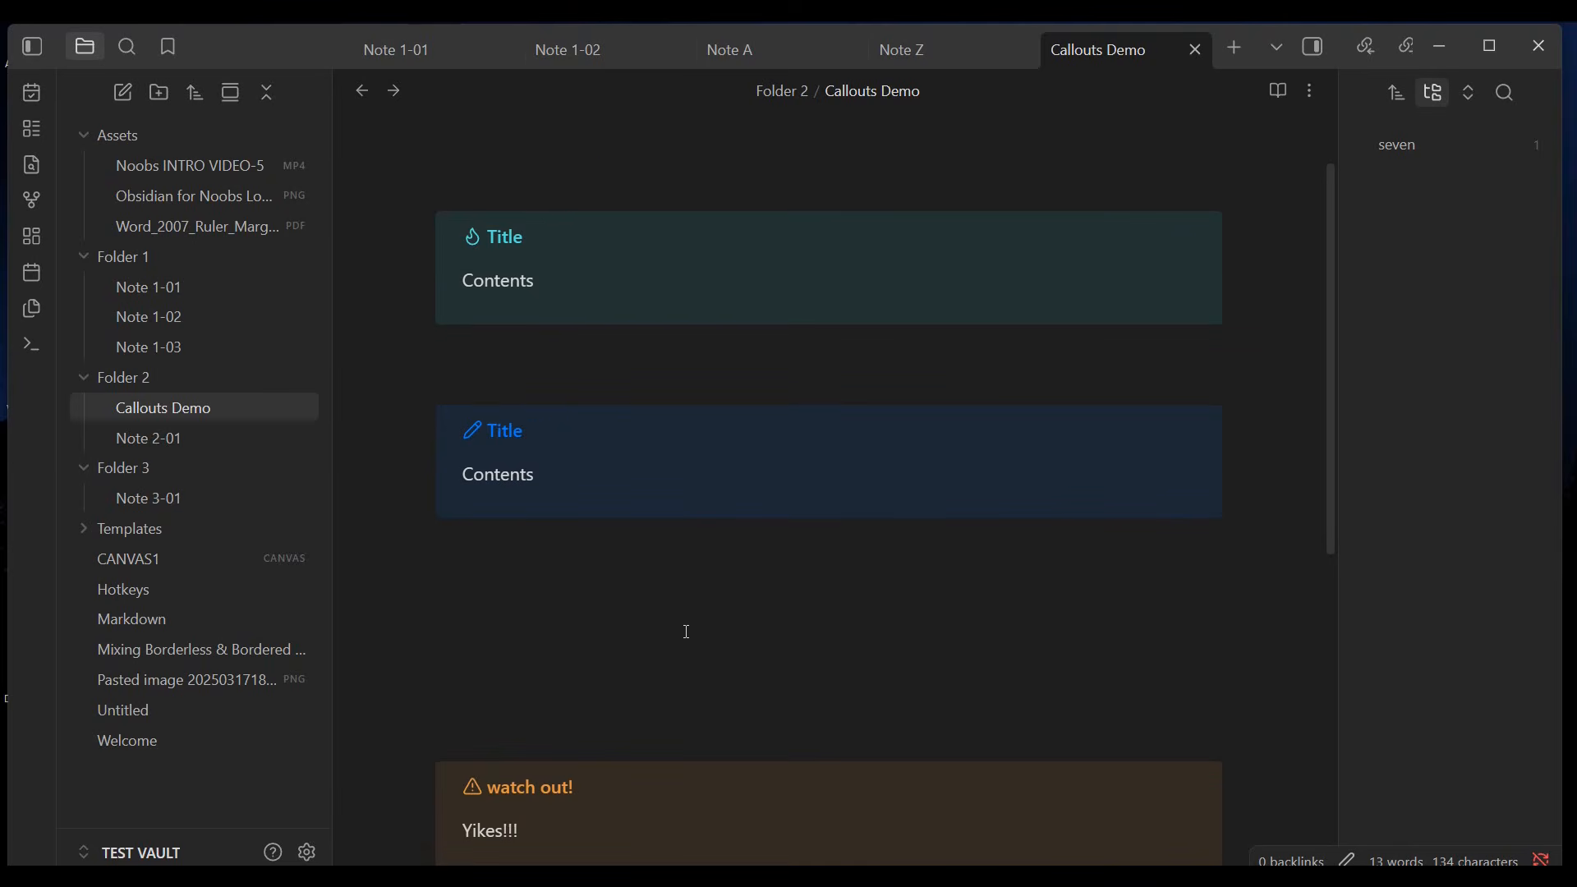
type(">")
type(" [!]")
type("tip")
type(" t")
type("it")
type("le")
key("Return")
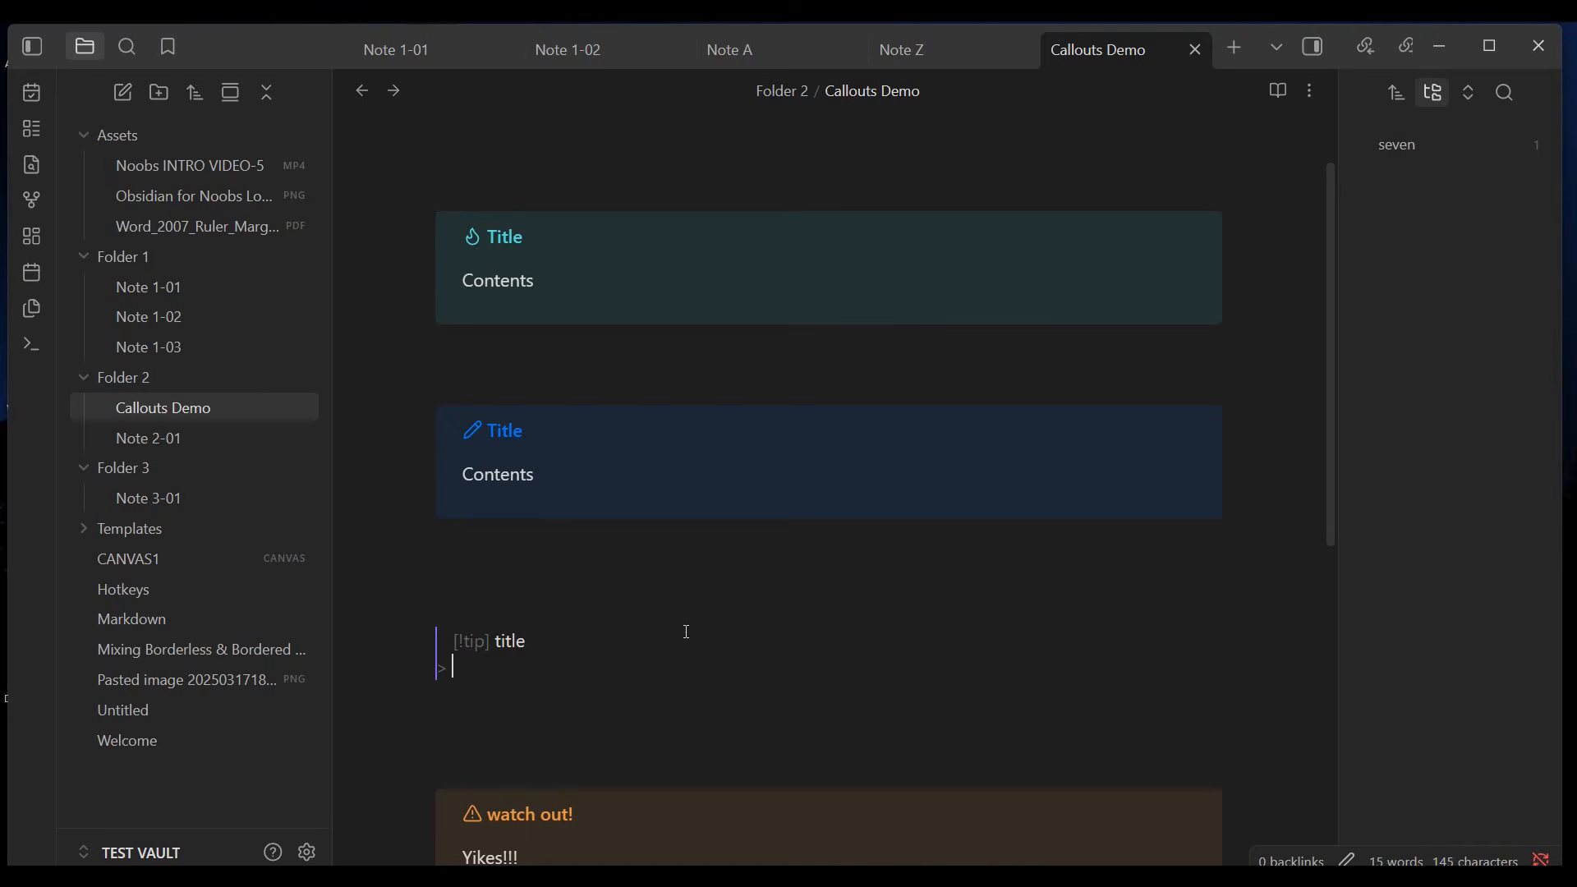
type("content")
key("Return")
key("Return")
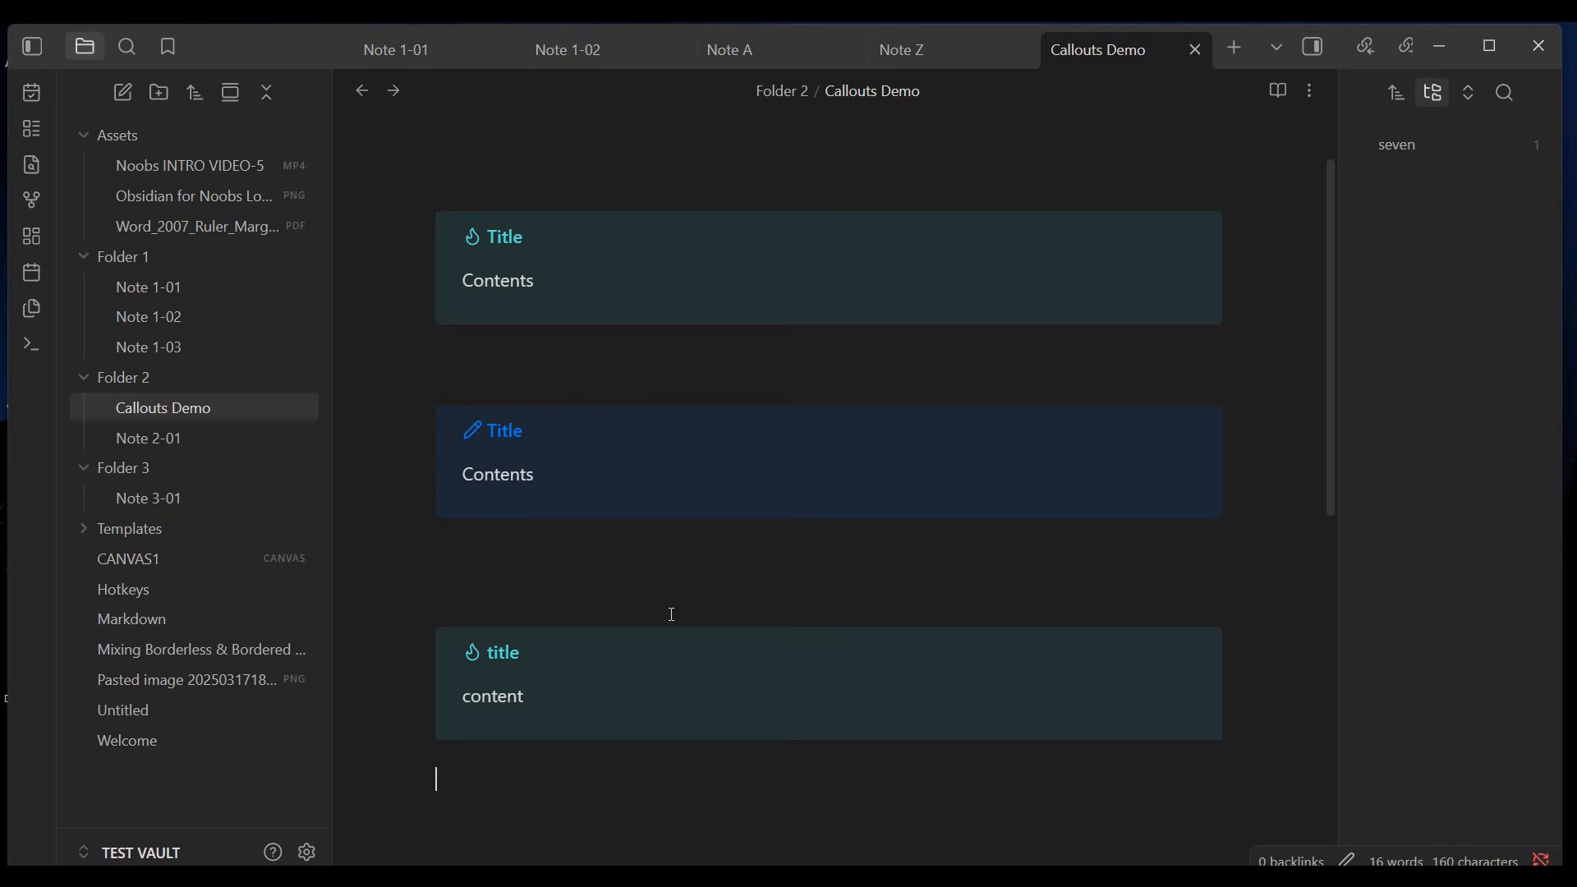
- Run the Insert callout command below the handwritten tip callout and render the new default callout
scroll(672, 614, "down", 2)
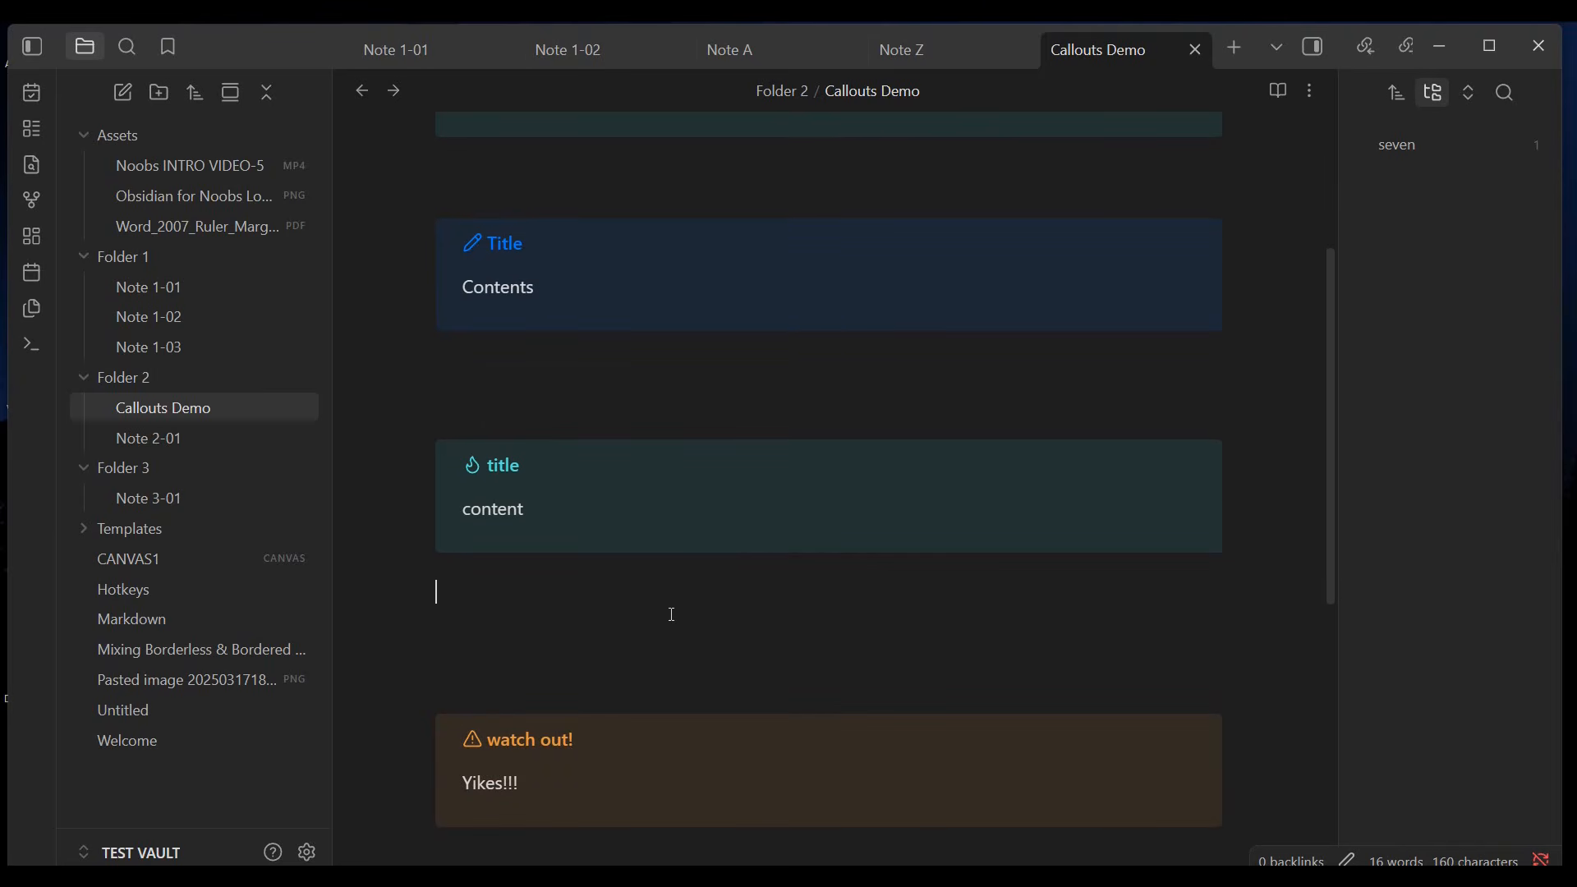
key("ctrl+p")
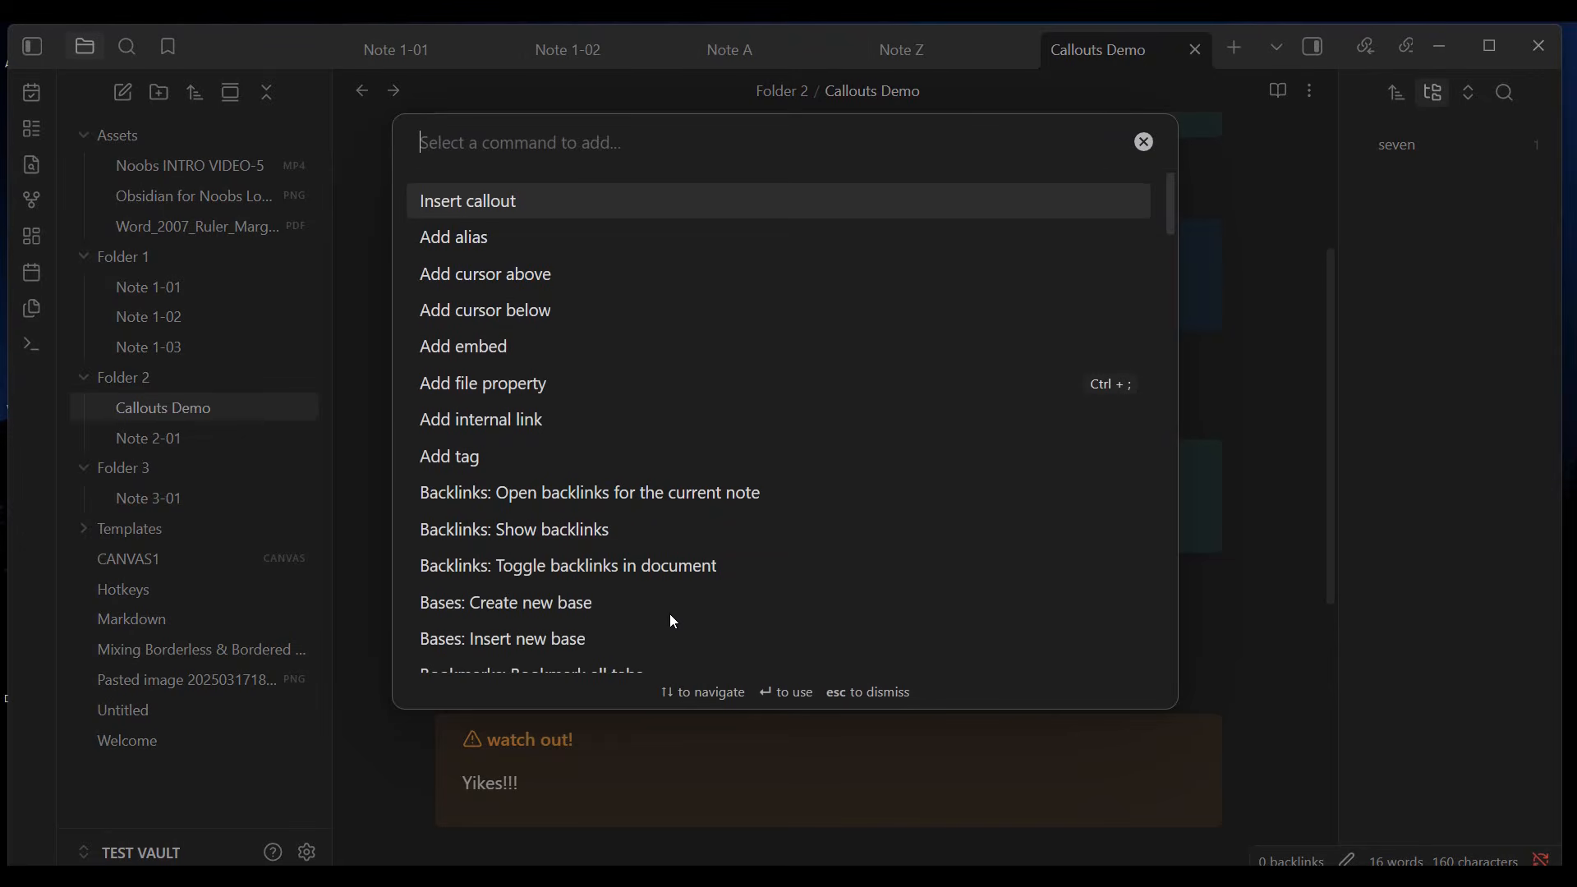
left_click(508, 200)
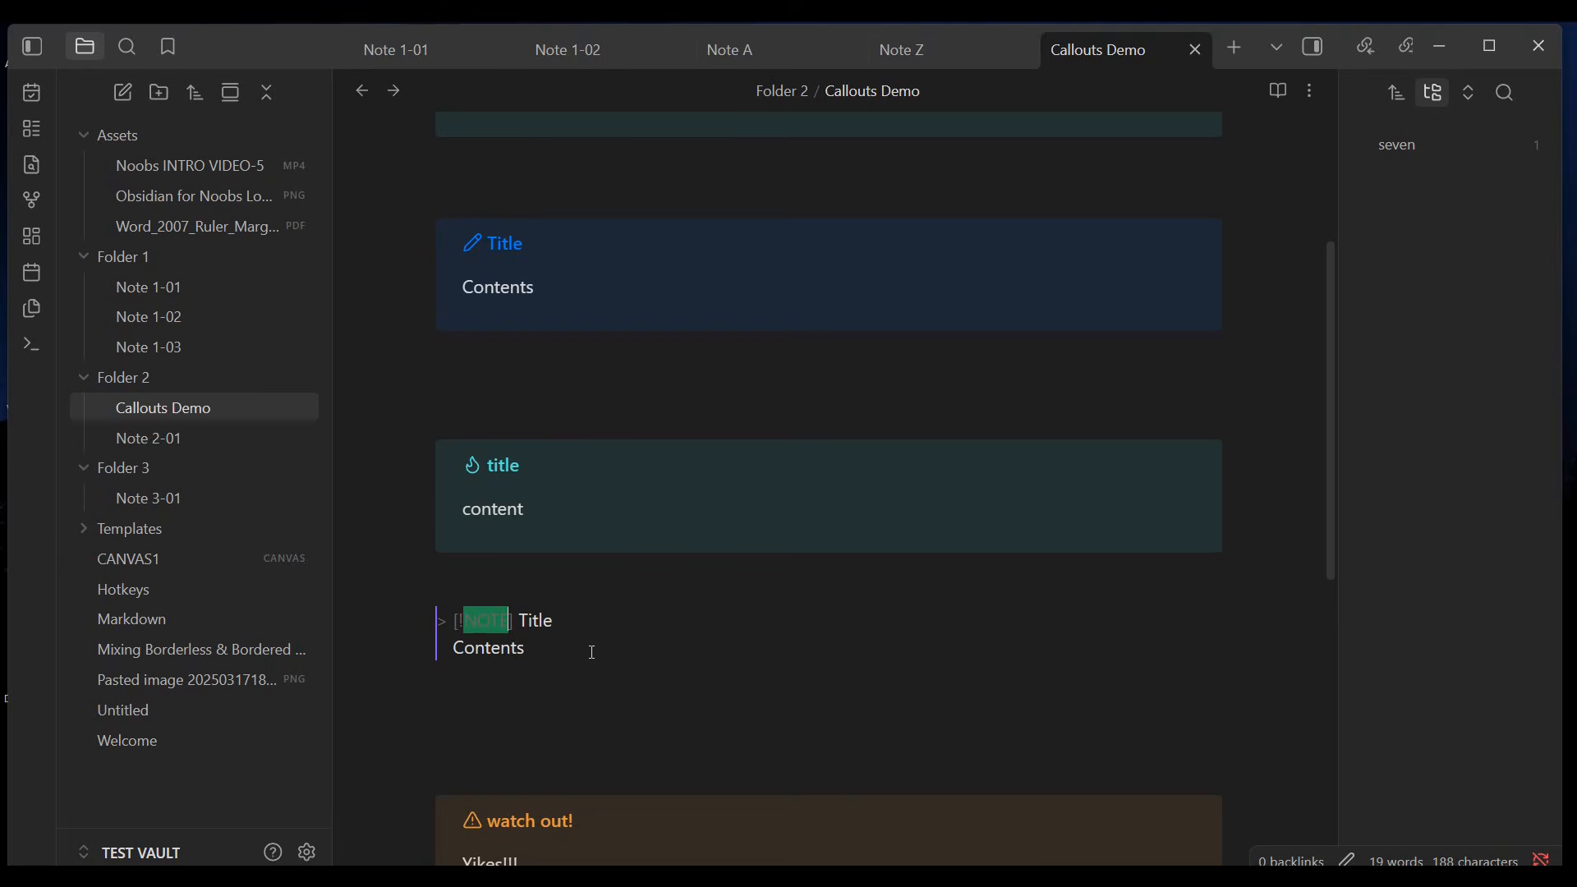
left_click(532, 708)
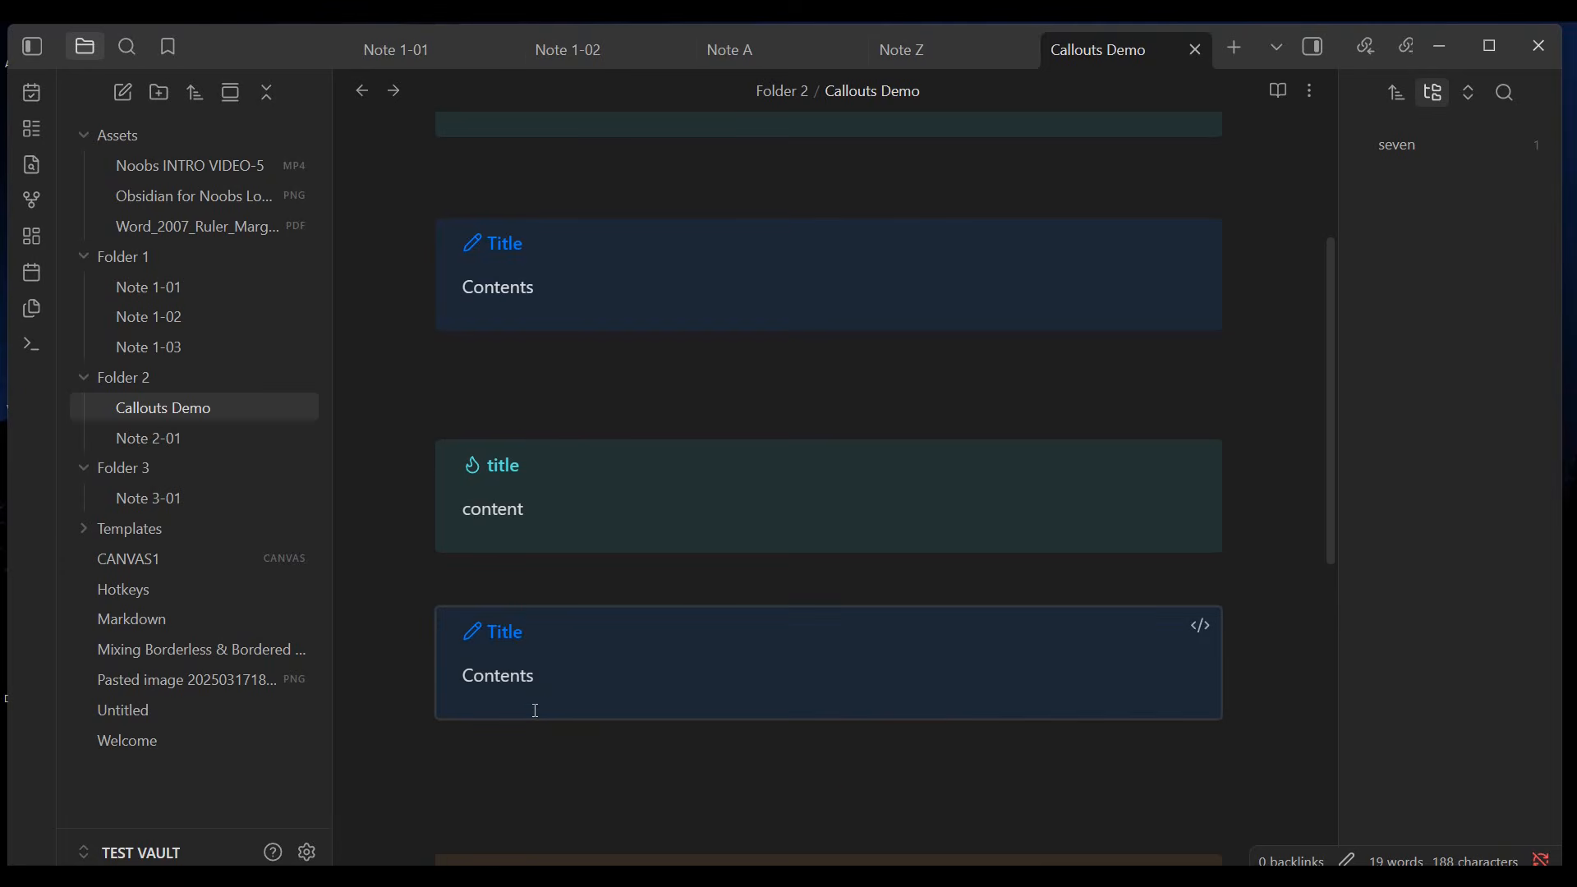
- Insert another default callout directly above the "watch out!" callout, leaving blank space around it, and render it
scroll(501, 591, "down", 2)
key("Return")
key("Return")
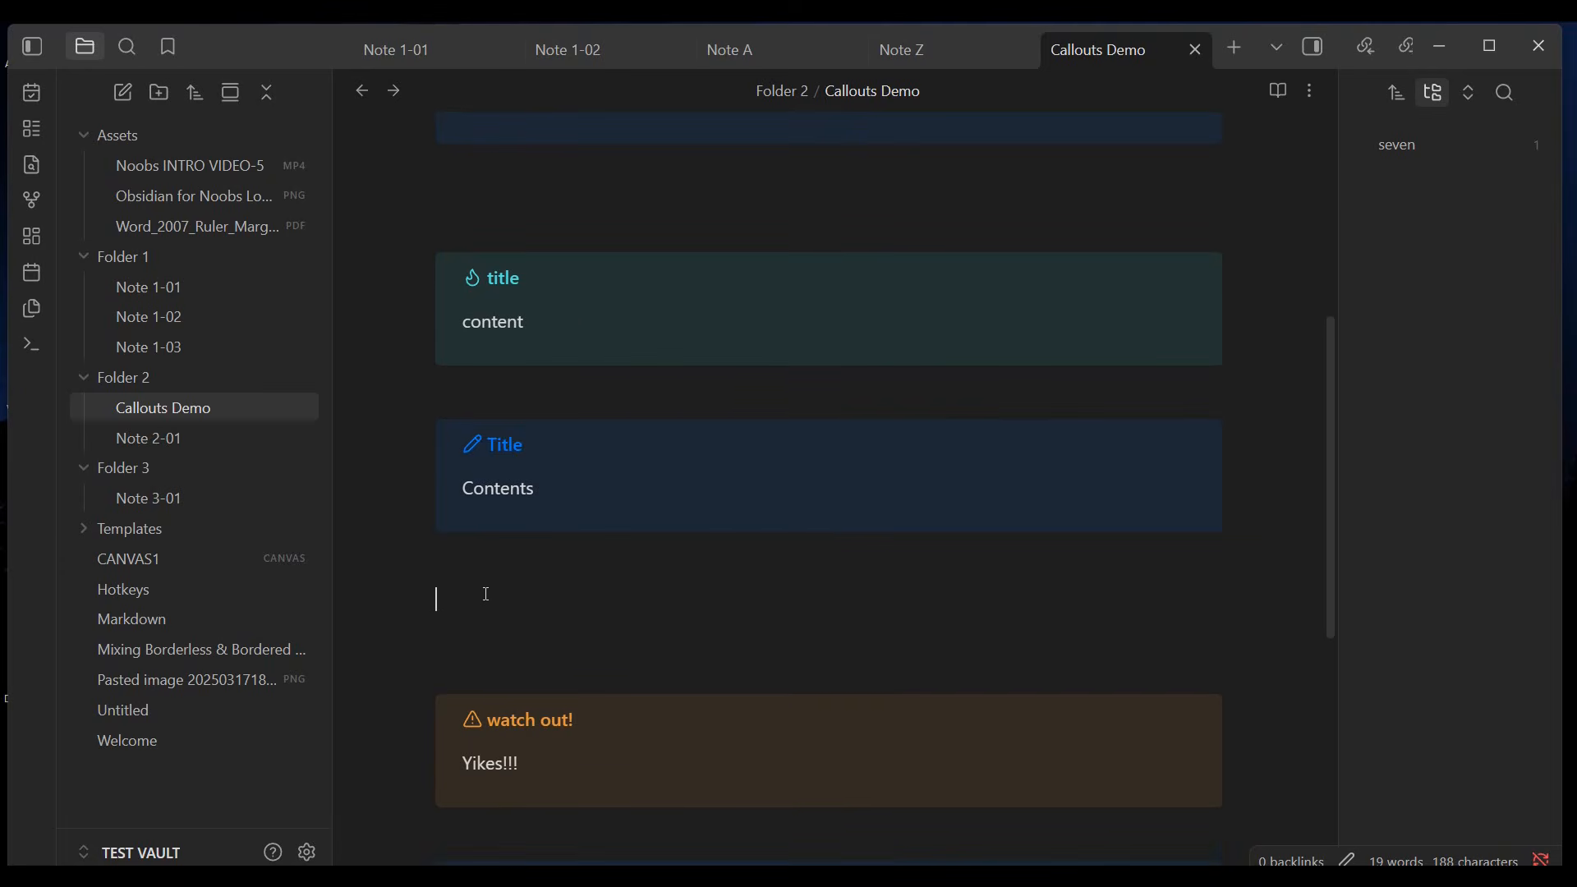
right_click(465, 563)
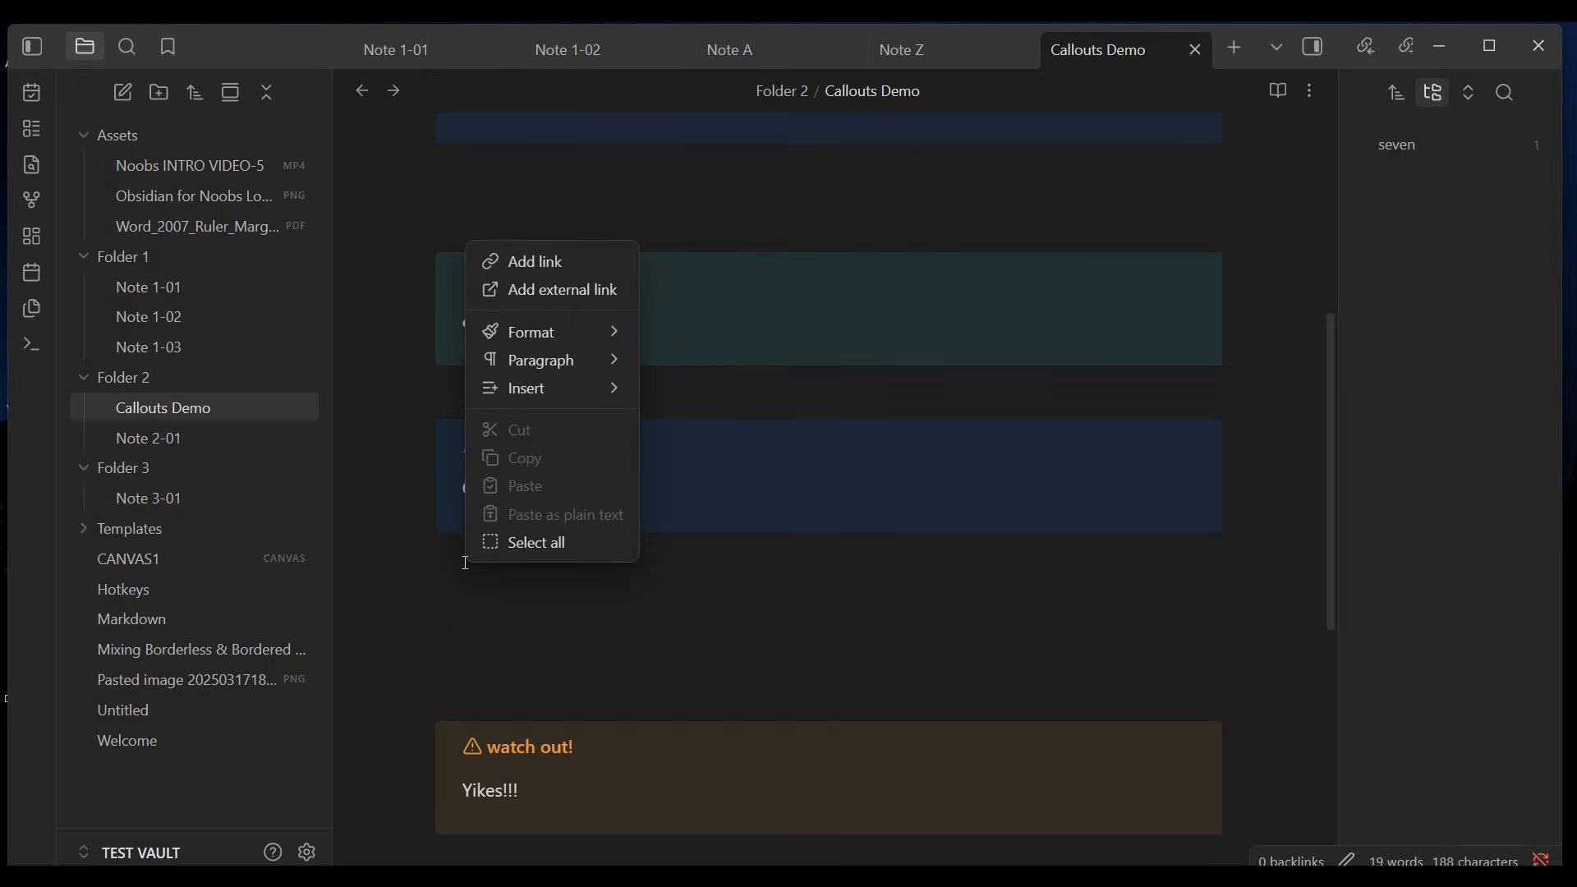
mouse_move(551, 399)
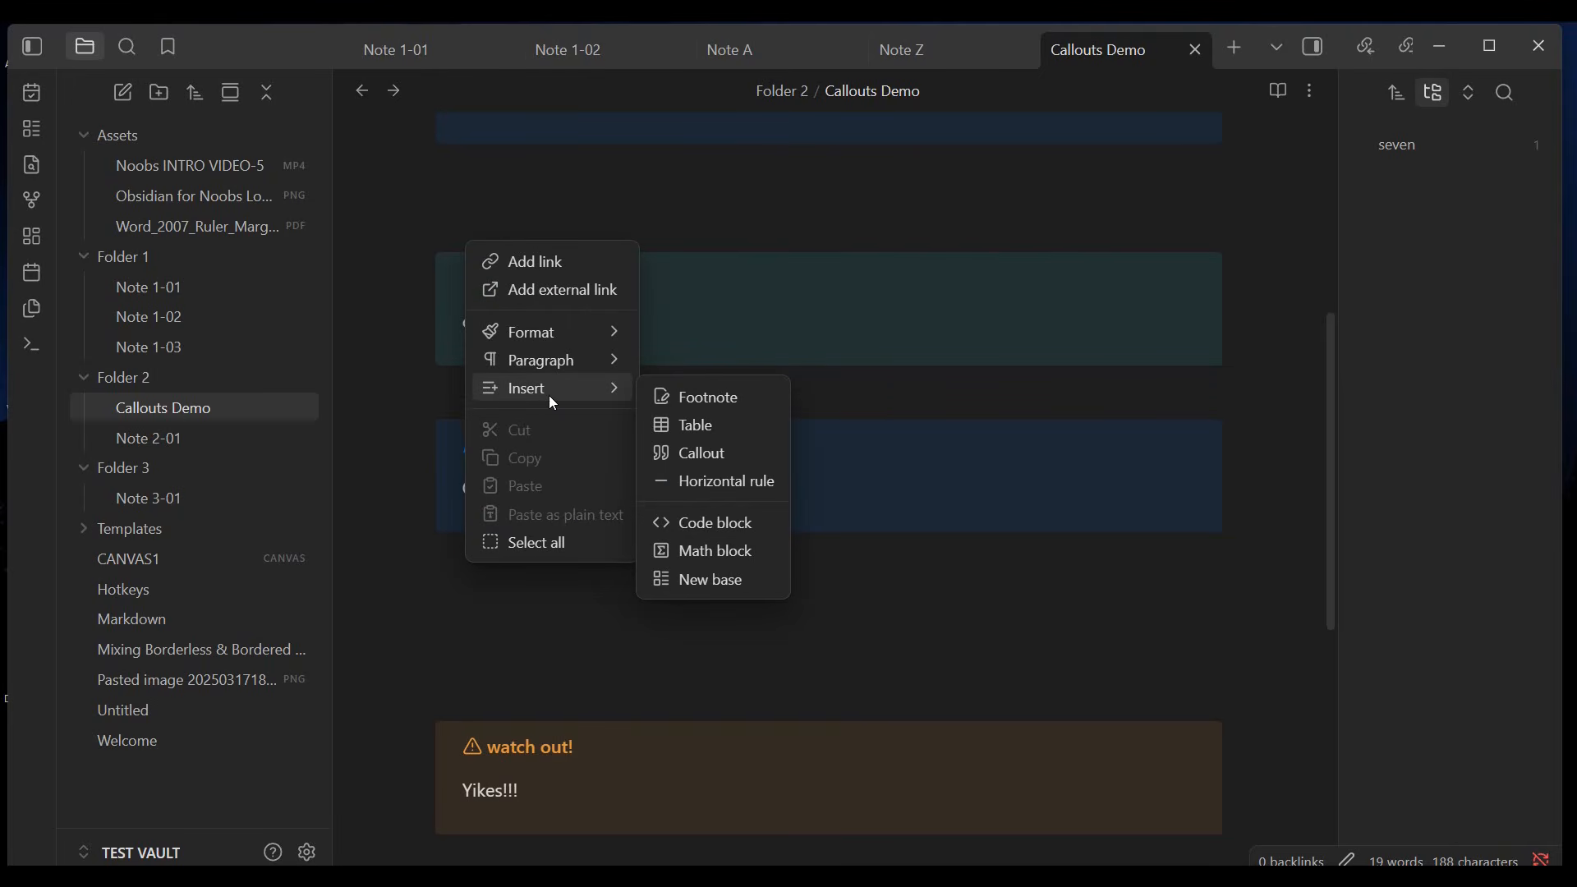
left_click(695, 456)
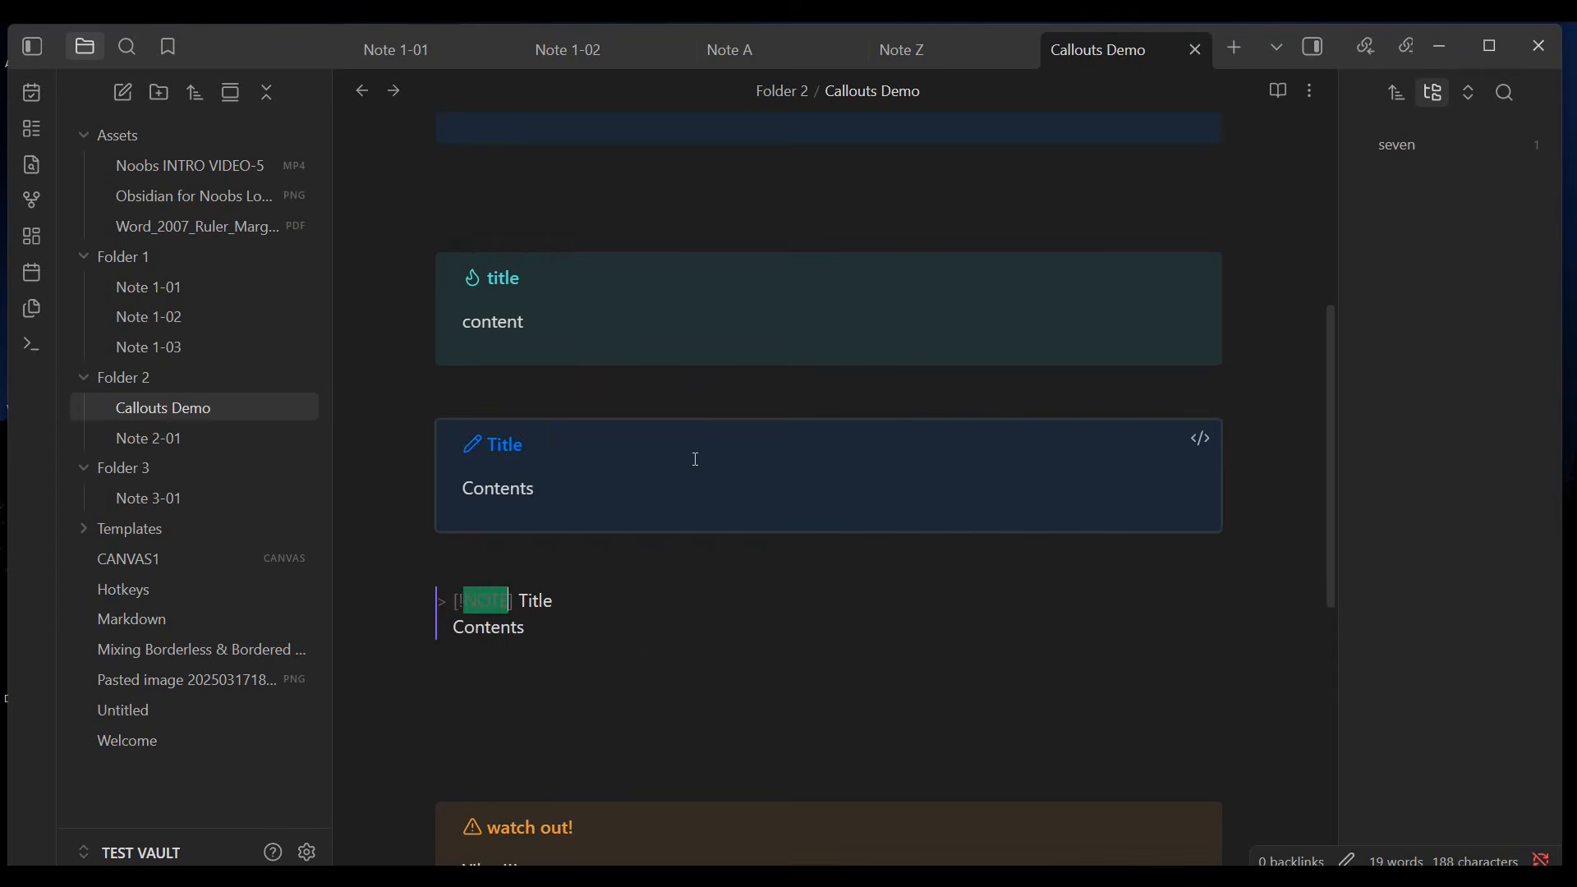
left_click(574, 666)
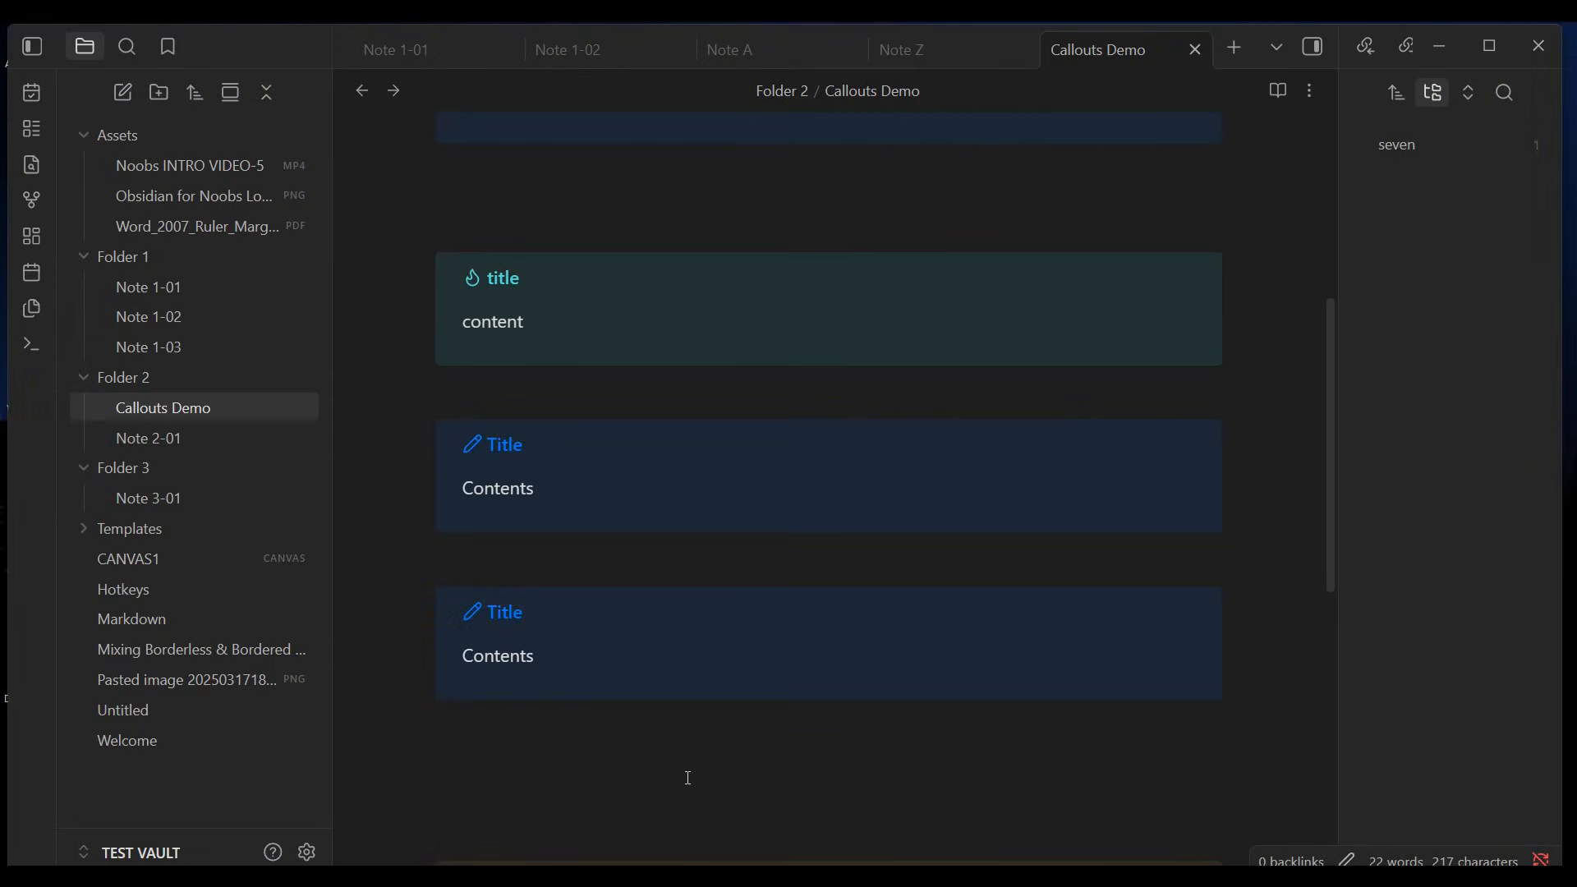
- Retitle the handwritten tip callout as "Parts of a Callout"
left_click(559, 316)
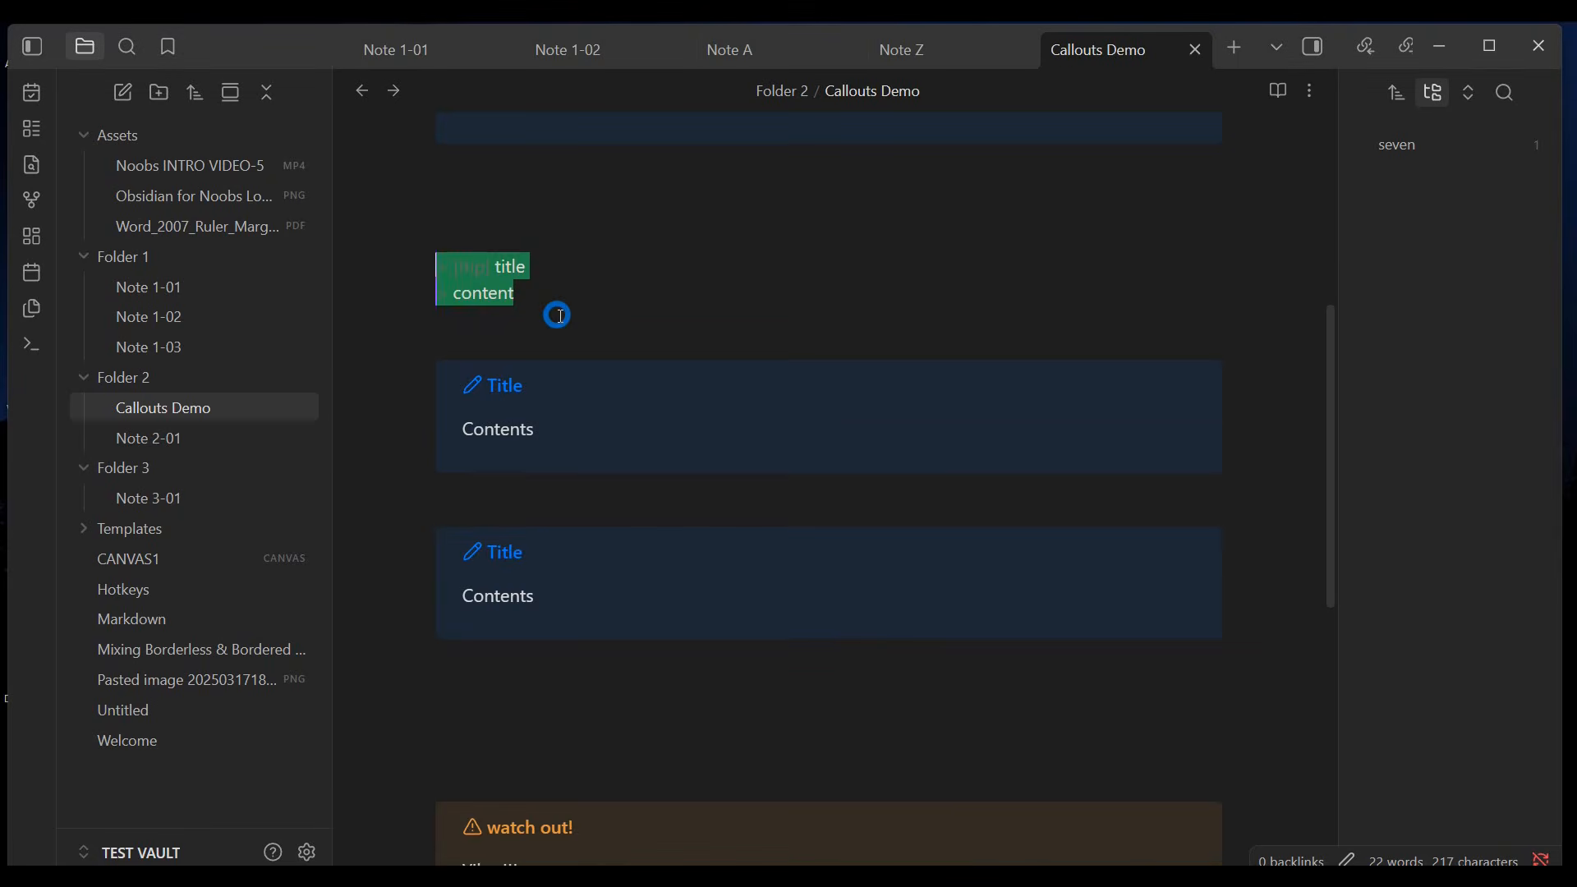
left_click(520, 283)
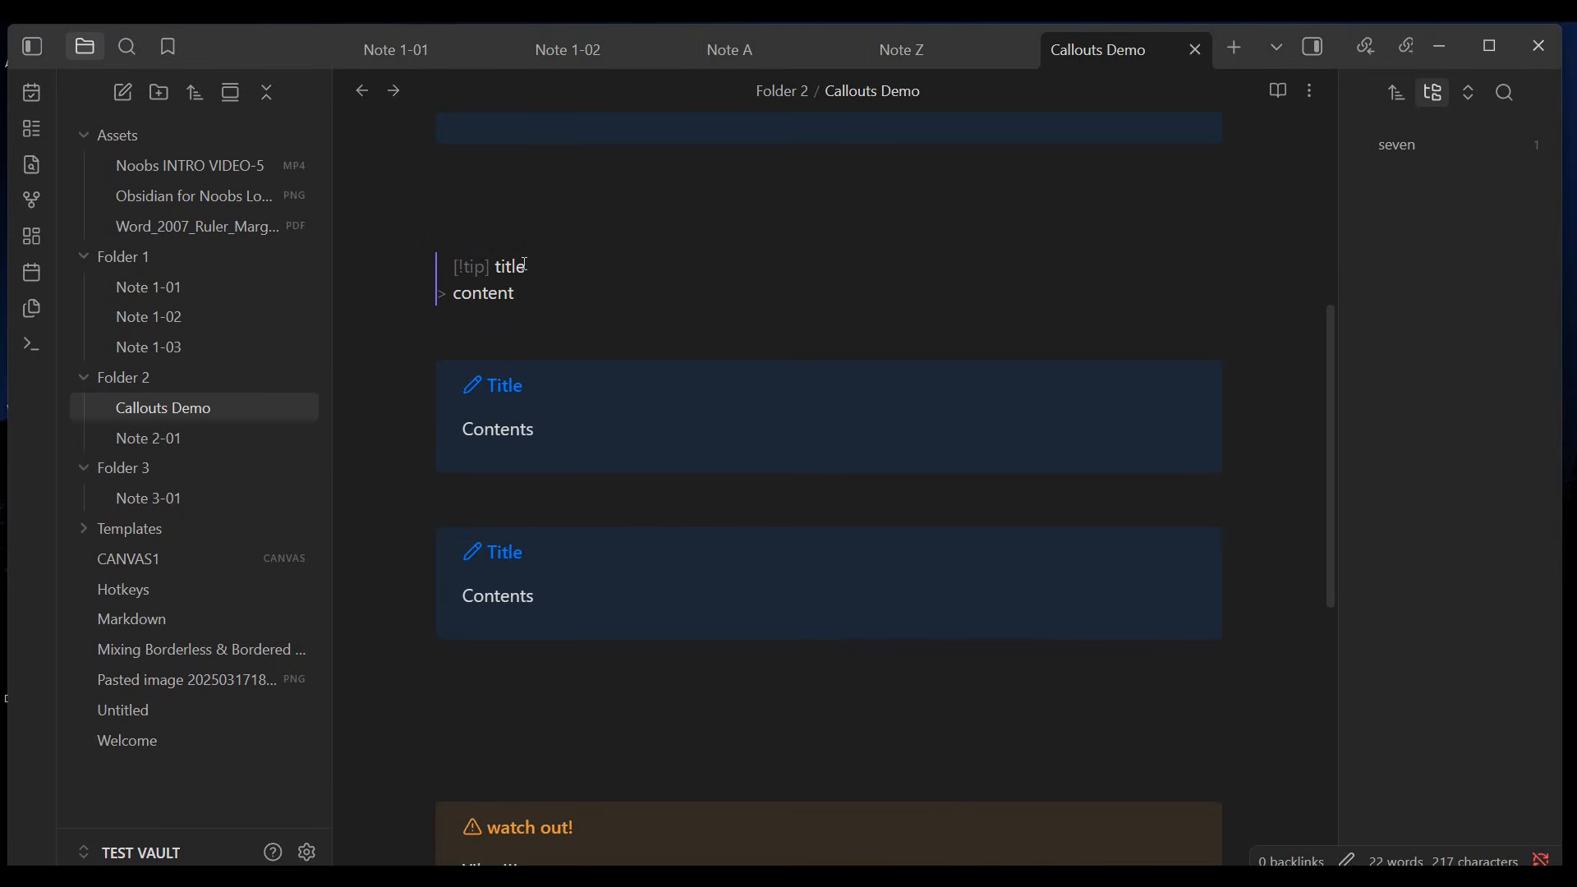
double_click(511, 266)
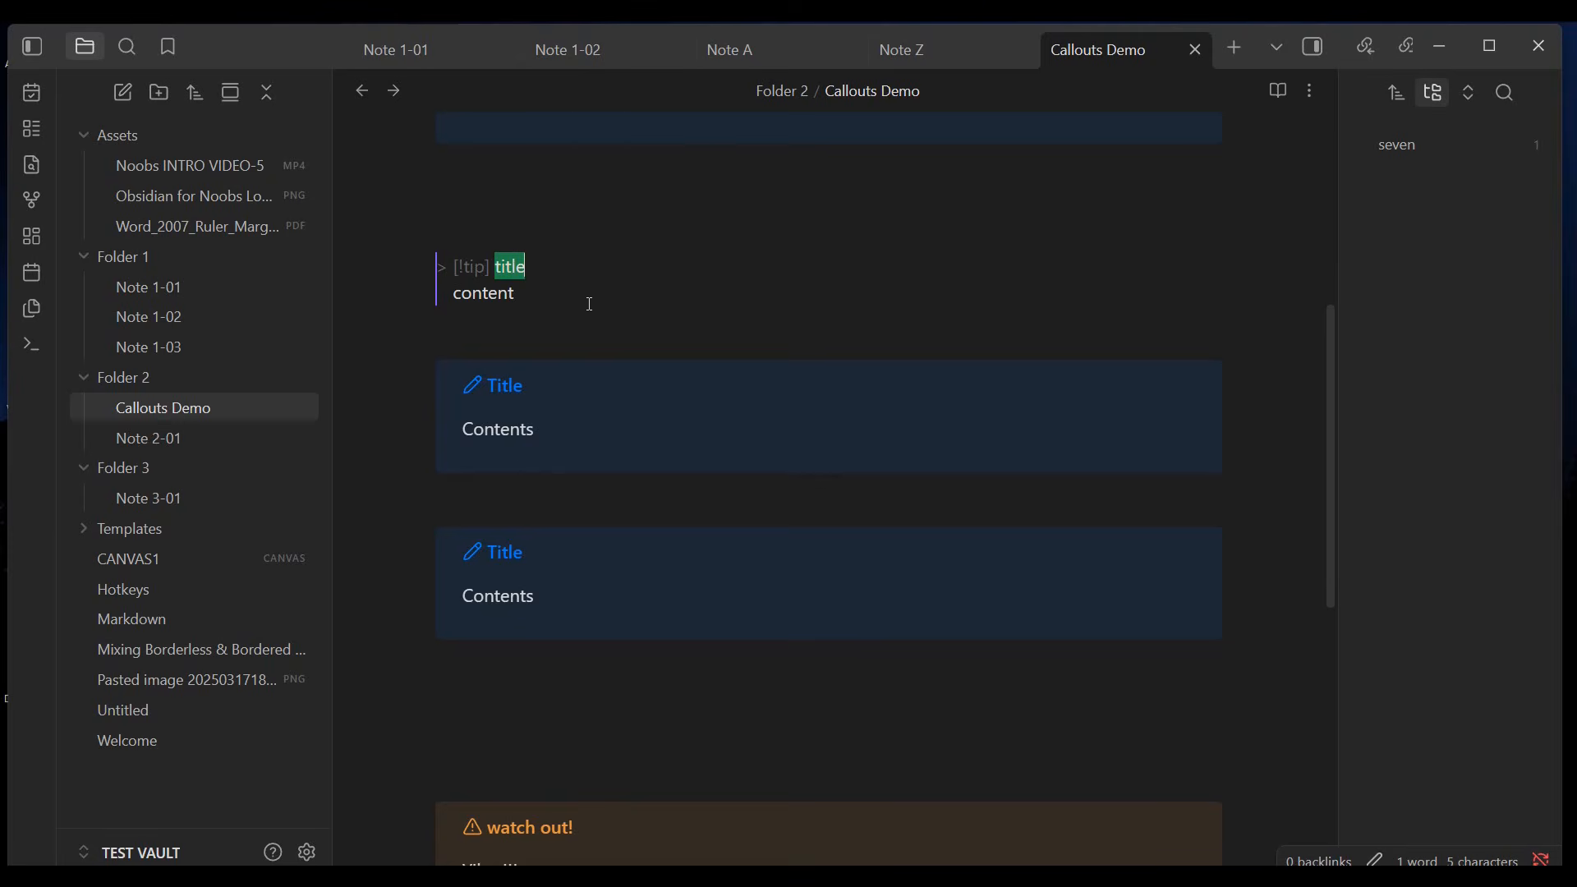
type("Parts ")
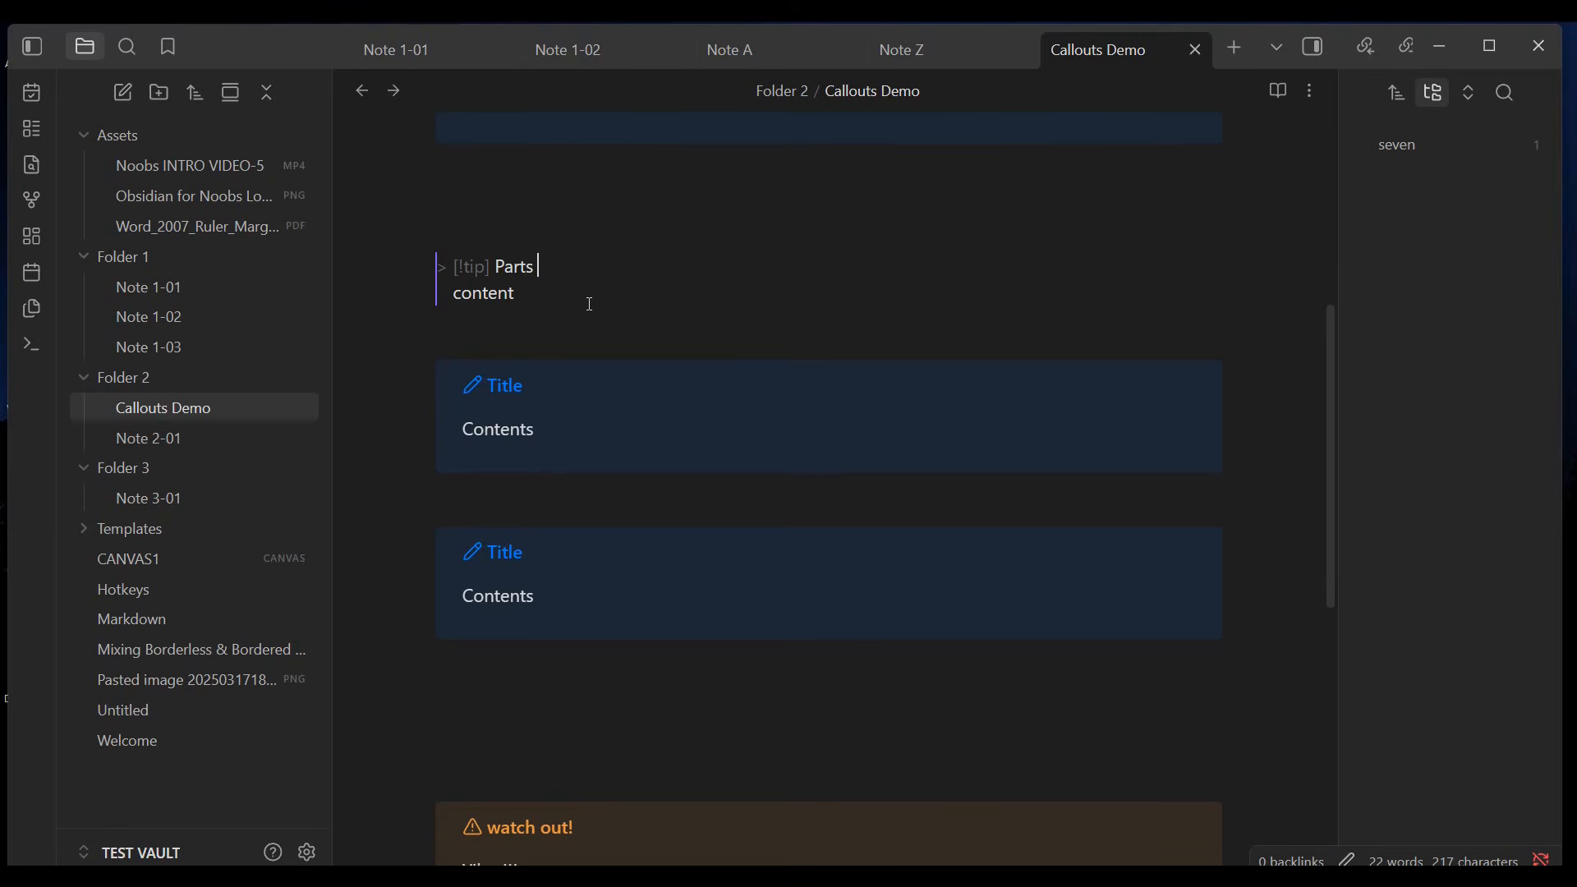
type("of a Callout")
- Replace the callout's "content" line with the three lines "Type Identifier", "Title" and "Contents", and end the callout
double_click(503, 295)
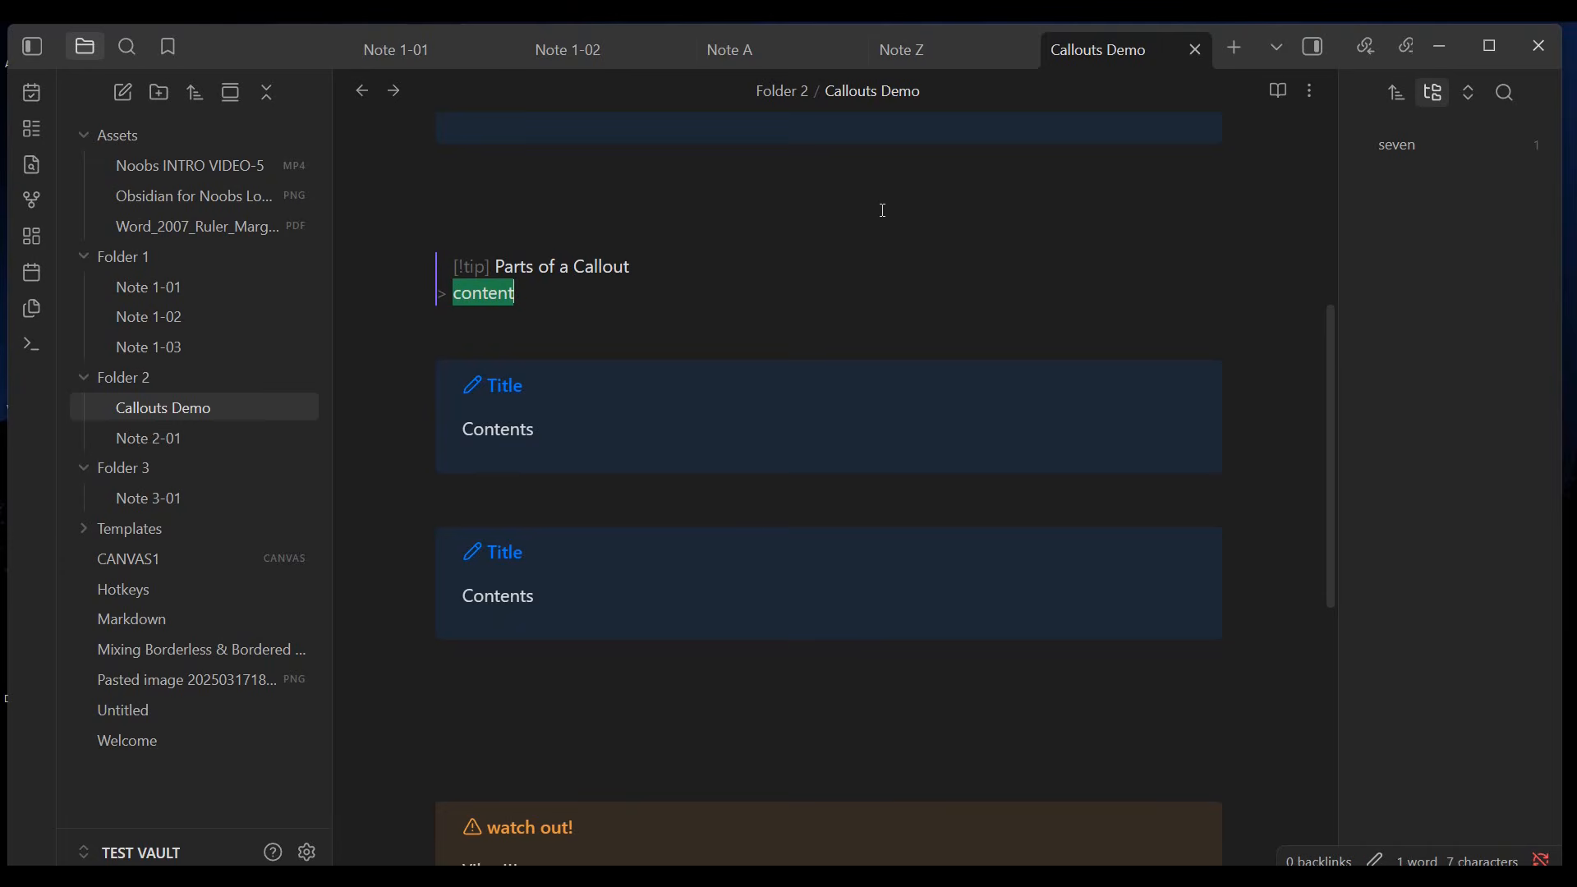
type("Type ")
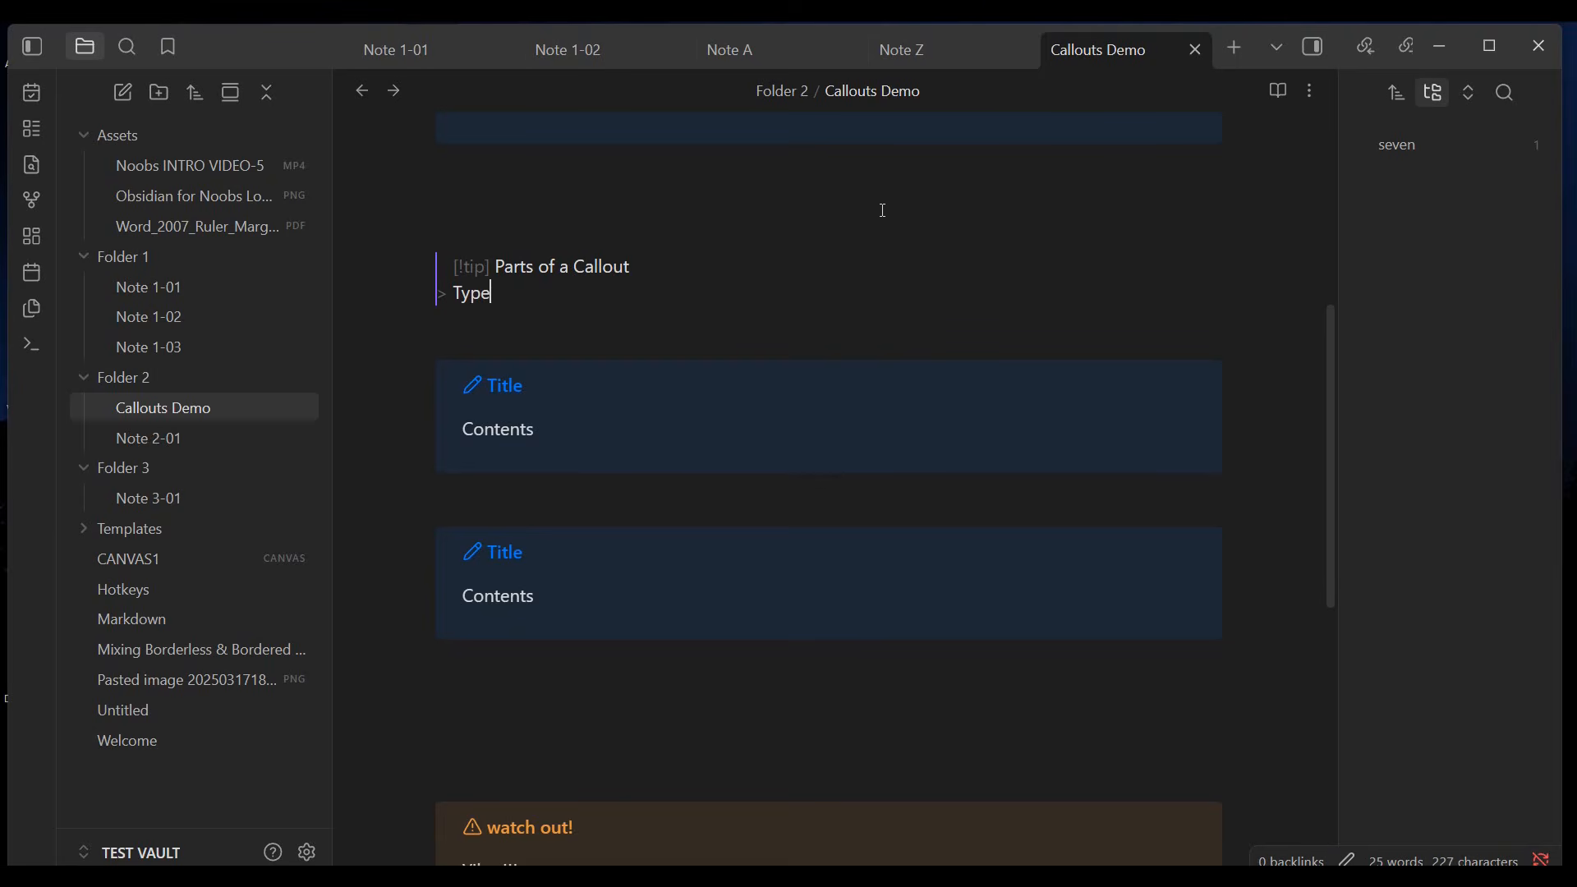
type("Identifier")
key("Return")
type("Title")
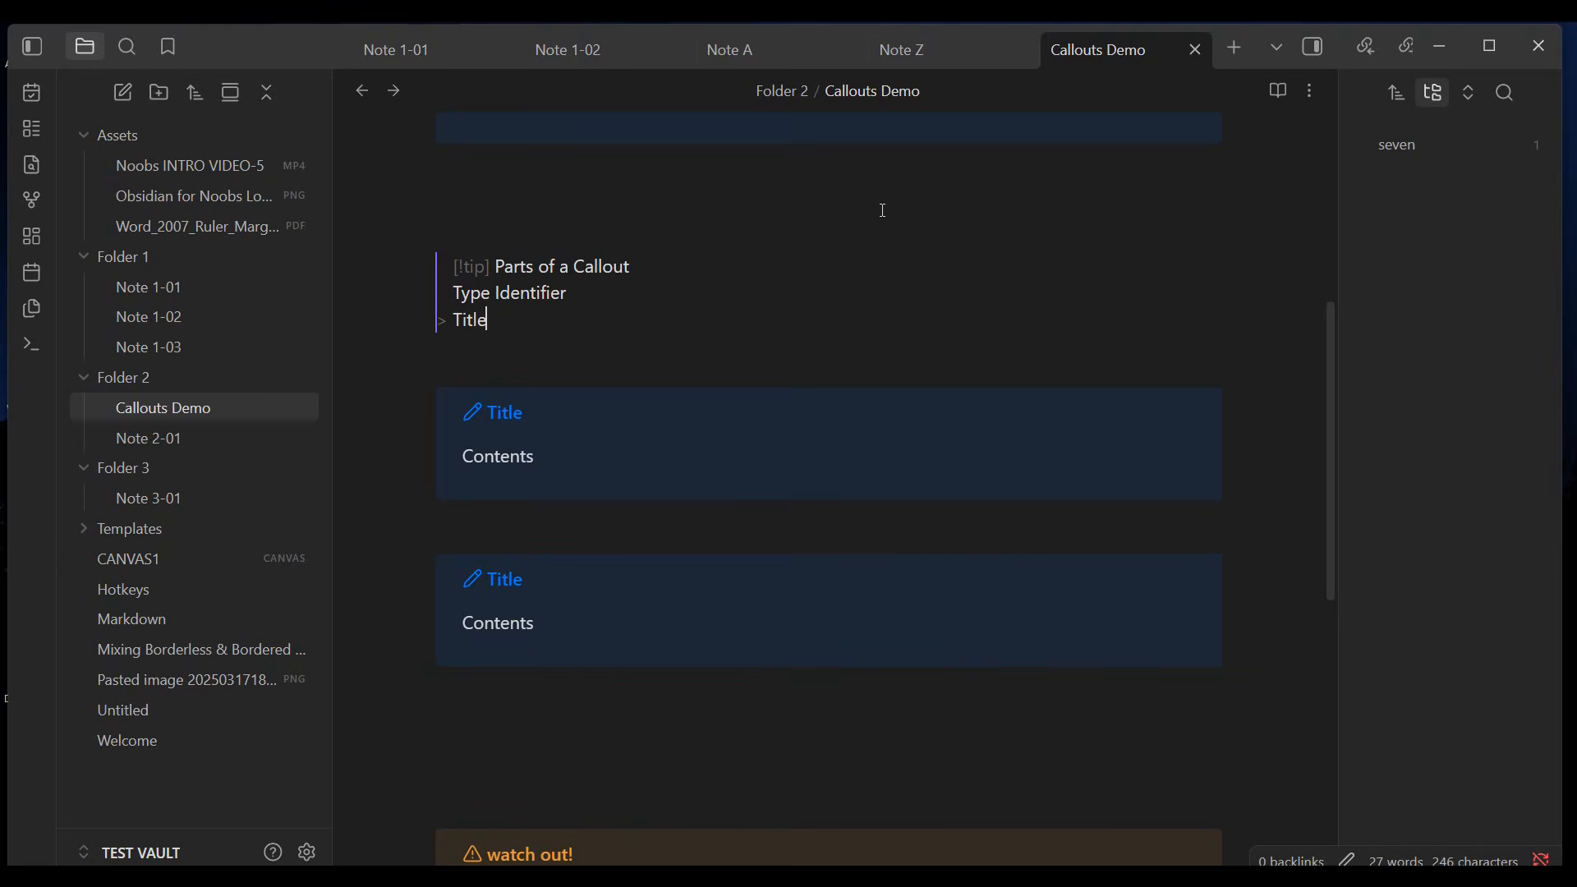
key("Return")
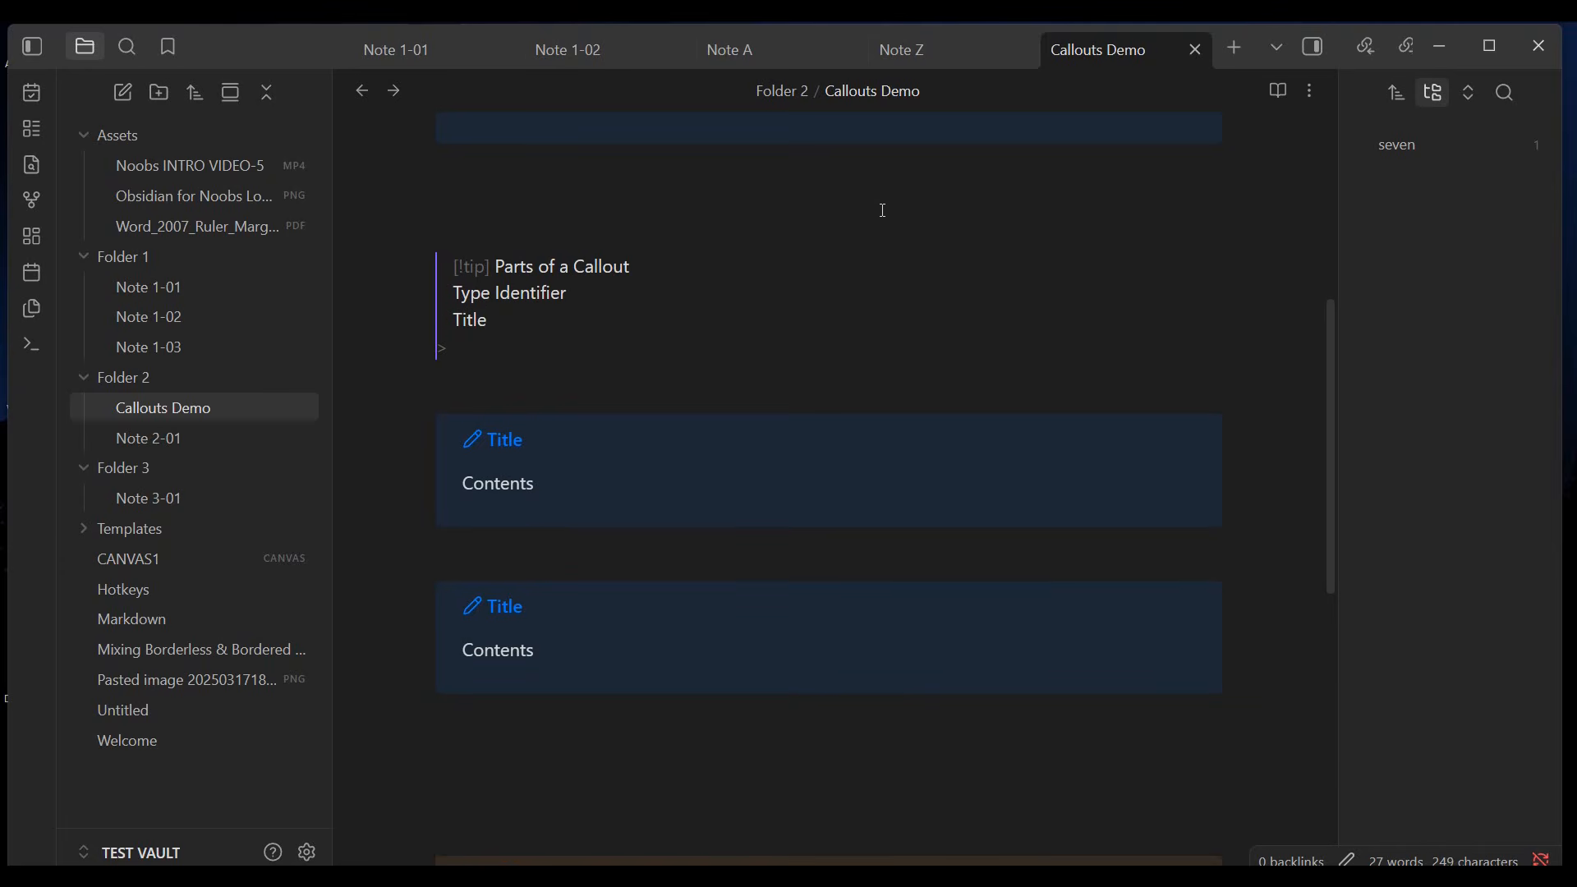
type("Contents")
key("Return")
key("Return")
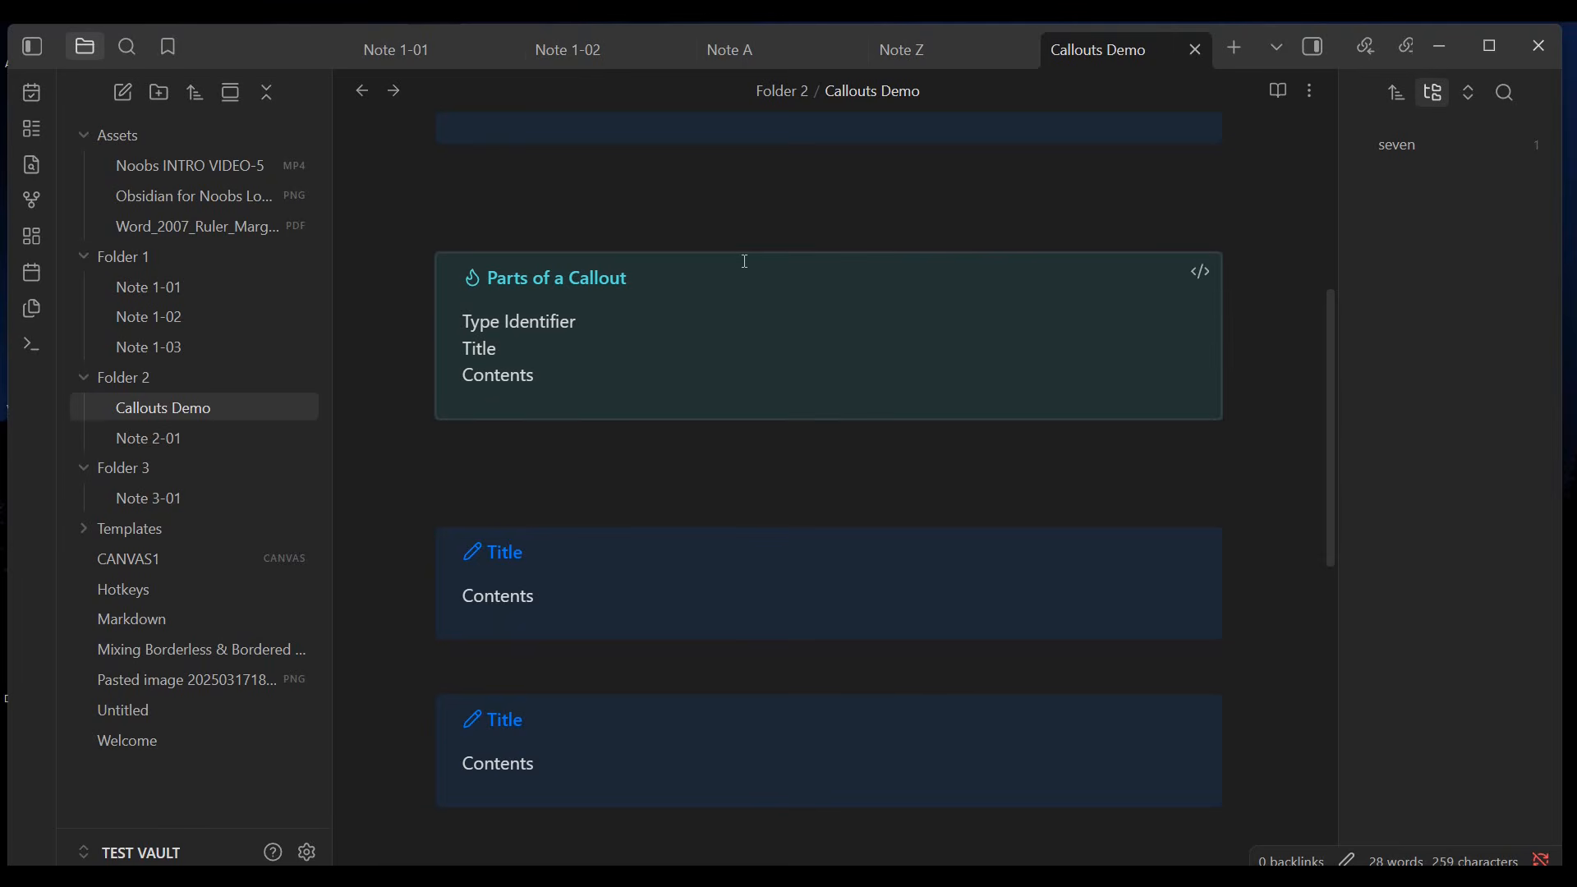
- Make the "Parts of a Callout" callout foldable and collapsed by default by adding a minus sign after [!tip], and render it
left_click(648, 276)
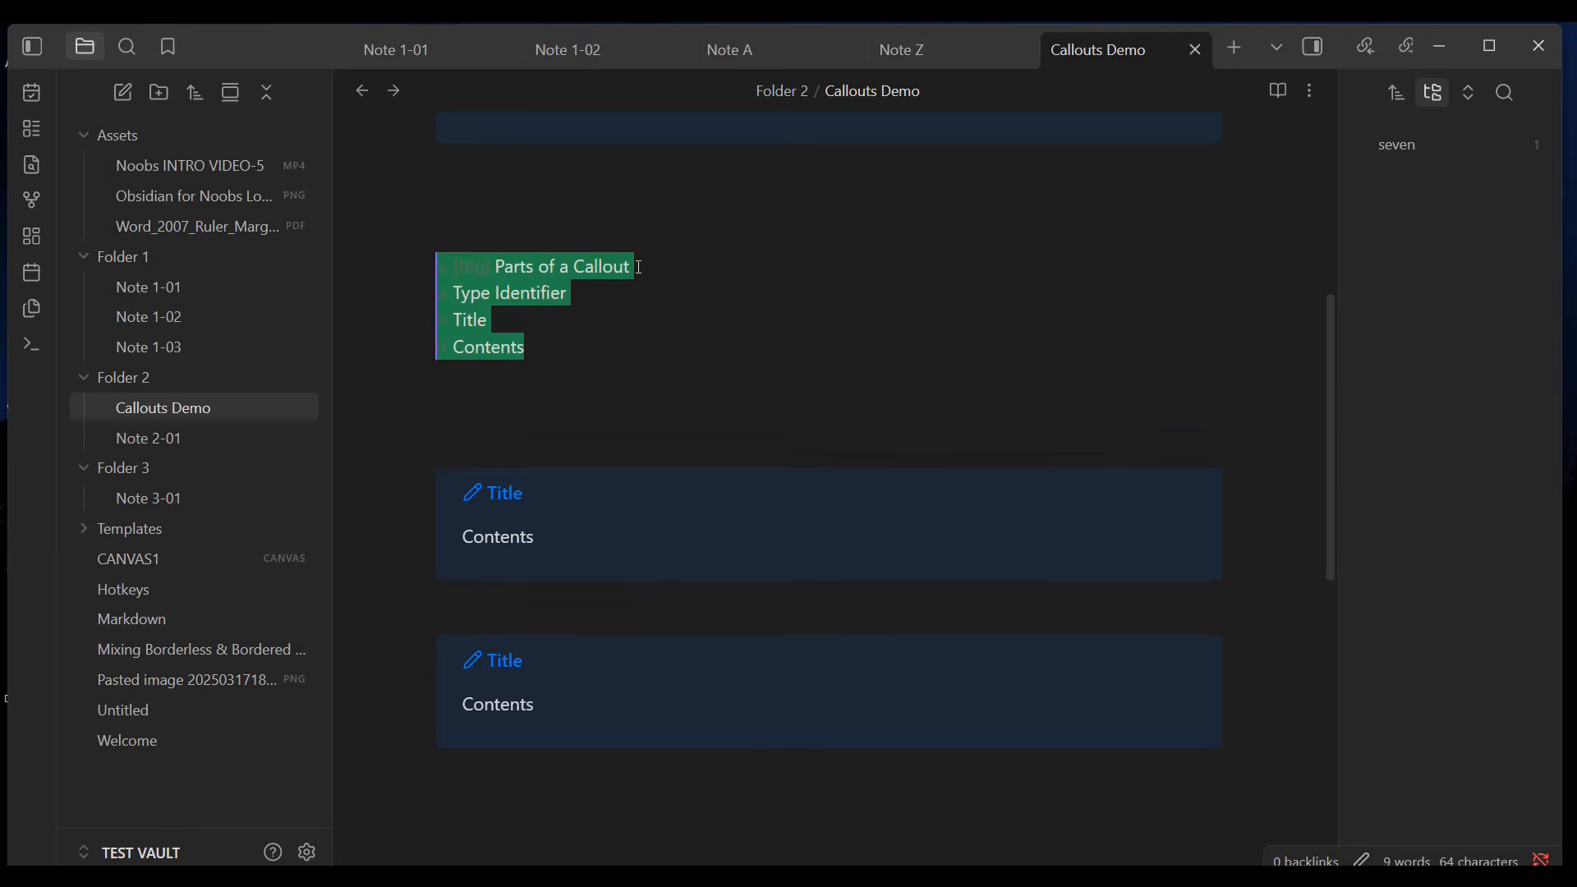
left_click(626, 266)
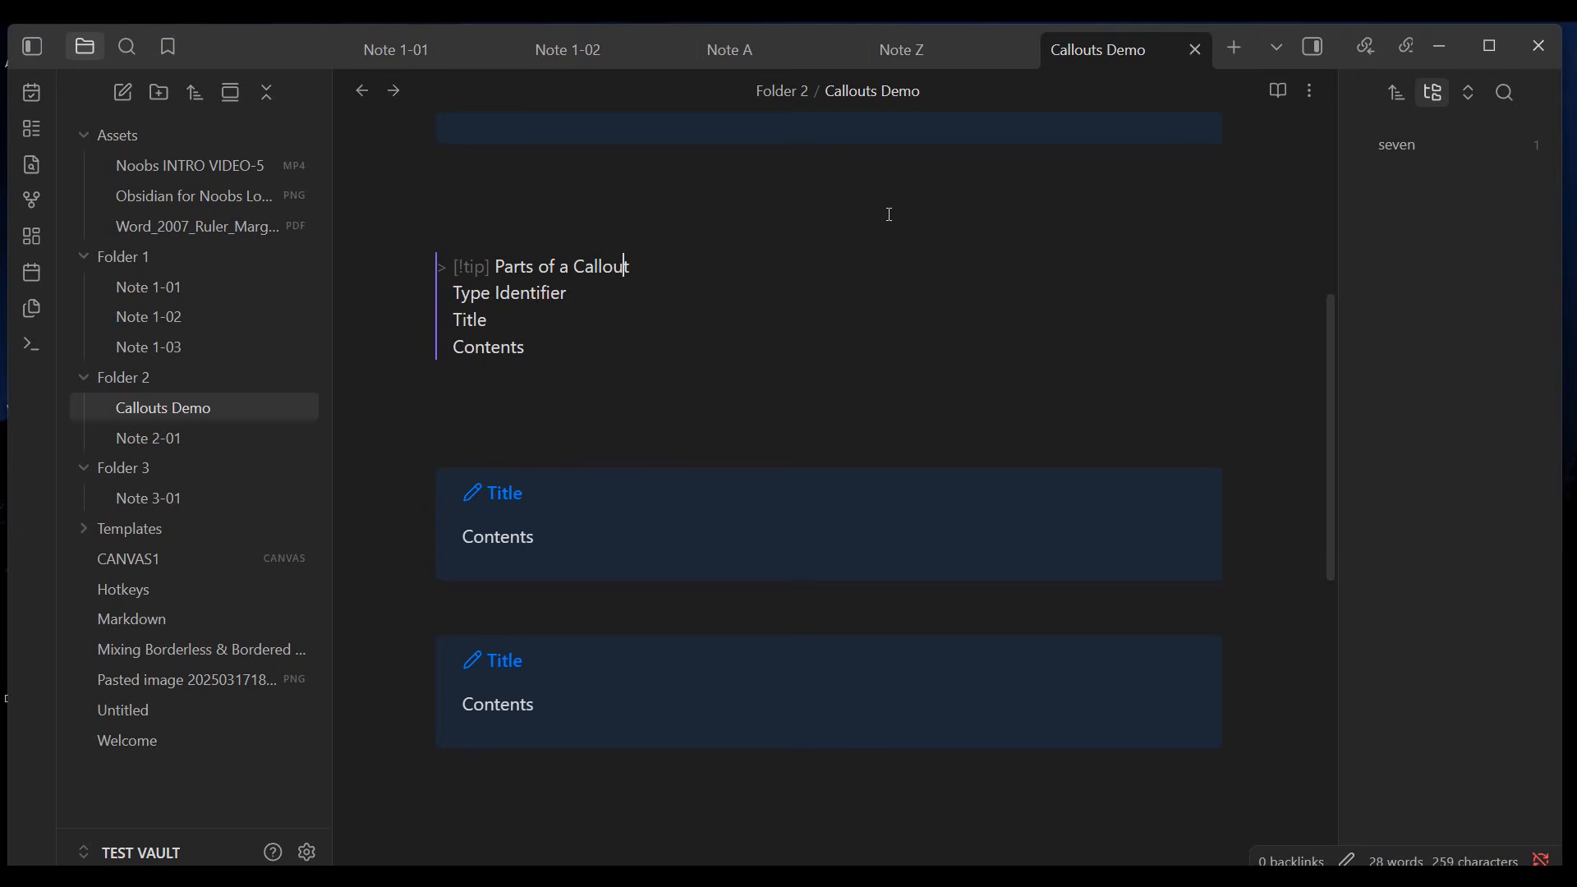
key("Left")
key("Left")
key("Left")
key("Left")
key("Left")
key("Left")
key("Left")
key("Left")
key("Left")
key("Left")
type("-")
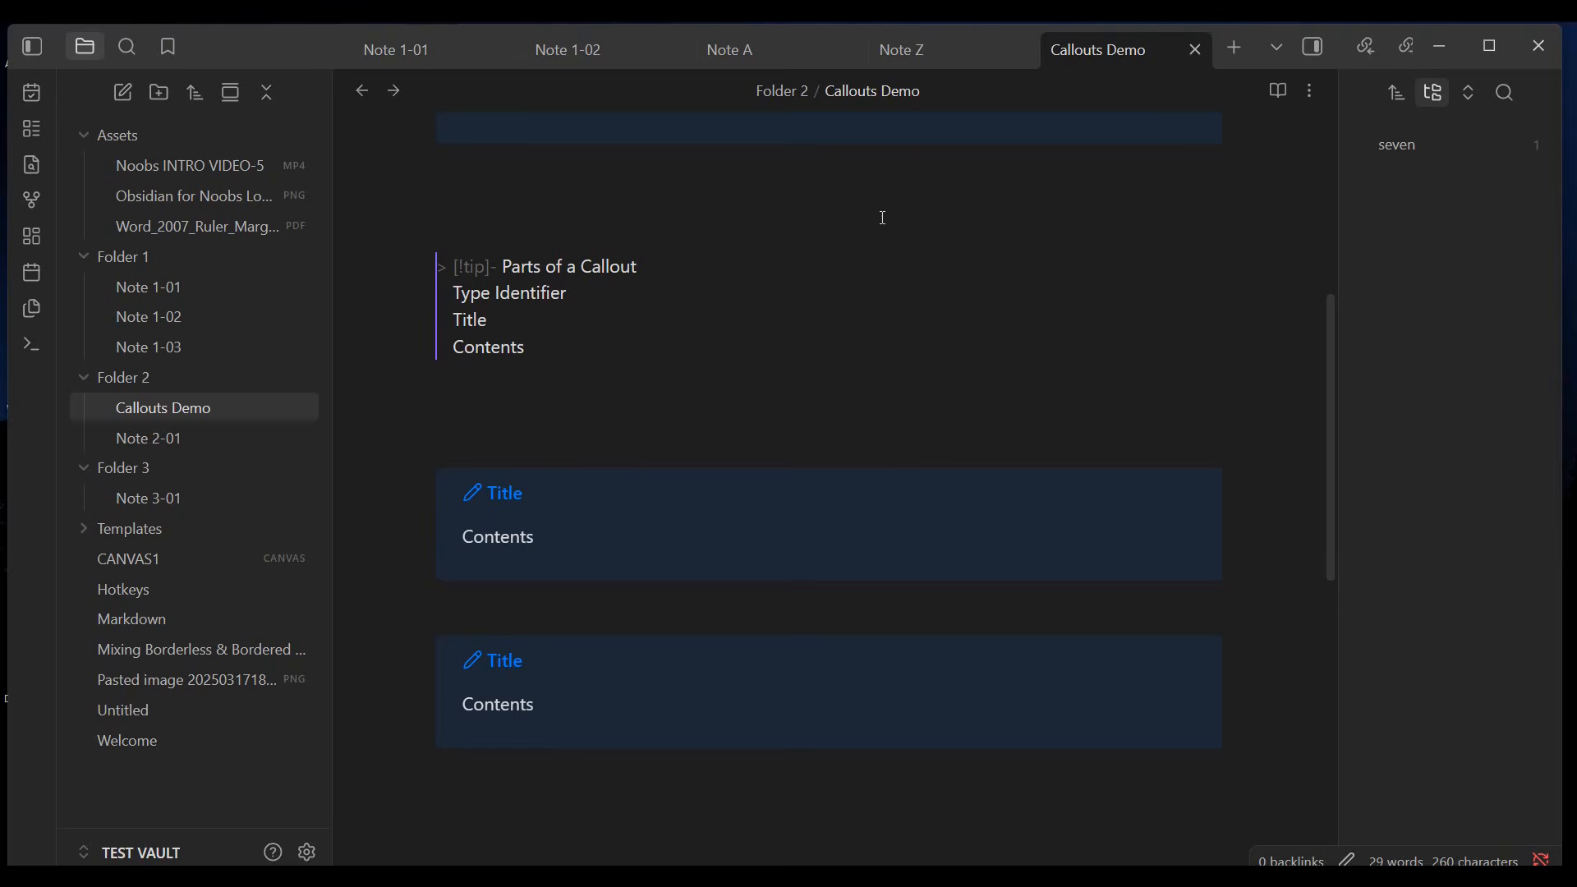
left_click(564, 424)
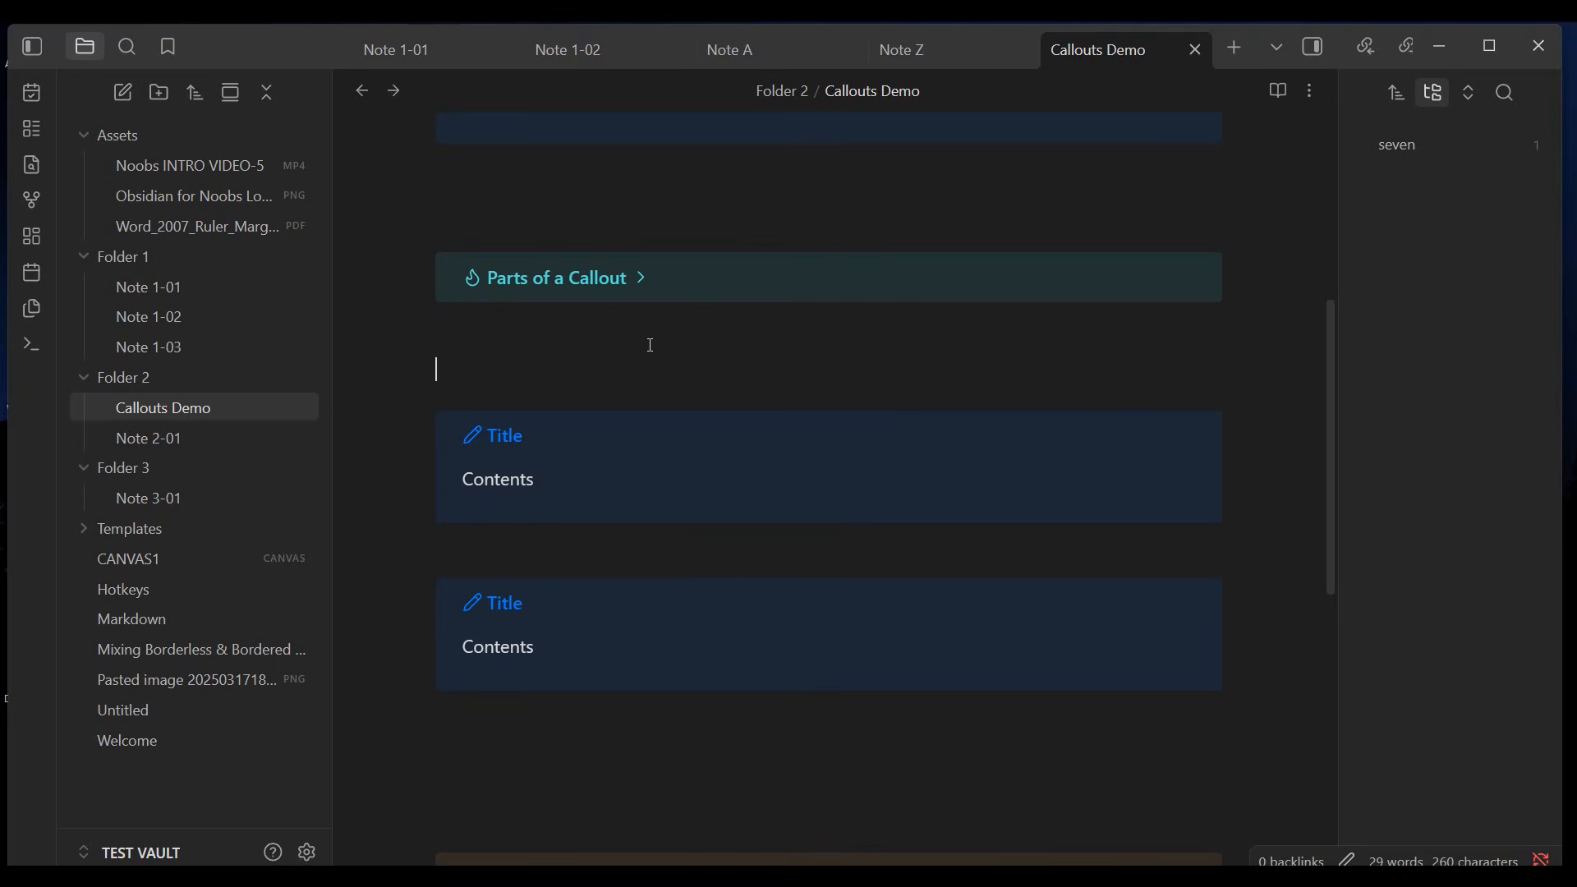
- Test the fold control of the "Parts of a Callout" callout by expanding, collapsing and expanding it again
left_click(597, 283)
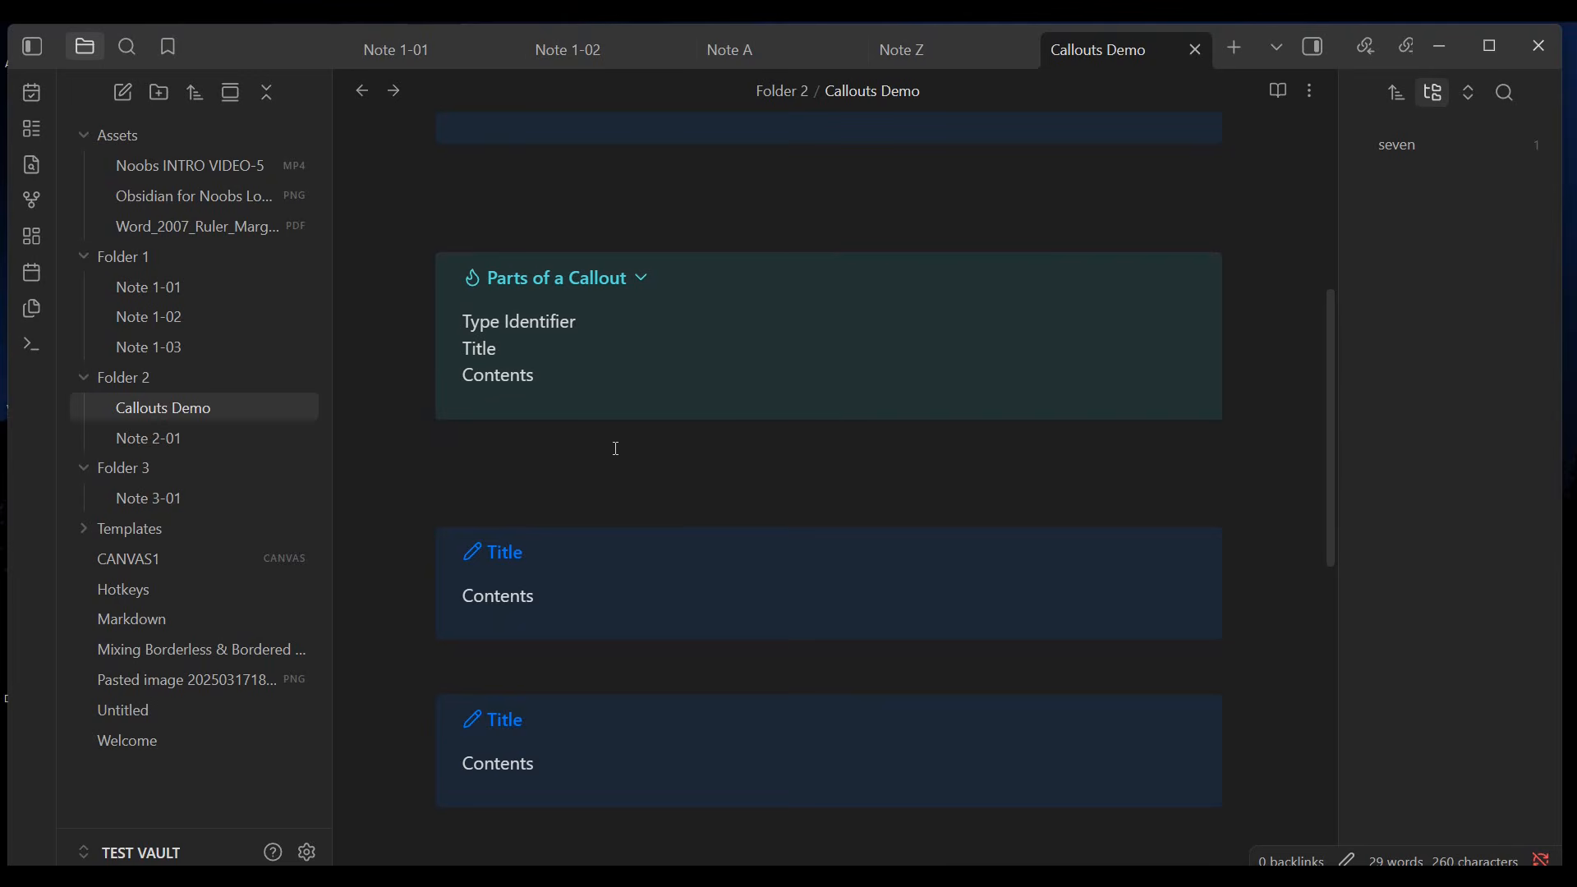
left_click(609, 287)
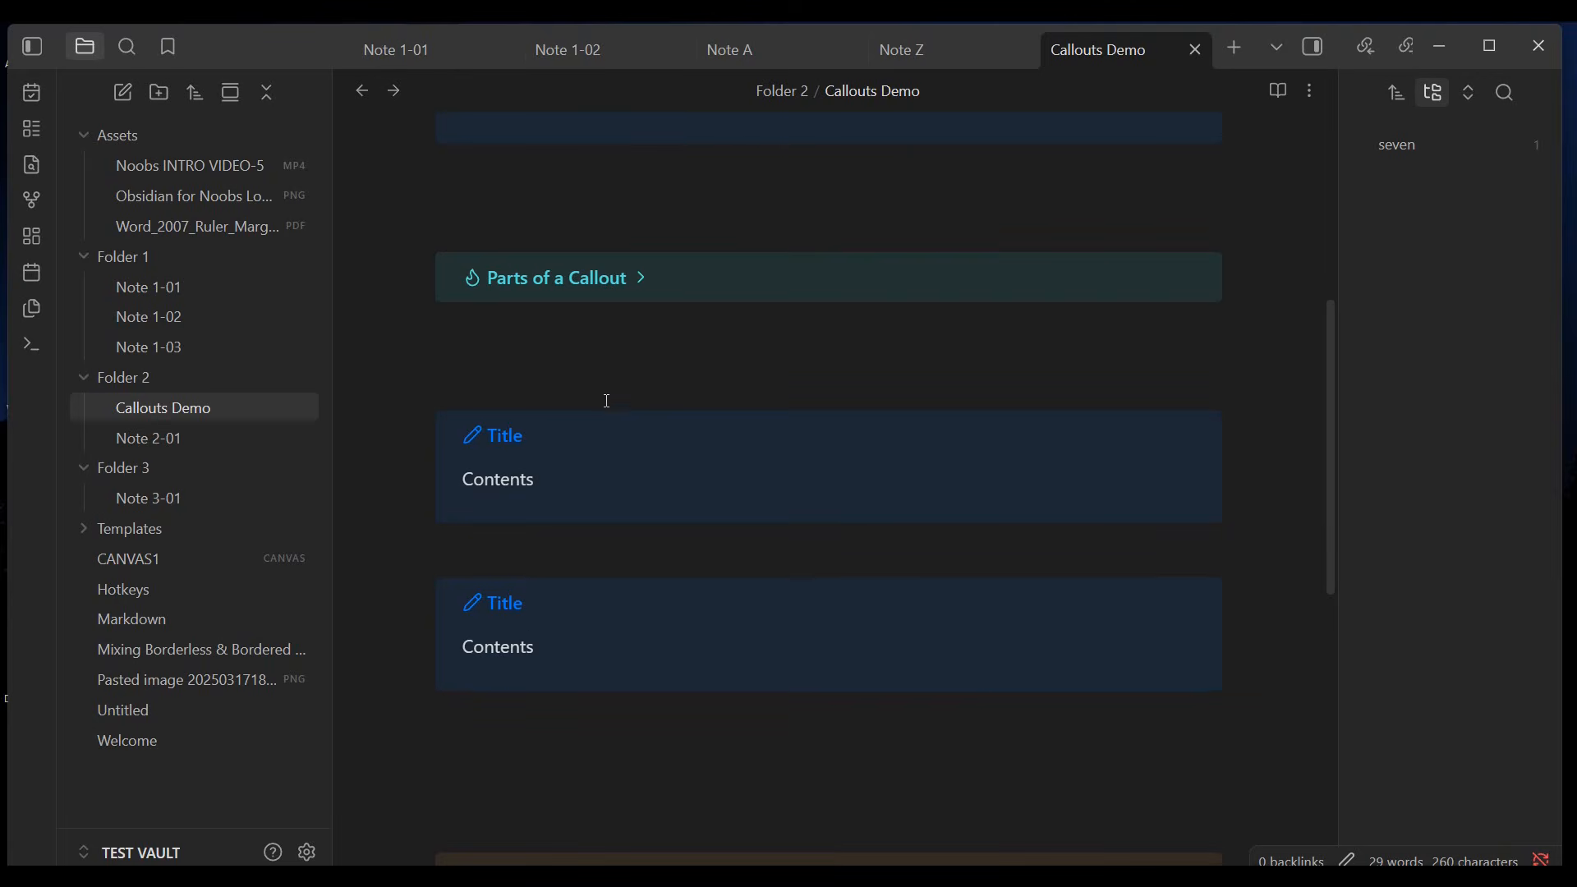
left_click(609, 284)
- Copy the full source text of the "Parts of a Callout" callout
left_click(619, 390)
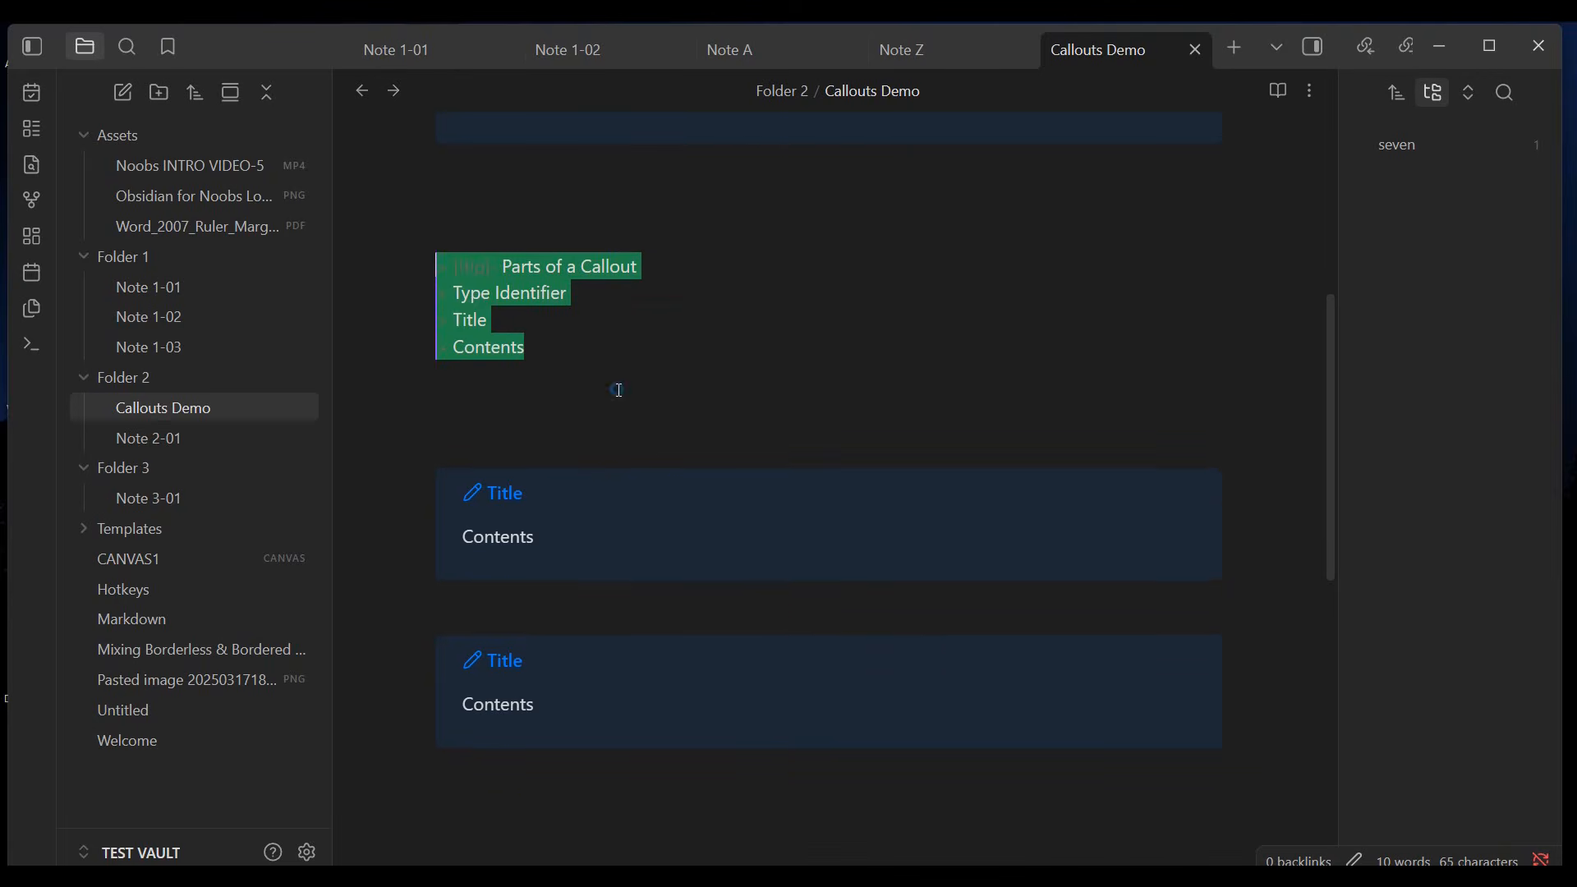
right_click(501, 304)
left_click(550, 575)
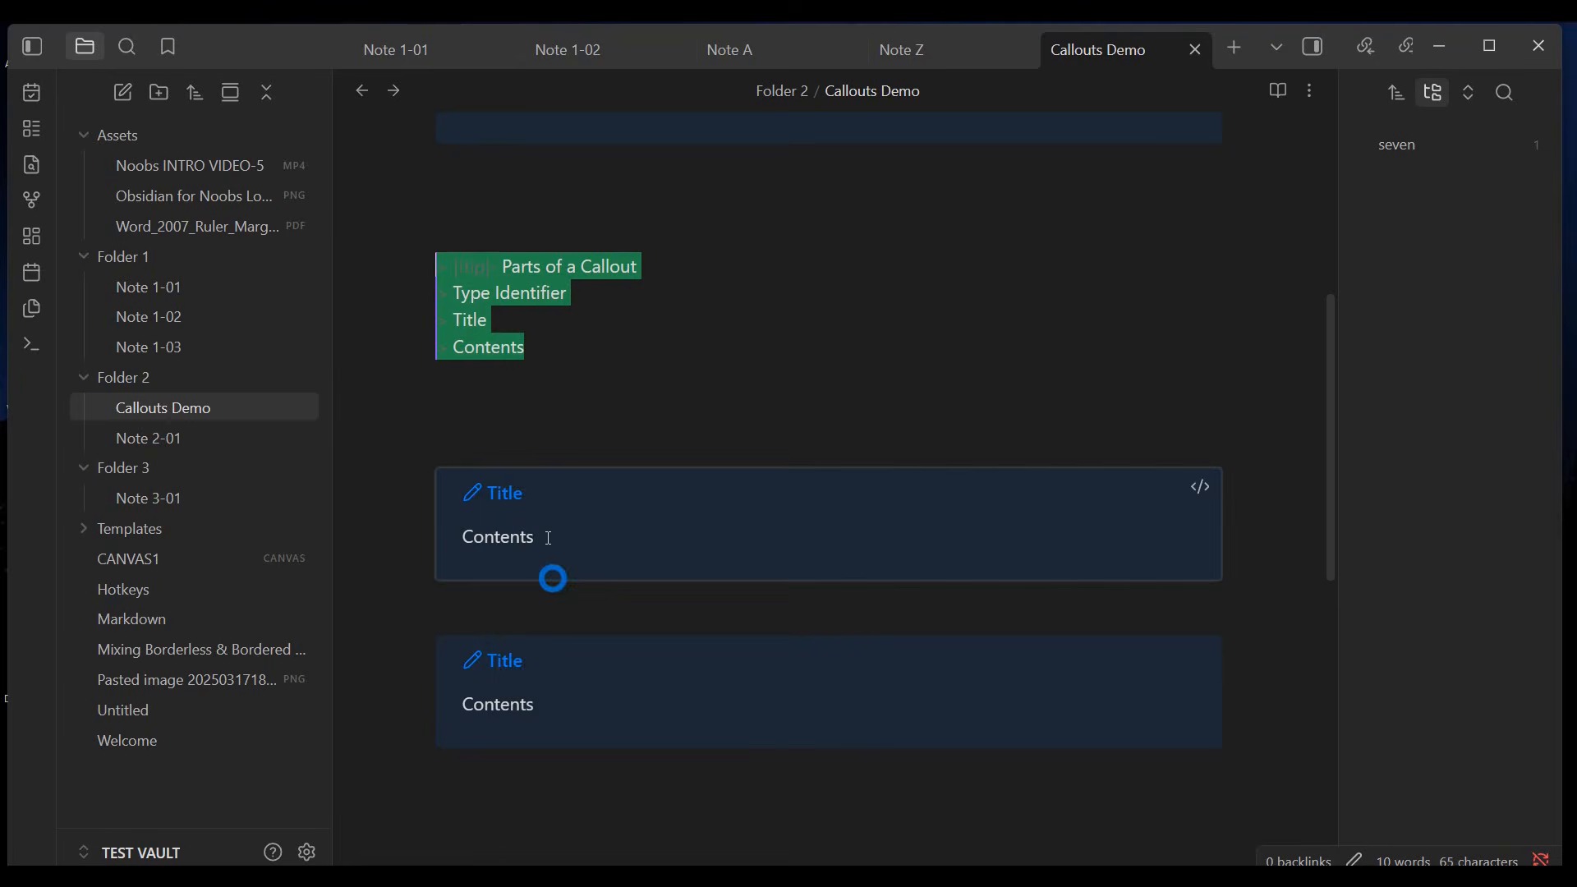
- Add five blank lines below the "Parts of a Callout" callout and place the cursor back within the blank space
left_click(495, 419)
key("Return")
key("Return")
key("Return")
key("Return")
key("Return")
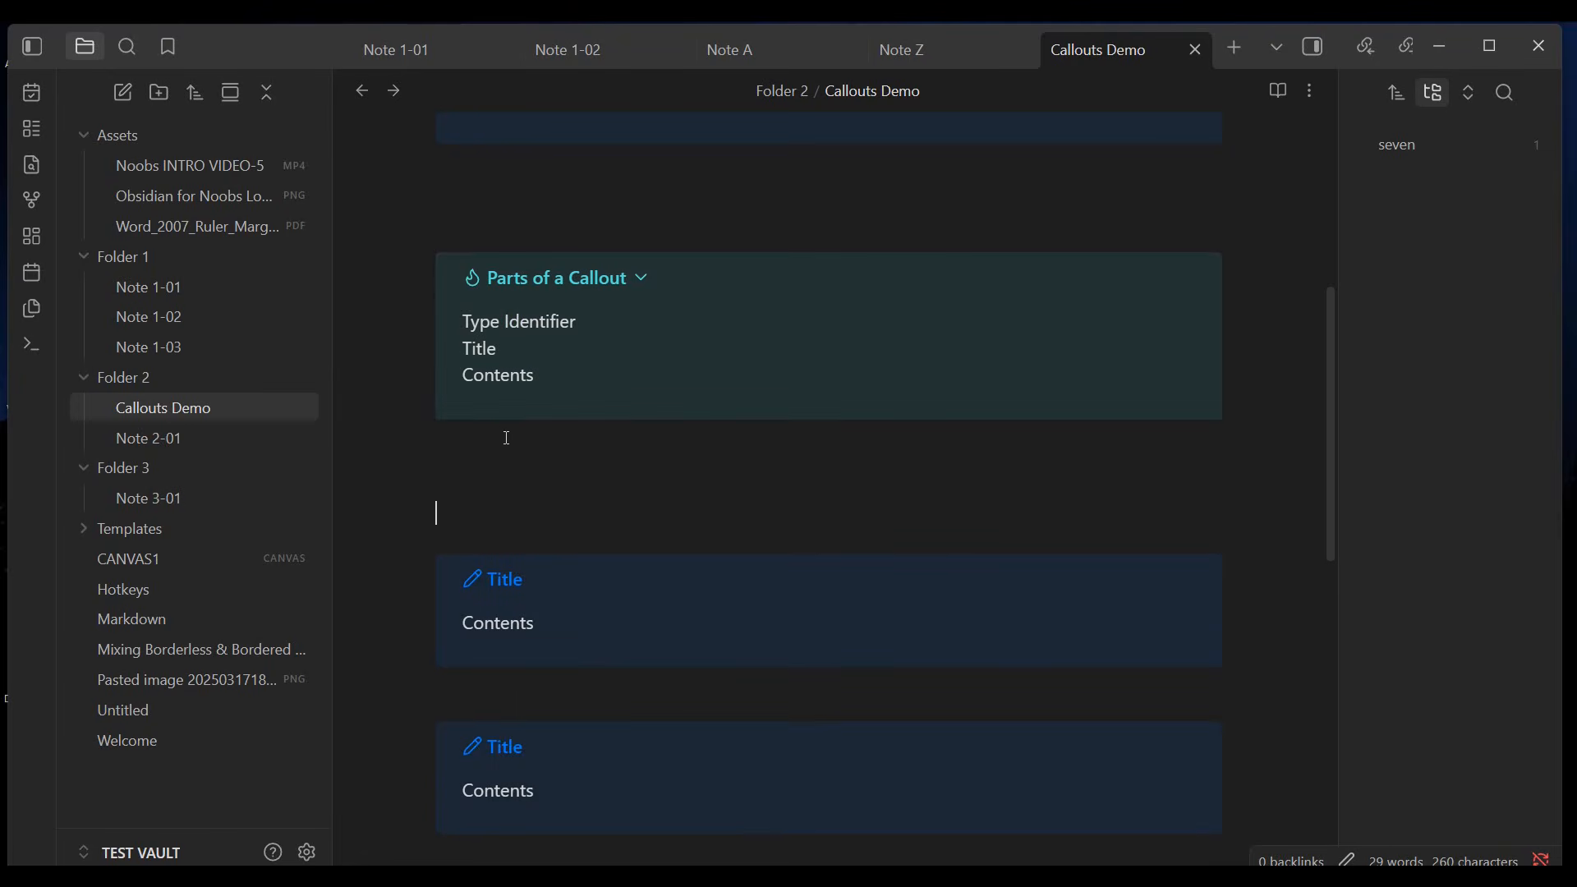
key("Up")
key("Up")
key("Up")
key("Up")
key("Up")
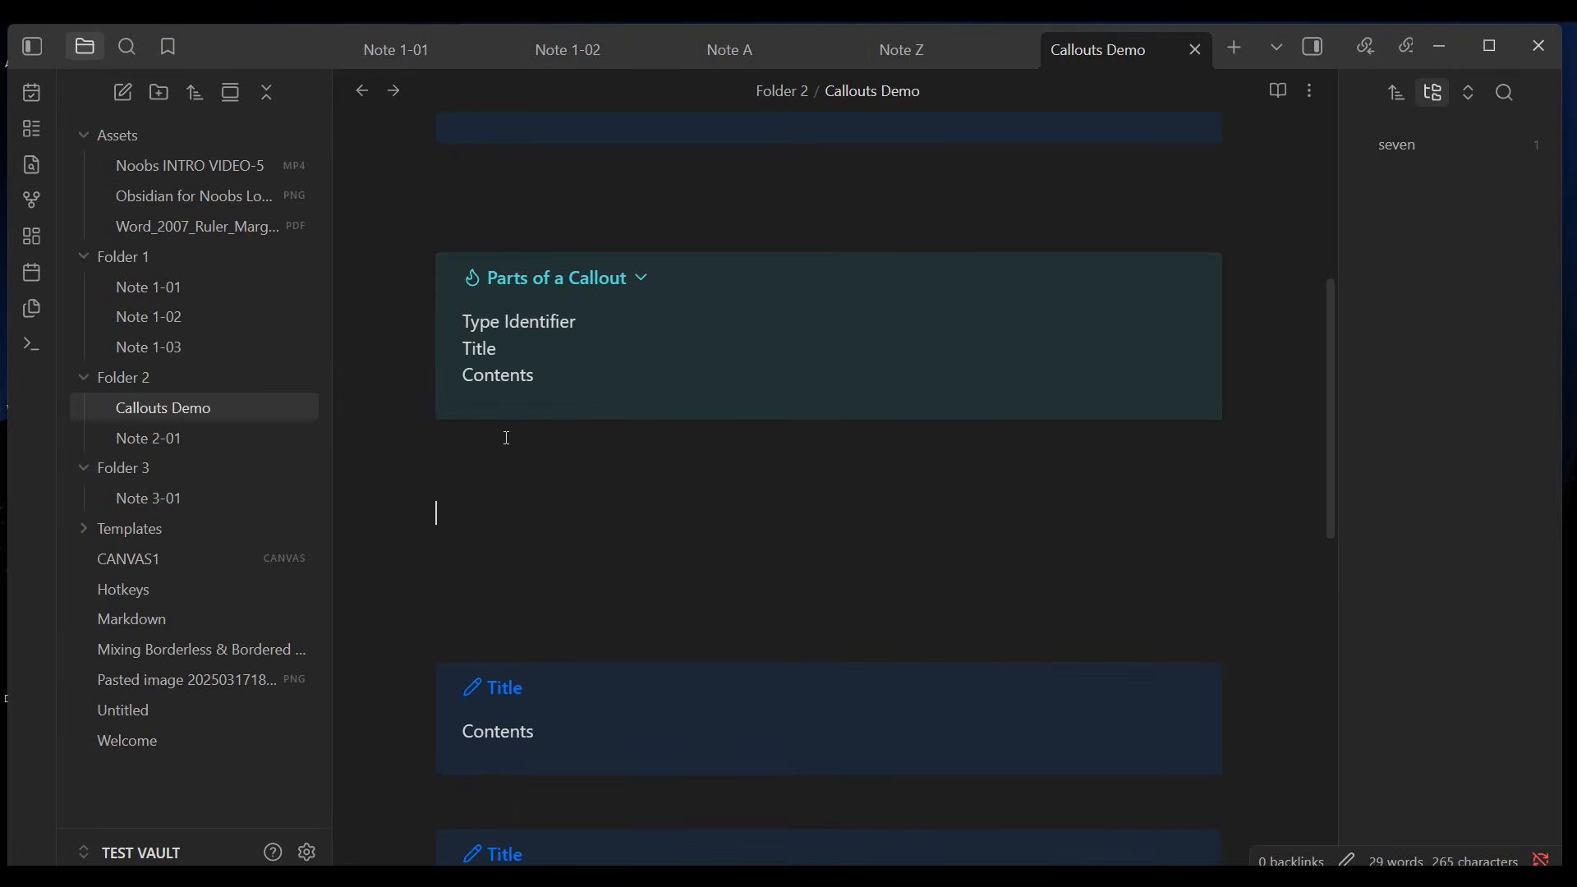
- Paste a copy of the "Parts of a Callout" callout below the original and make it expanded by default with [!tip]+
key("ctrl+v")
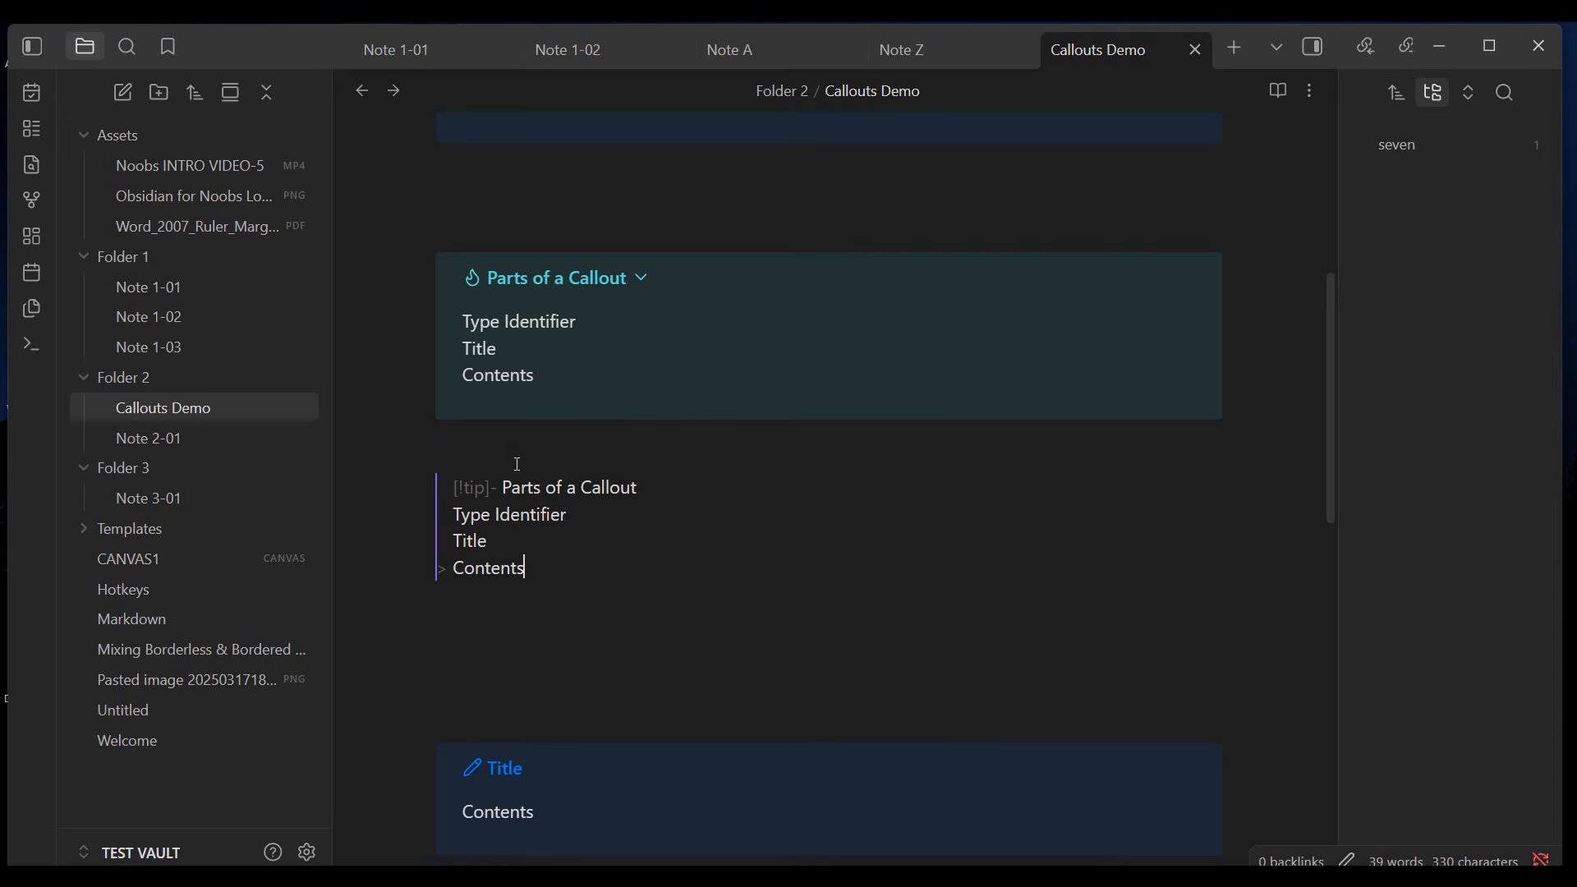
left_click(491, 486)
type("-")
key("BackSpace")
type("+")
left_click(482, 672)
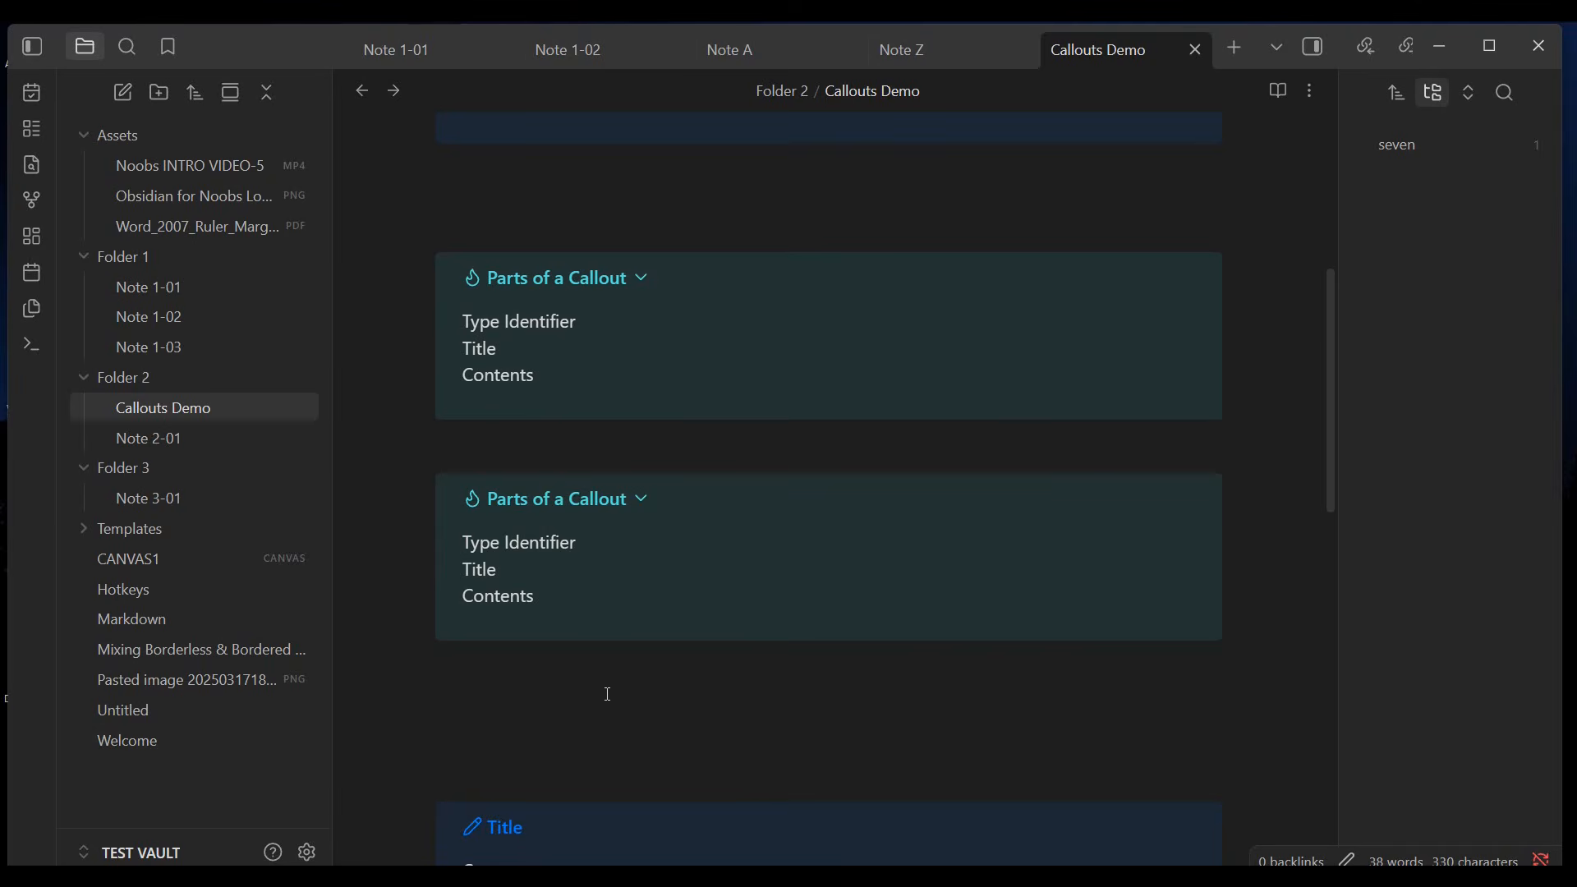
- Test the fold controls by collapsing and re-expanding the copied "Parts of a Callout" callout, and collapsing the original one
left_click(621, 501)
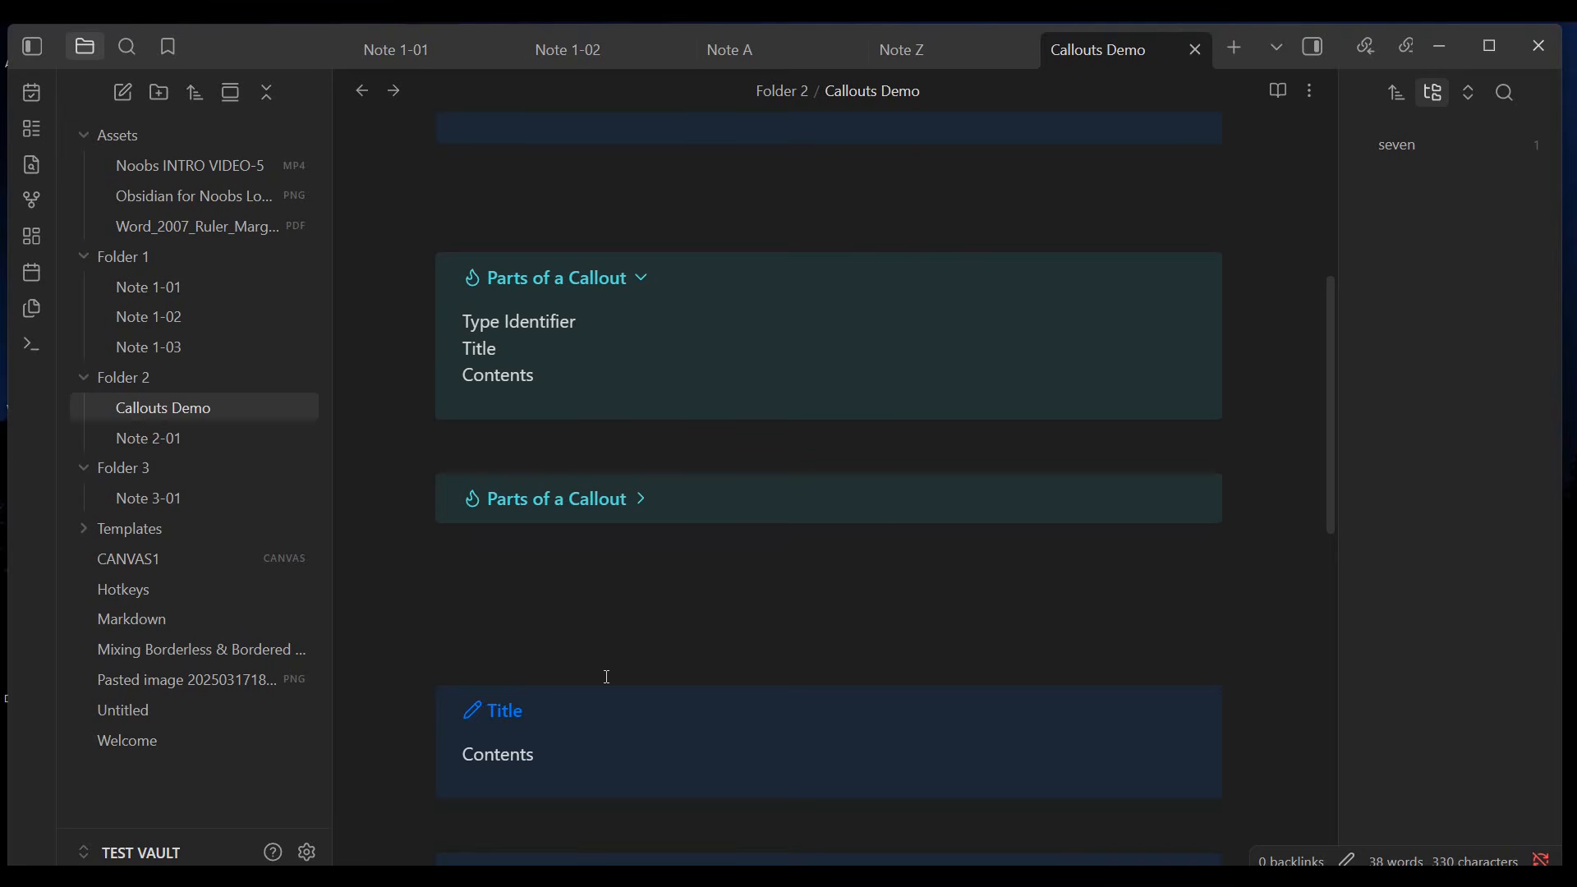
left_click(616, 498)
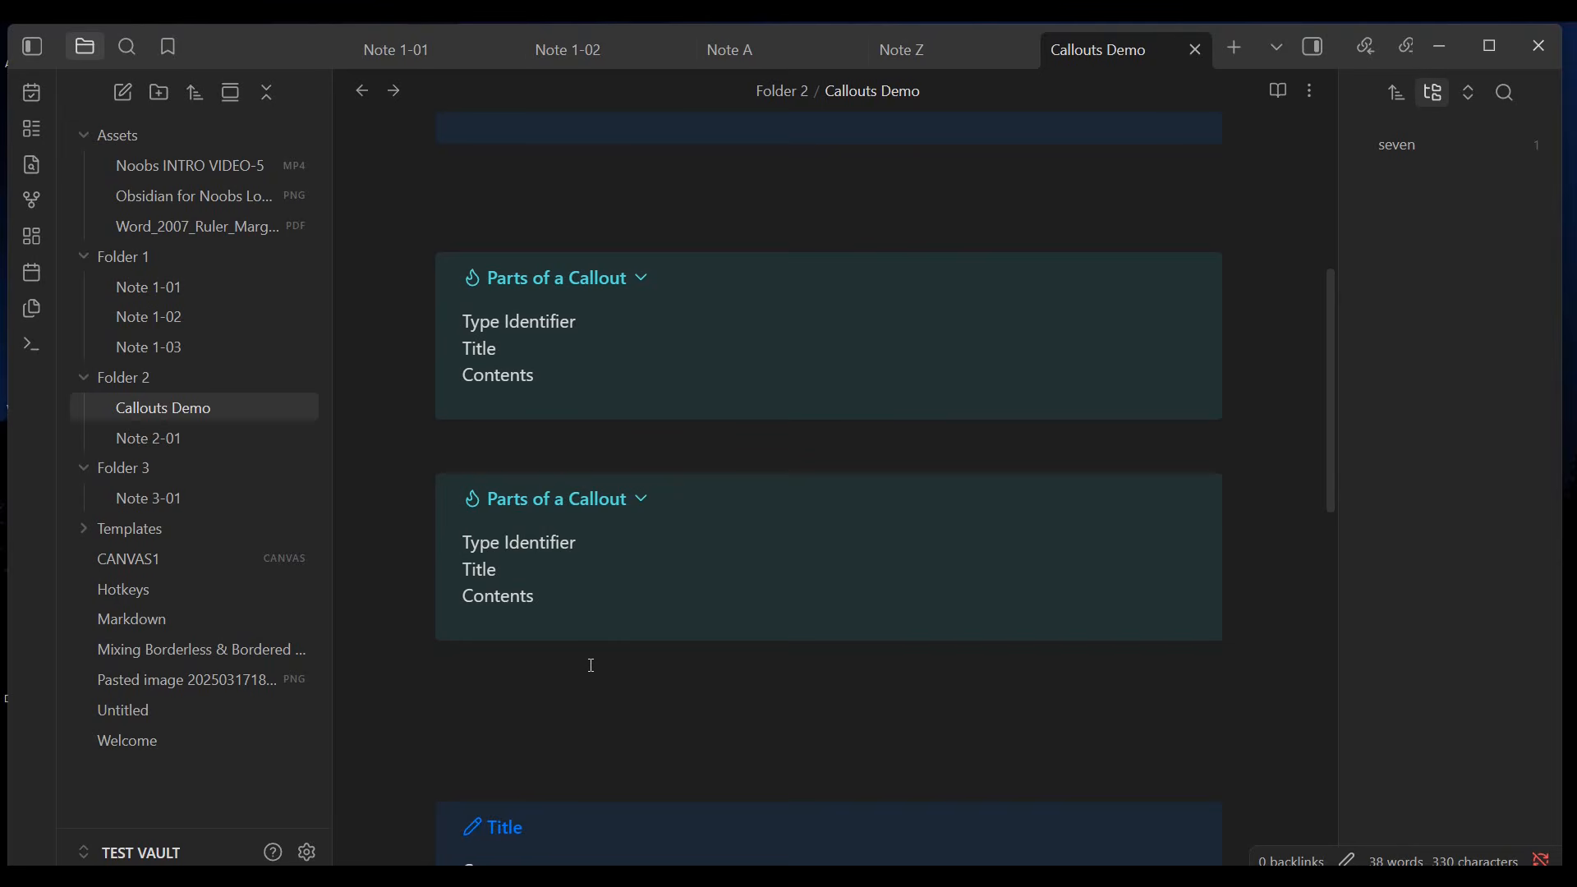
left_click(640, 280)
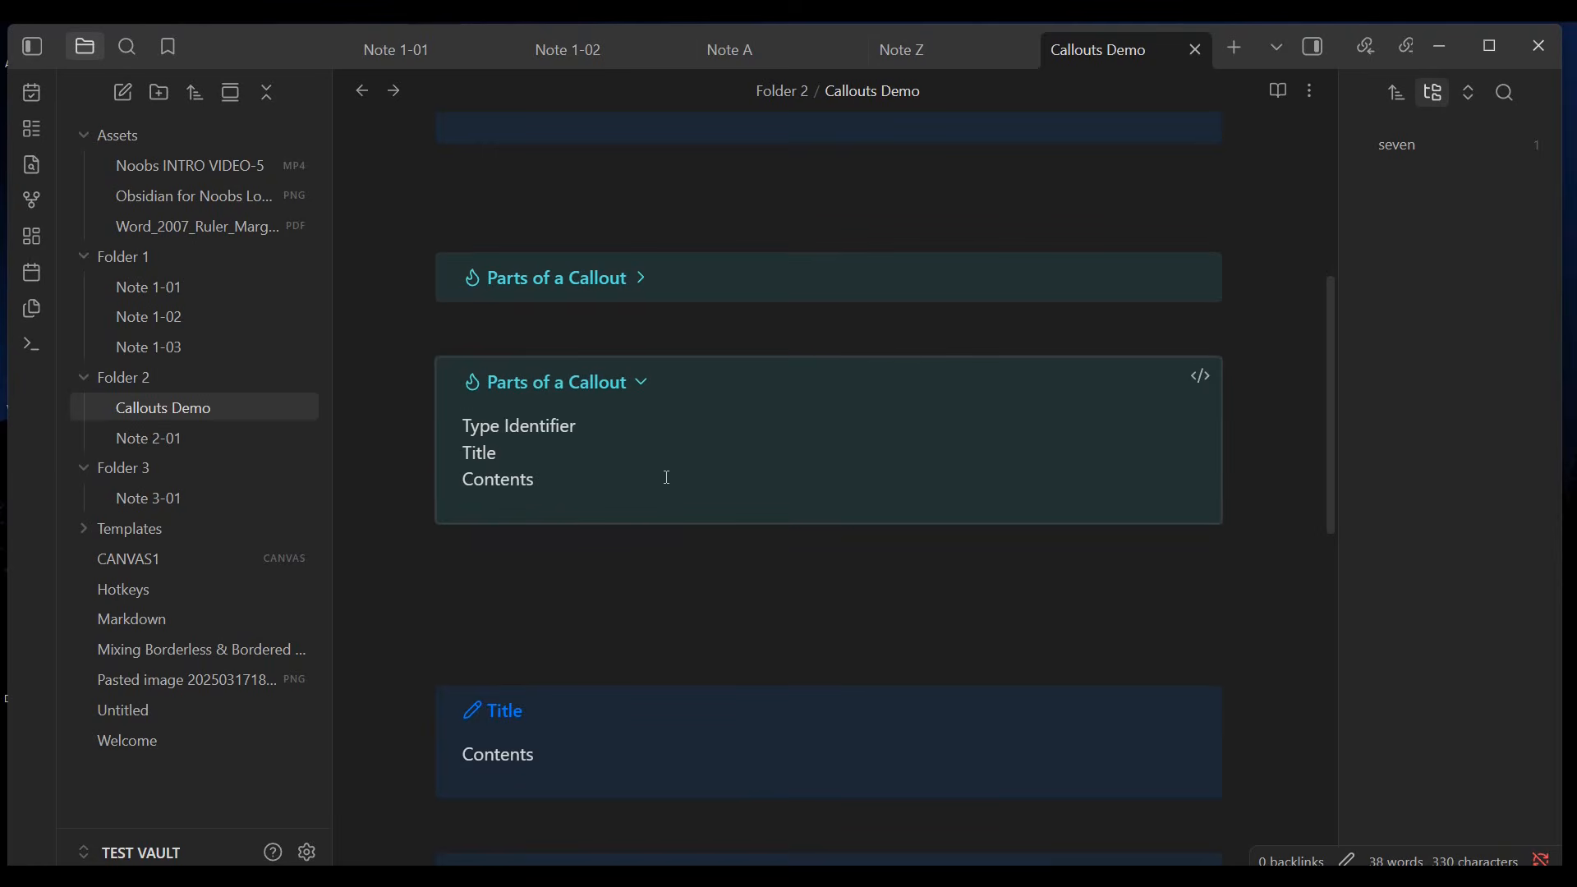
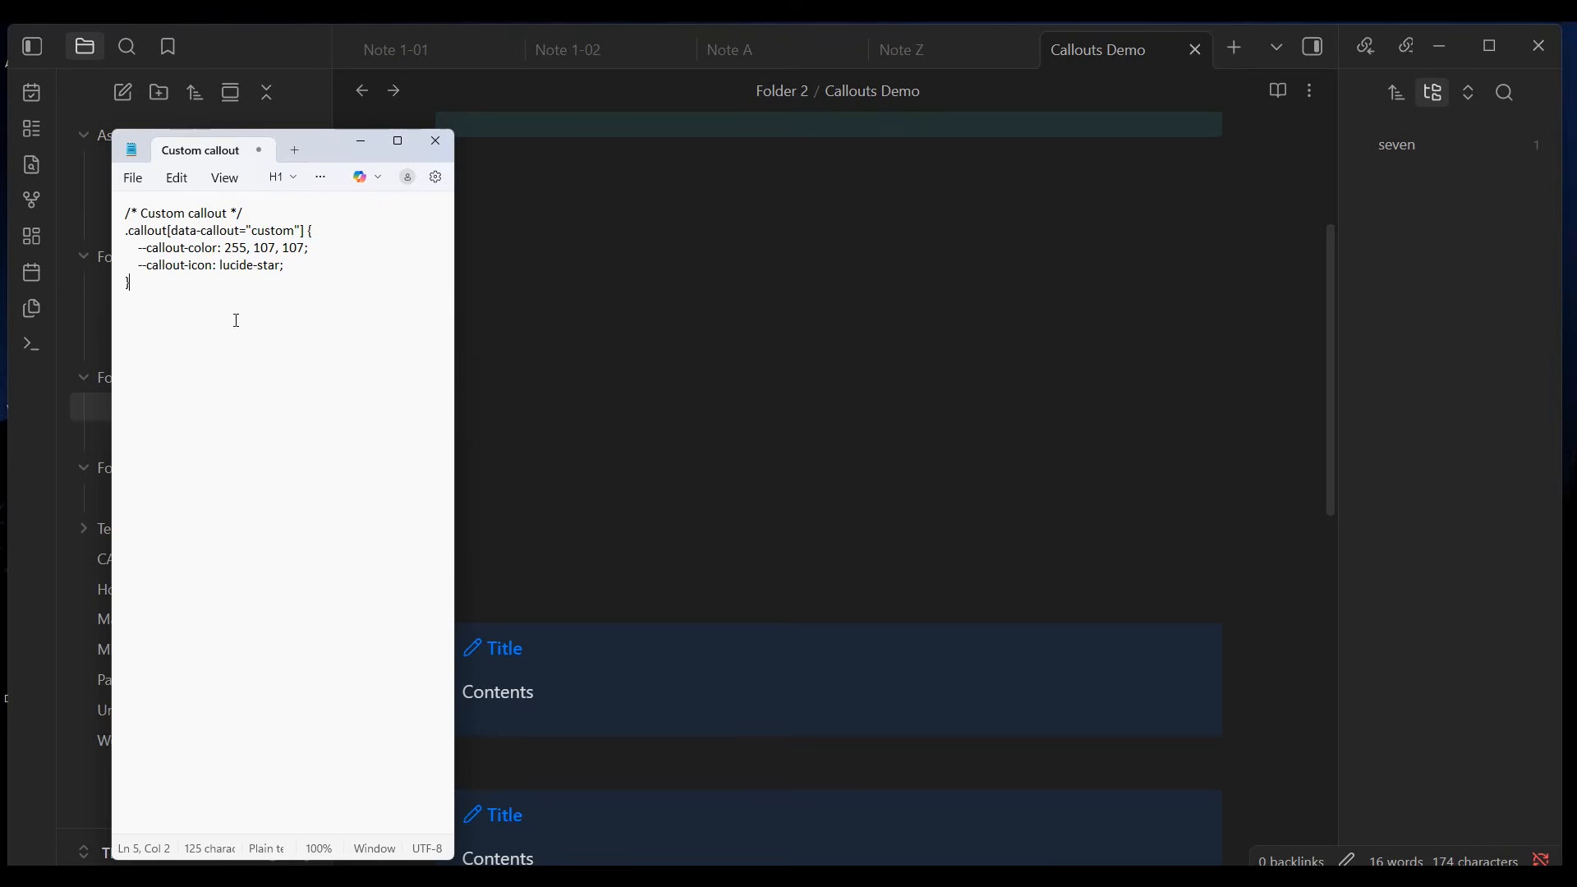
- Save the custom callout code as "Custom callout.css" in the vault's snippets folder, replacing the existing file, and minimize Notepad
left_click(133, 178)
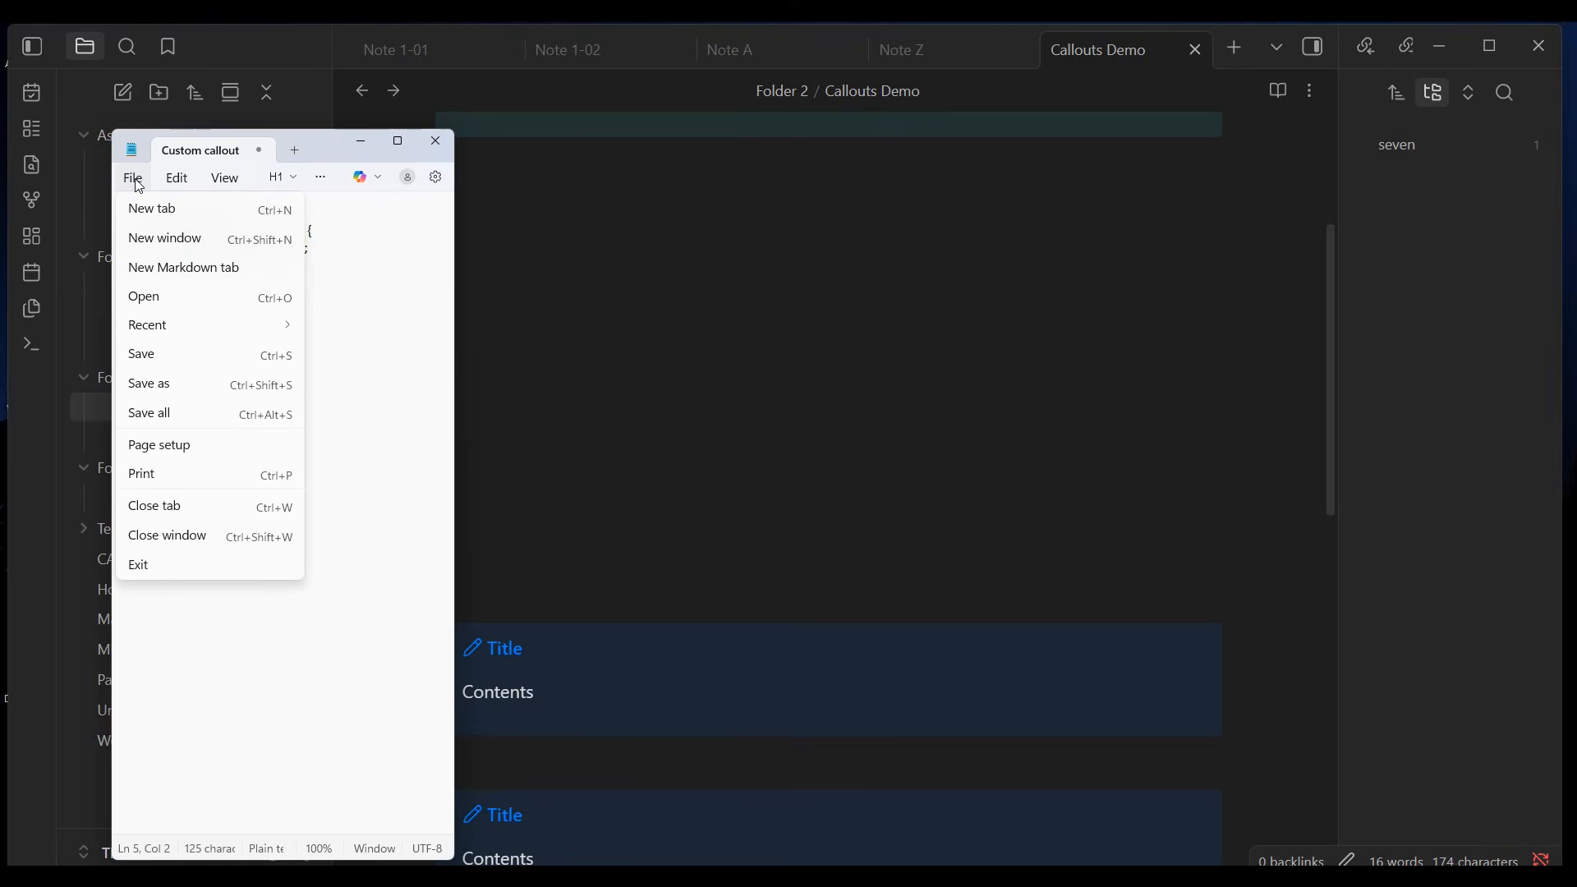
left_click(174, 389)
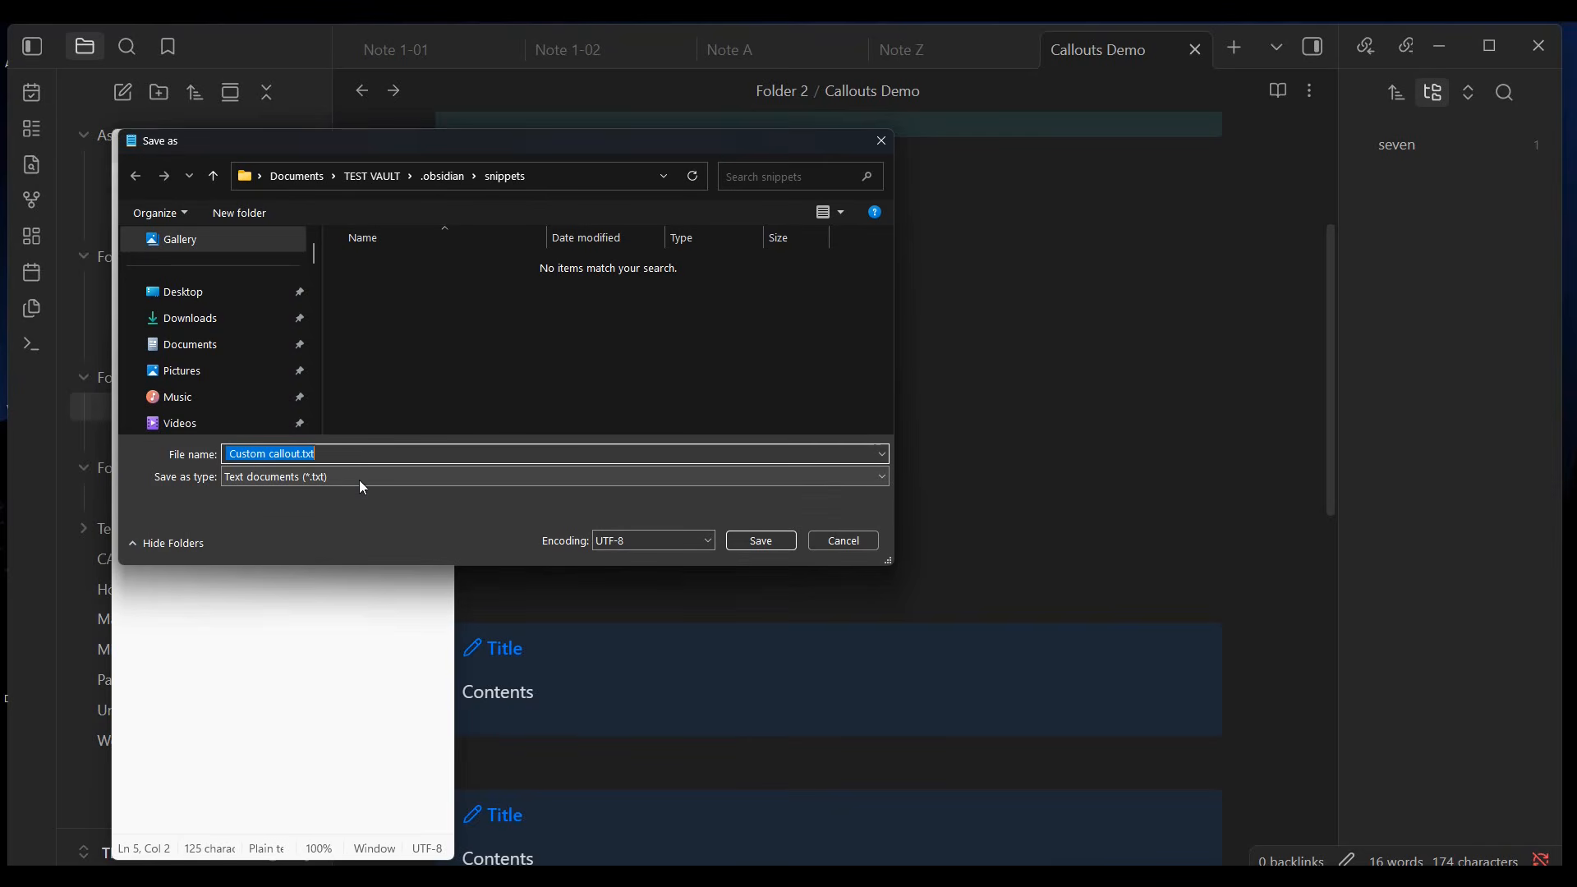
left_click(359, 475)
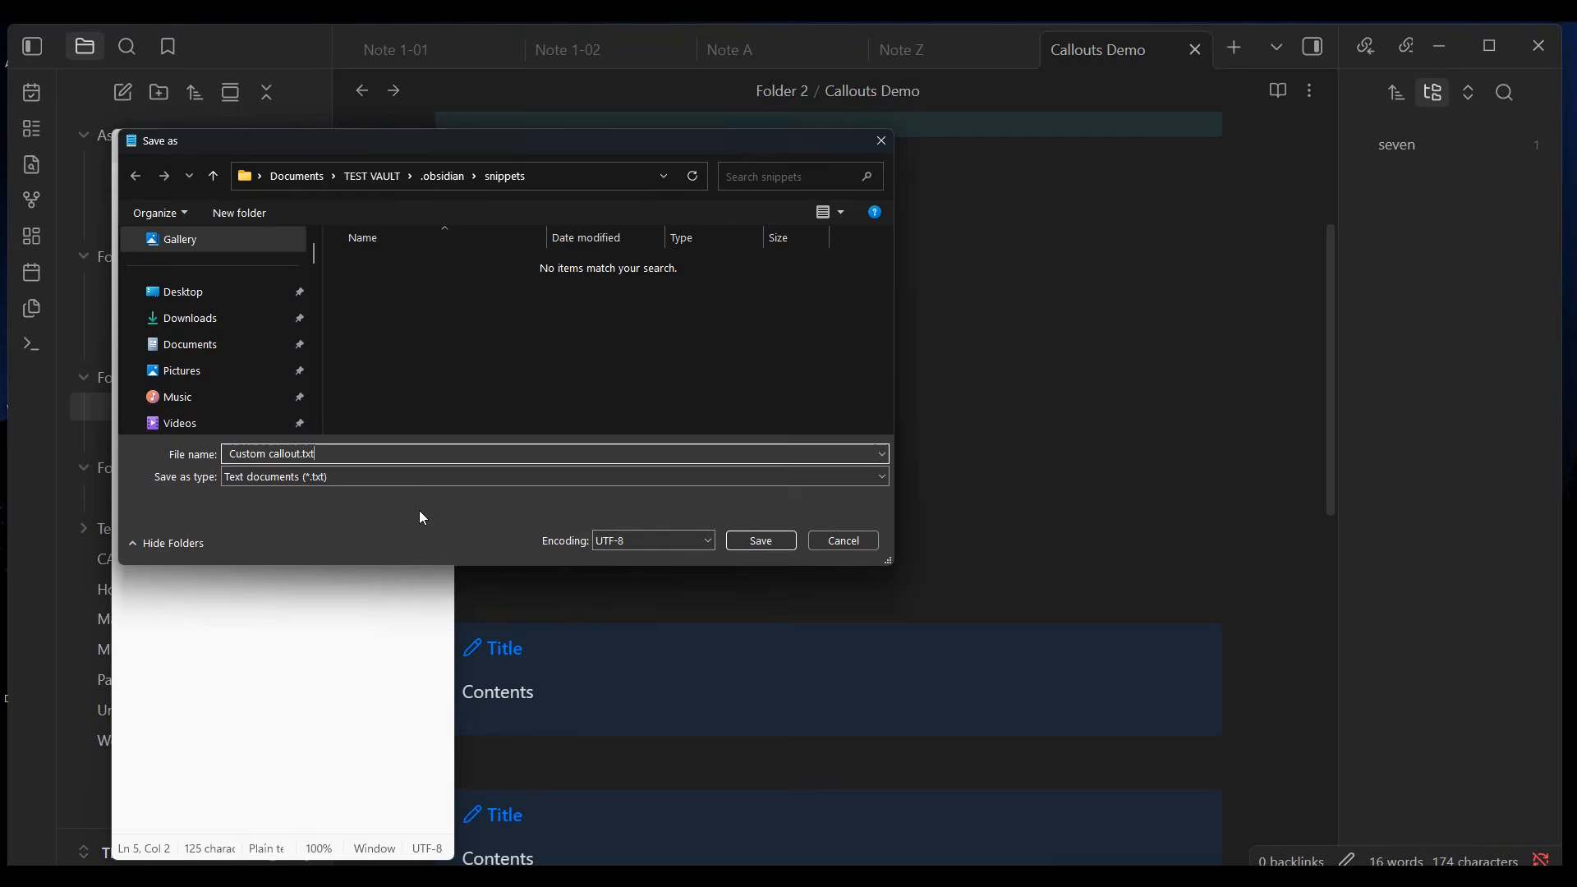
key("BackSpace")
key("BackSpace")
key("BackSpace")
type("css")
left_click(773, 544)
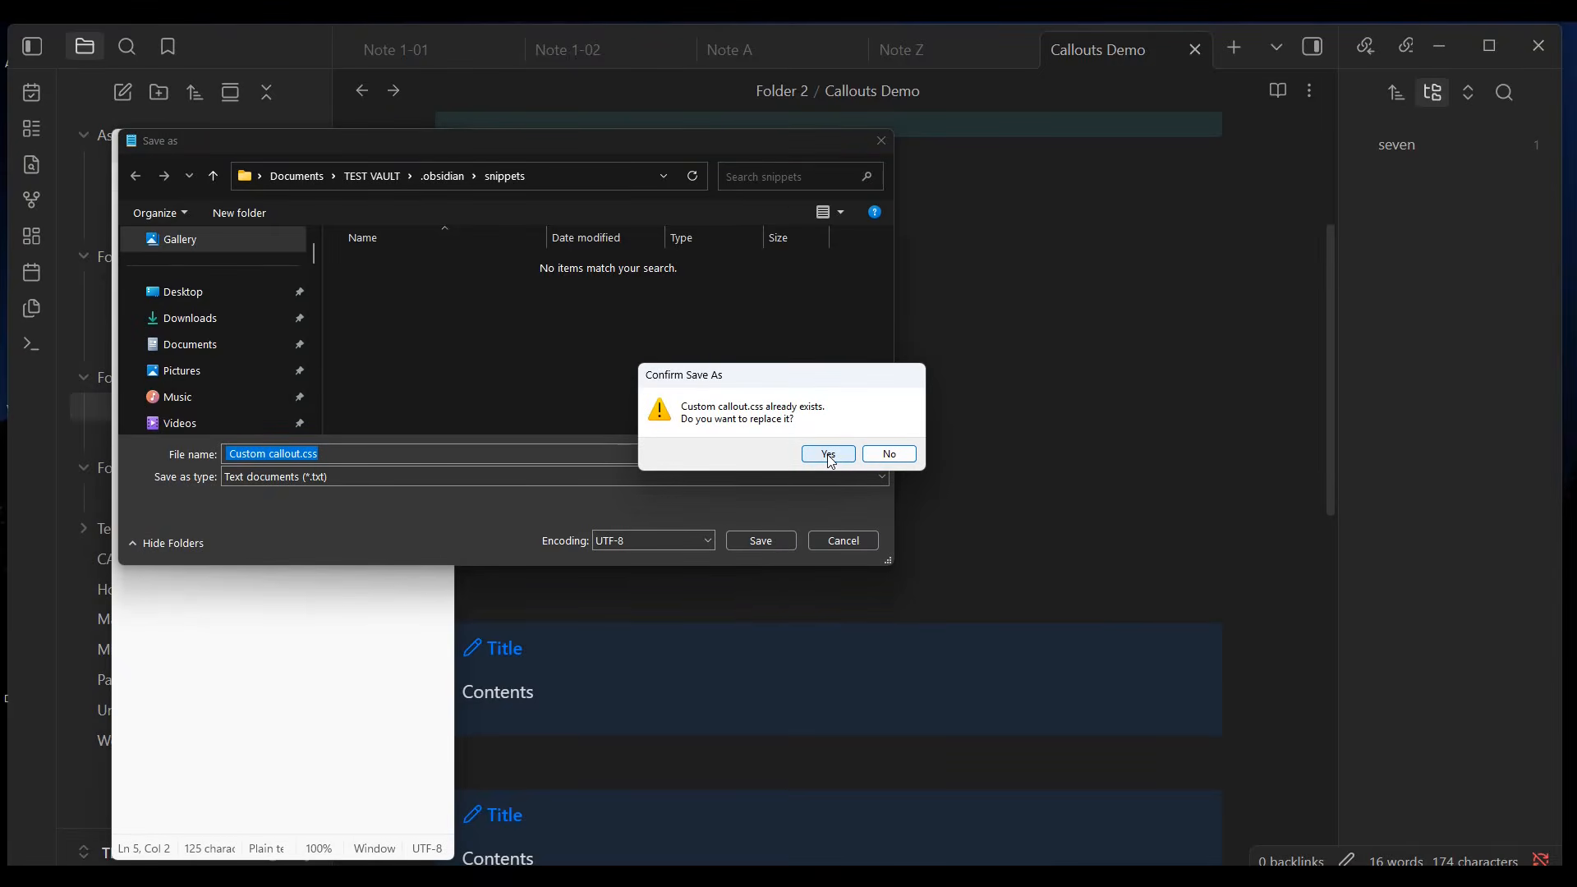
left_click(829, 456)
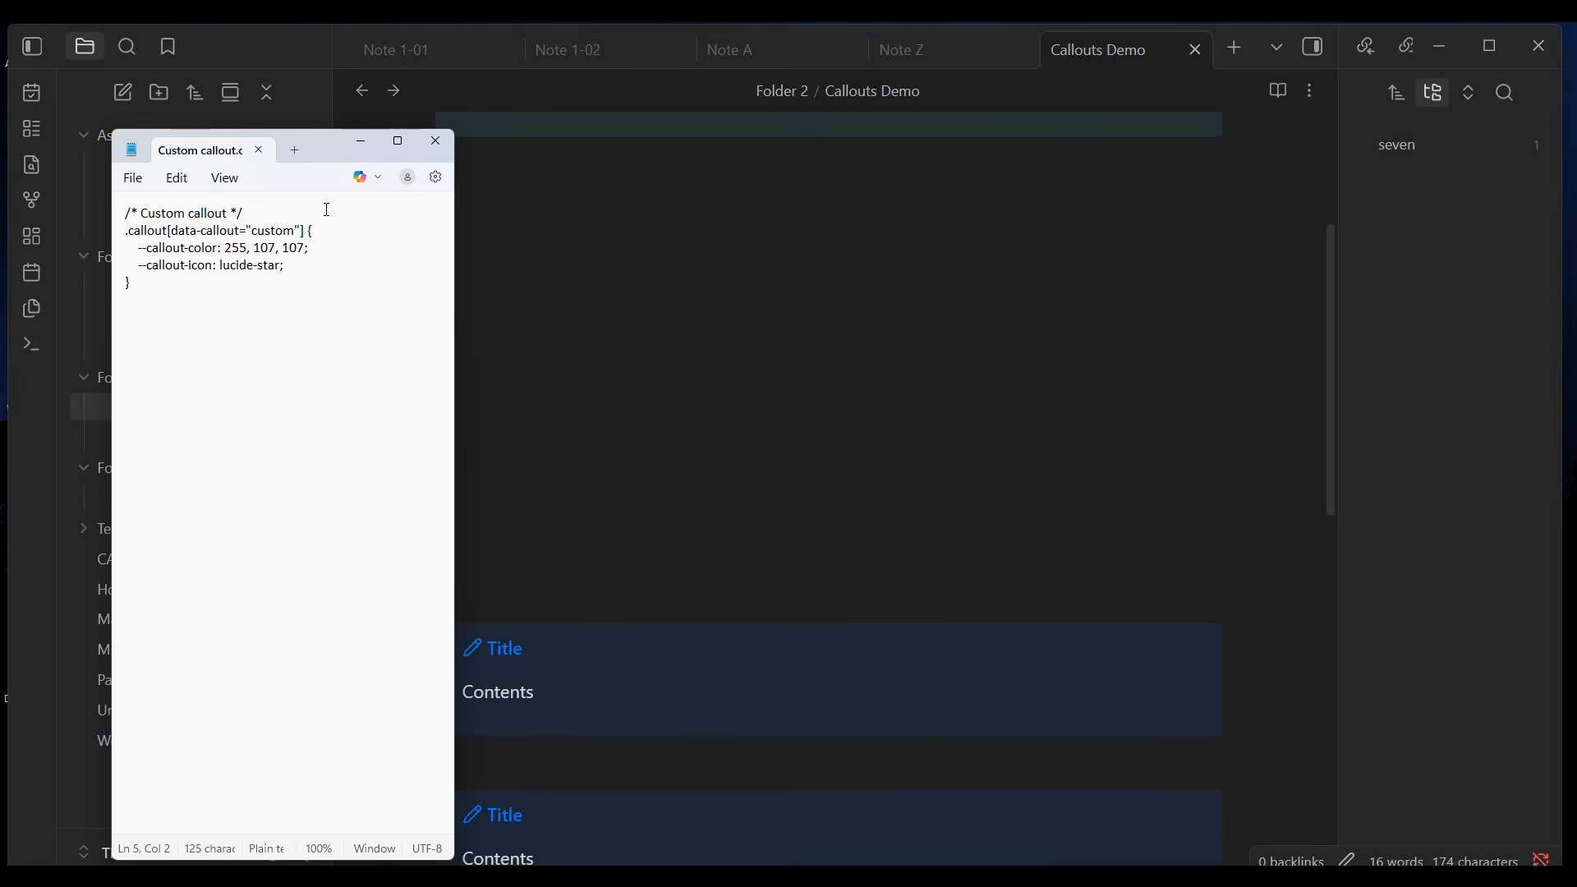
left_click(363, 142)
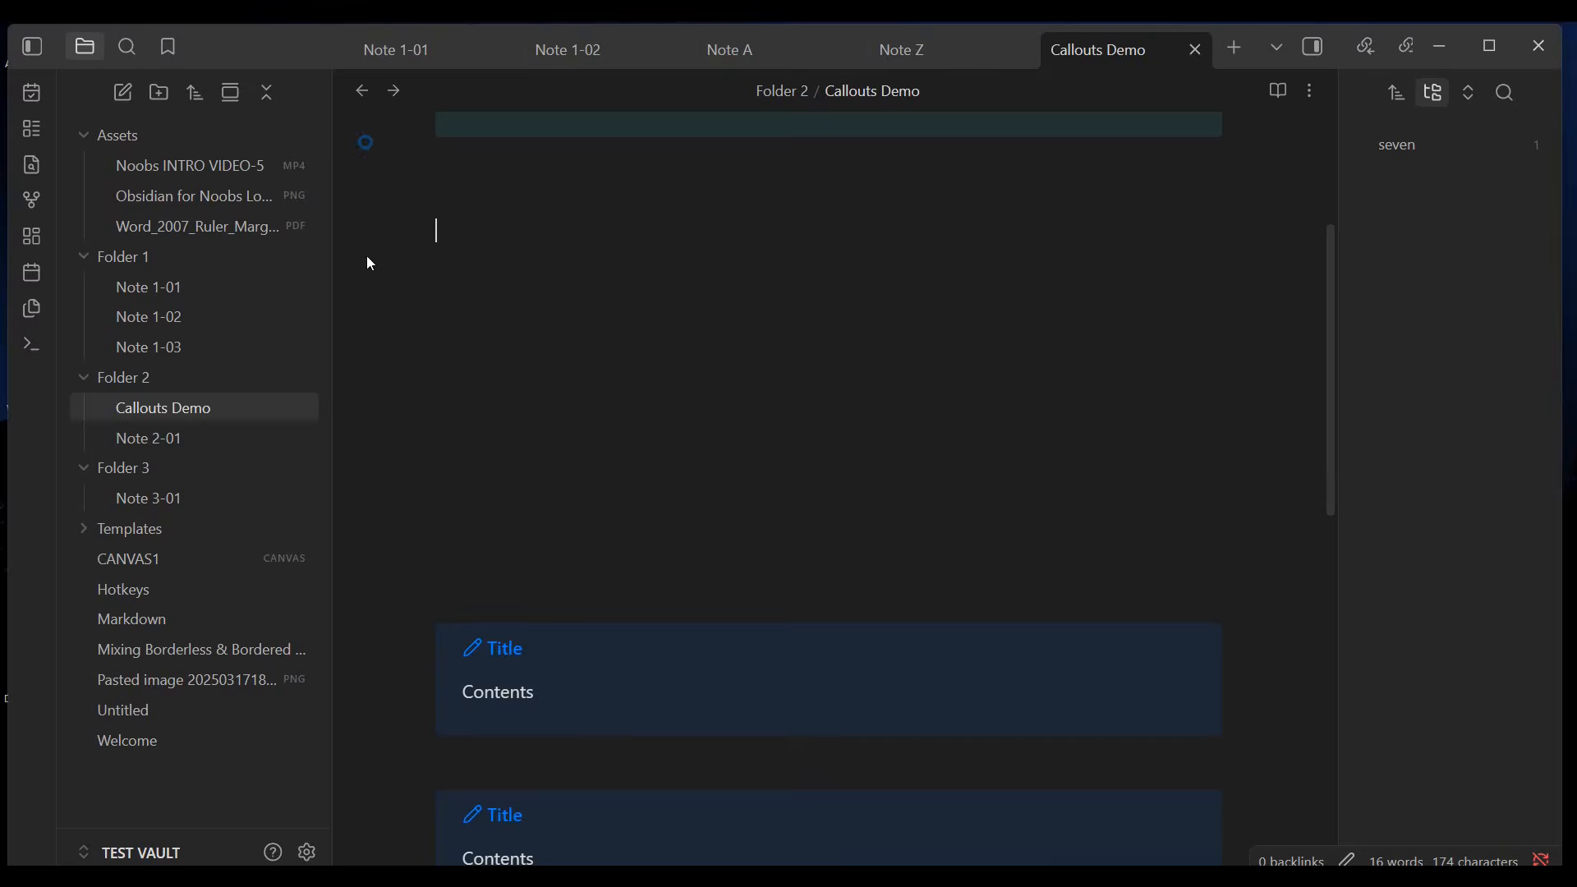
- Check in Obsidian's Appearance settings whether the "Custom callout" CSS snippet is enabled, and close the settings
left_click(306, 852)
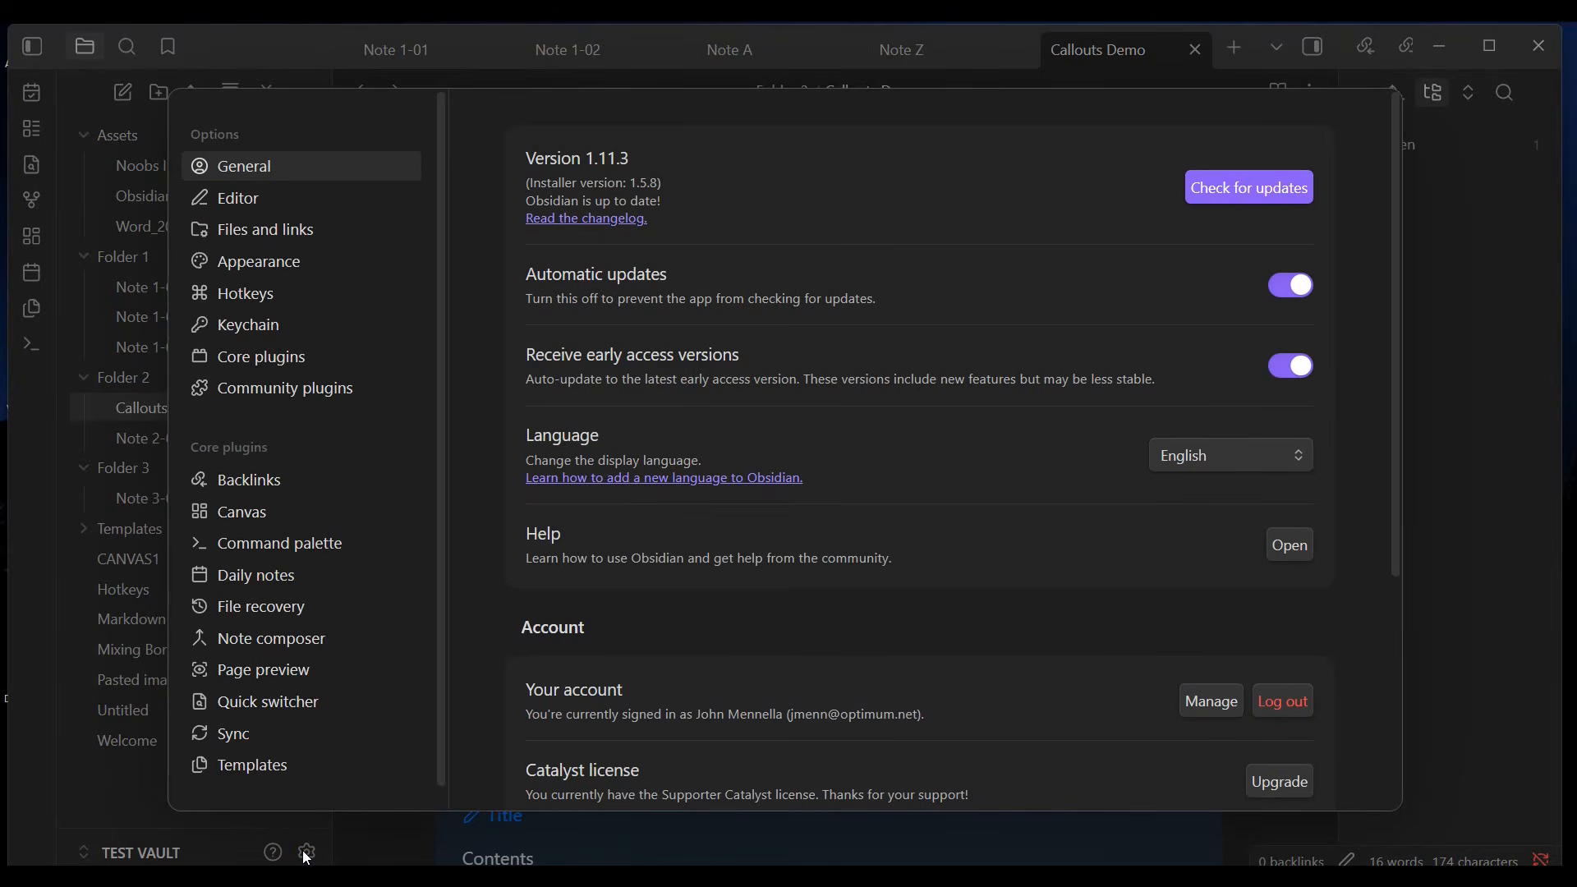
left_click(285, 265)
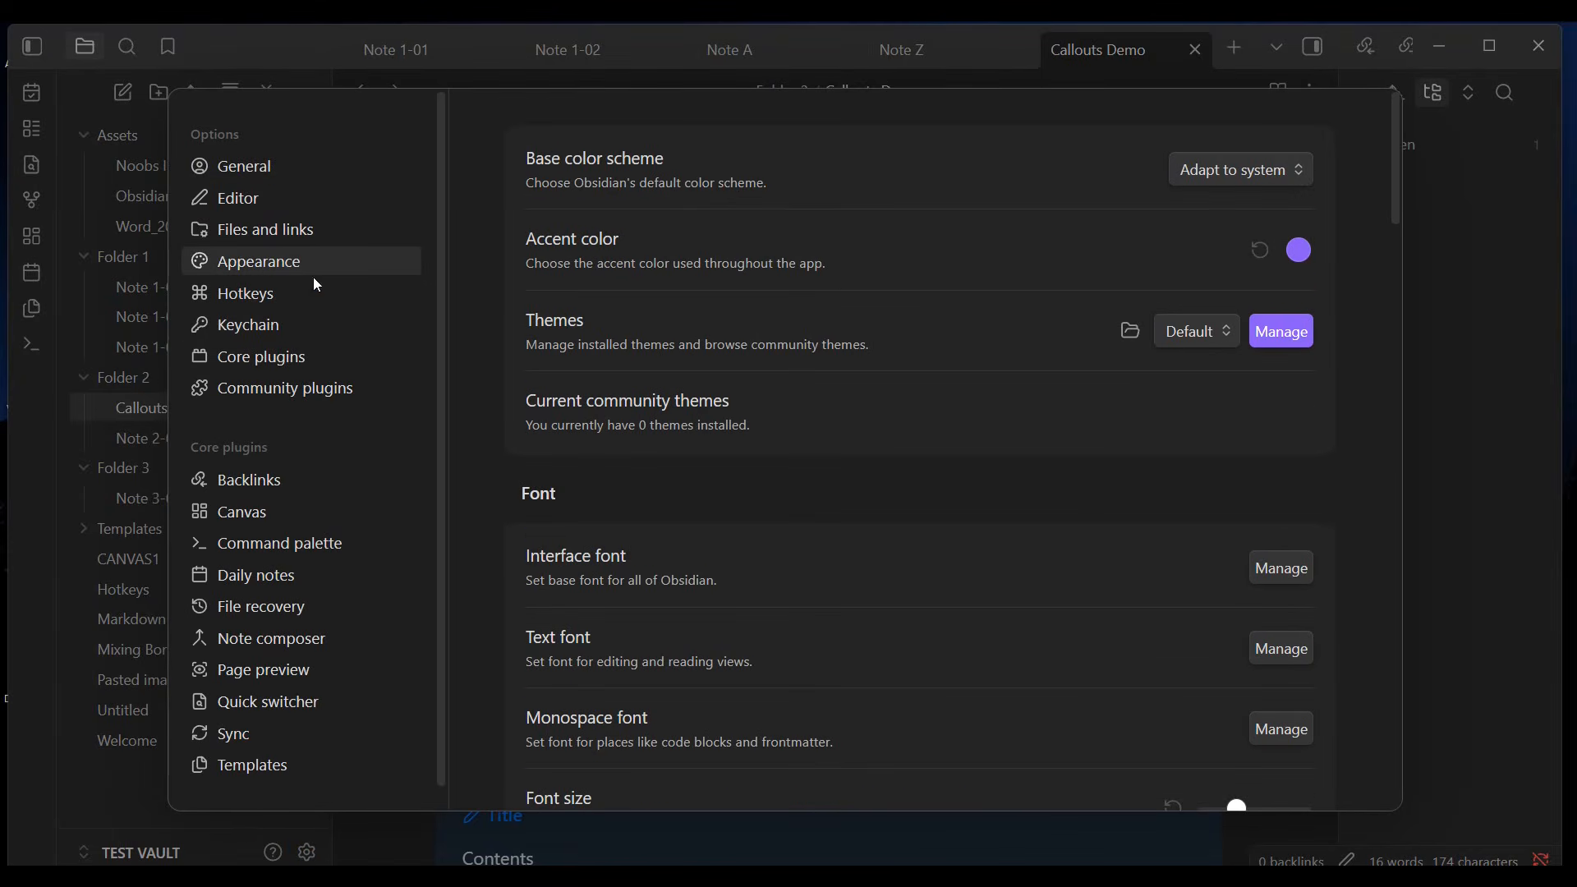
scroll(701, 342, "down", 2)
scroll(702, 341, "down", 12)
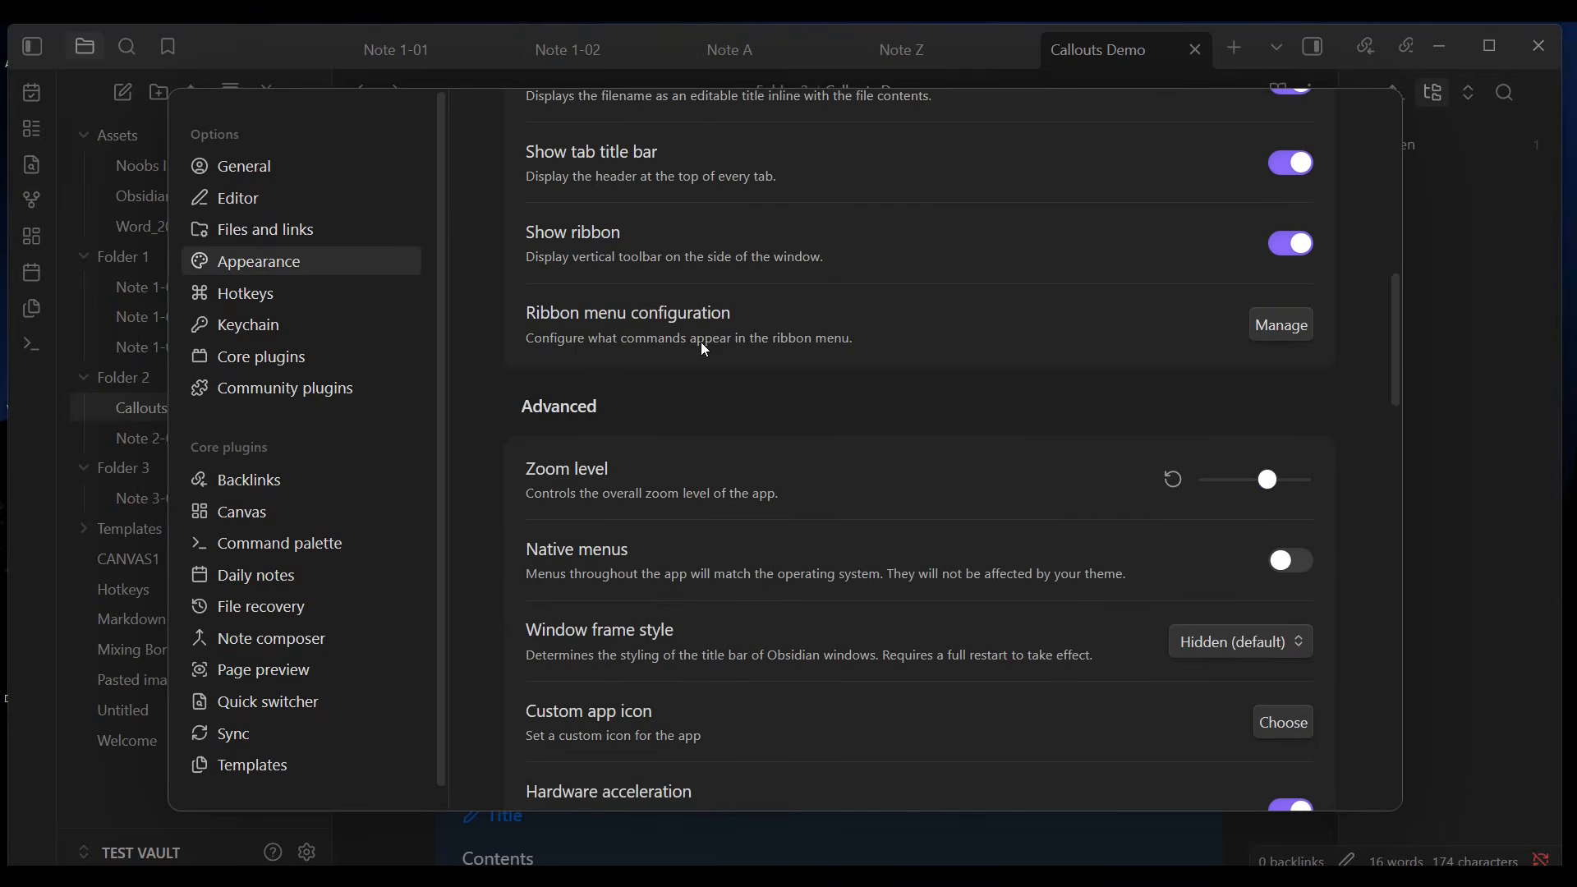
scroll(701, 342, "down", 8)
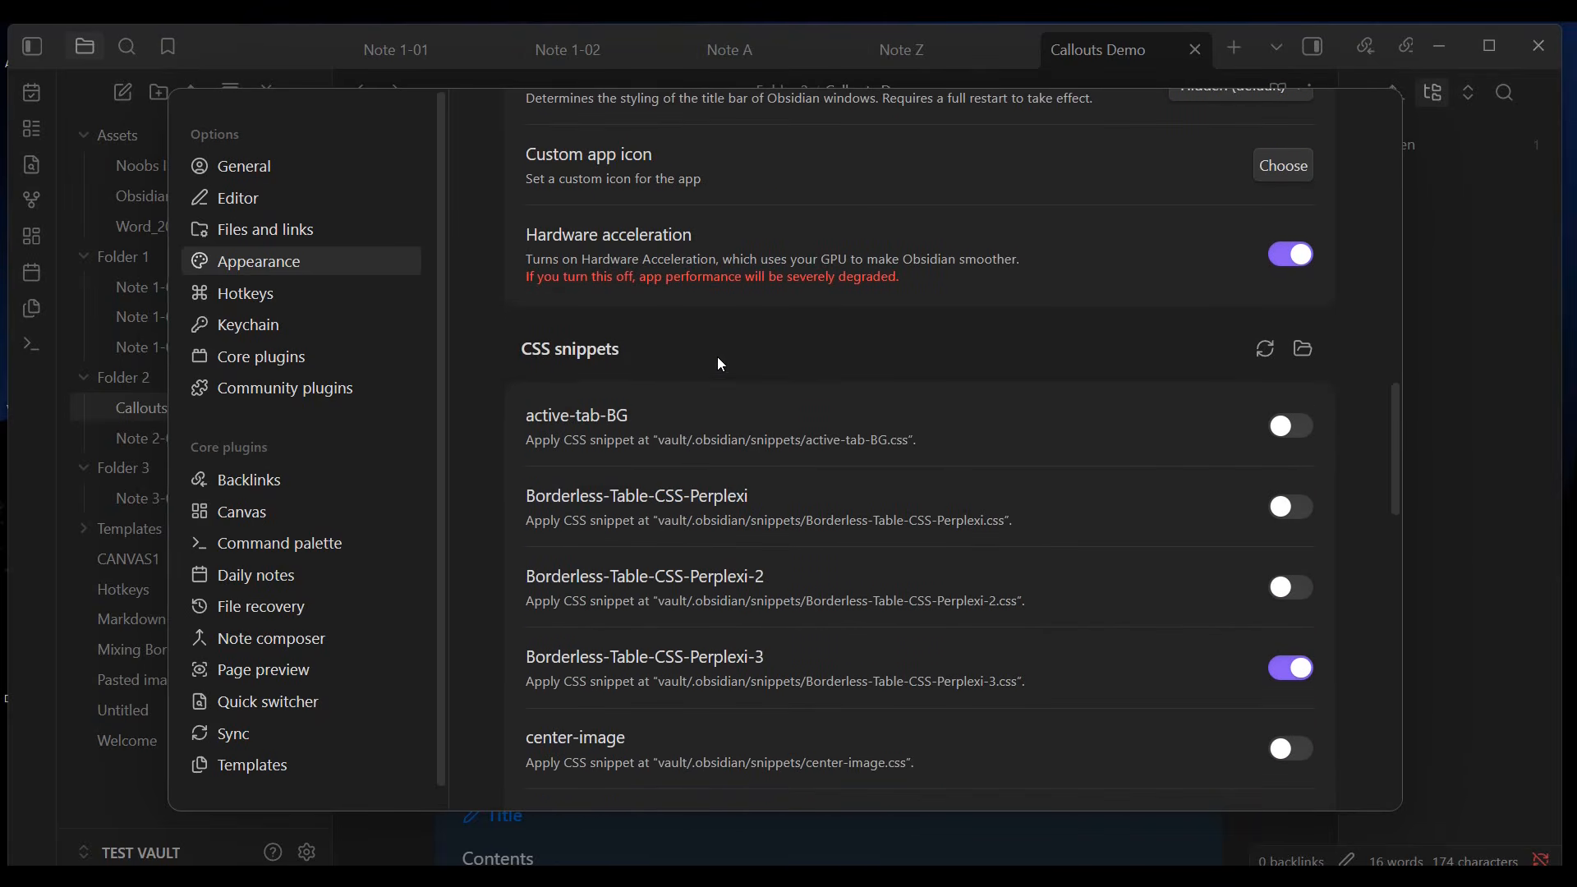
scroll(723, 364, "down", 5)
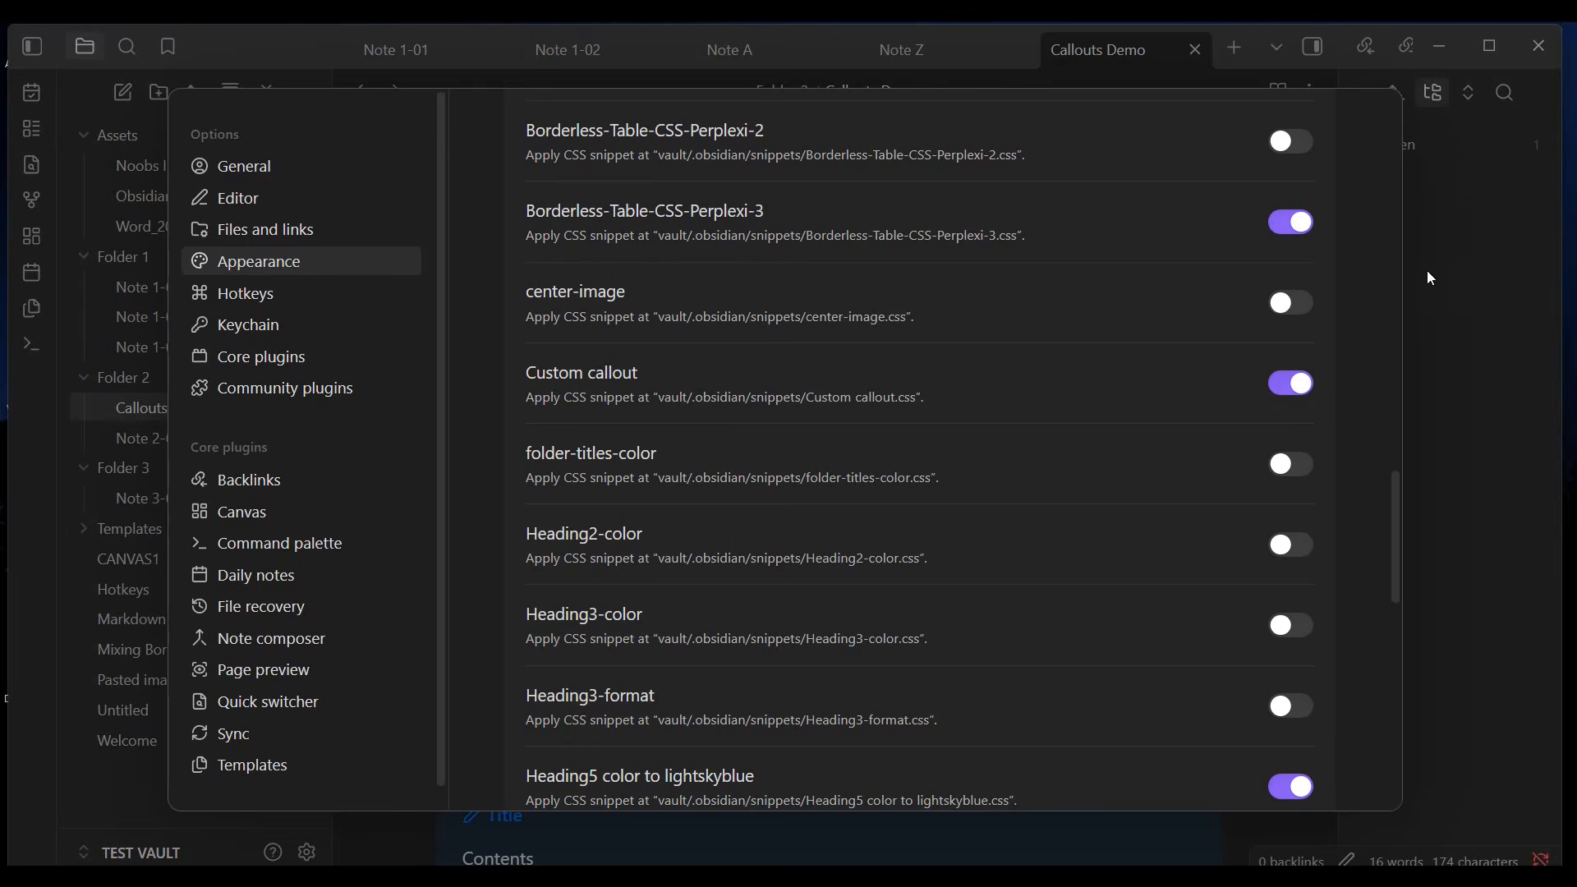
left_click(1447, 265)
- Insert a default callout in the blank space above the existing "Title" callouts and render it
left_click(509, 295)
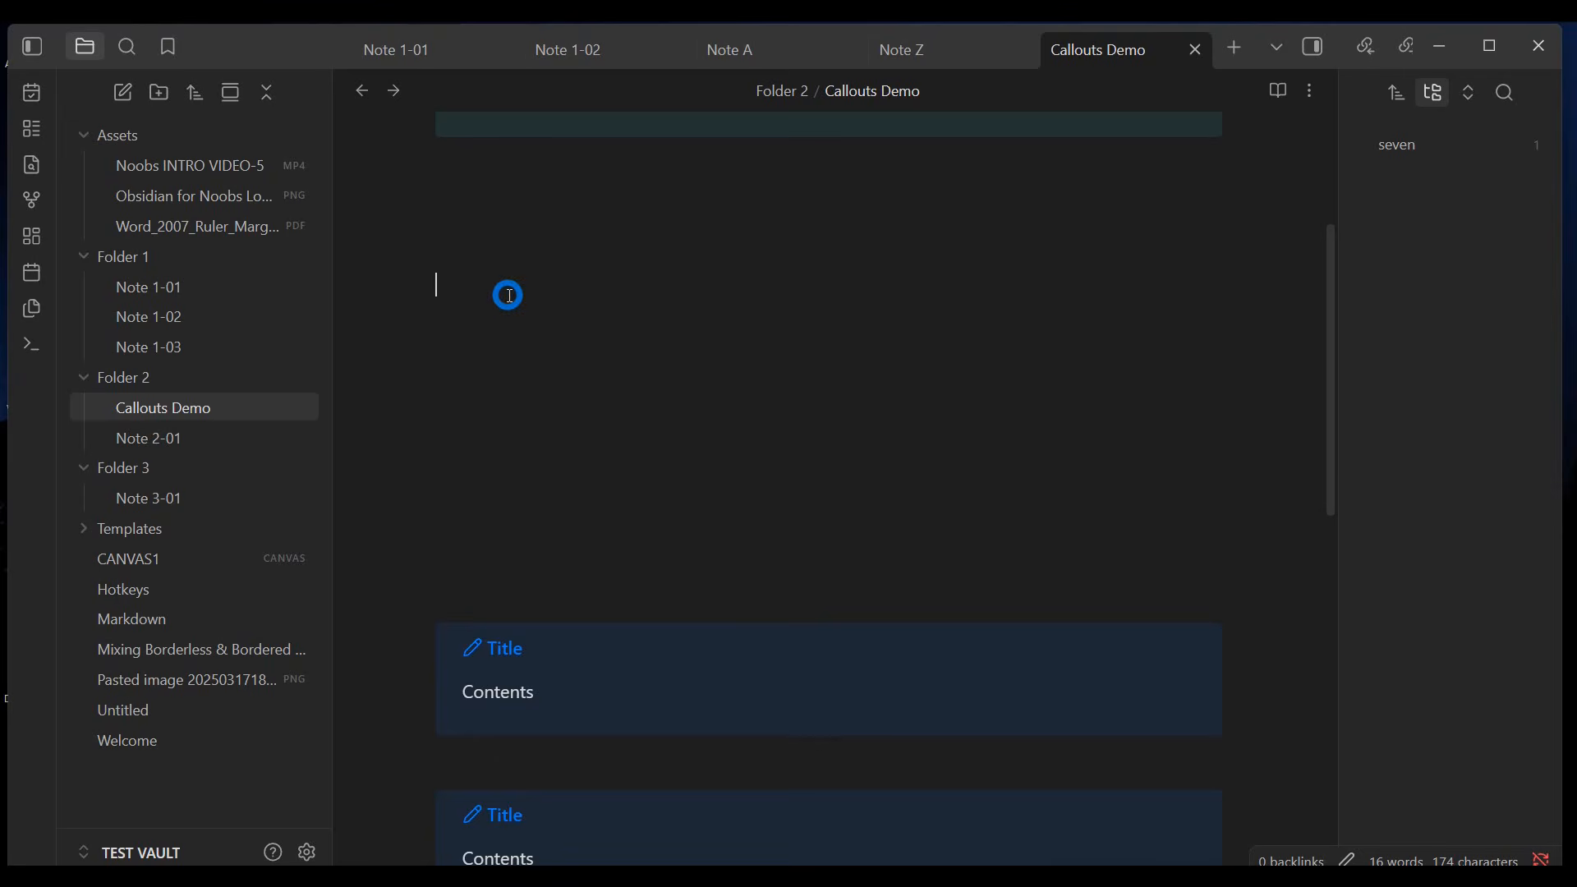
right_click(510, 295)
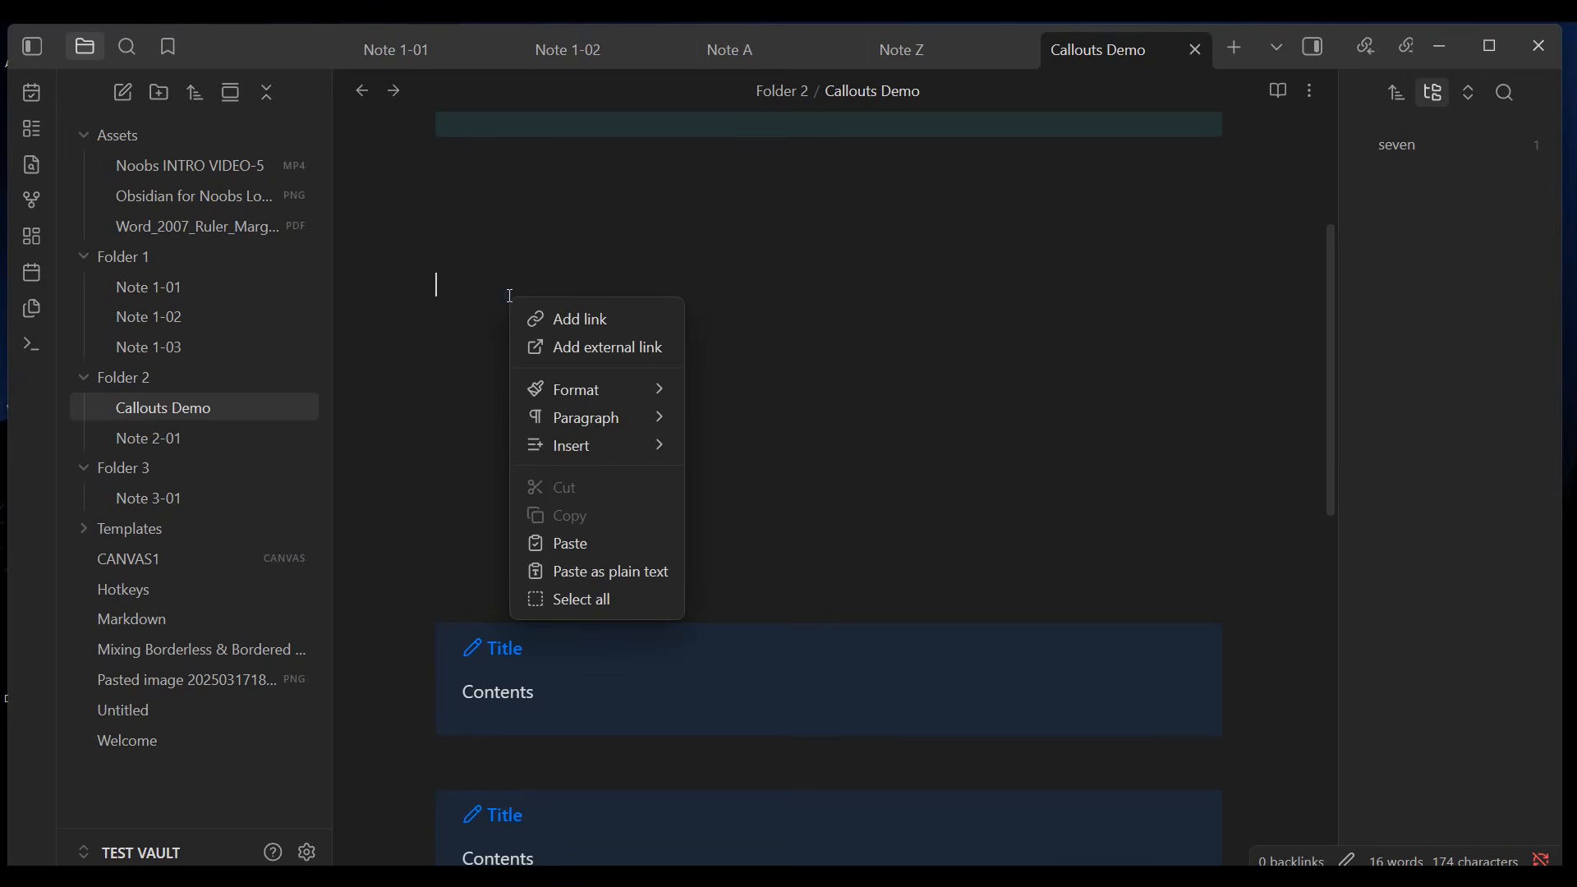
mouse_move(598, 448)
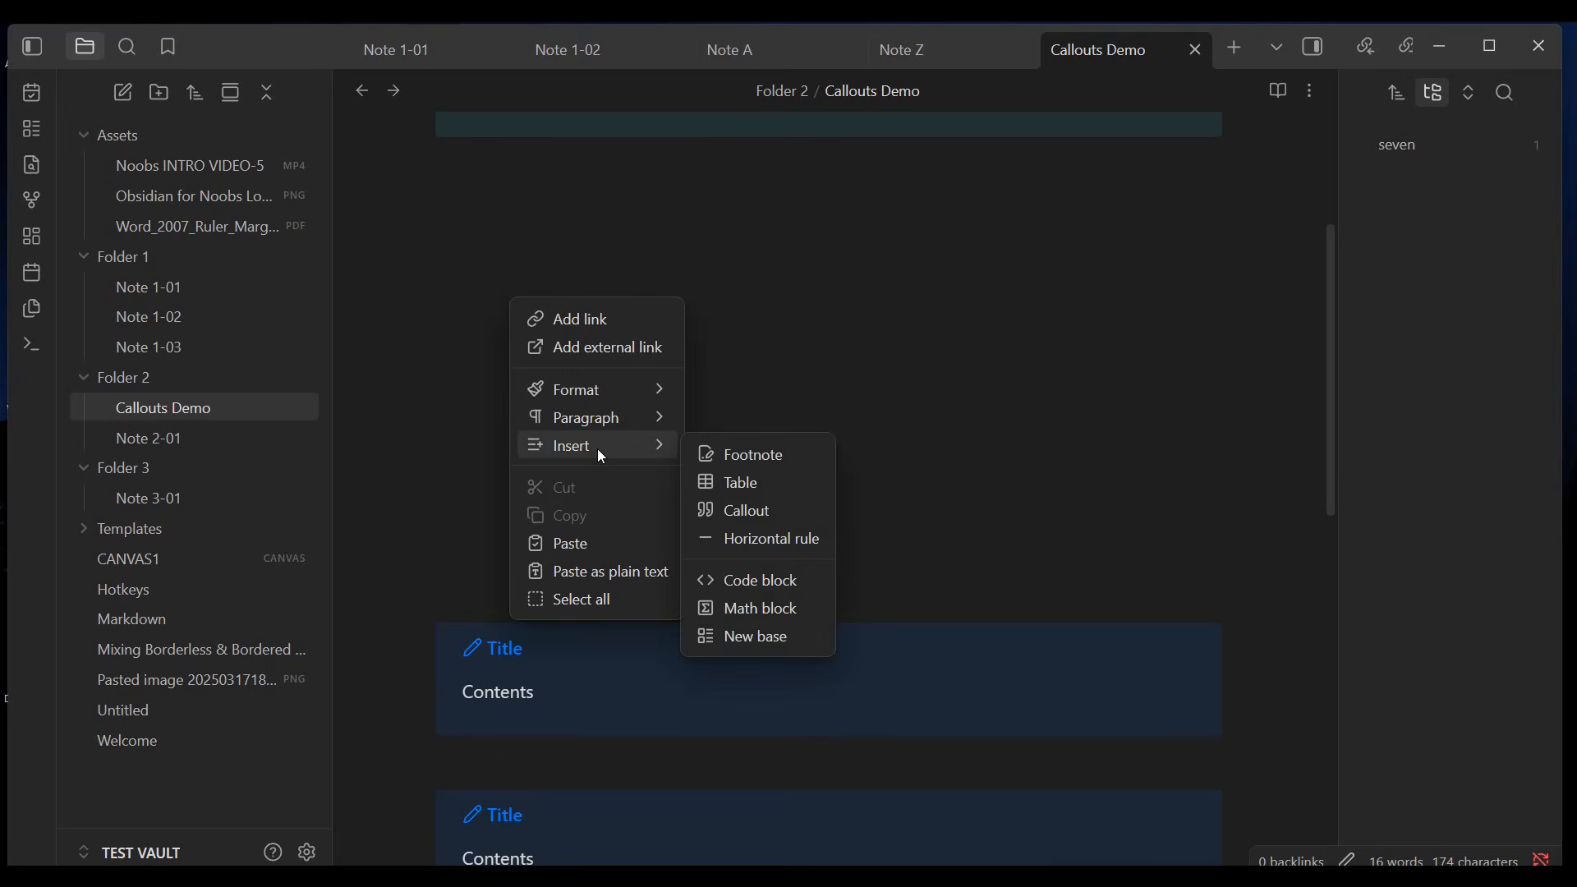
left_click(751, 506)
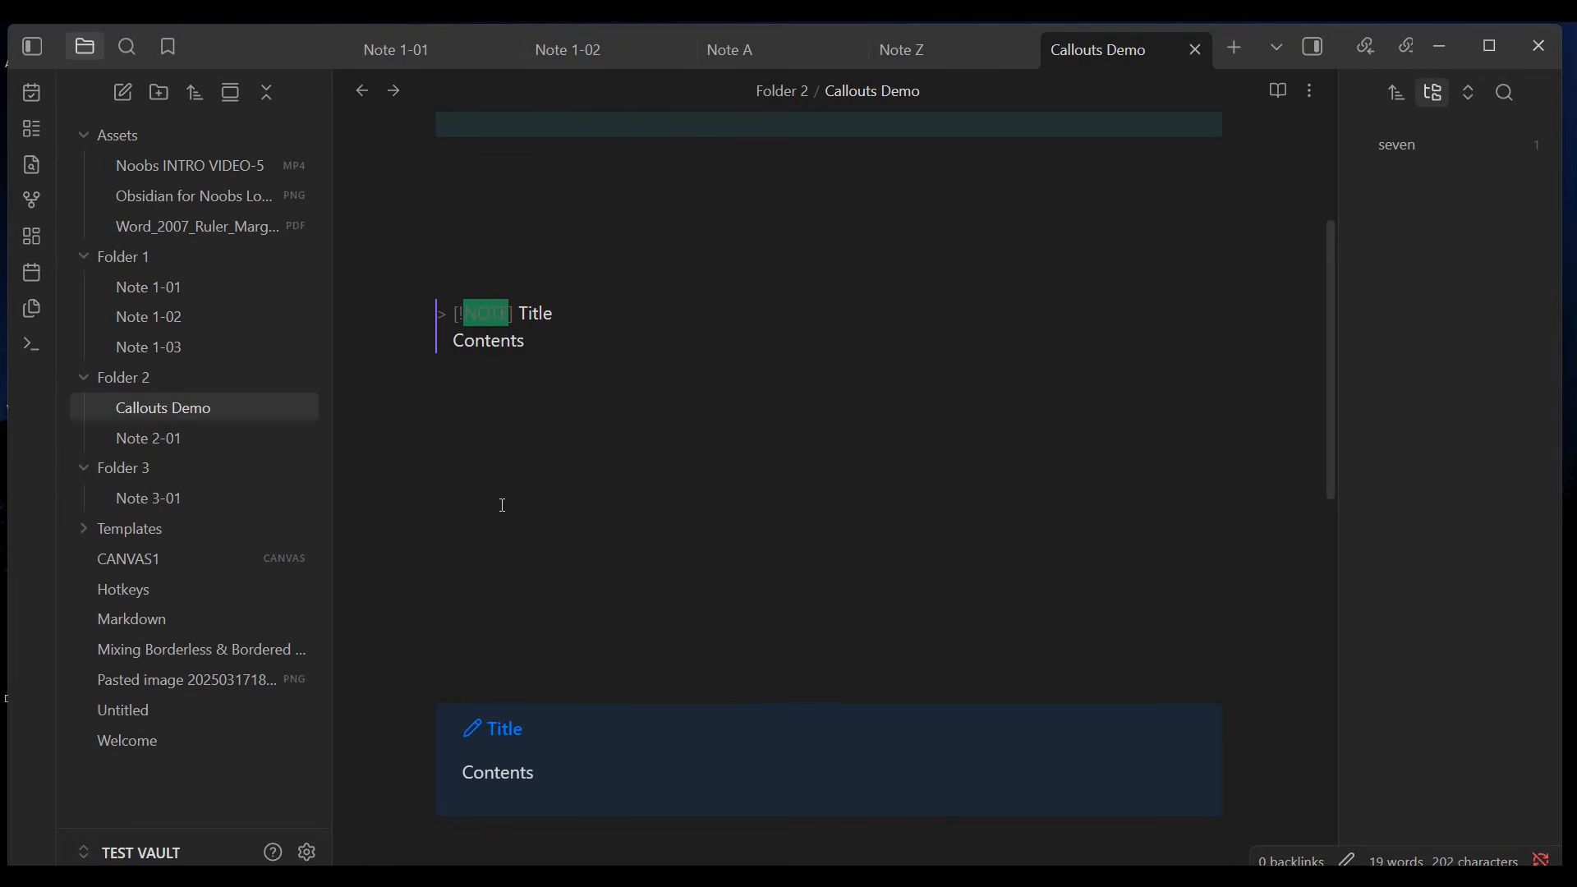
left_click(473, 455)
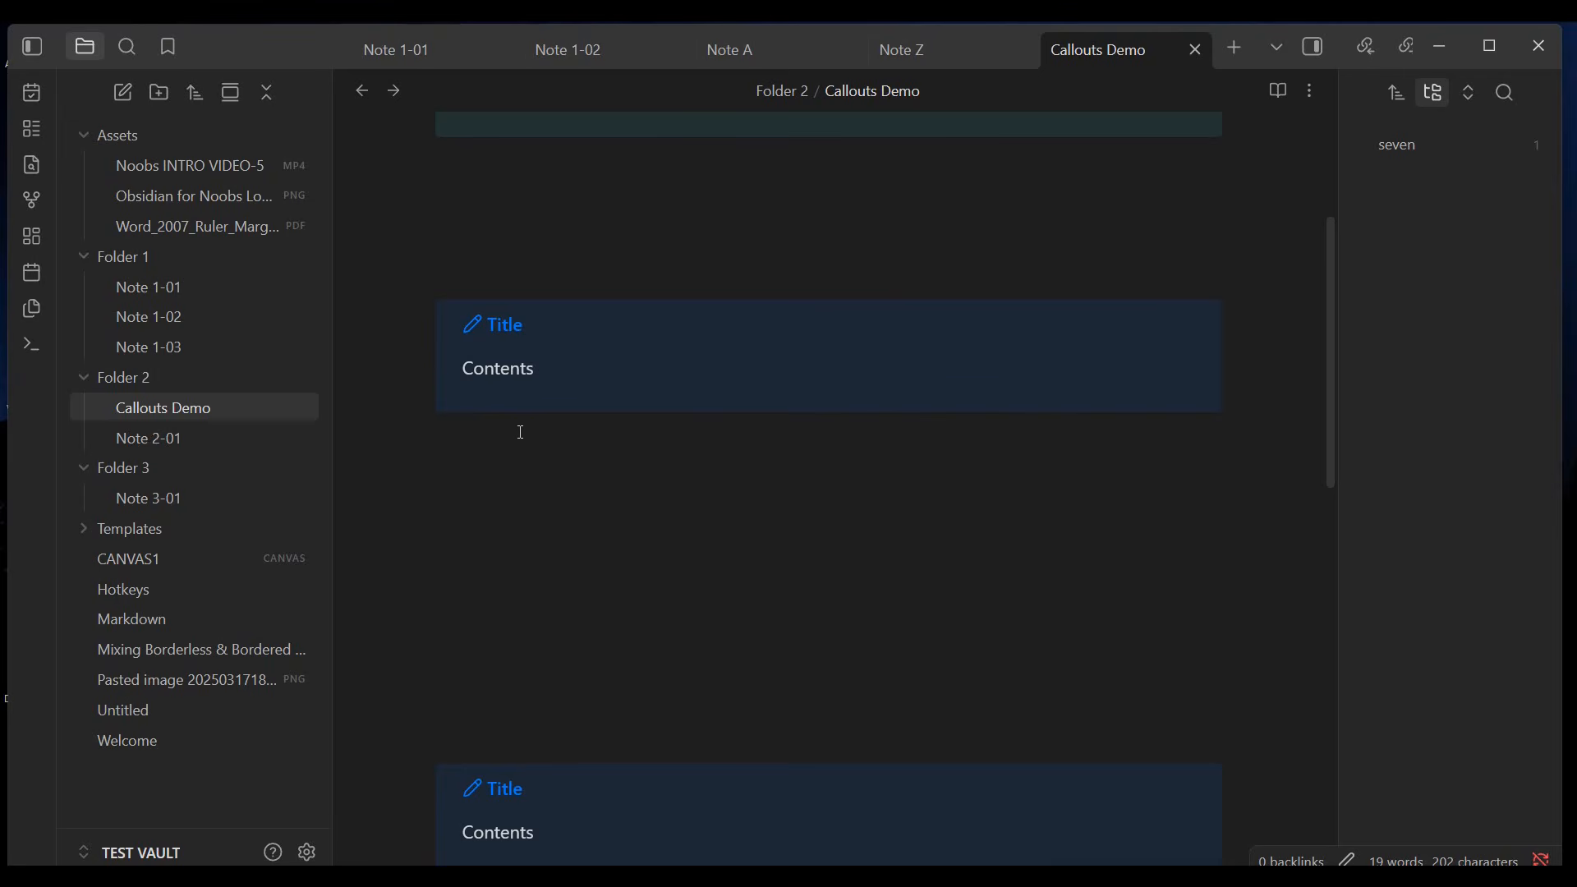
- Change the new callout's type identifier from NOTE to custom and render it
left_click(498, 319)
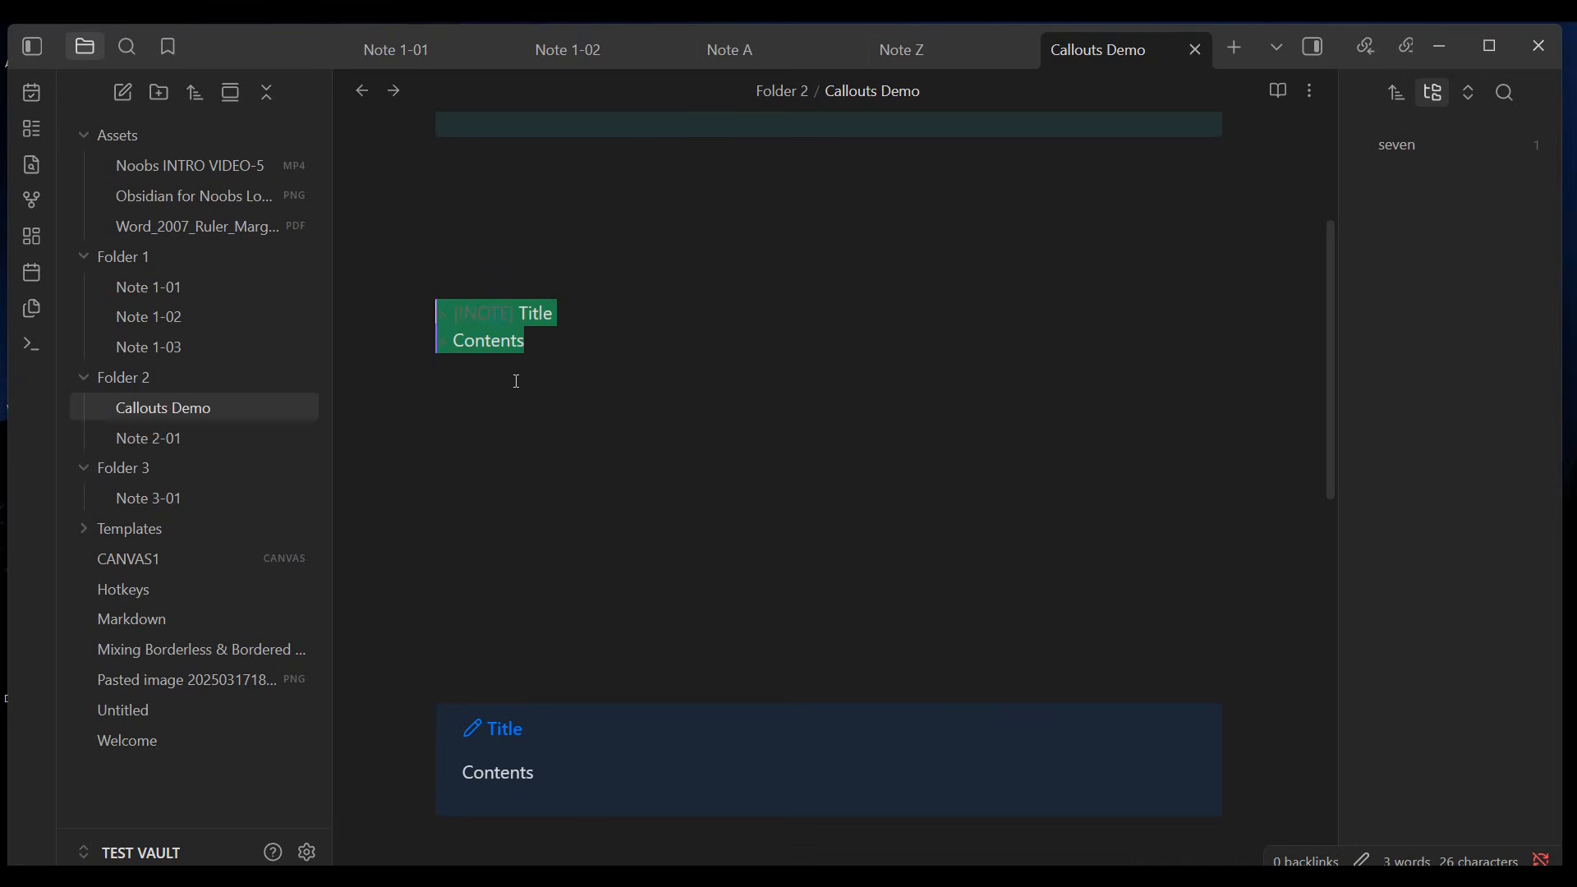
double_click(483, 316)
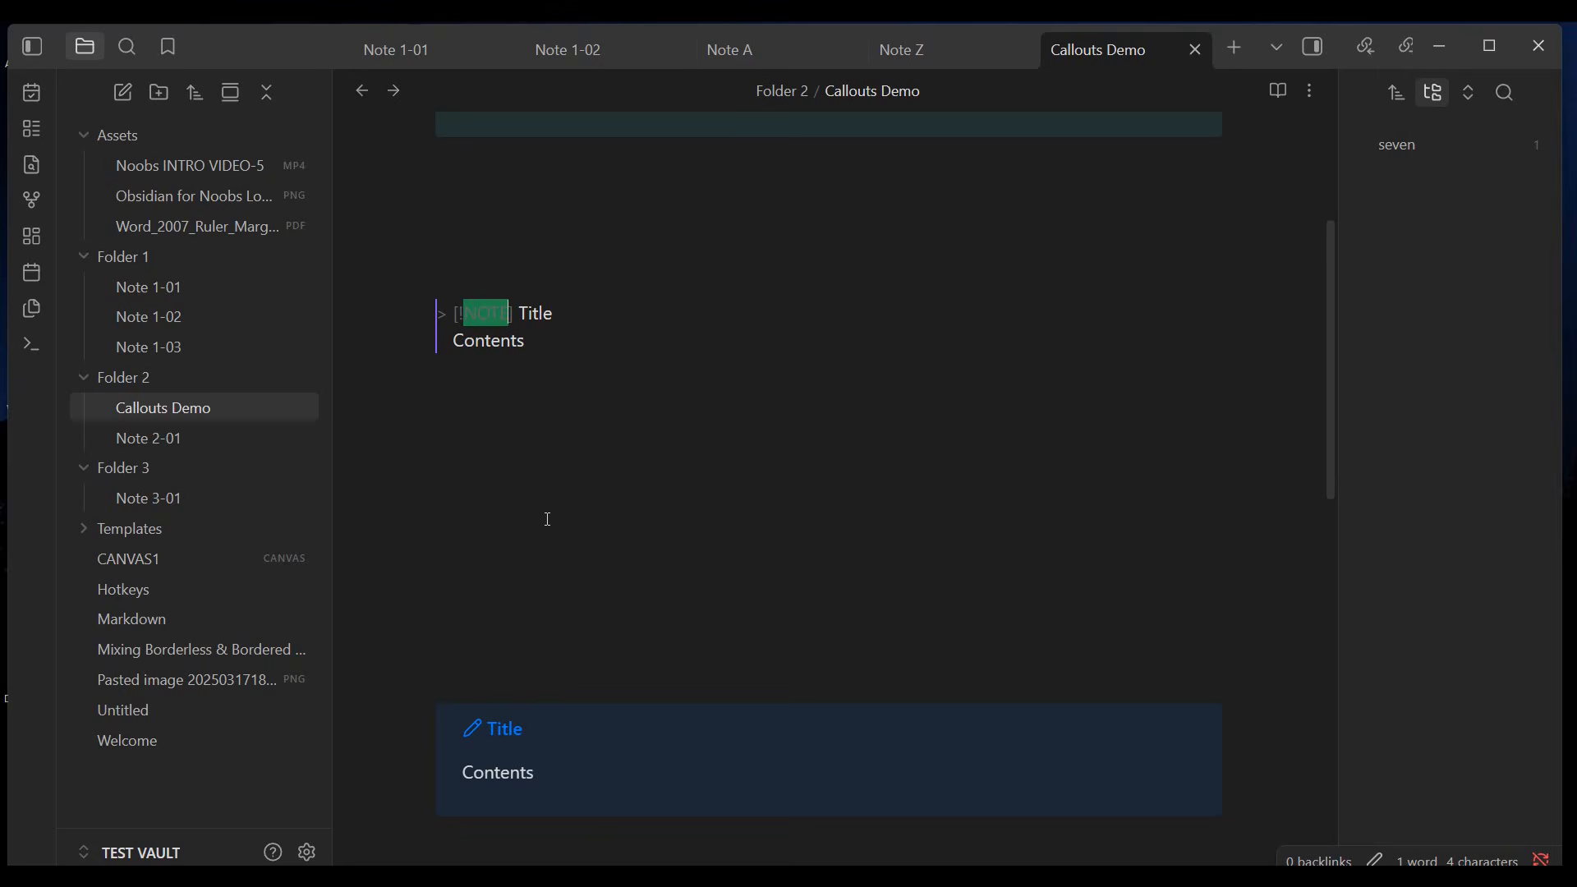
key("BackSpace")
type("cust")
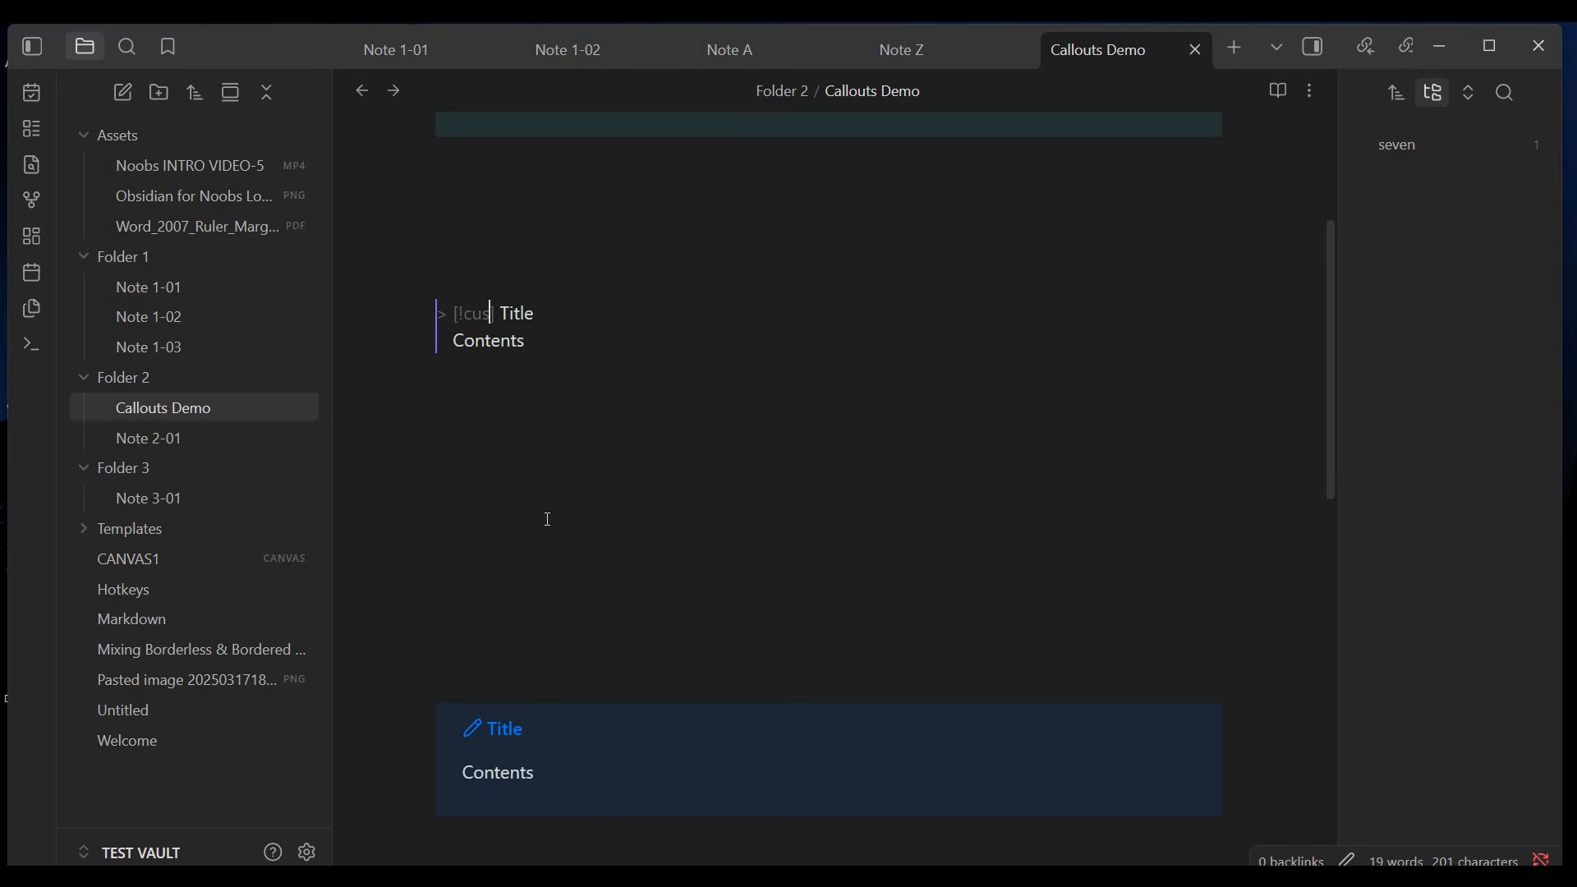
type("om")
left_click(519, 457)
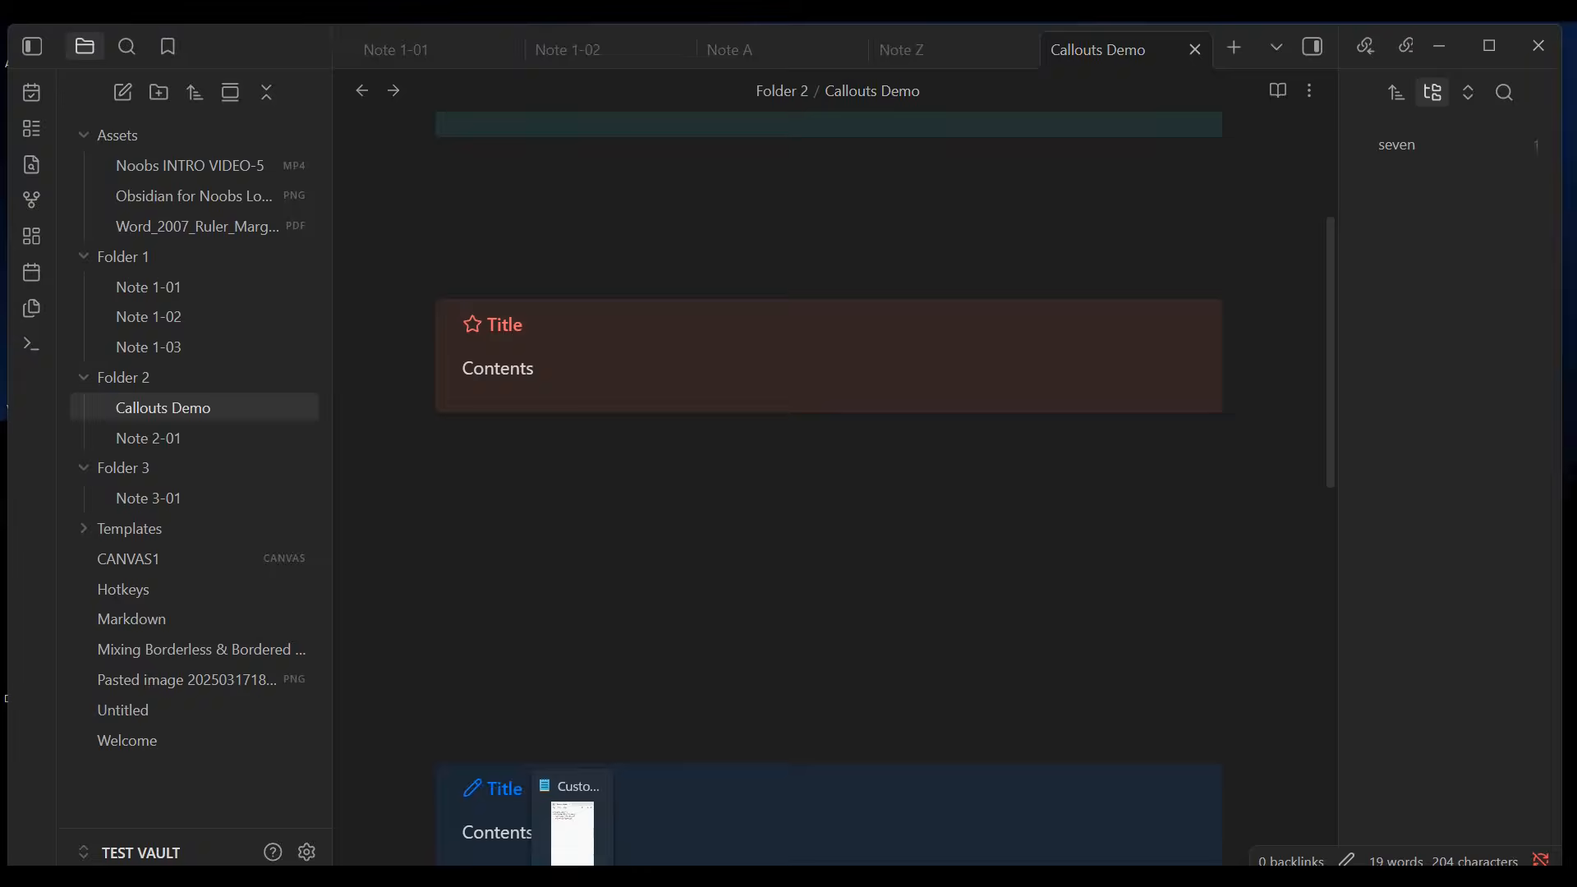
- Switch to Notepad, move its window clear of the rendered callout, and examine the callout-color RGB values in Custom callout.css
left_click(565, 866)
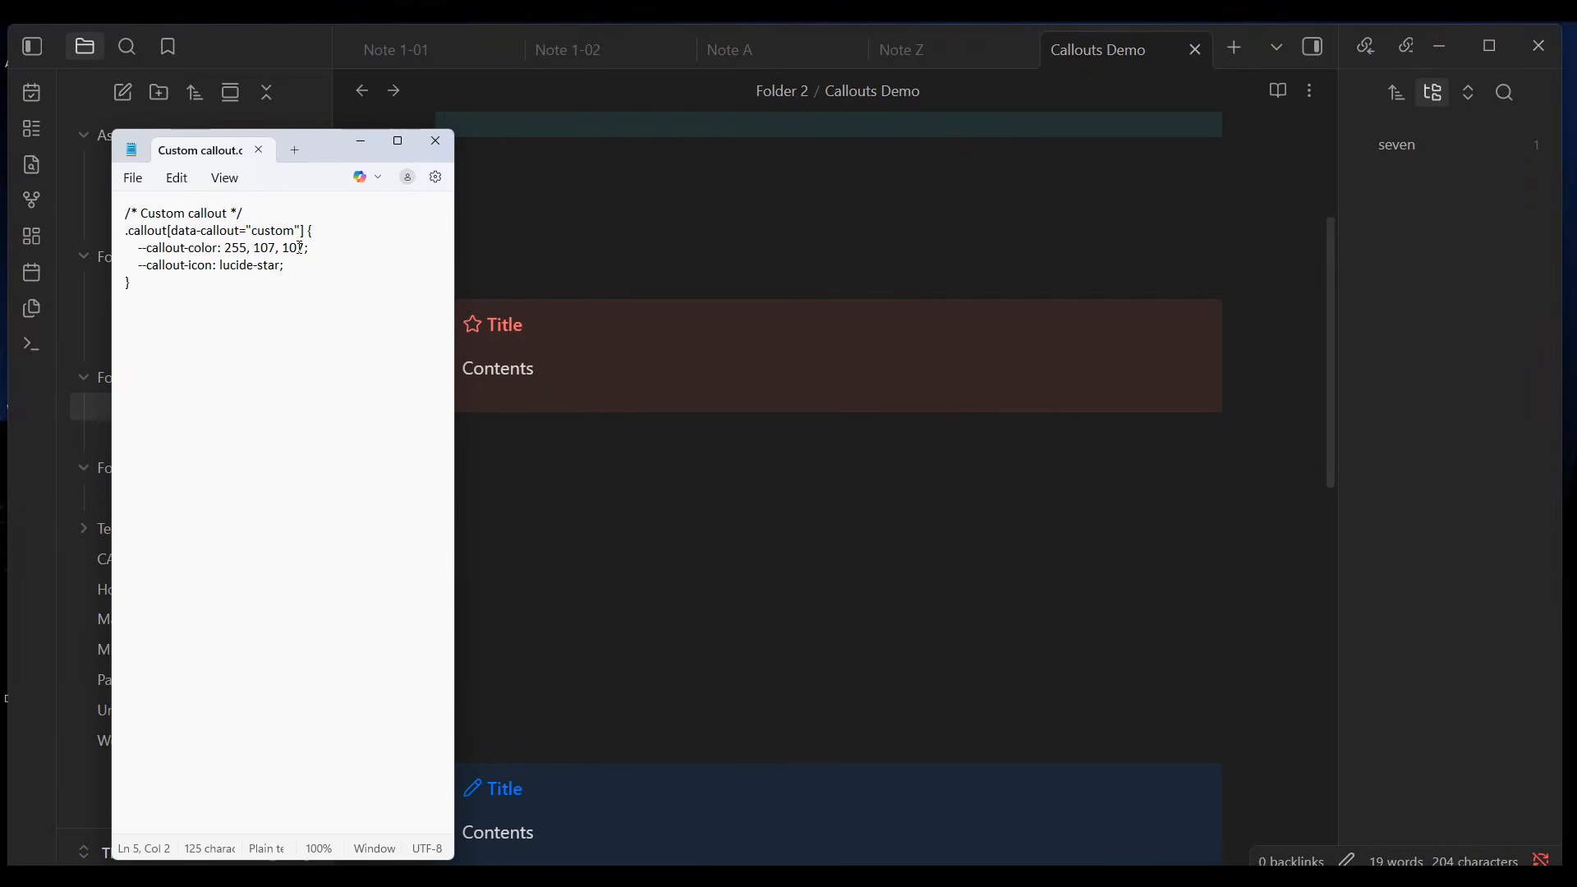
left_click_drag(345, 156, 319, 154)
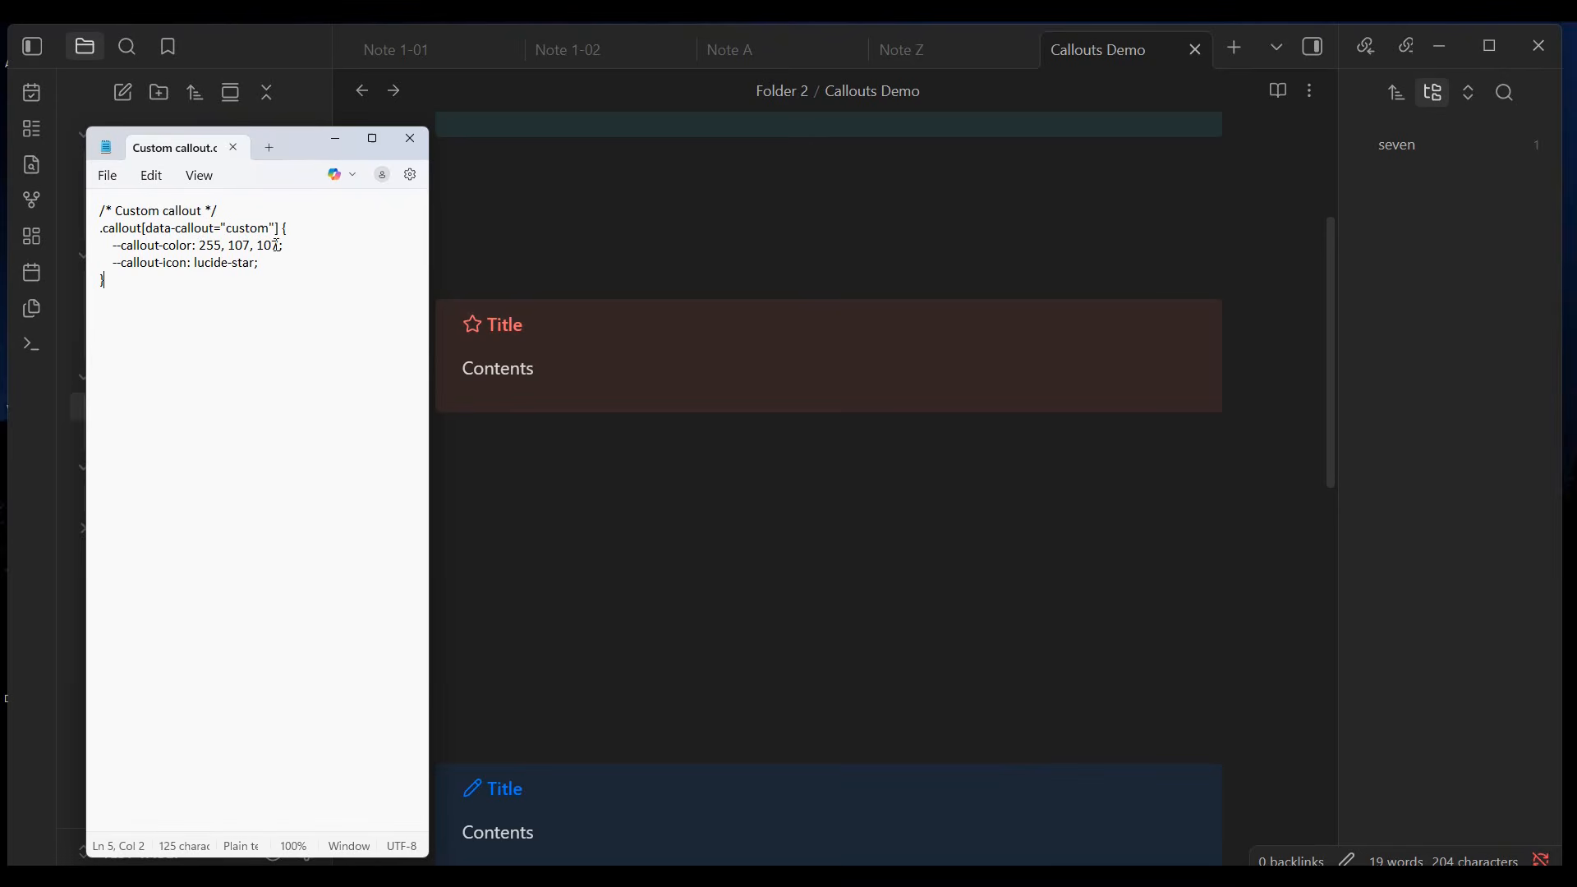
left_click_drag(277, 246, 222, 246)
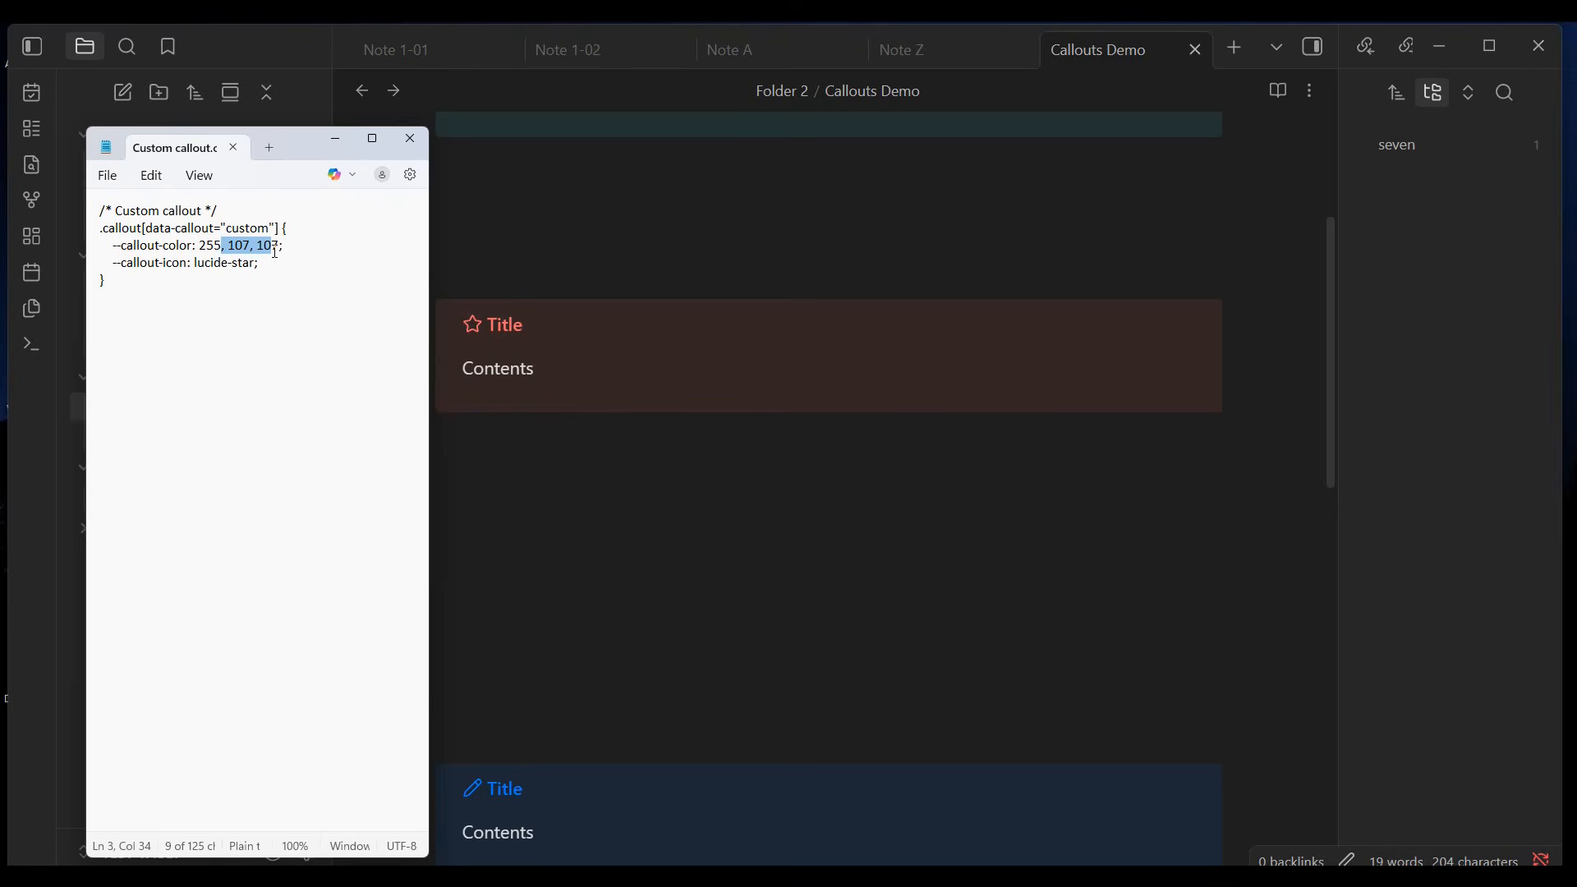
left_click_drag(283, 245, 201, 244)
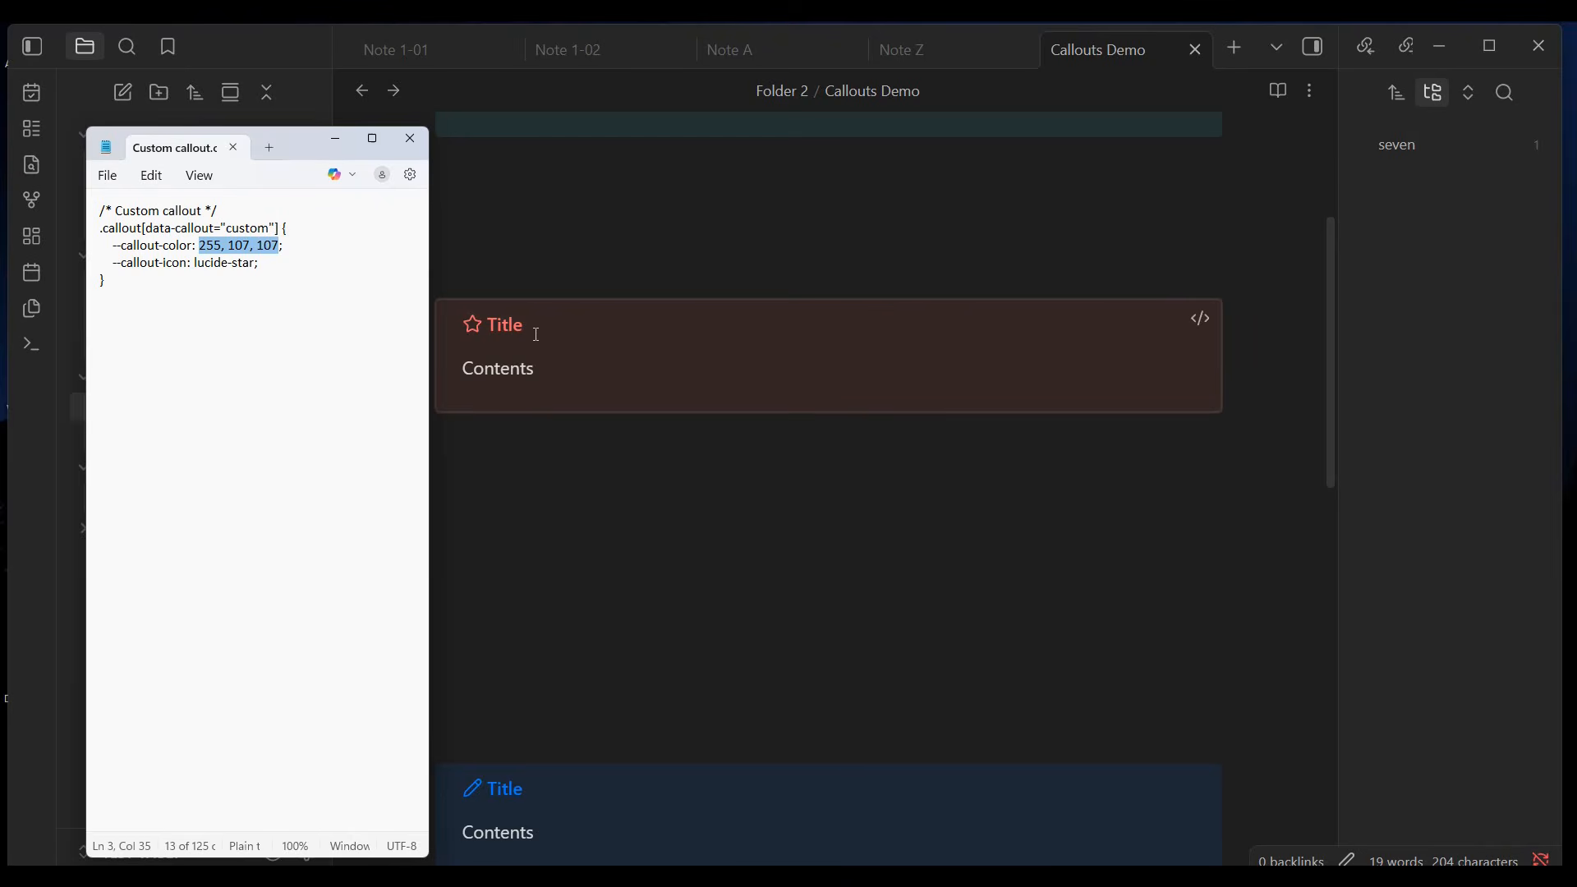
left_click(208, 331)
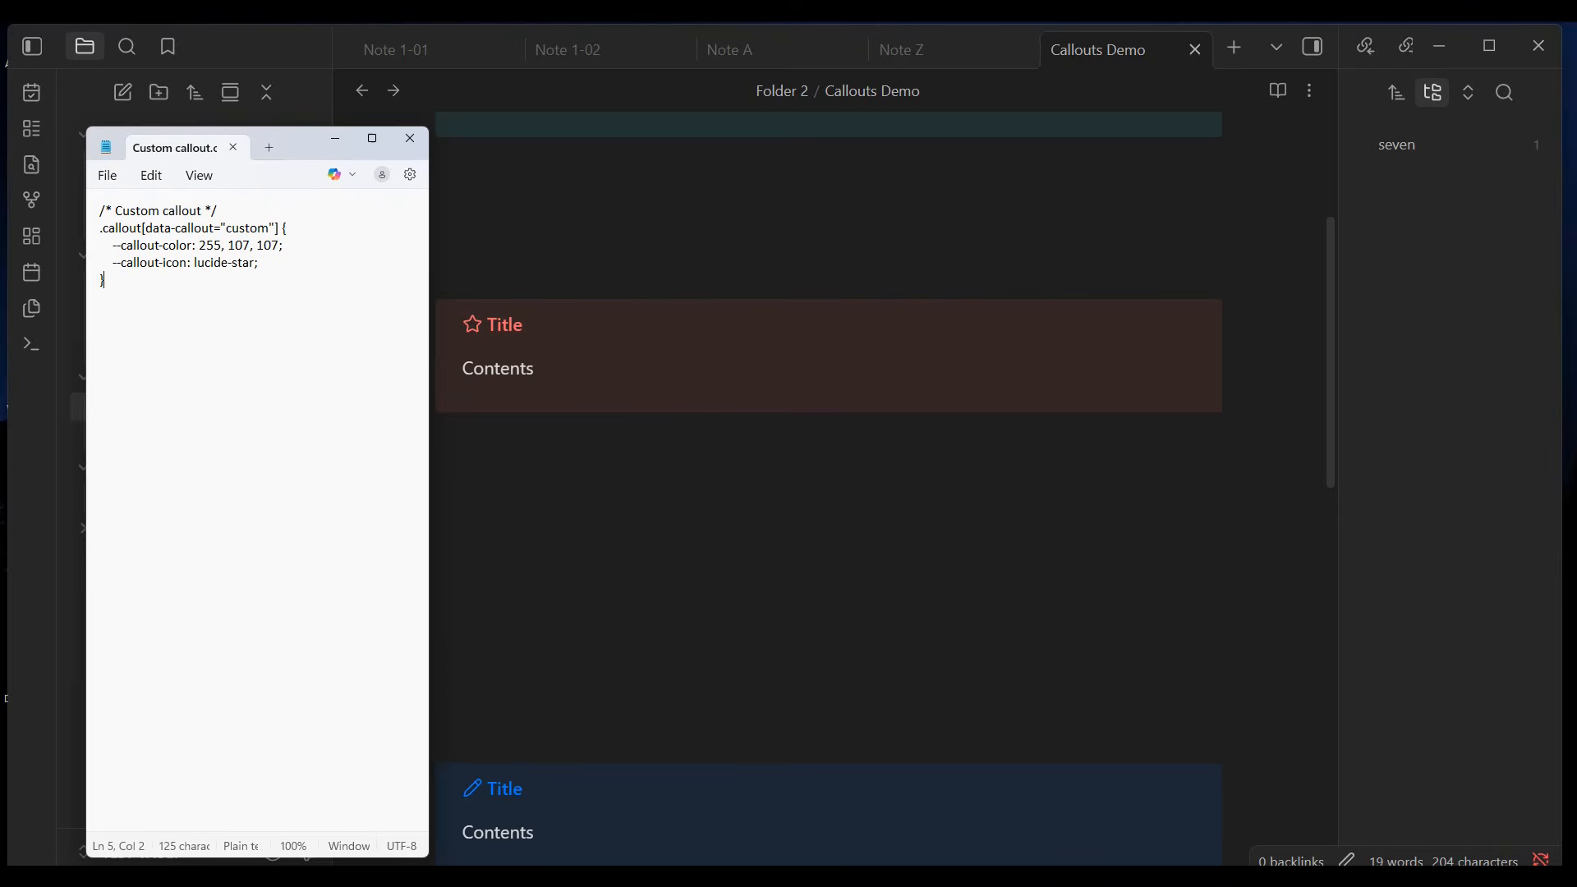
- Switch to the browser's Color Clicker Deluxe page and mix a light blue of RGB 105, 205, 222 in its color picker
key("alt+Tab")
left_click(184, 71)
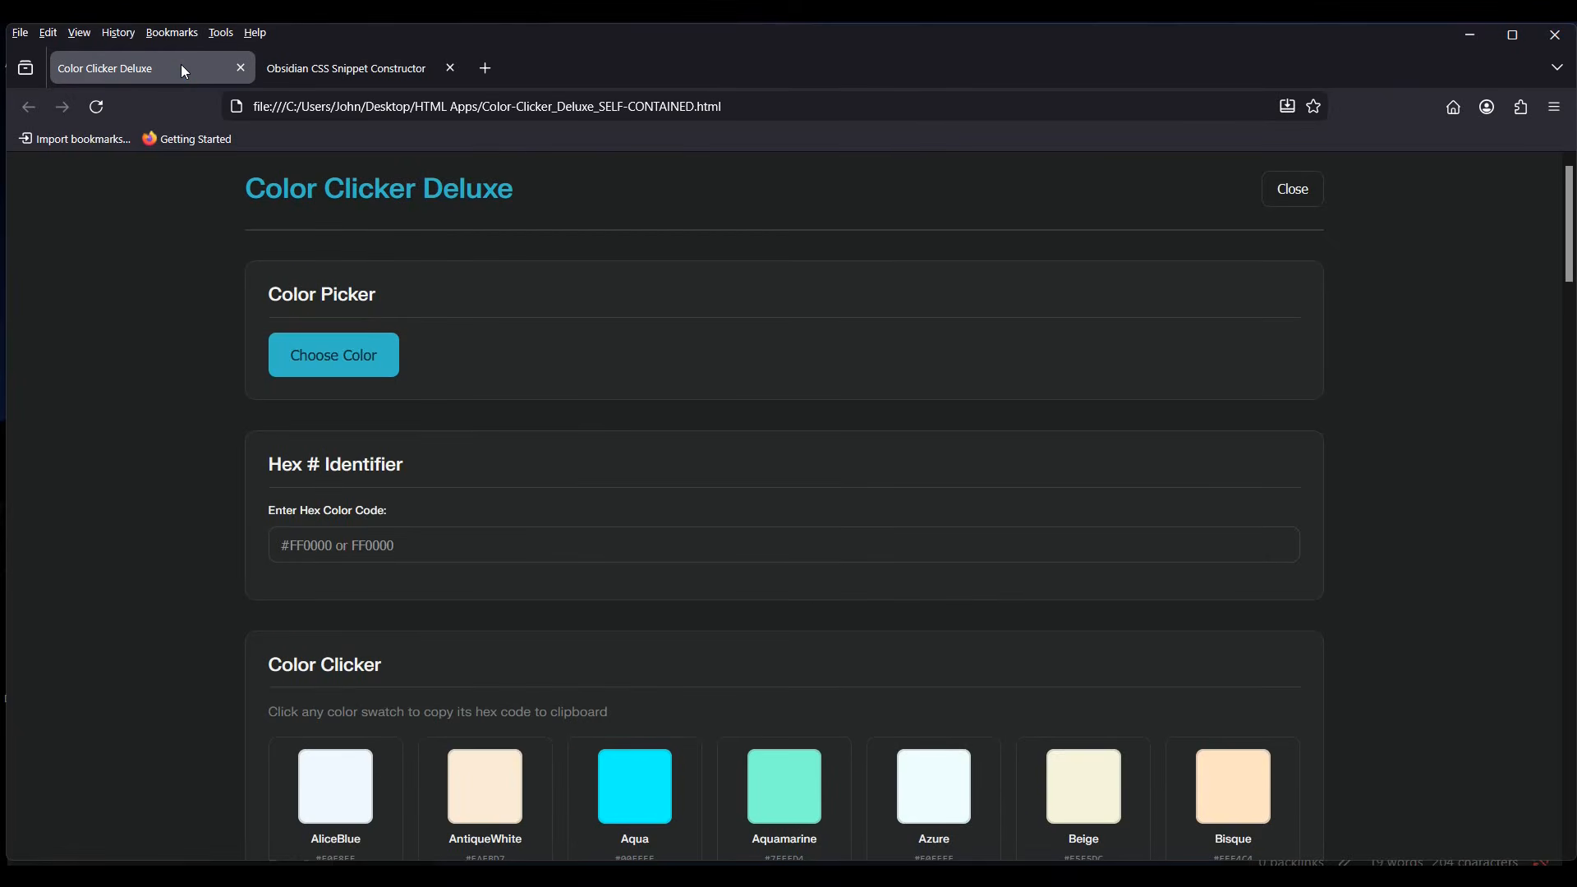
left_click(349, 356)
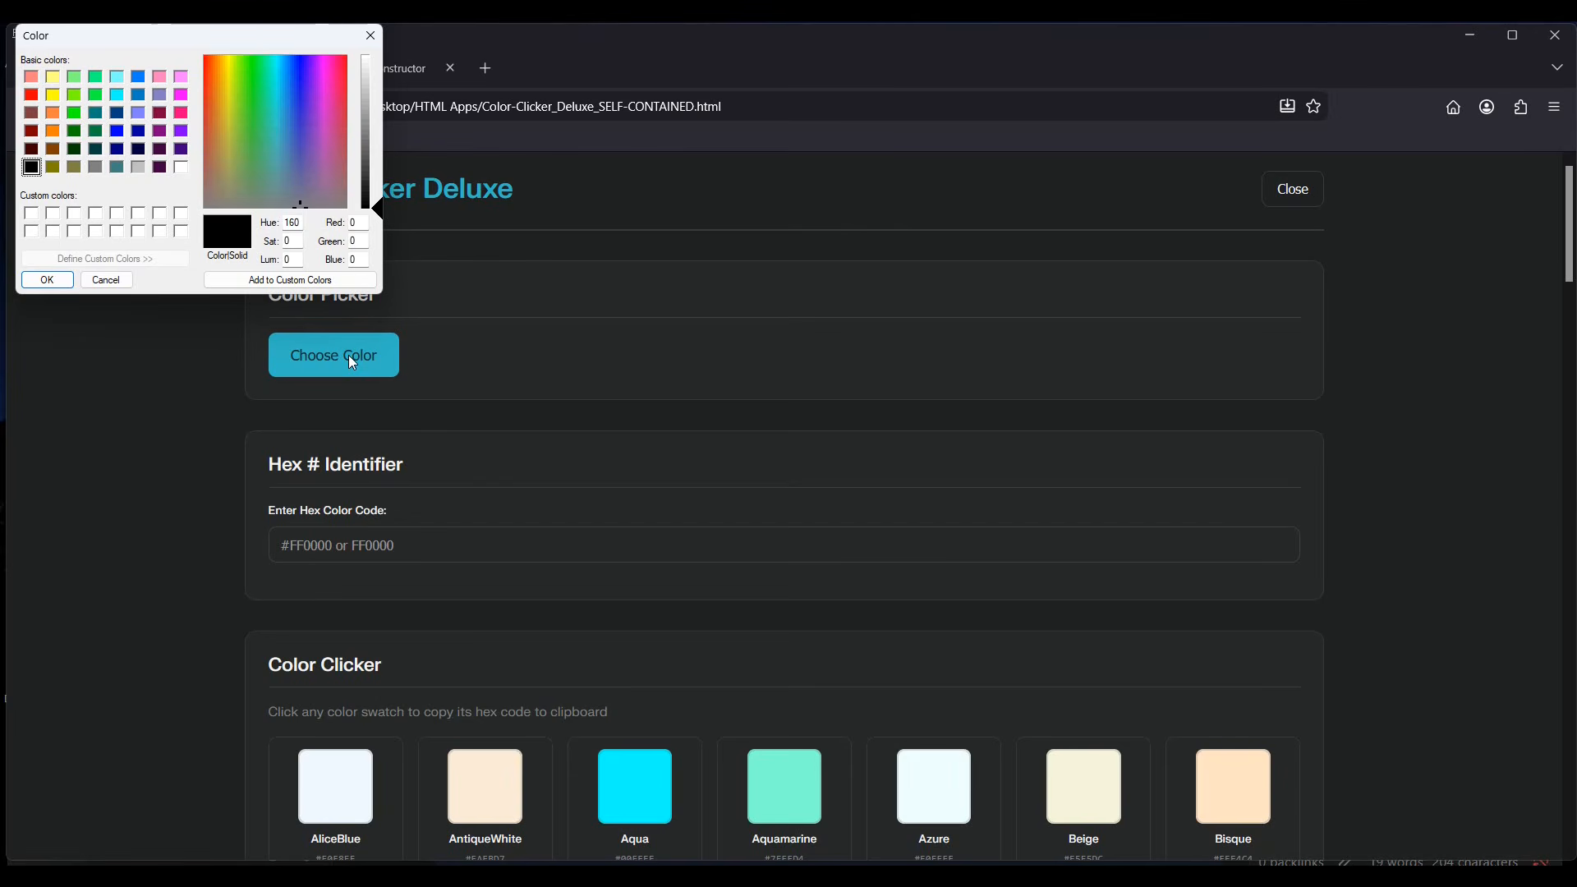
left_click(266, 140)
left_click(367, 121)
left_click(269, 125)
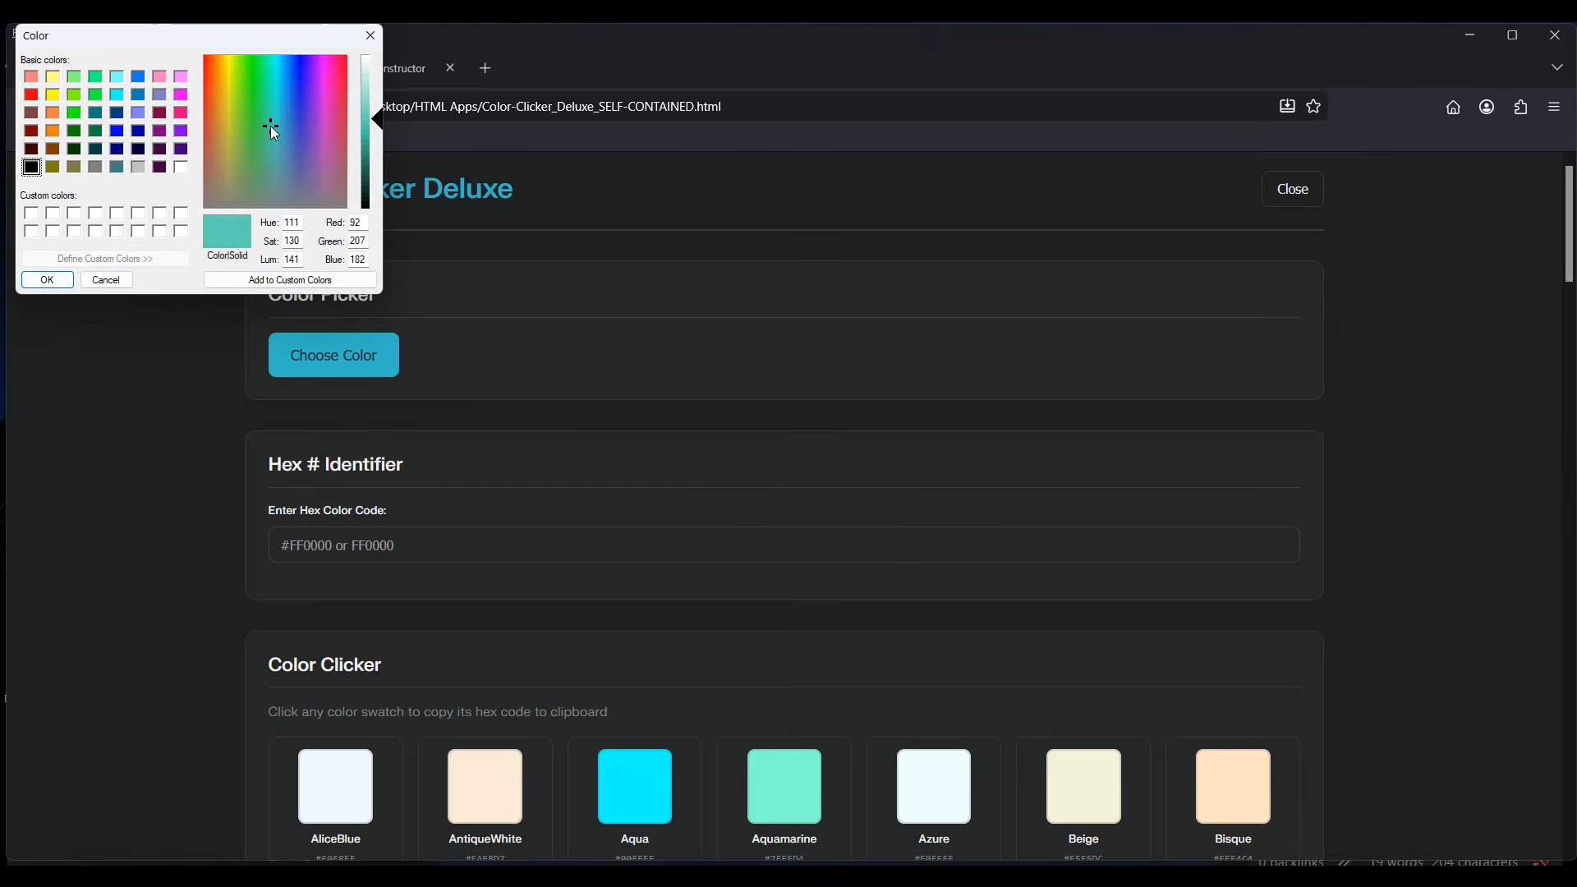
left_click(279, 111)
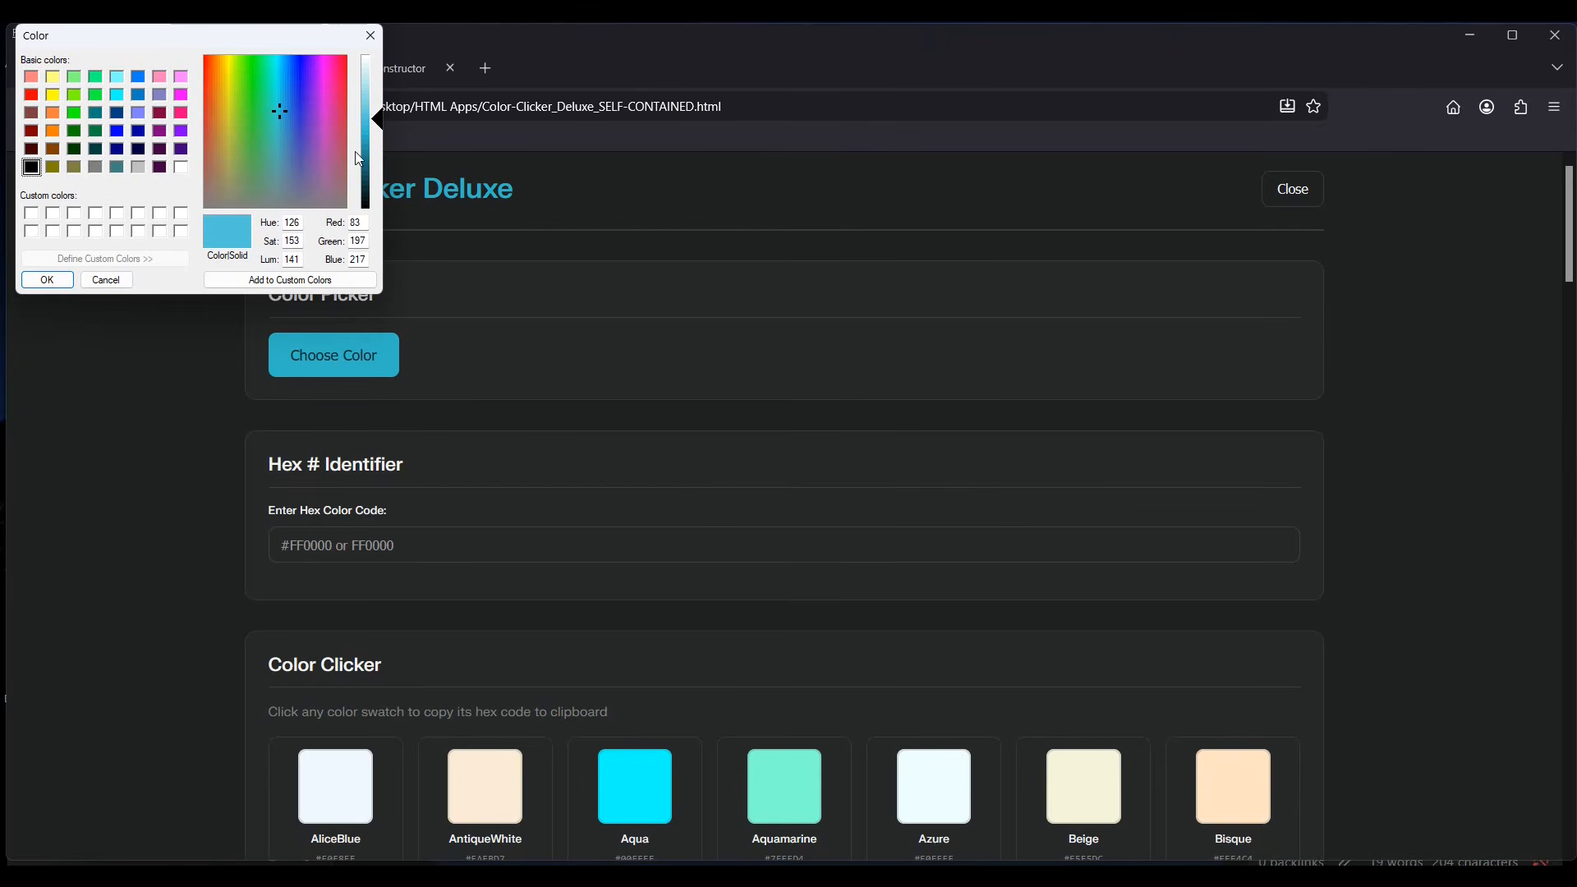
left_click(363, 110)
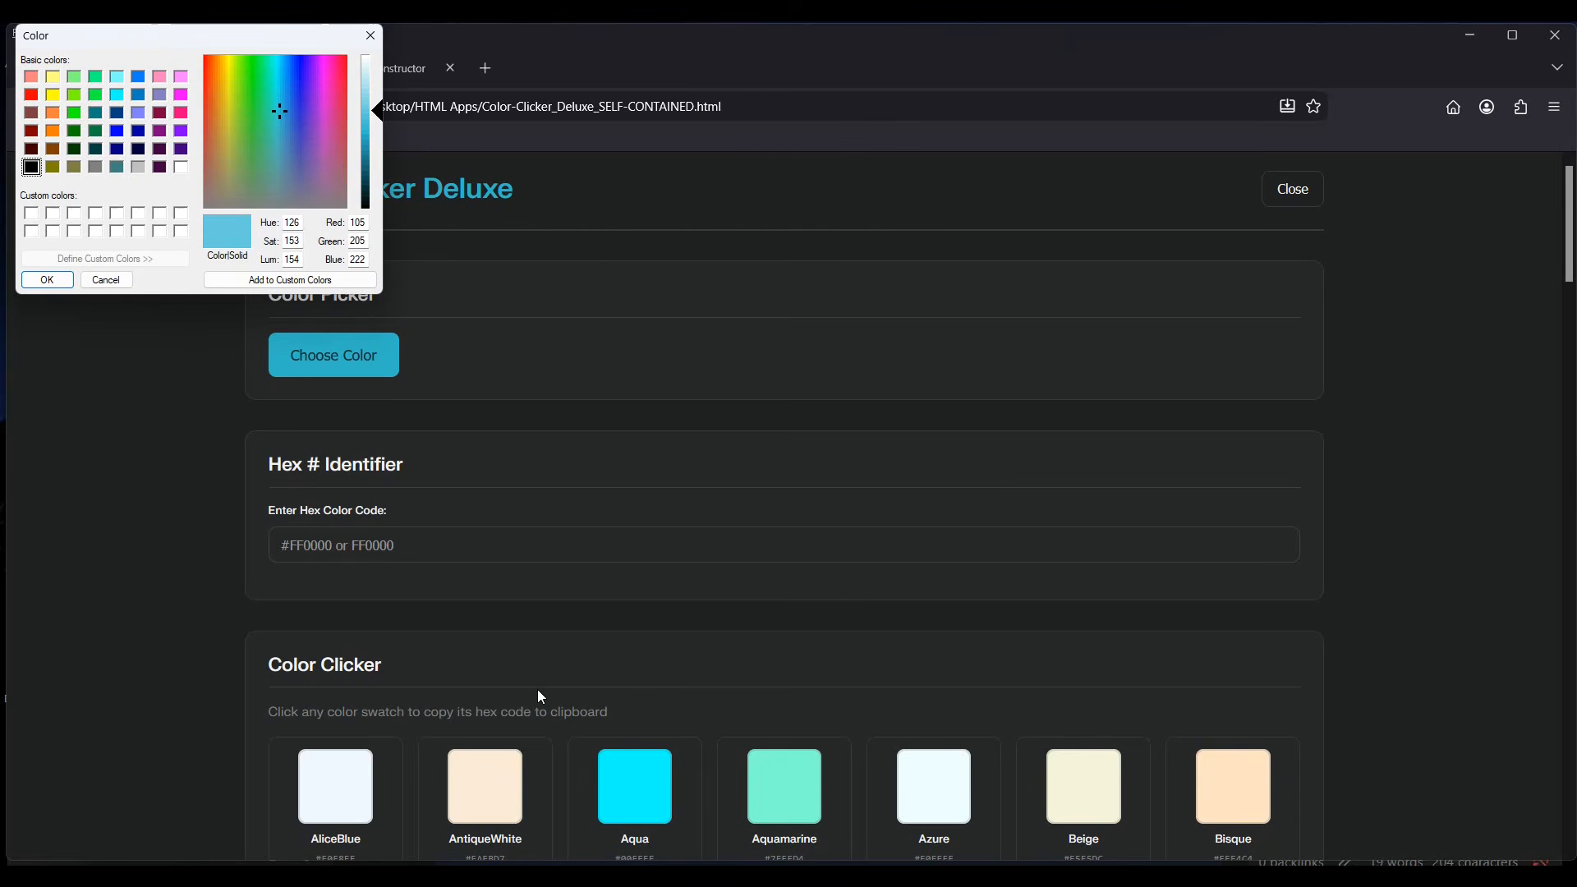
- Switch to Notepad and set the callout-color in Custom callout.css to 105, 205, 222
left_click(517, 876)
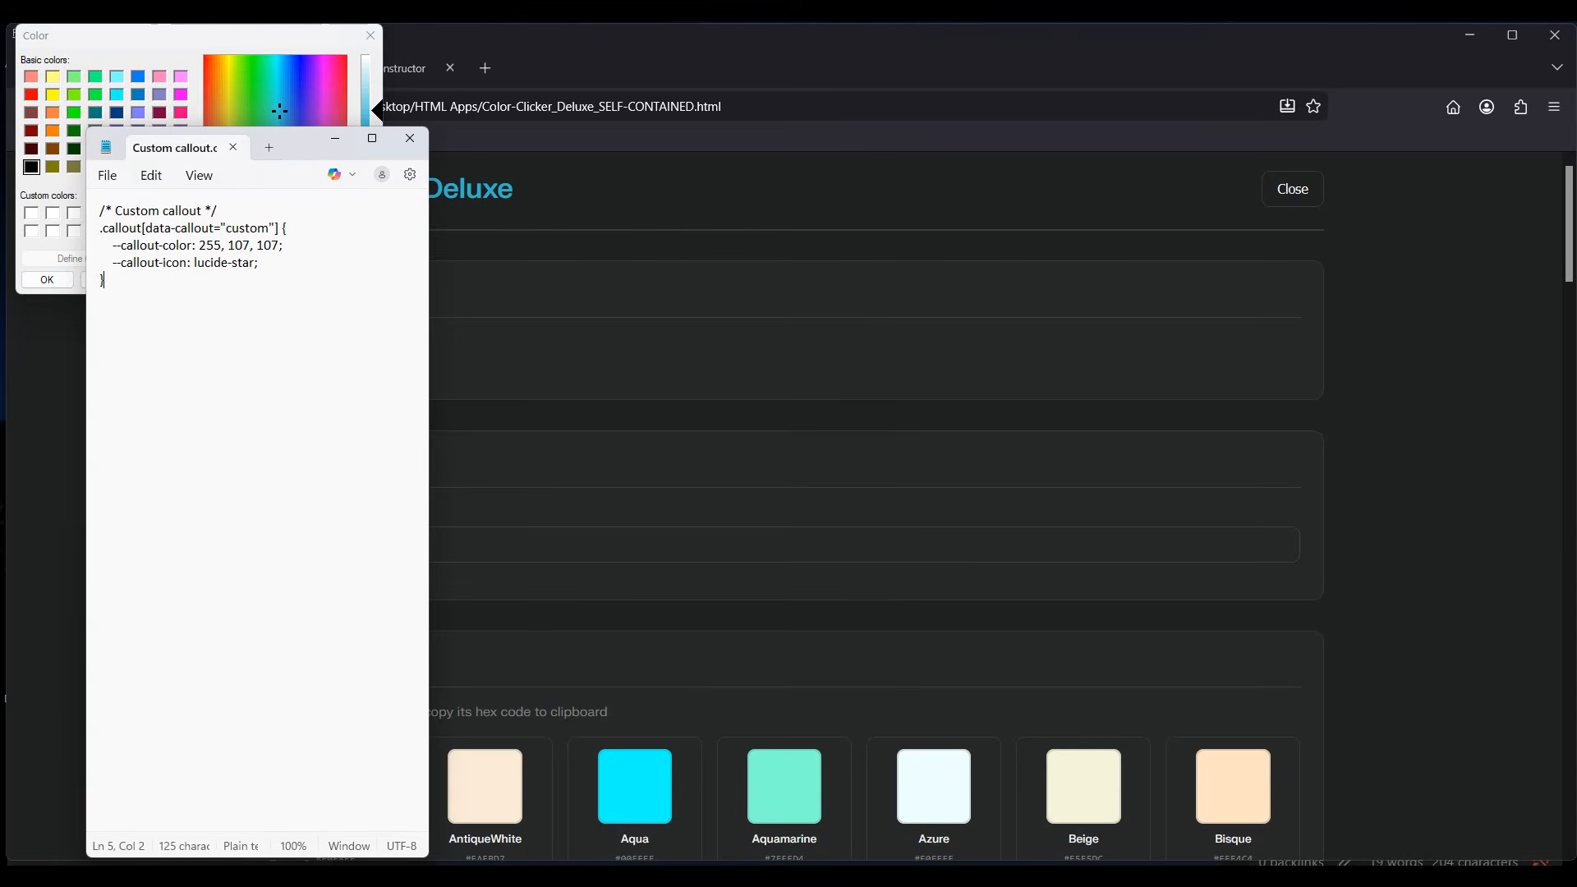
double_click(213, 246)
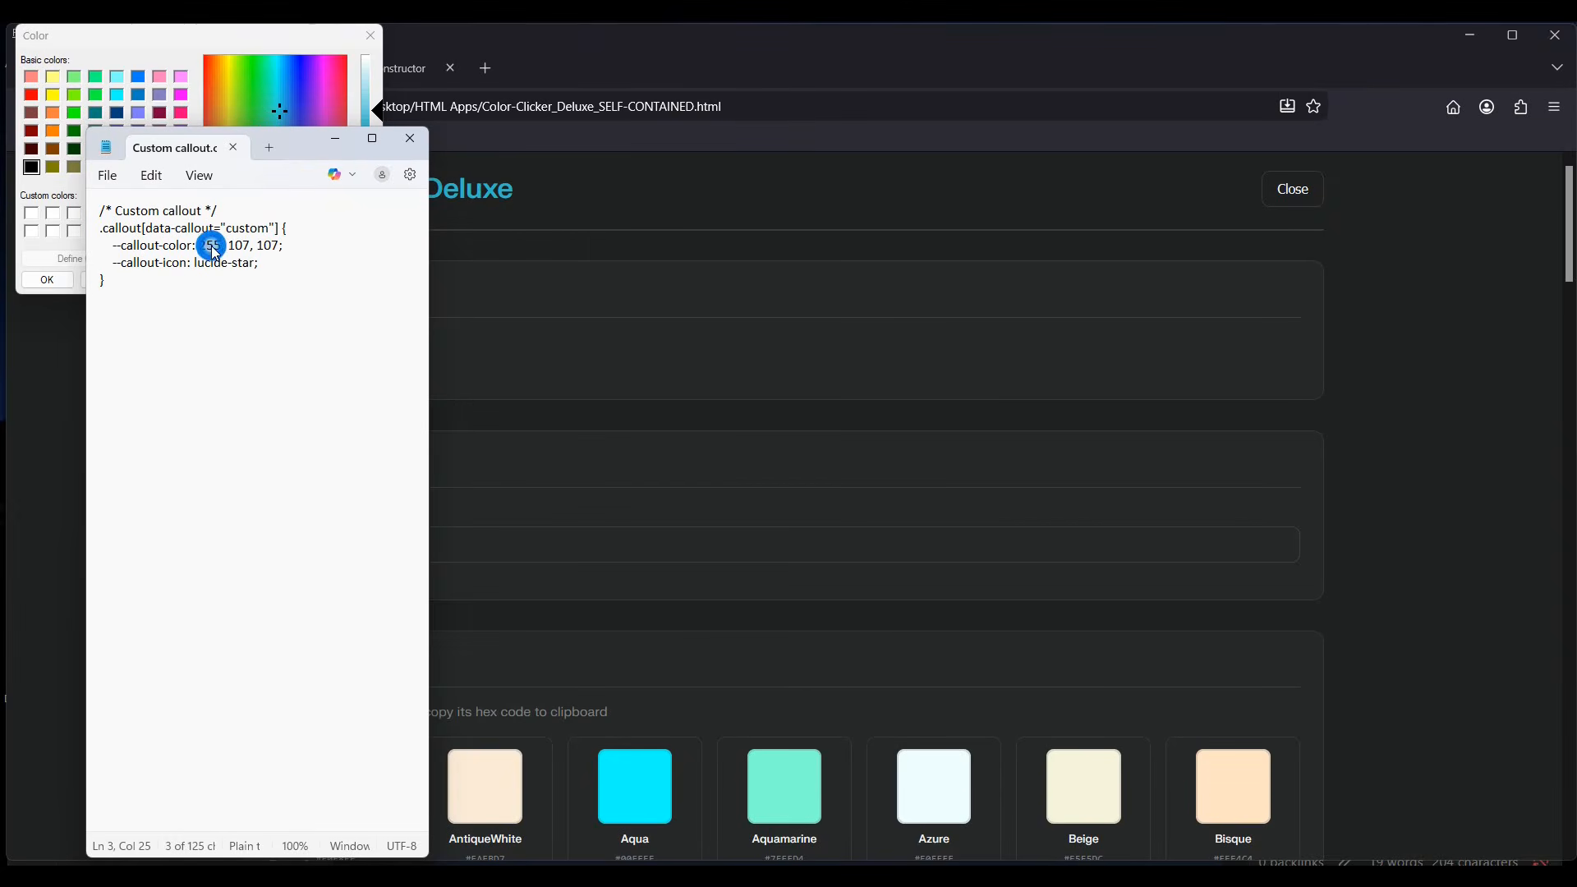
key("BackSpace")
type("105")
double_click(239, 246)
type("205")
double_click(260, 246)
type("222")
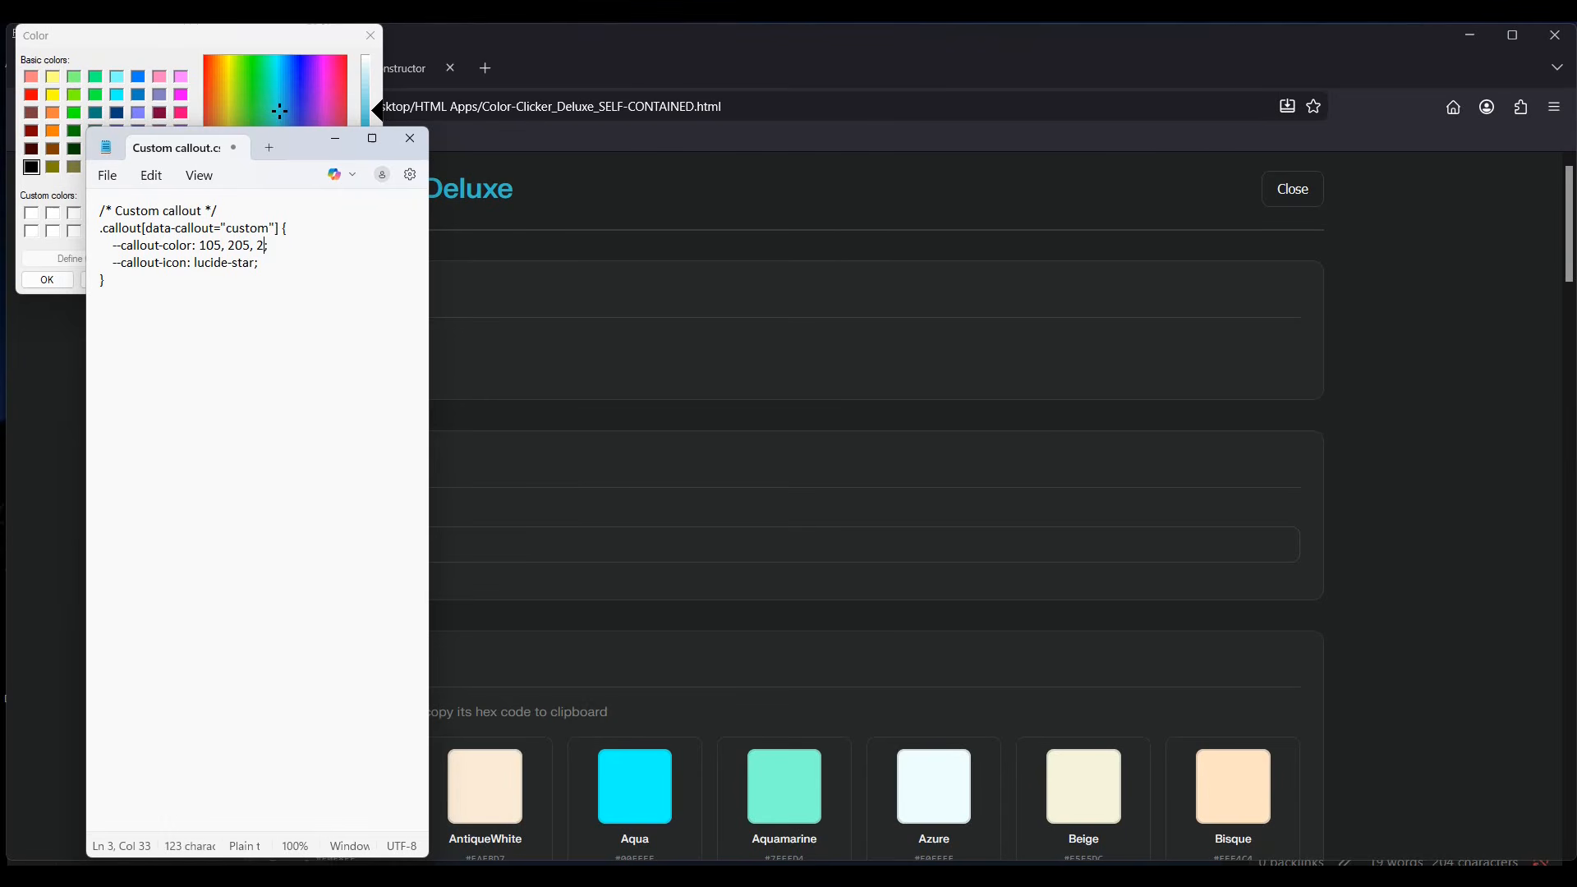
- Dismiss the color picker and minimize the browser, and save Custom callout.css in Notepad
left_click(370, 36)
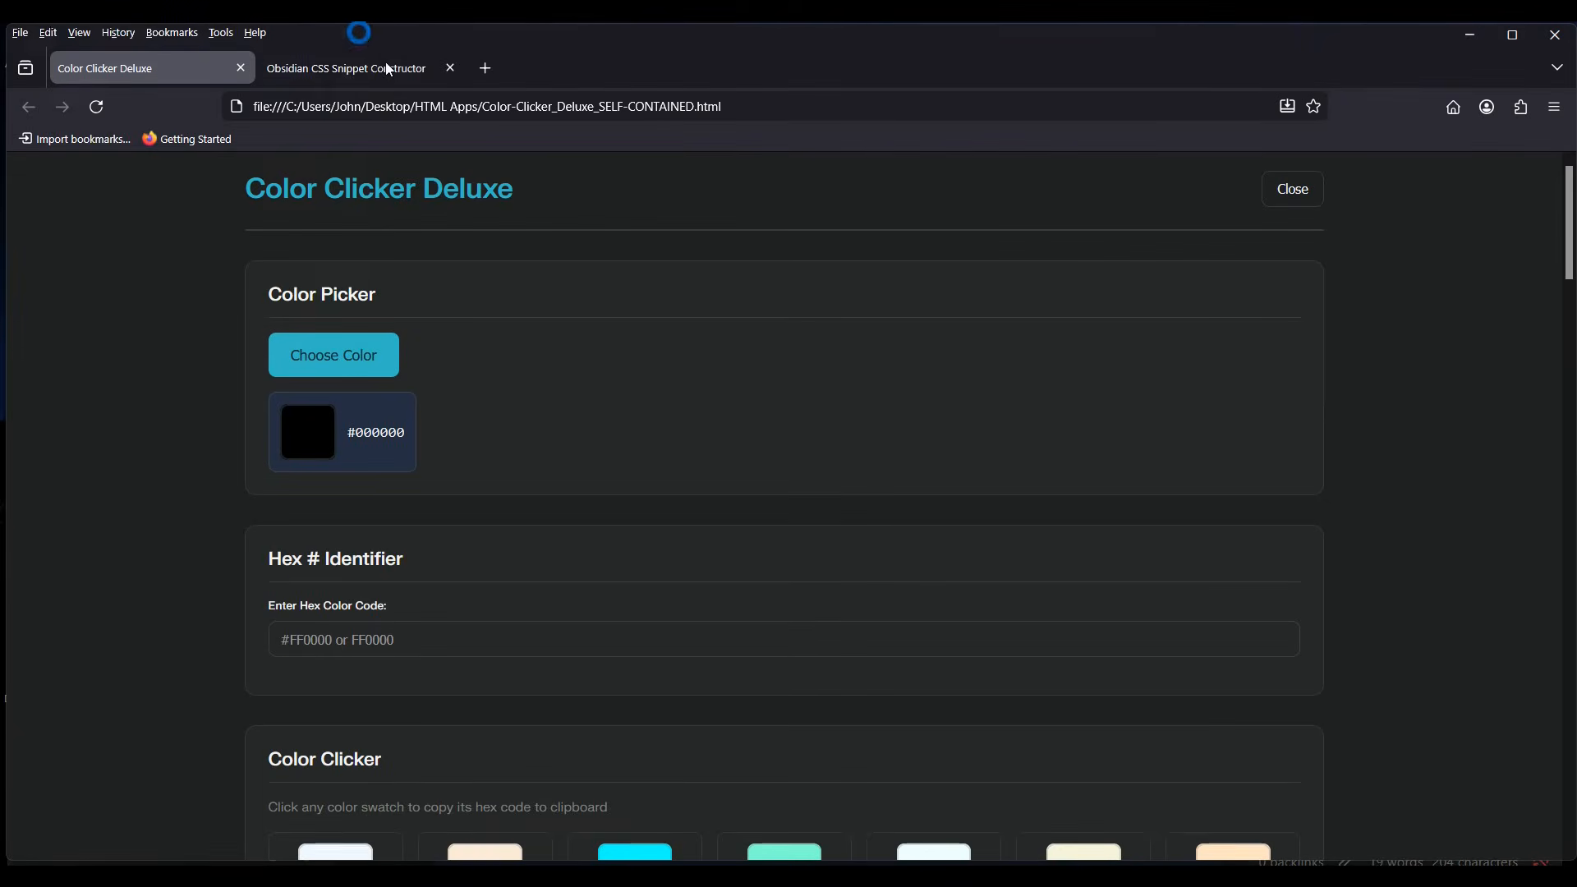
left_click(1471, 35)
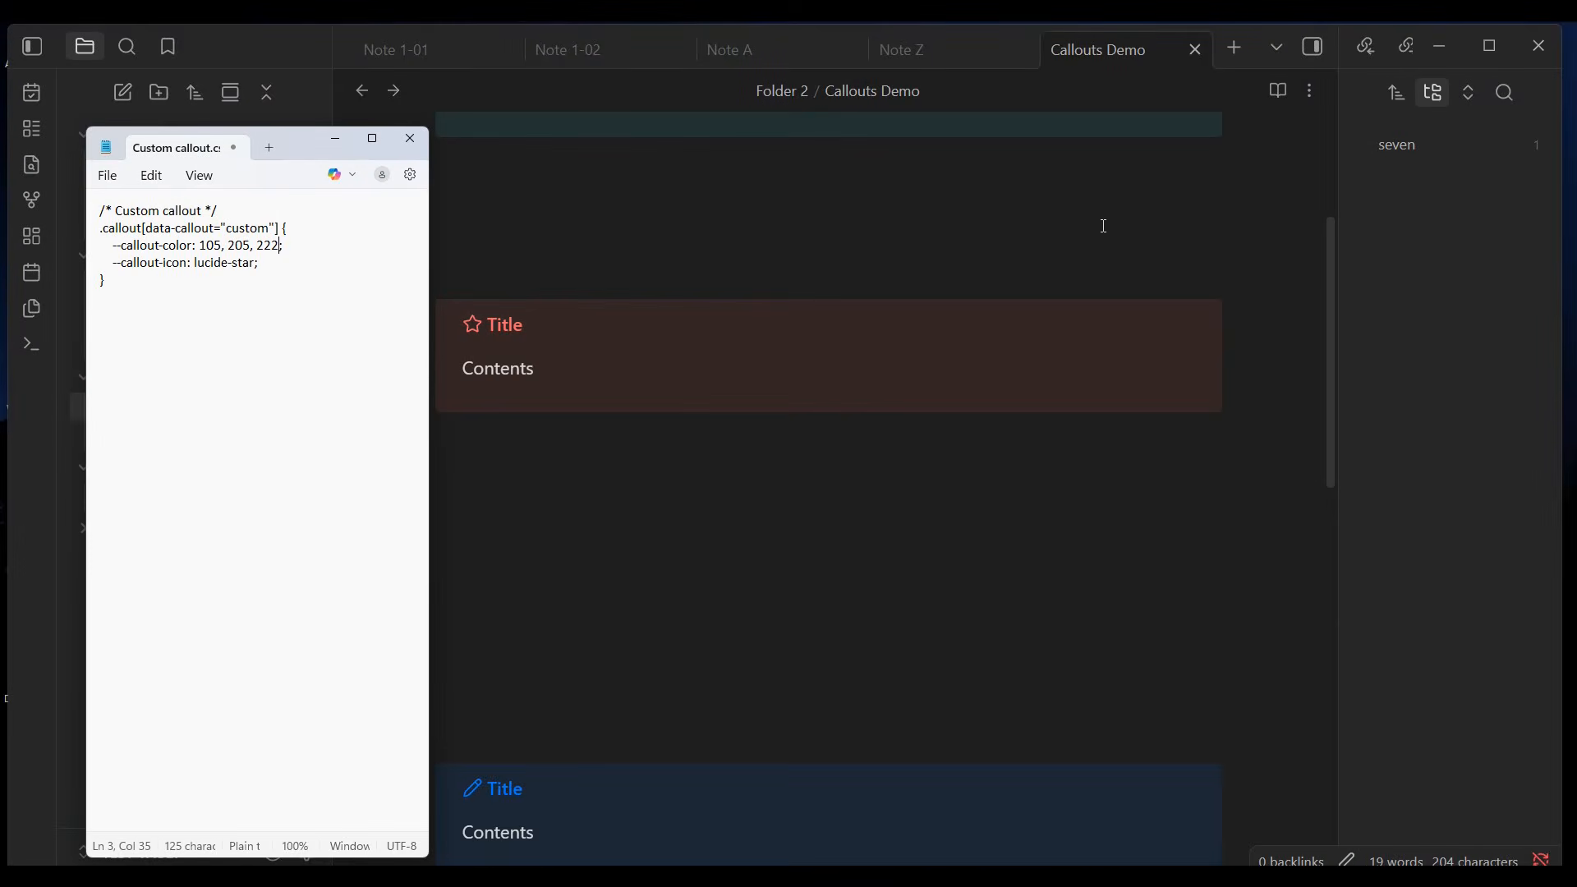
left_click_drag(299, 148, 260, 137)
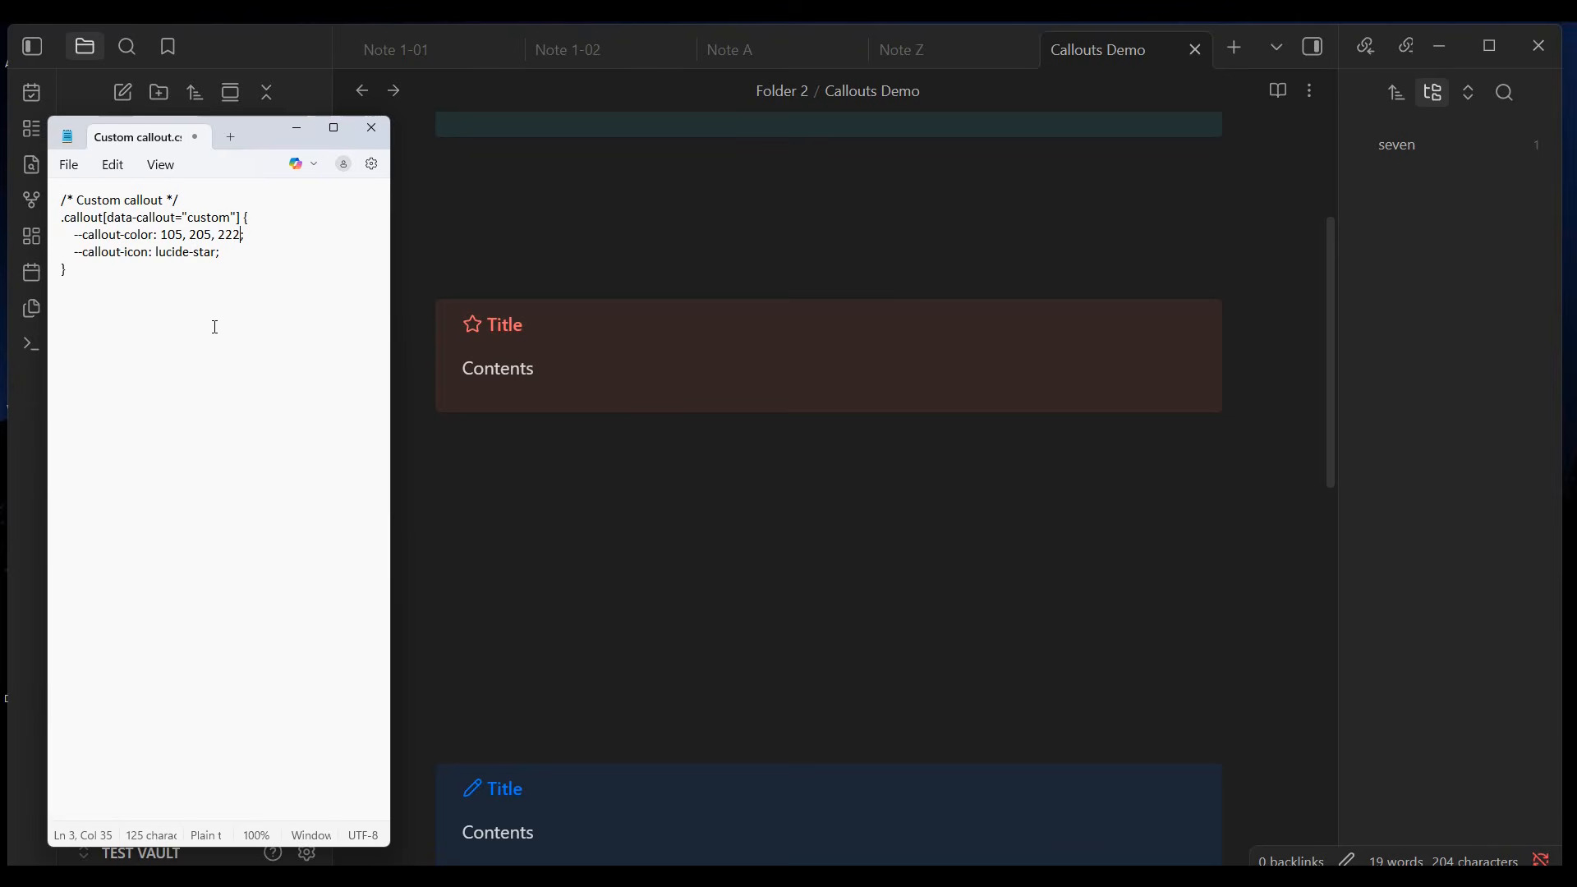
left_click(69, 165)
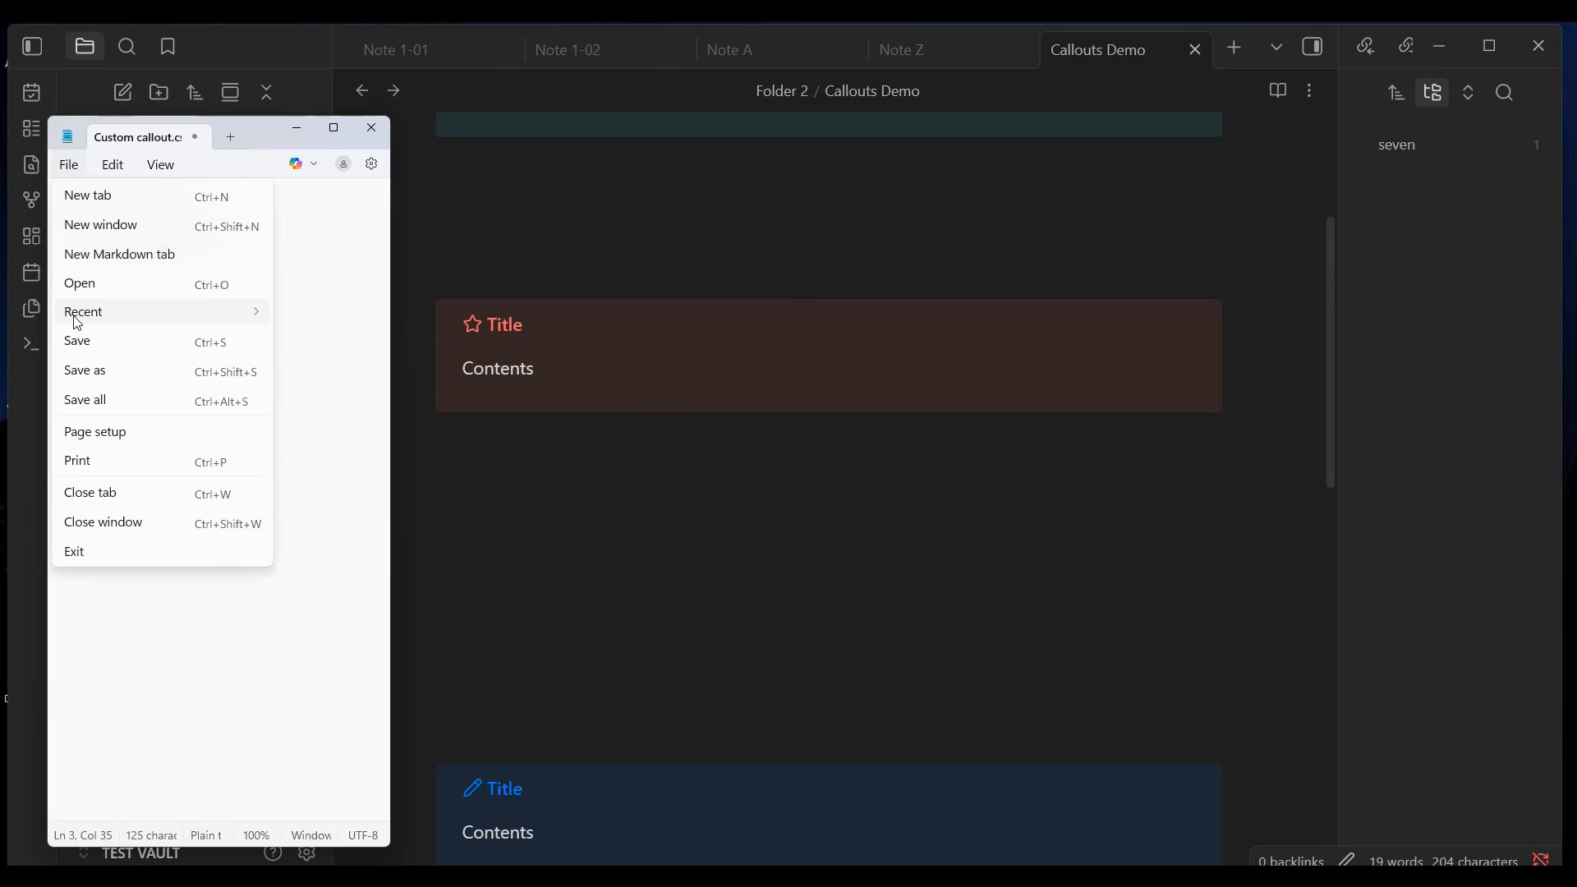
left_click(82, 344)
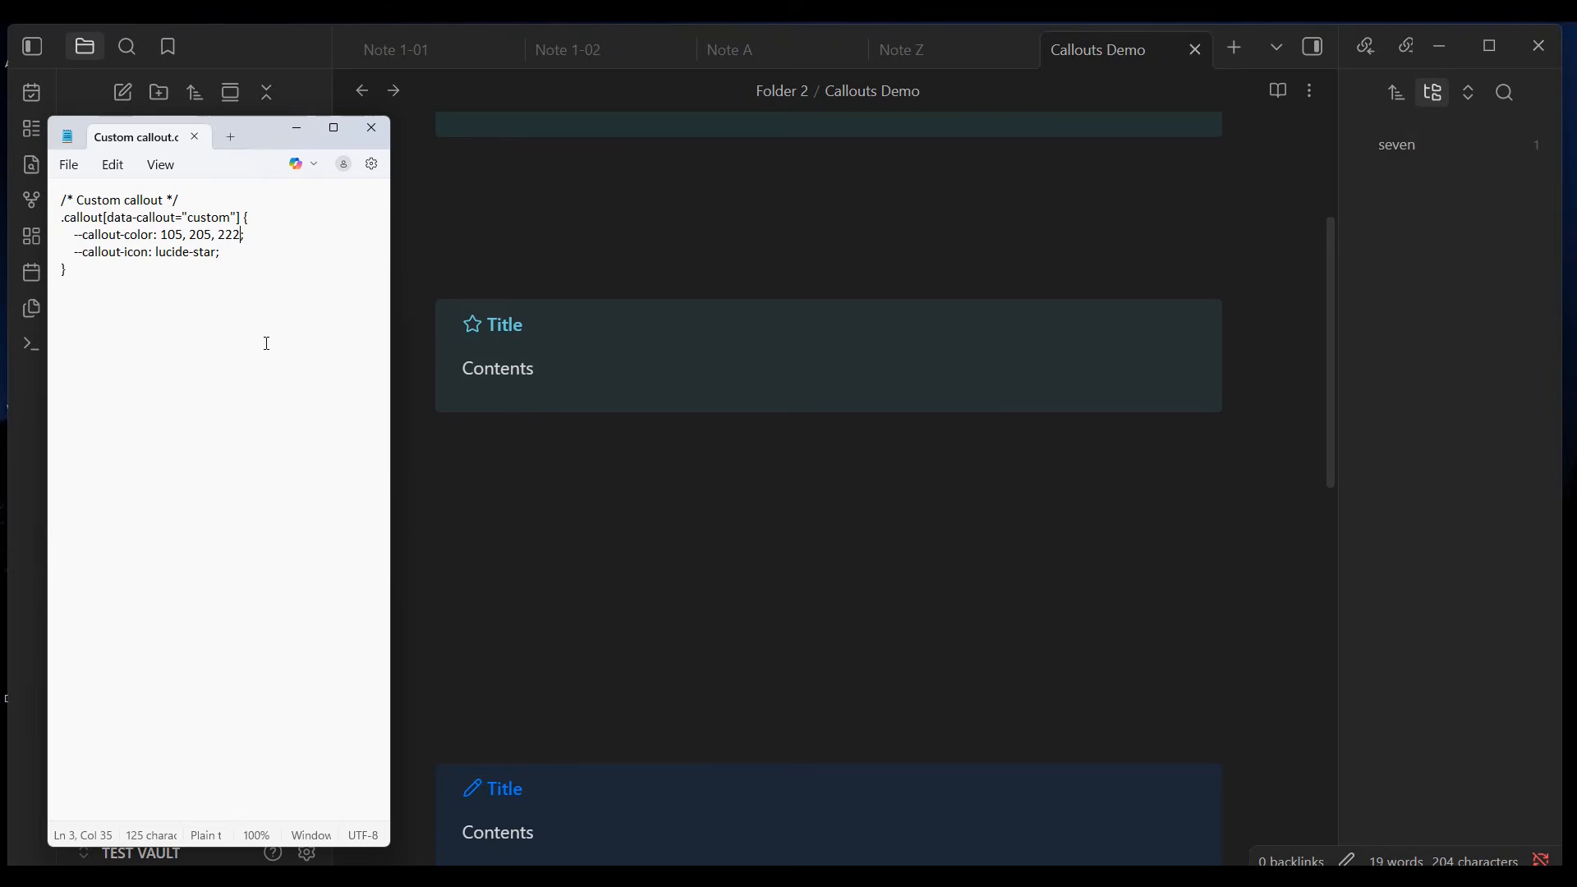
- In Obsidian, insert a second callout below the star callout, set its type identifier to custom, and render it
right_click(464, 460)
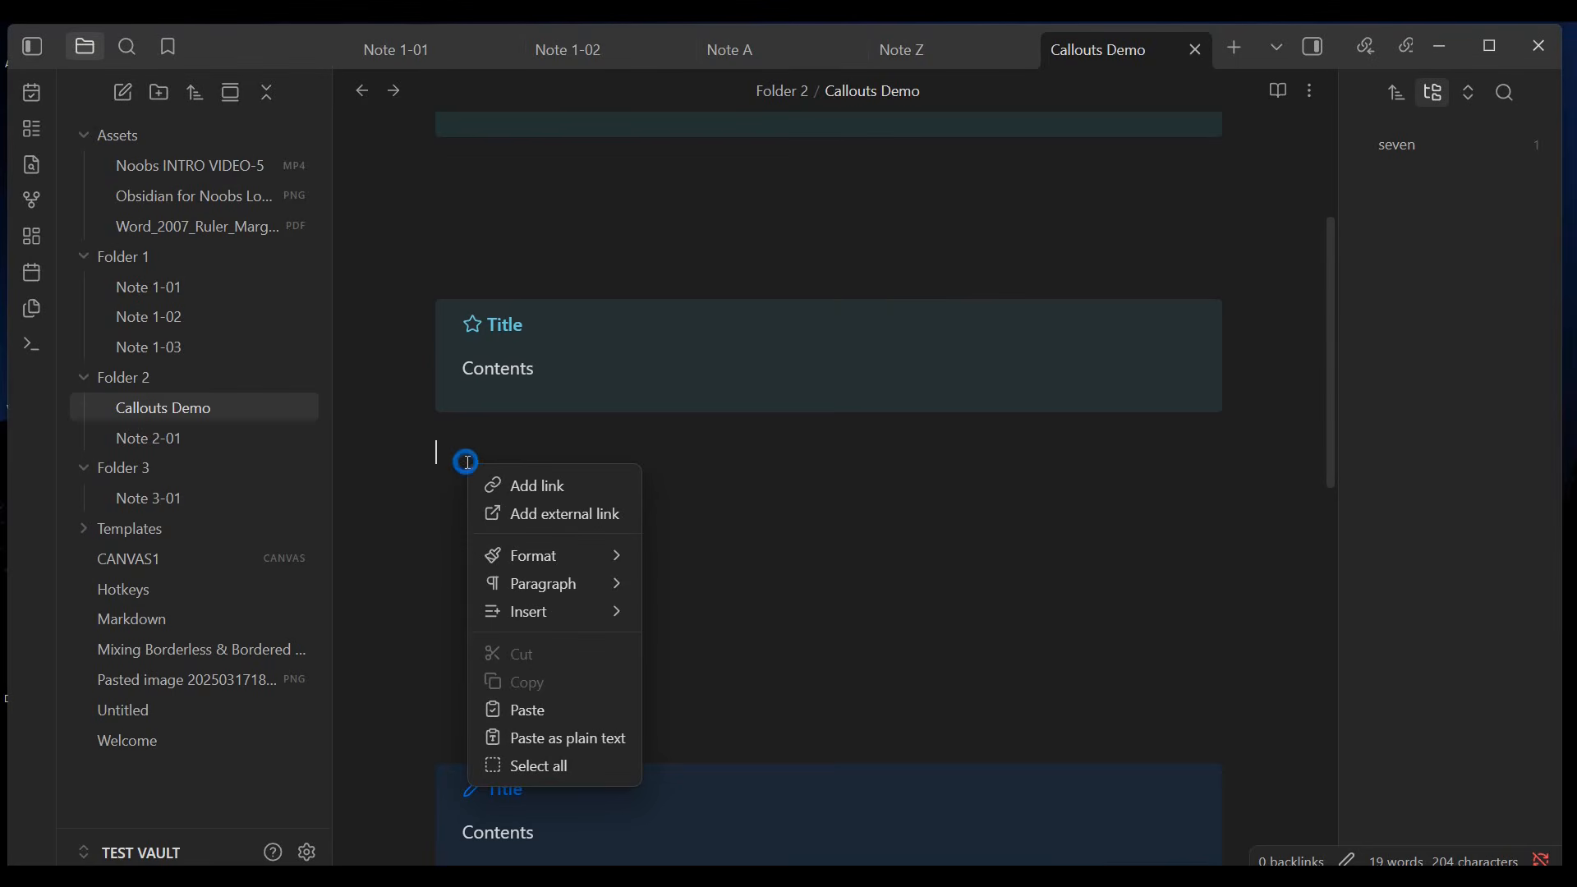
mouse_move(531, 617)
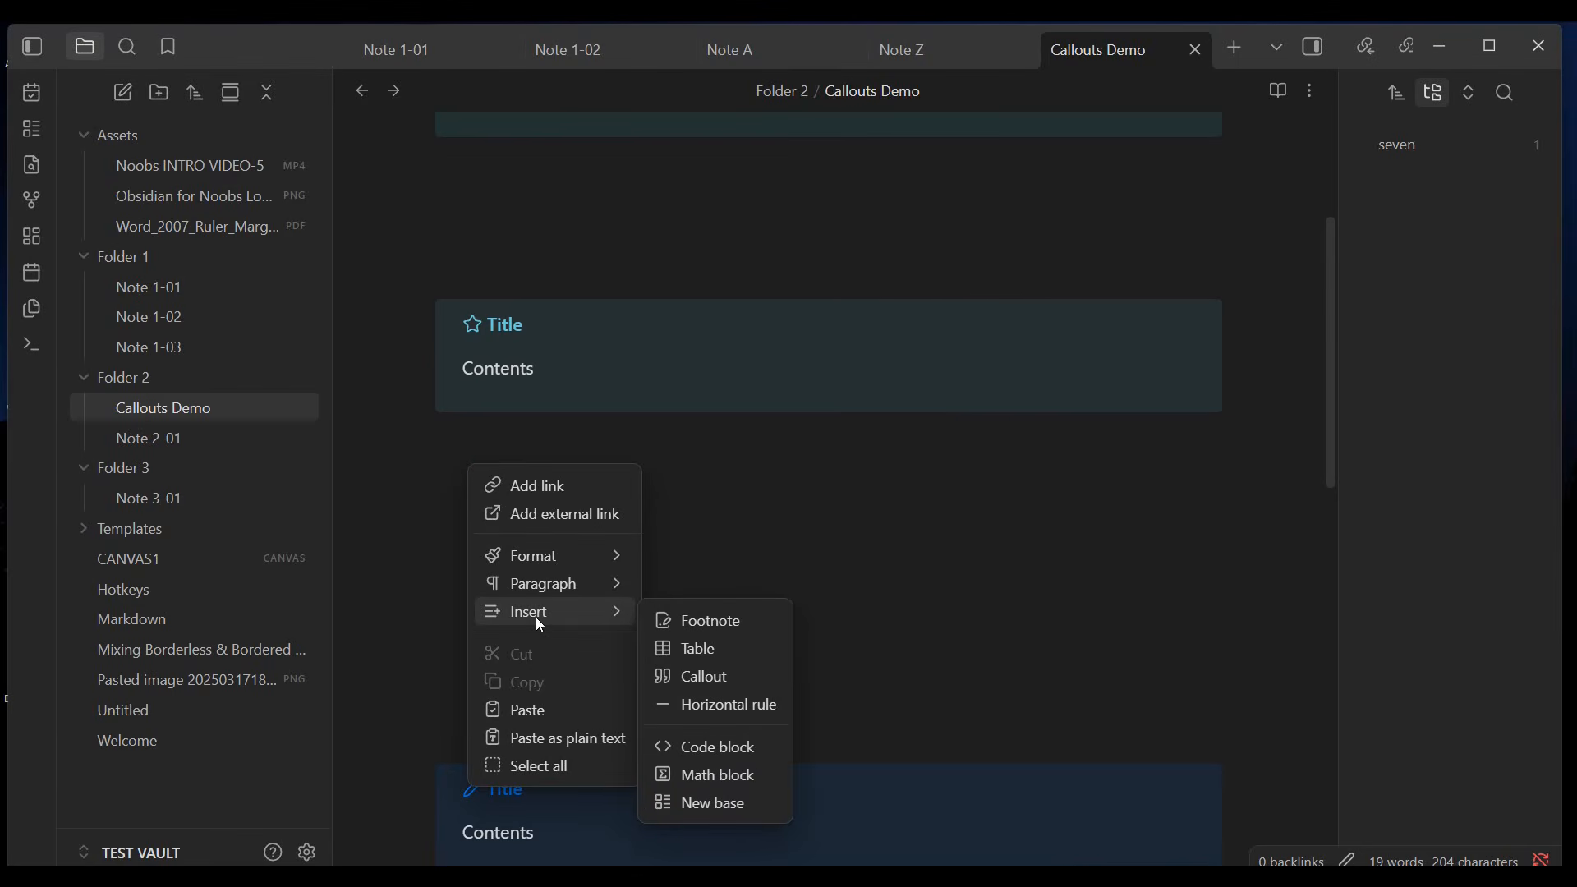
left_click(687, 673)
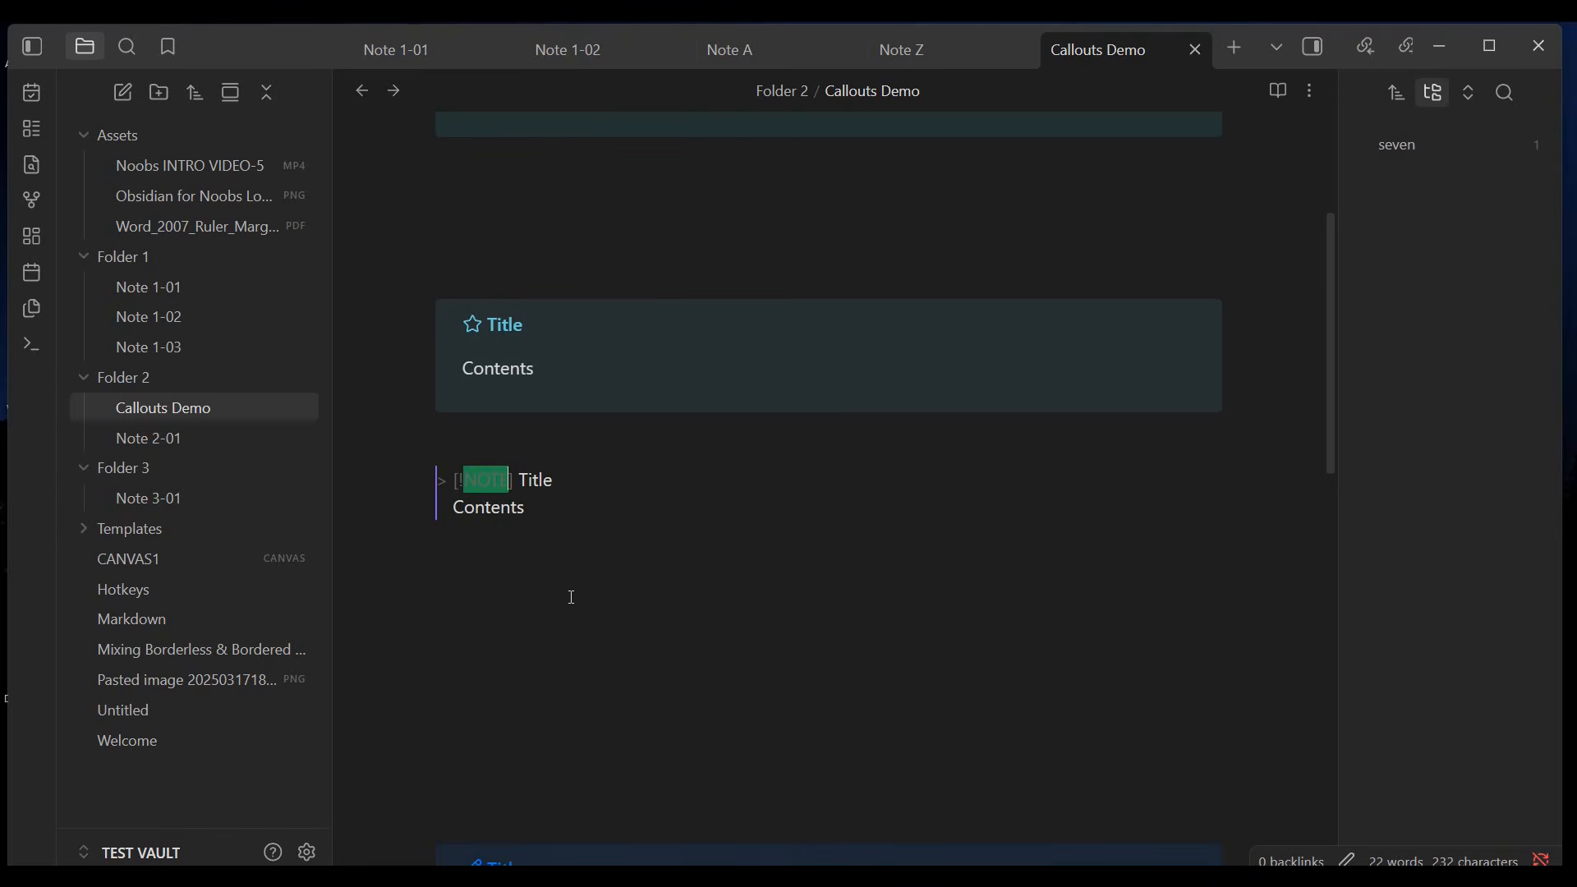
type("cusrt")
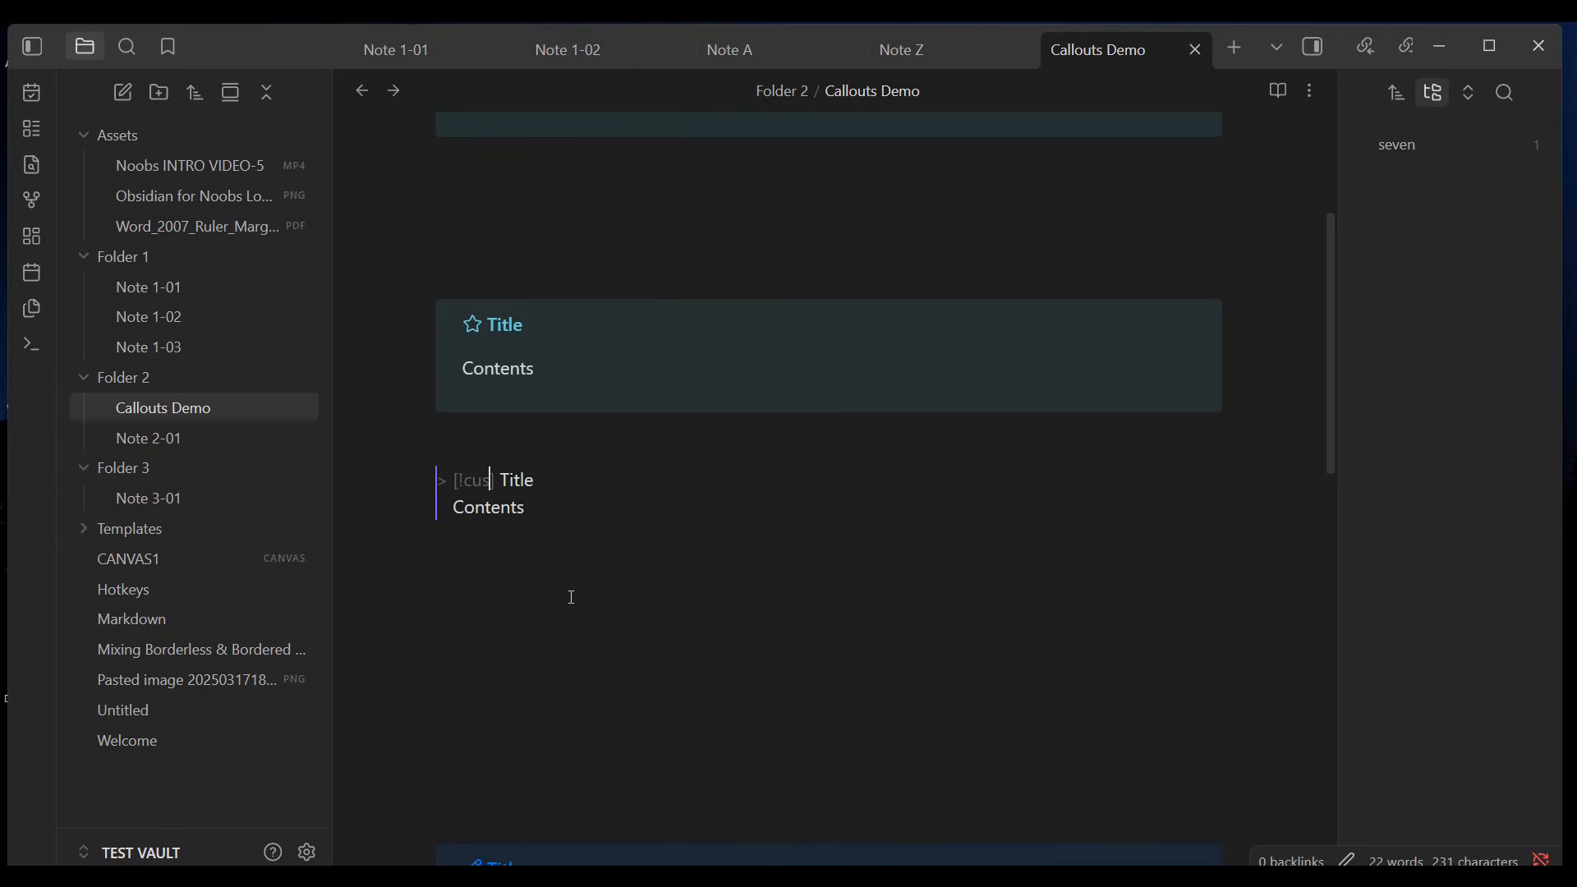
key("BackSpace")
key("BackSpace")
type("tom")
left_click(571, 598)
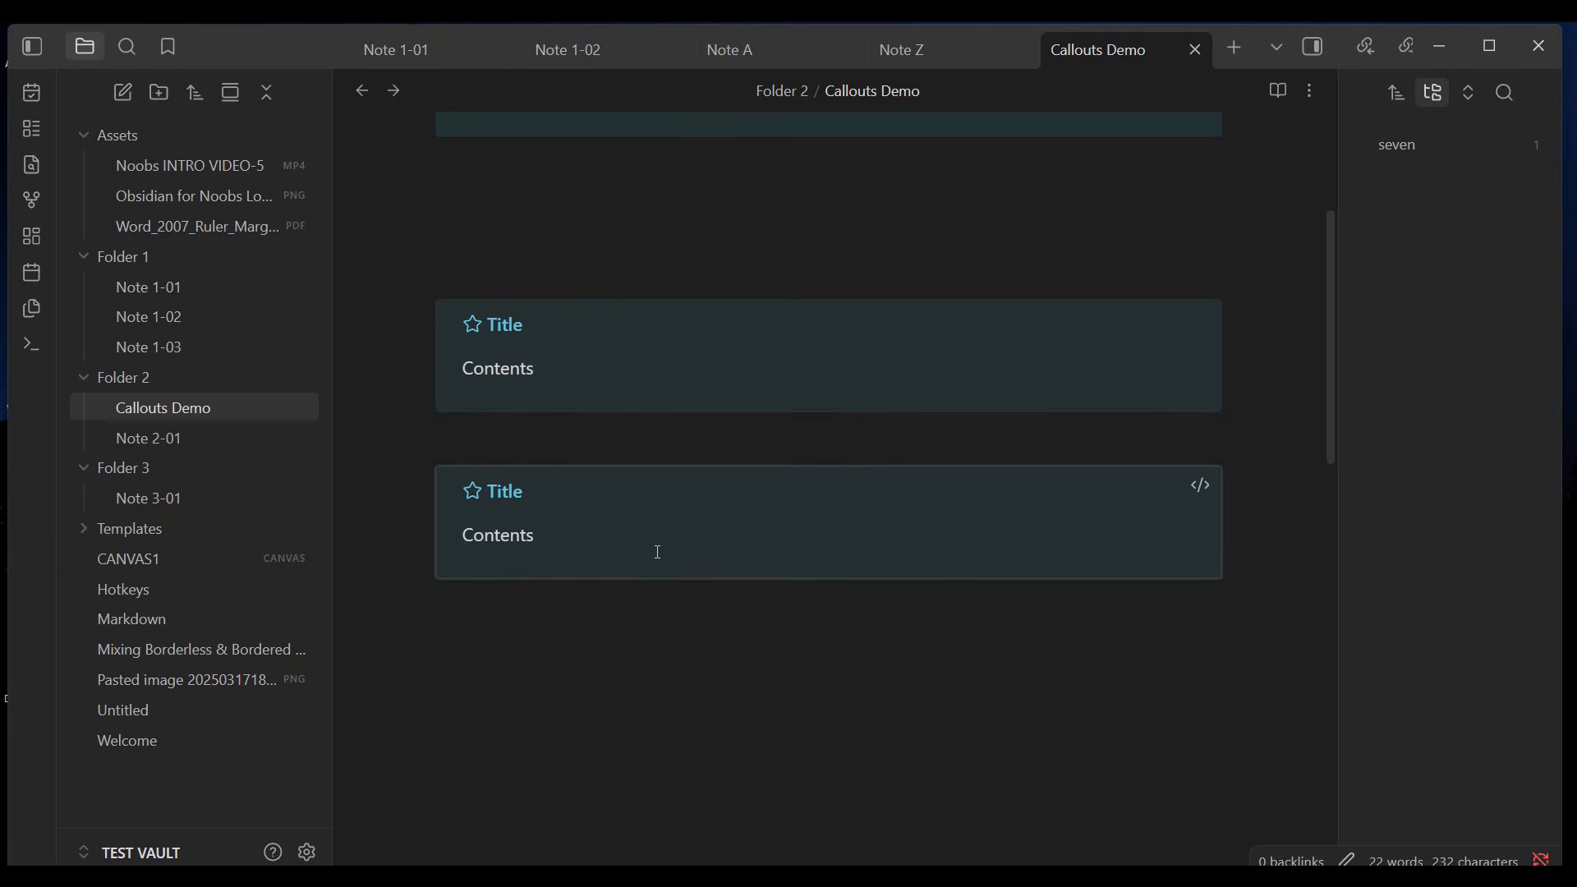
- Check the snippet in Notepad, minimize it, and open the icon catalogue on the Lucide website in the browser
left_click(562, 871)
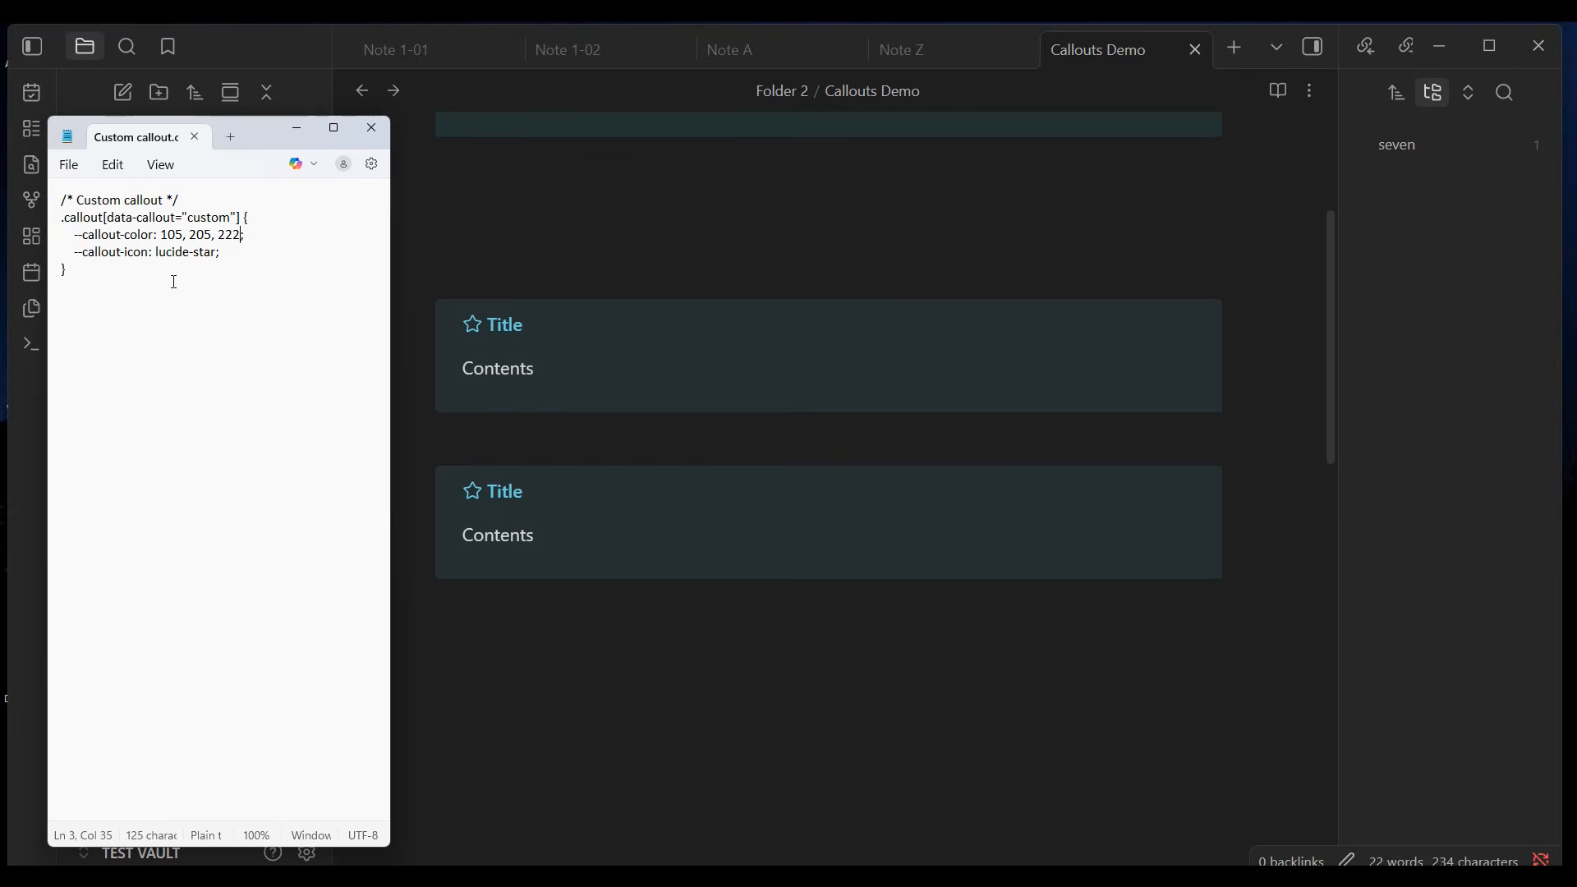
left_click(296, 129)
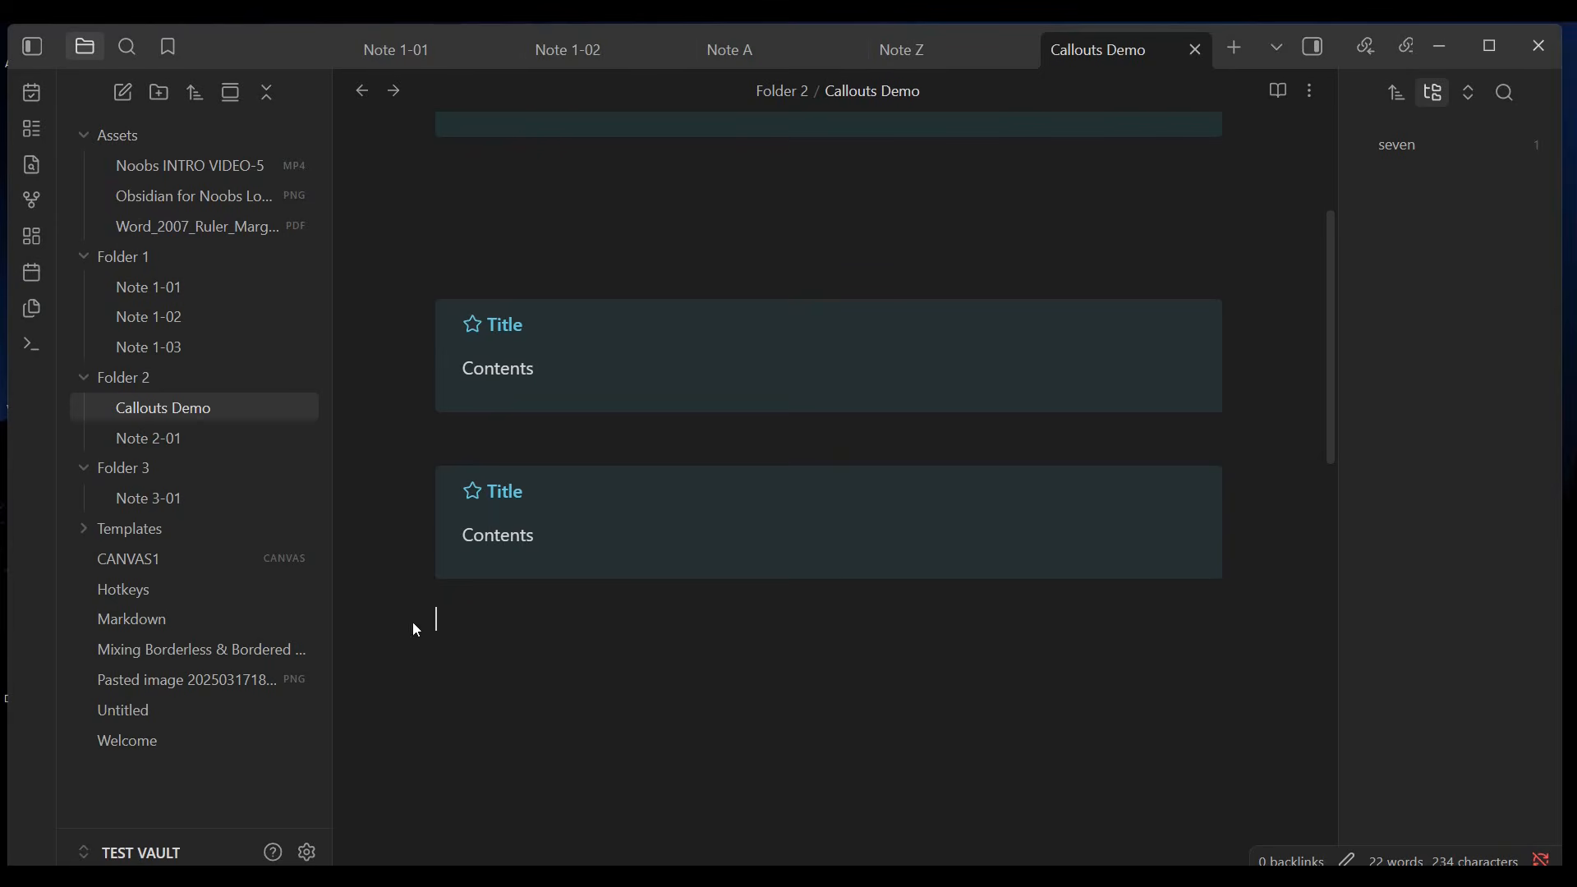
key("alt+Tab")
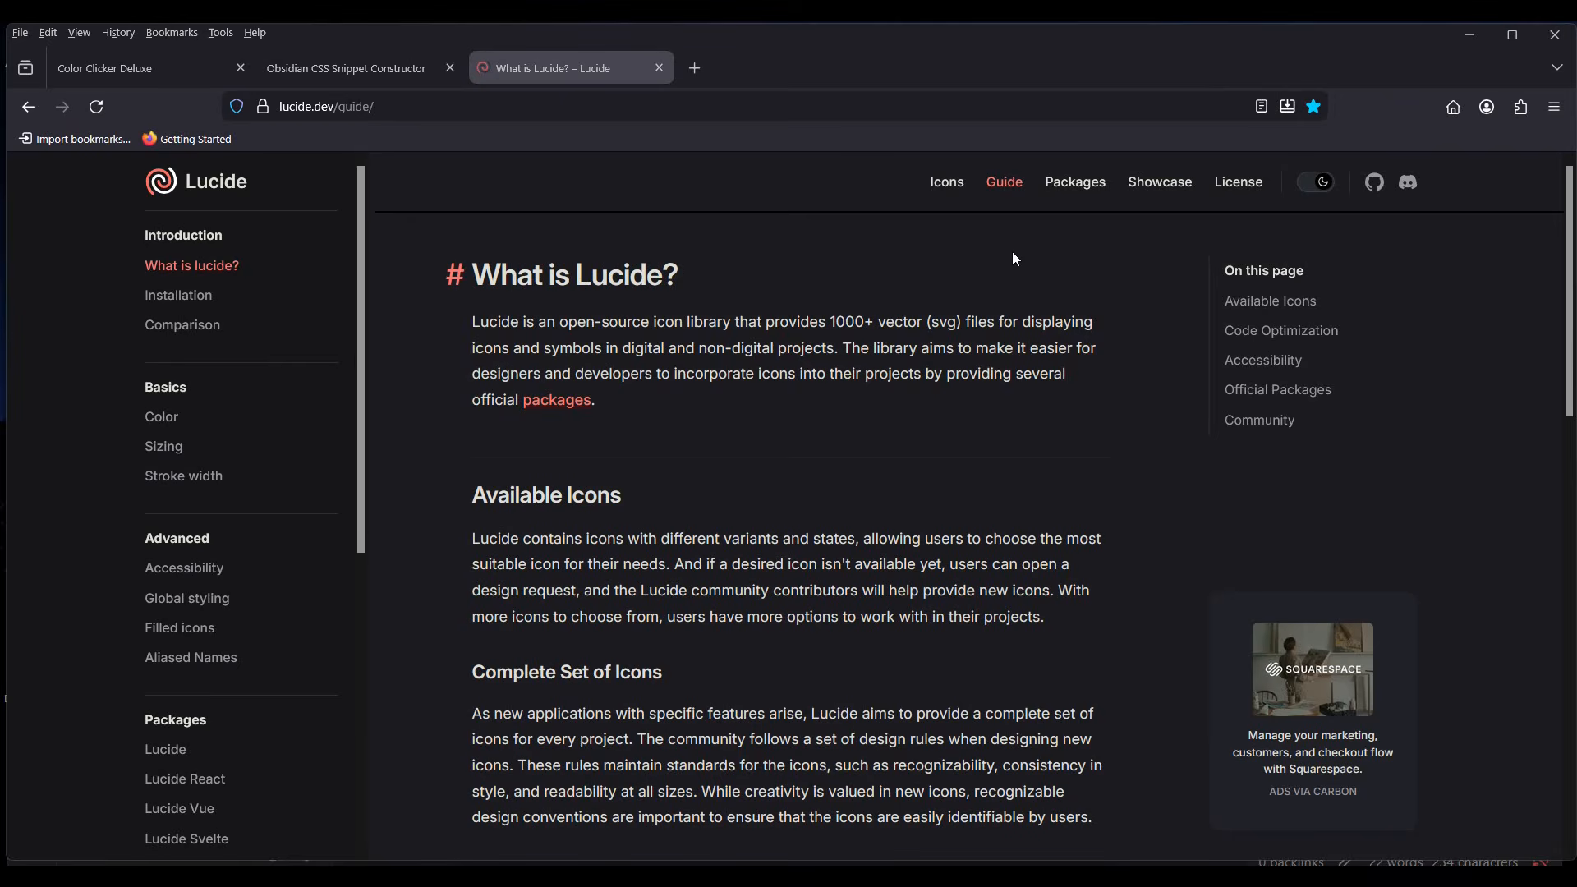
left_click(948, 185)
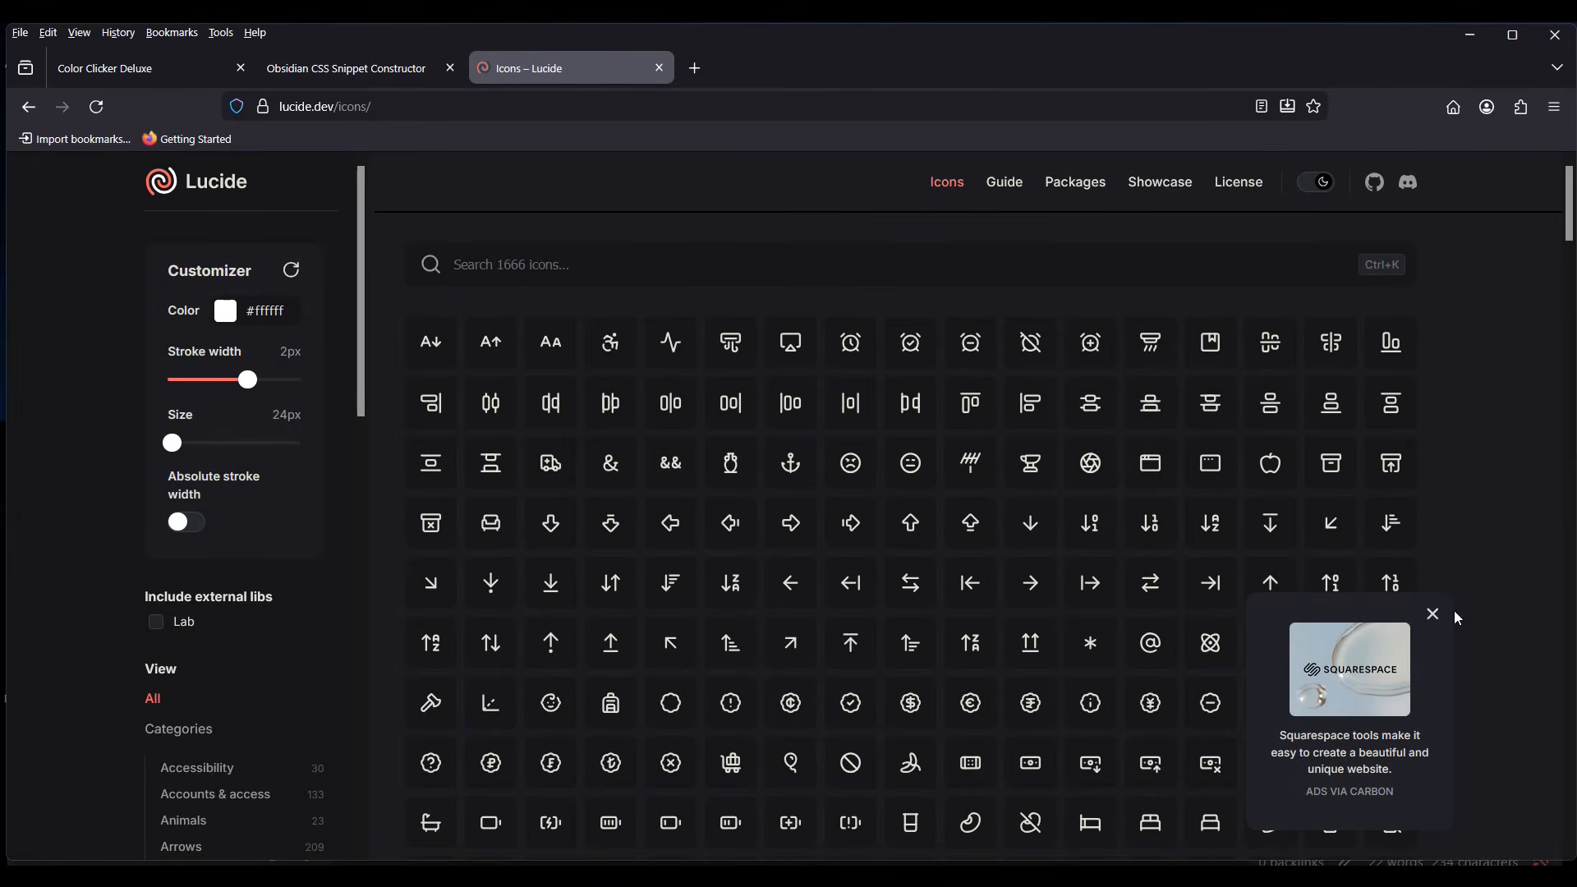
left_click(1433, 614)
- Browse the Lucide icon catalogue and search it for "link"
scroll(1445, 546, "down", 4)
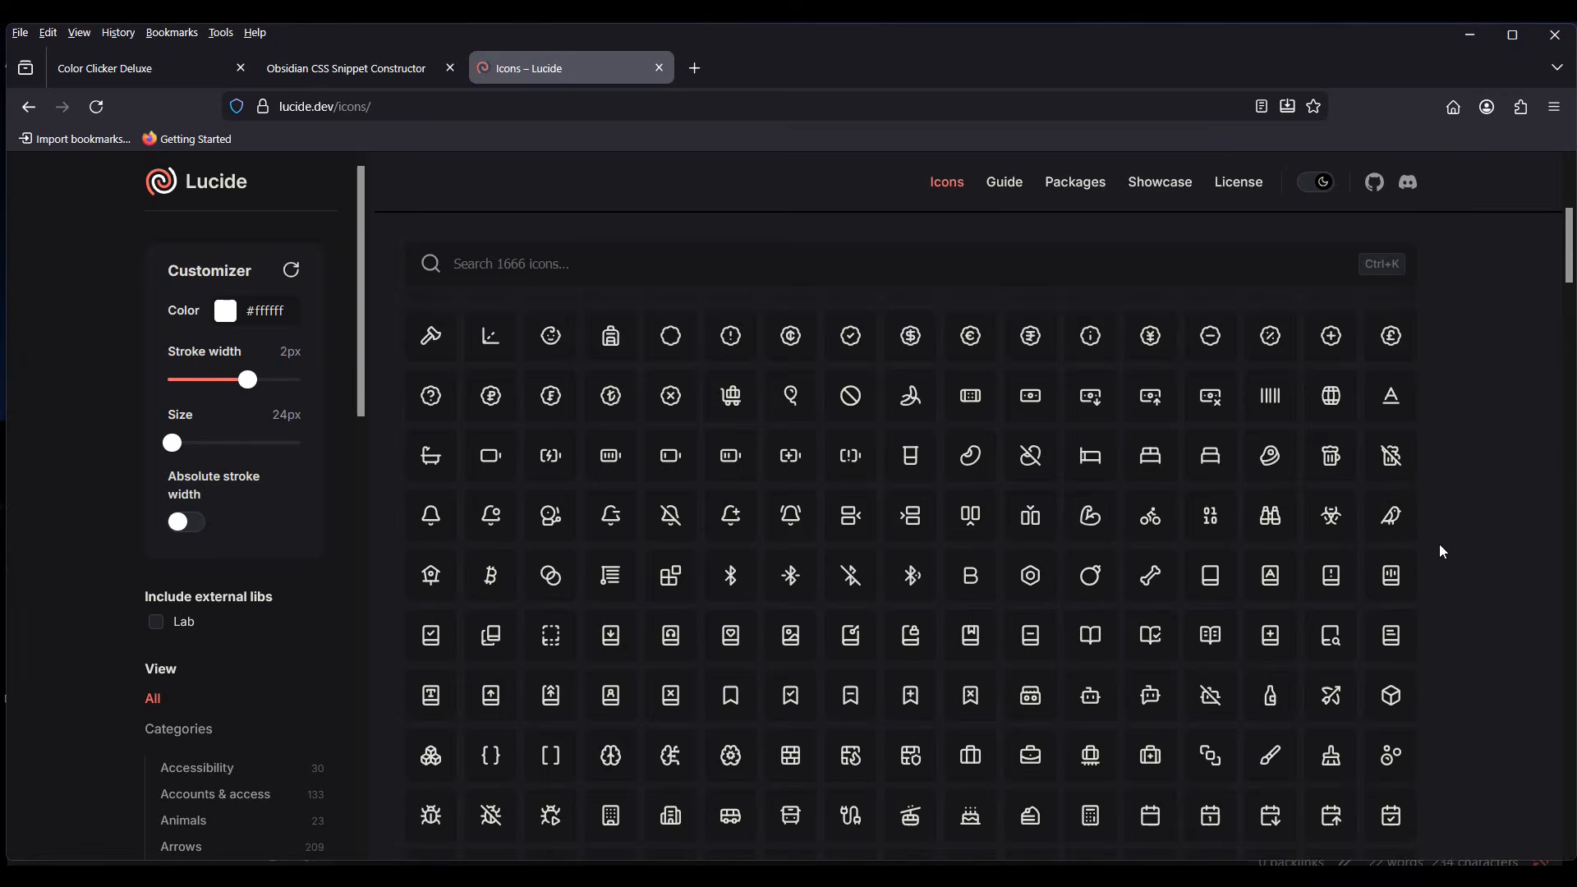
scroll(1442, 550, "down", 10)
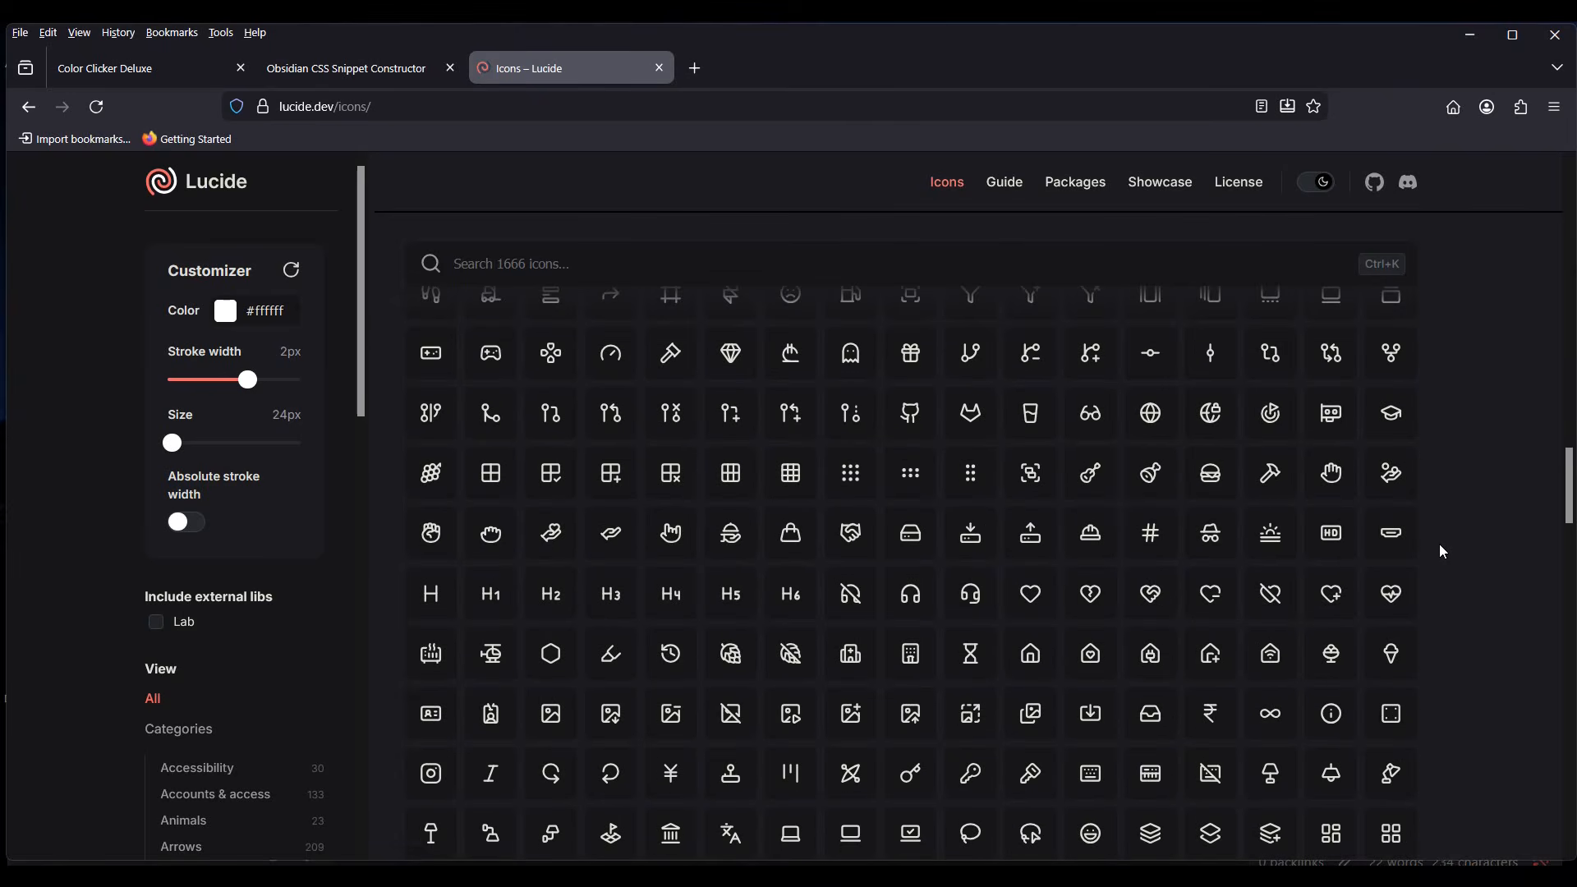
scroll(1439, 546, "up", 15)
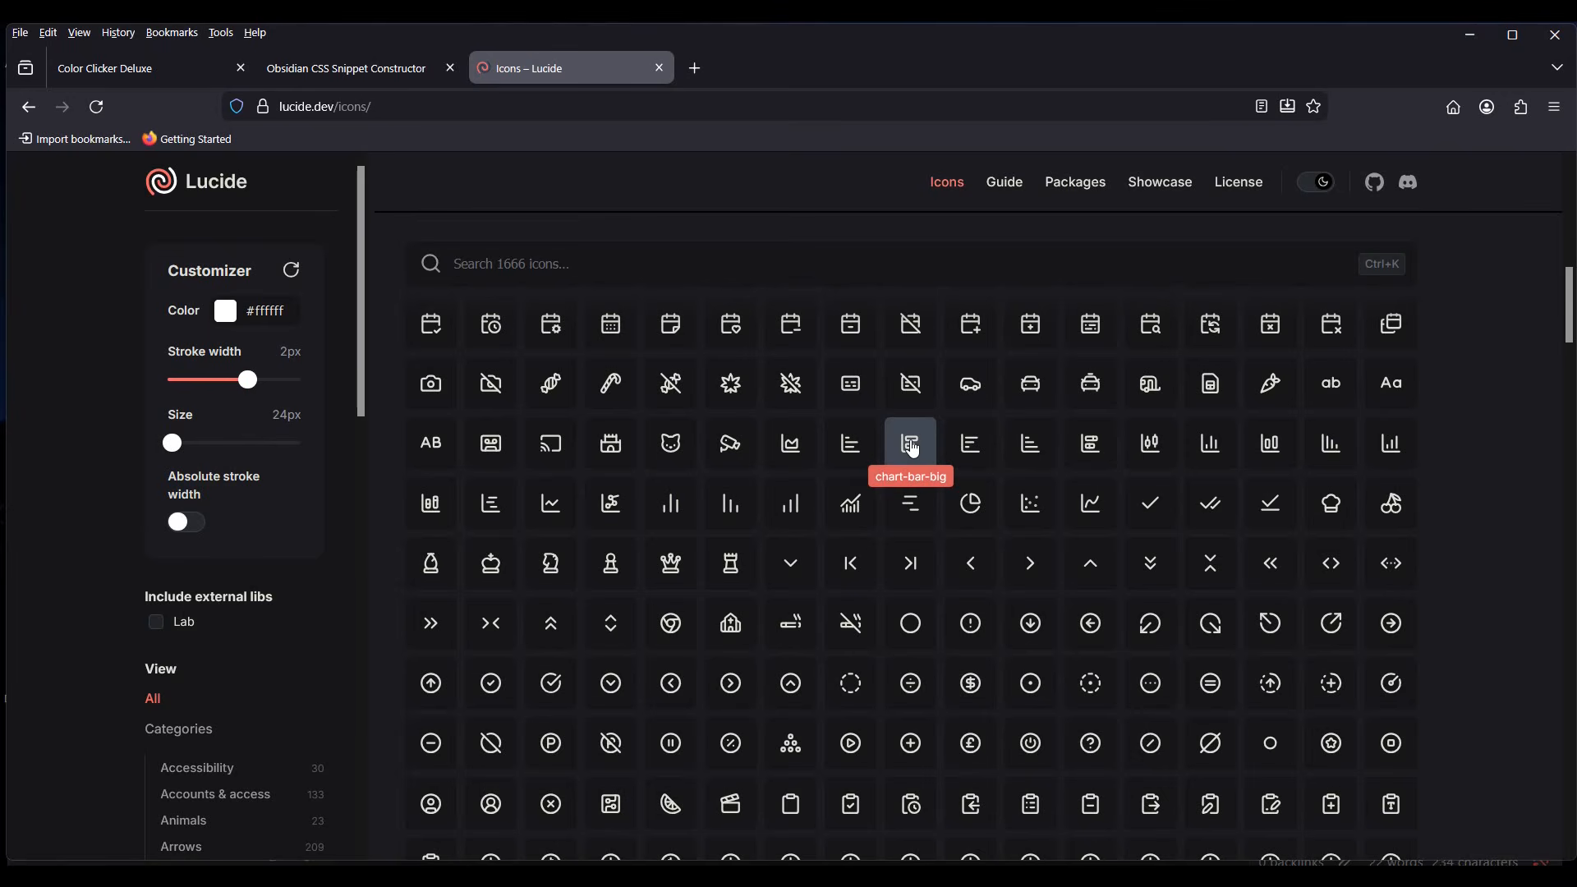
scroll(914, 448, "down", 6)
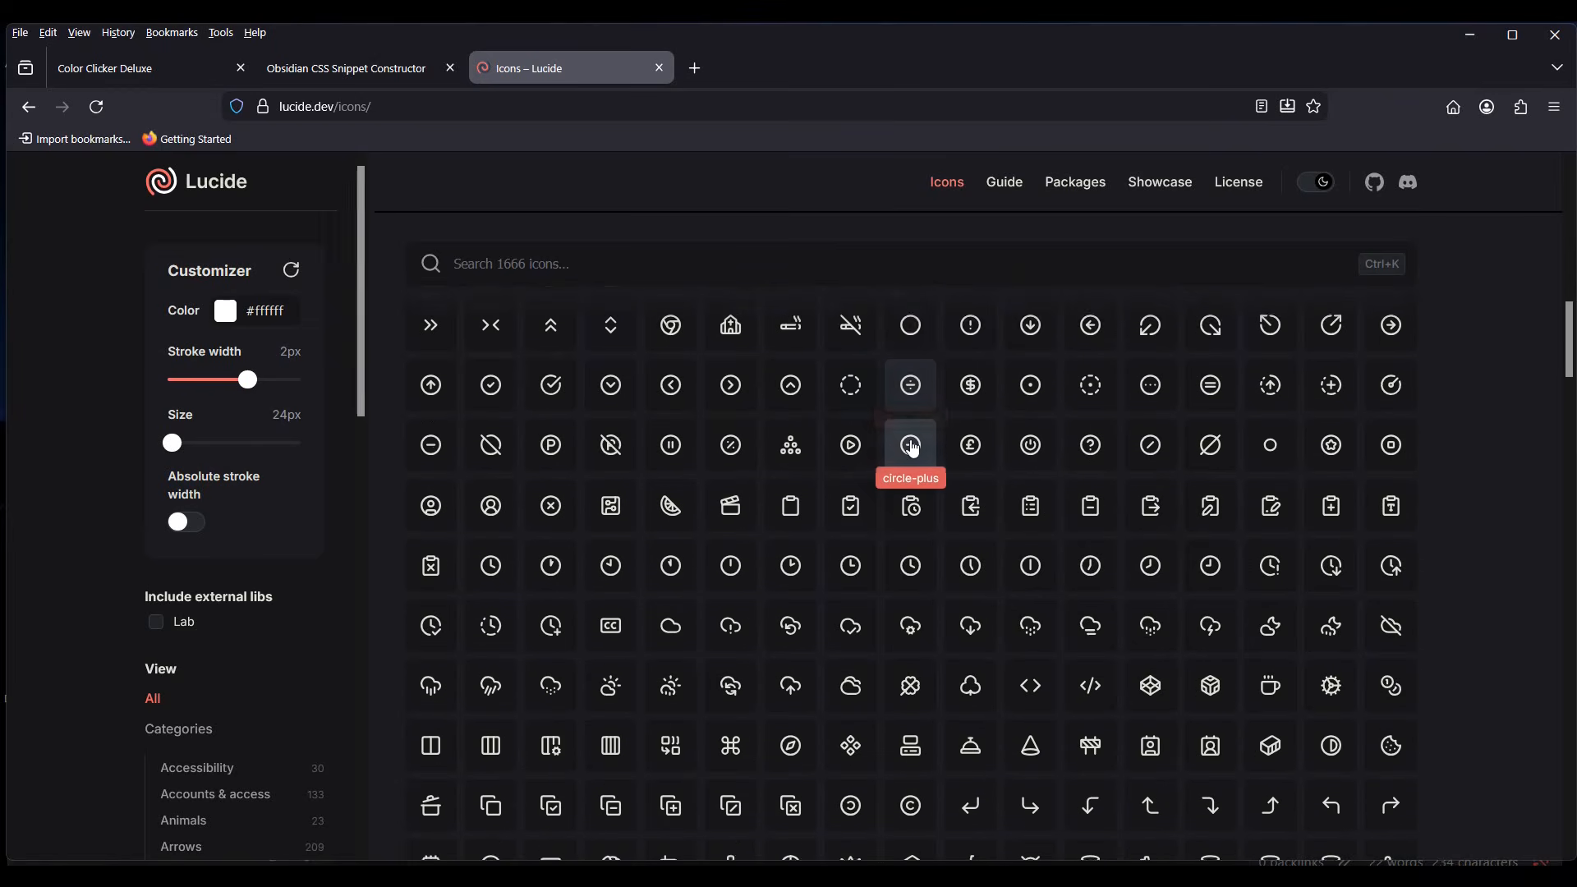
key("ctrl+k")
type("link")
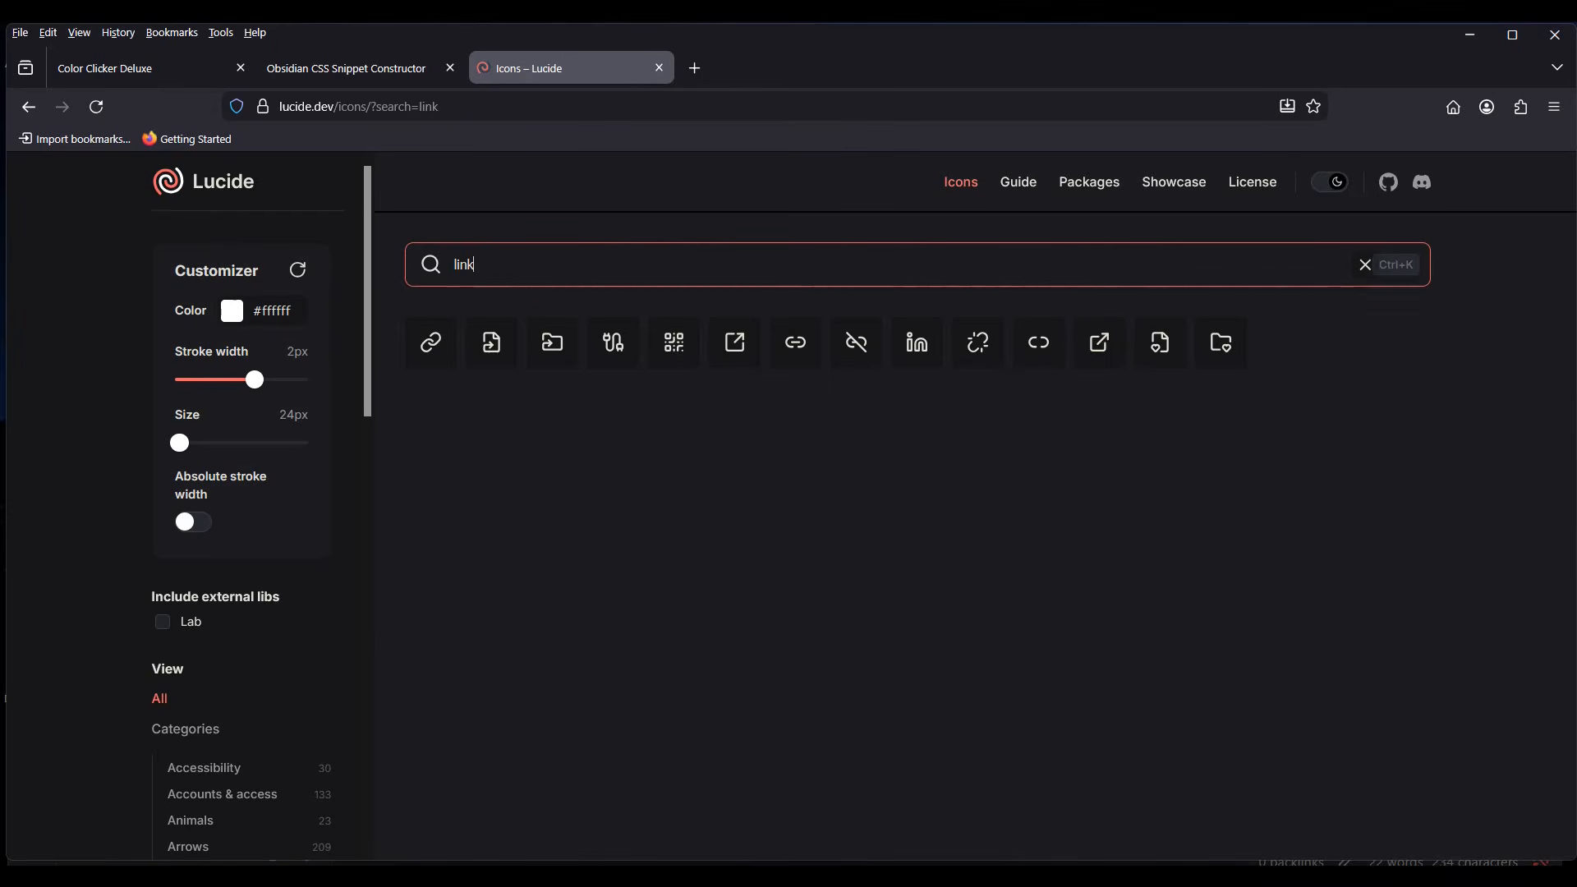
- Switch to Notepad, set the callout-icon in Custom callout.css to lucide-external-link, and save and minimize the file
left_click(971, 876)
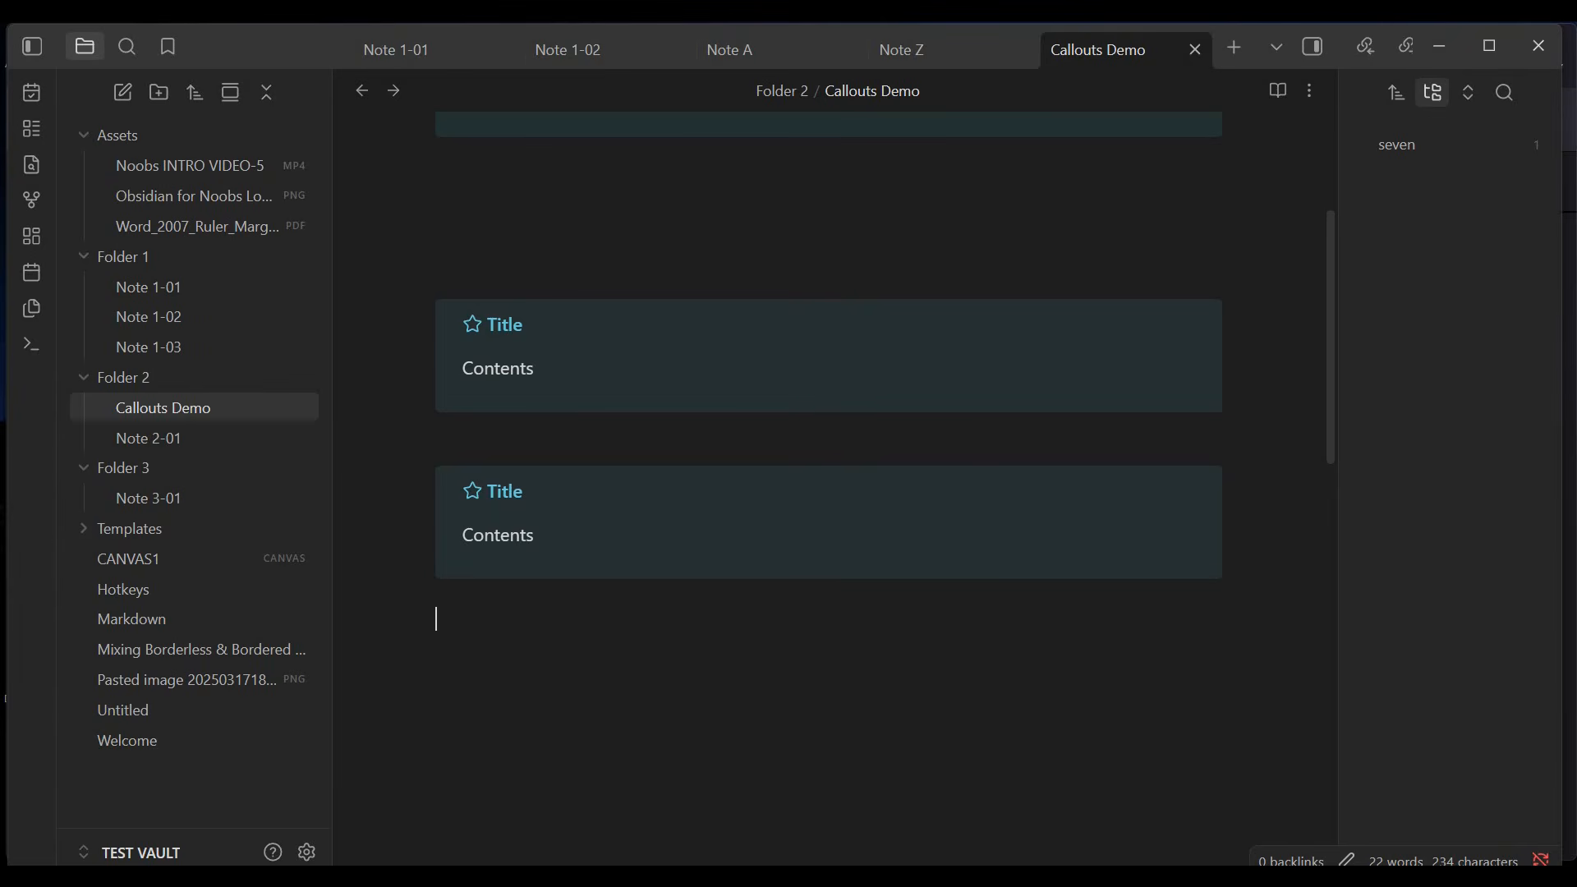
left_click(572, 876)
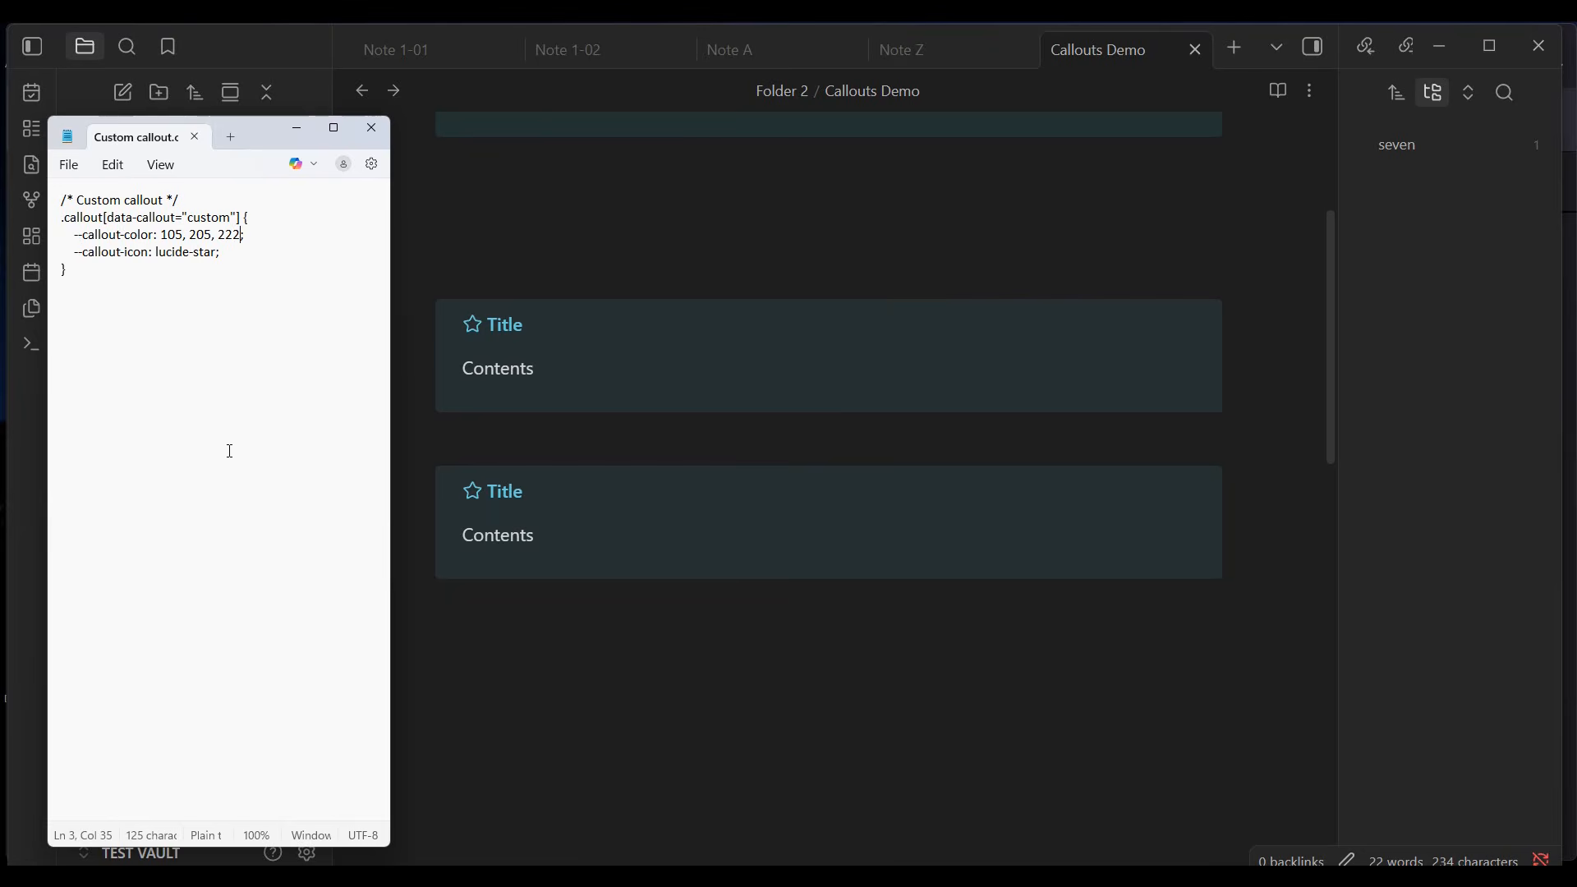
left_click_drag(212, 255, 194, 254)
type("external-link")
left_click(69, 165)
left_click(79, 344)
left_click(289, 128)
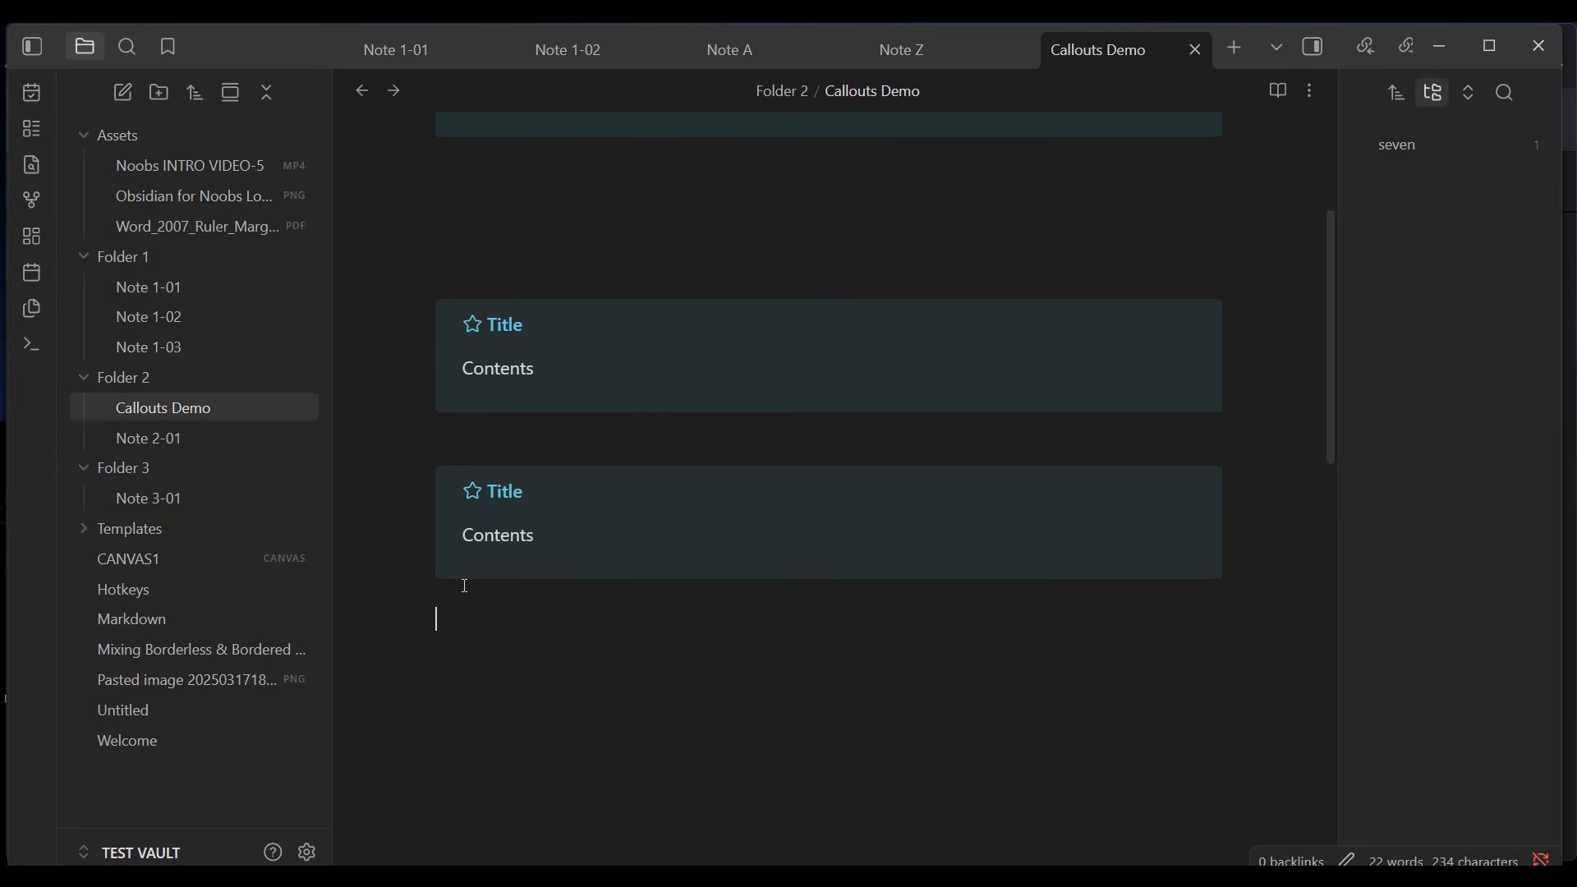
- In Obsidian, insert another callout below the last star callout, set its type identifier to custom, and render it
right_click(530, 632)
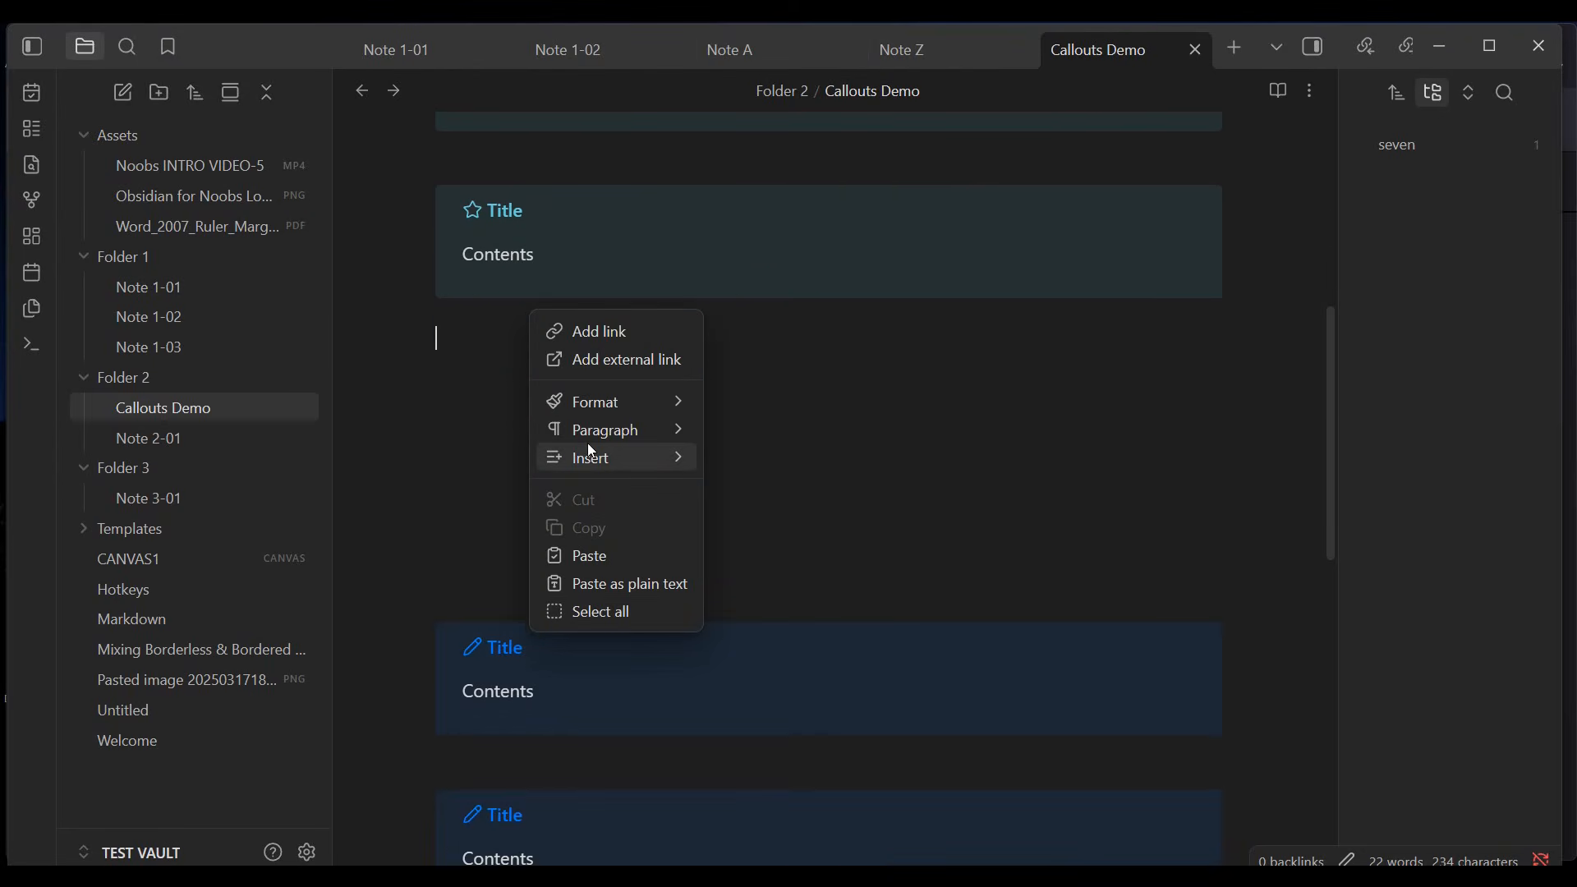
mouse_move(593, 460)
left_click(755, 525)
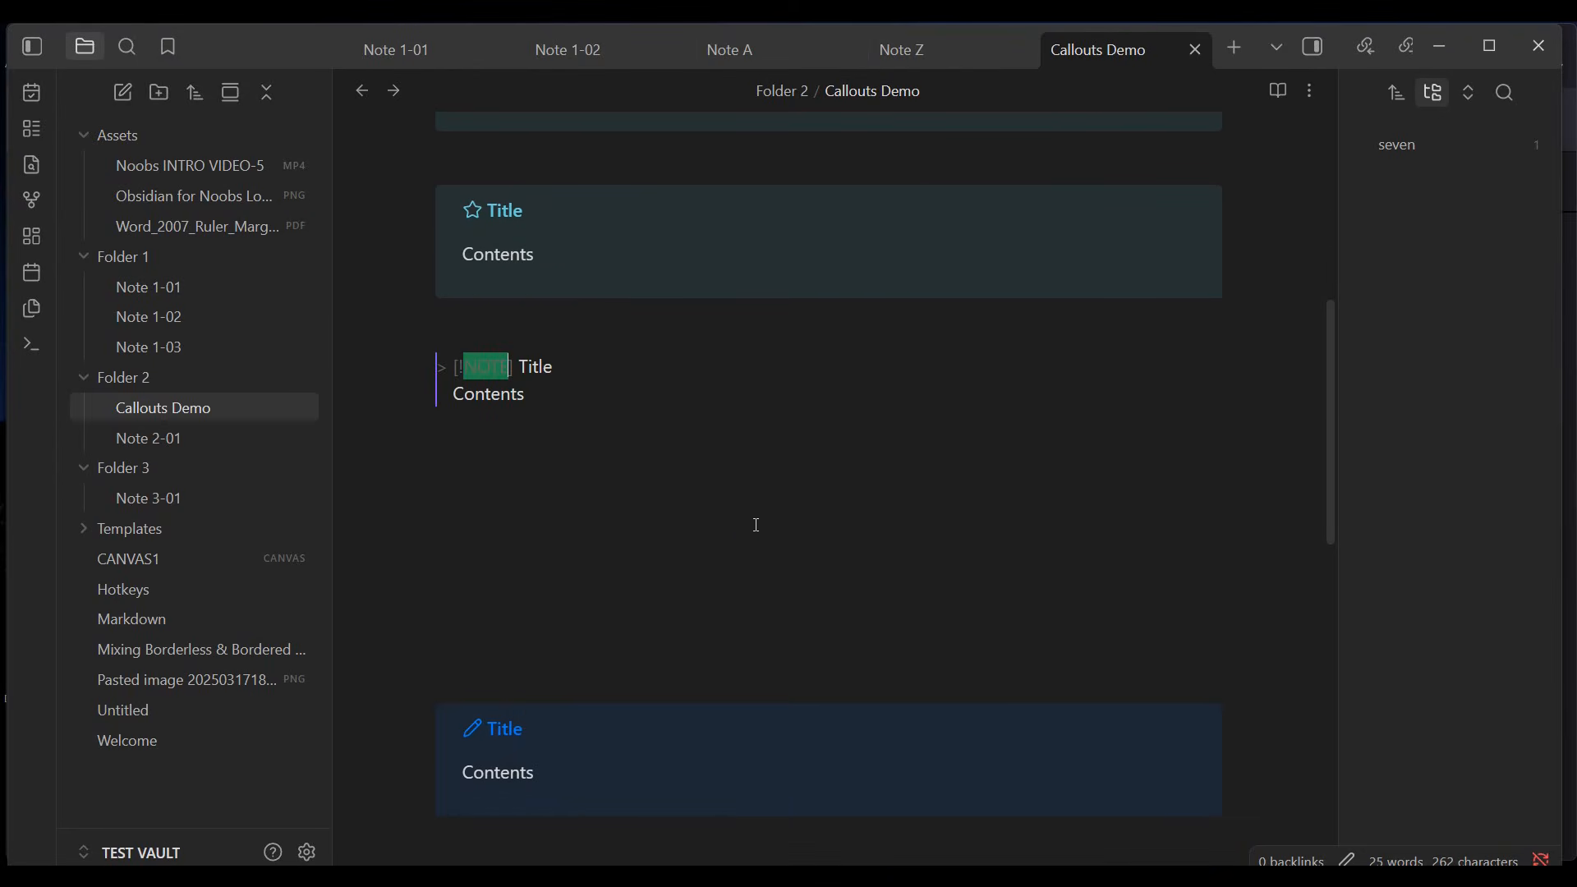
type("cus")
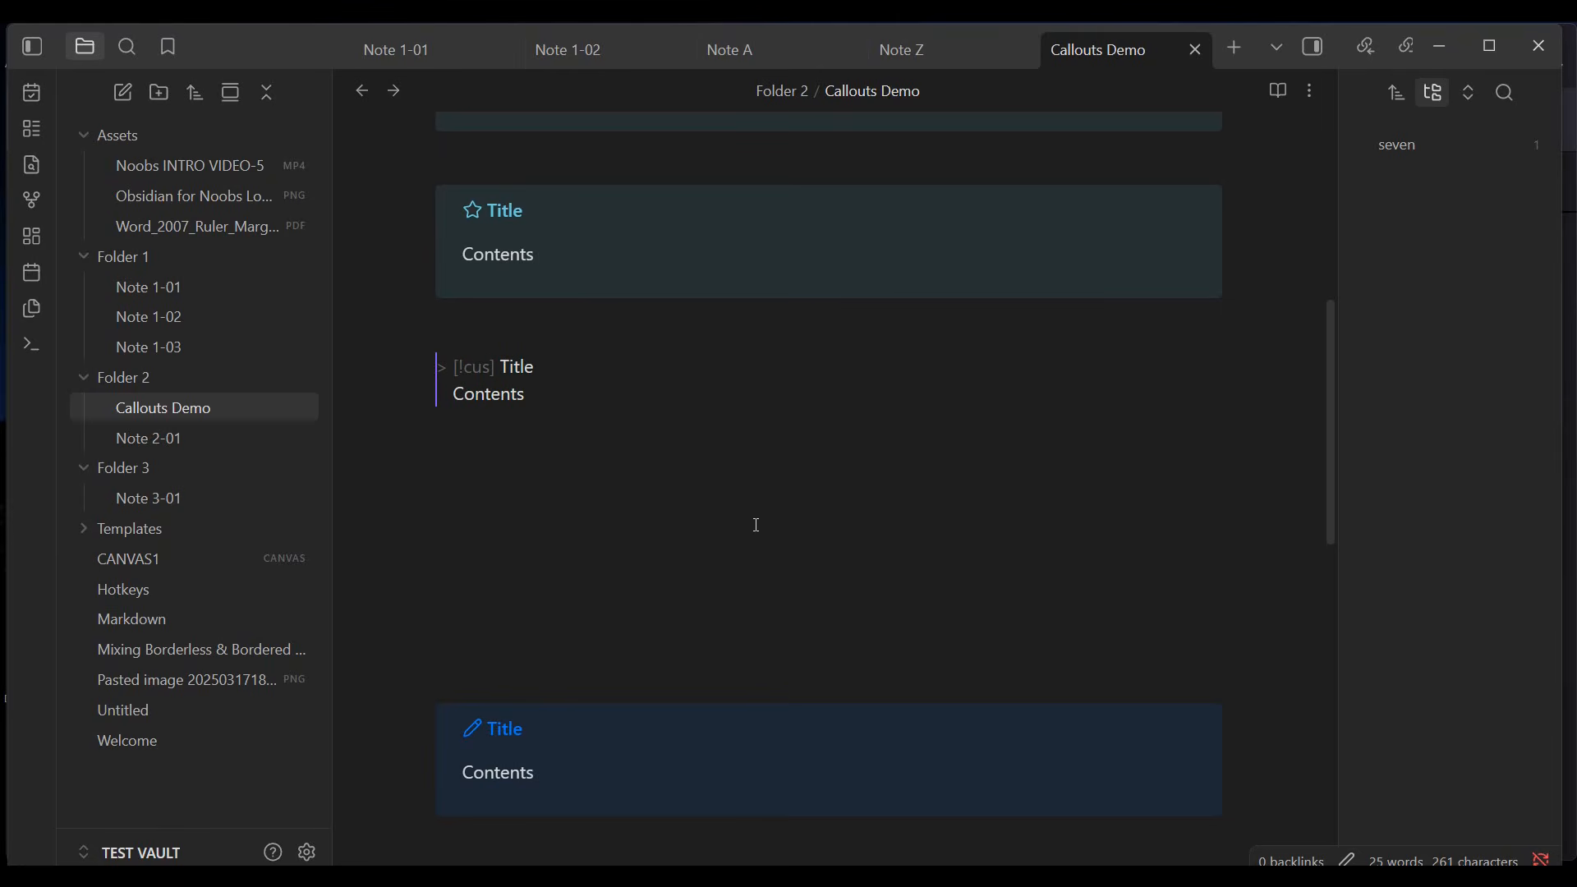
type("tom")
left_click(528, 583)
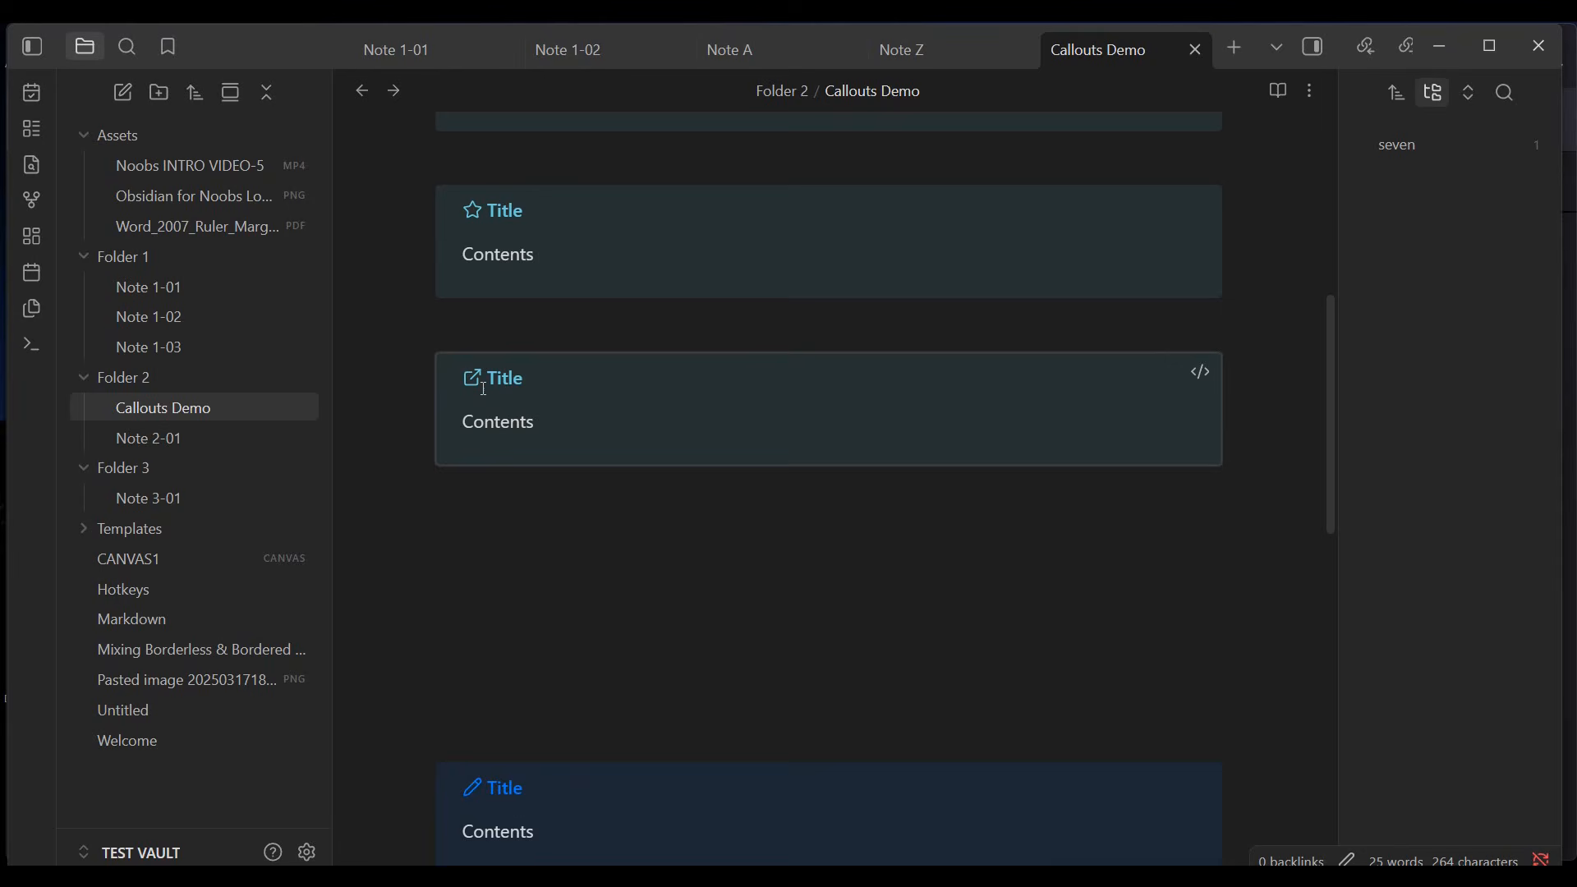
left_click(507, 558)
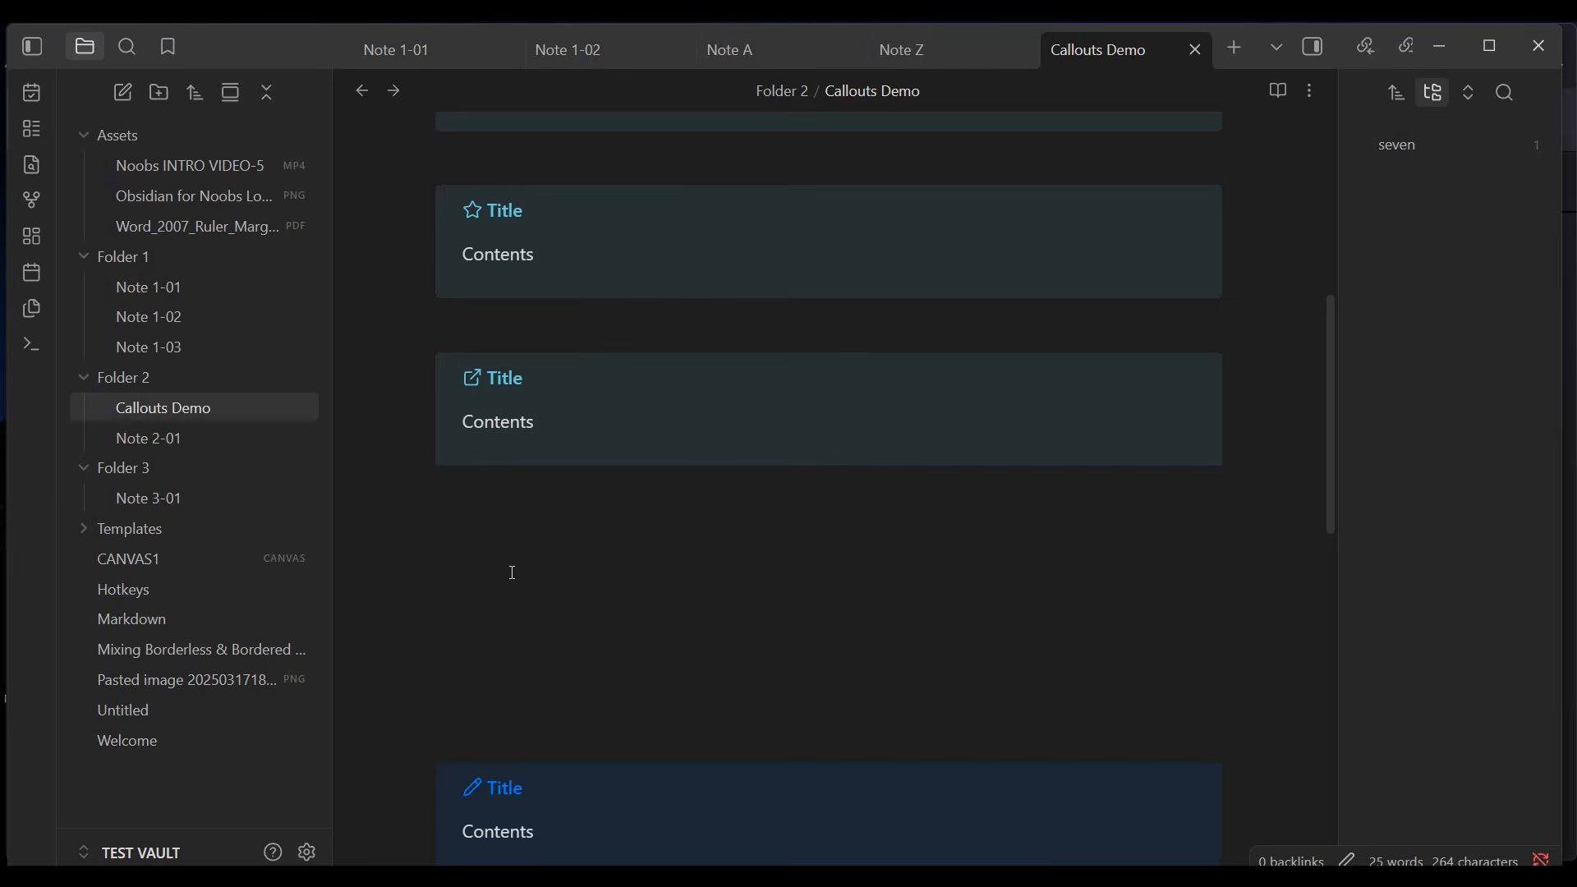
right_click(509, 571)
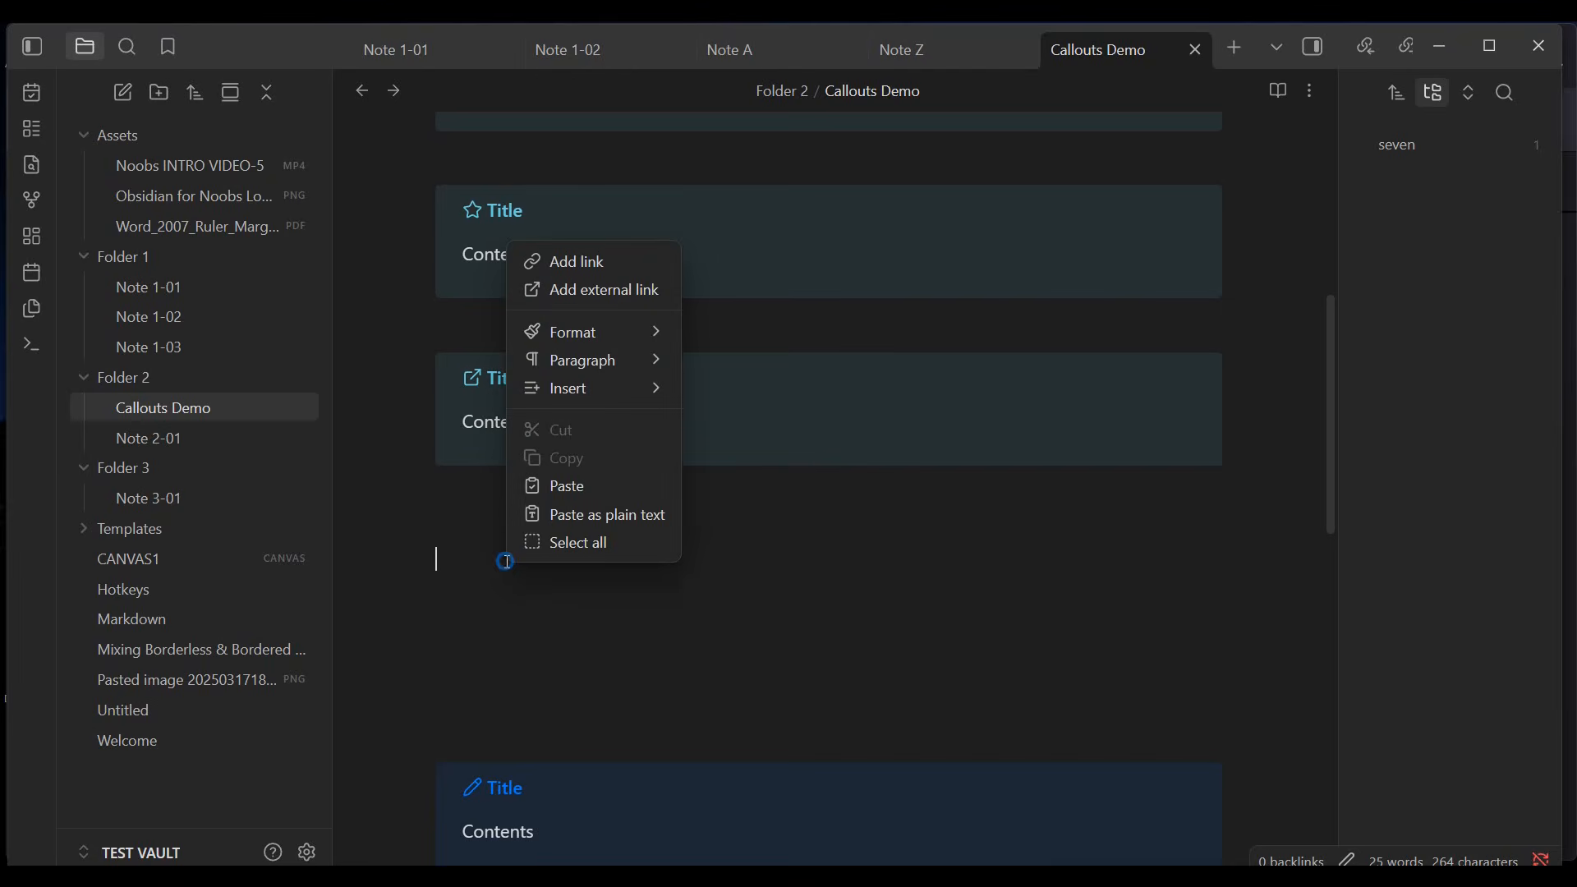
left_click(609, 292)
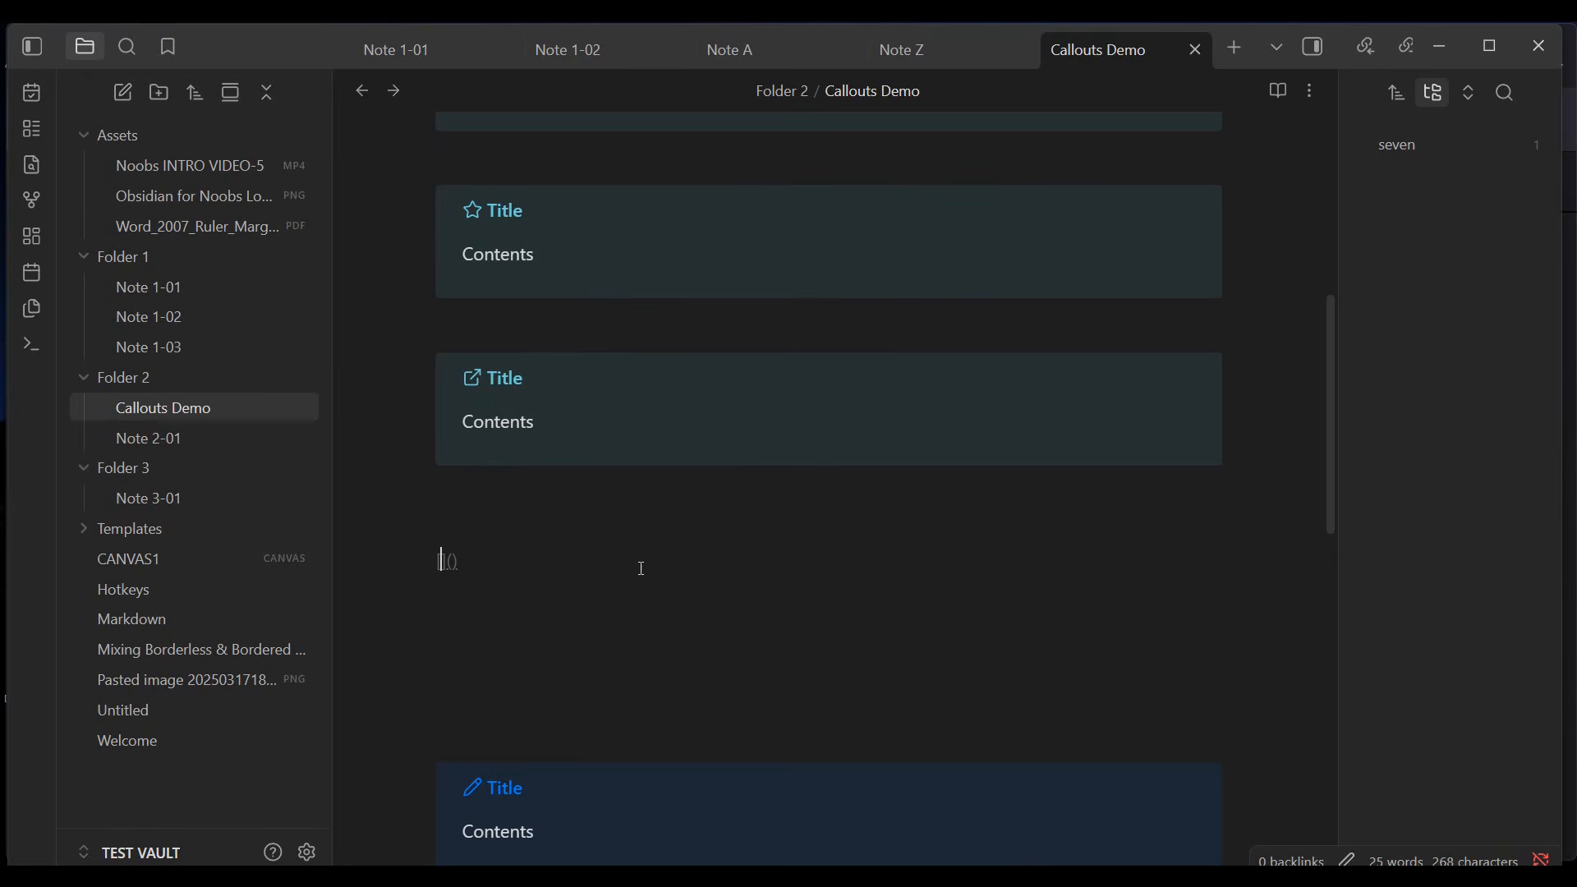
type("obsidian help")
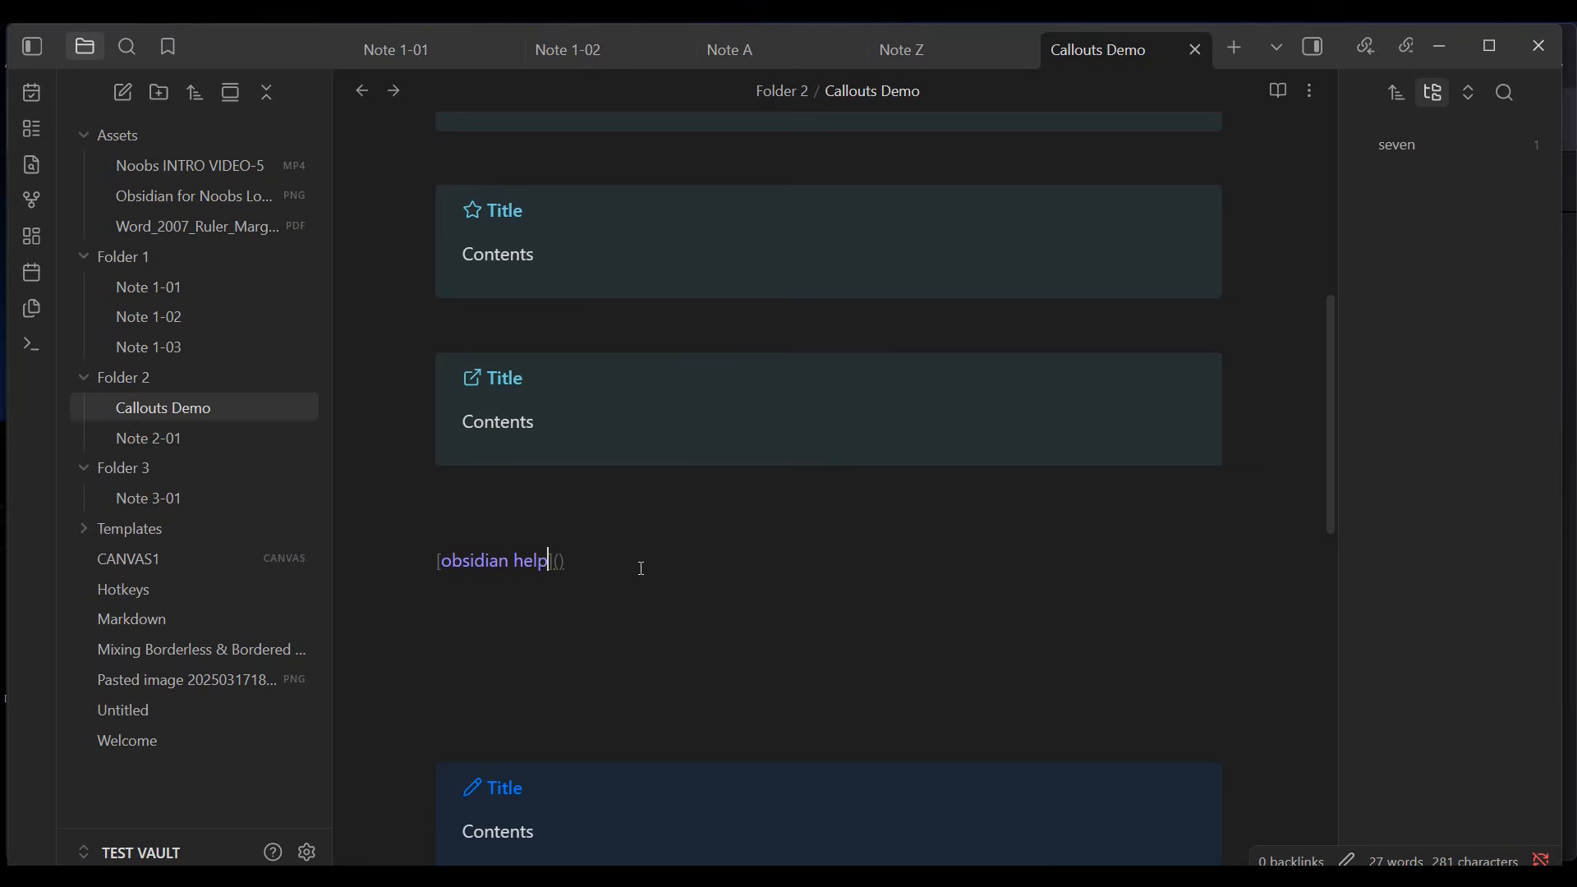
left_click(559, 562)
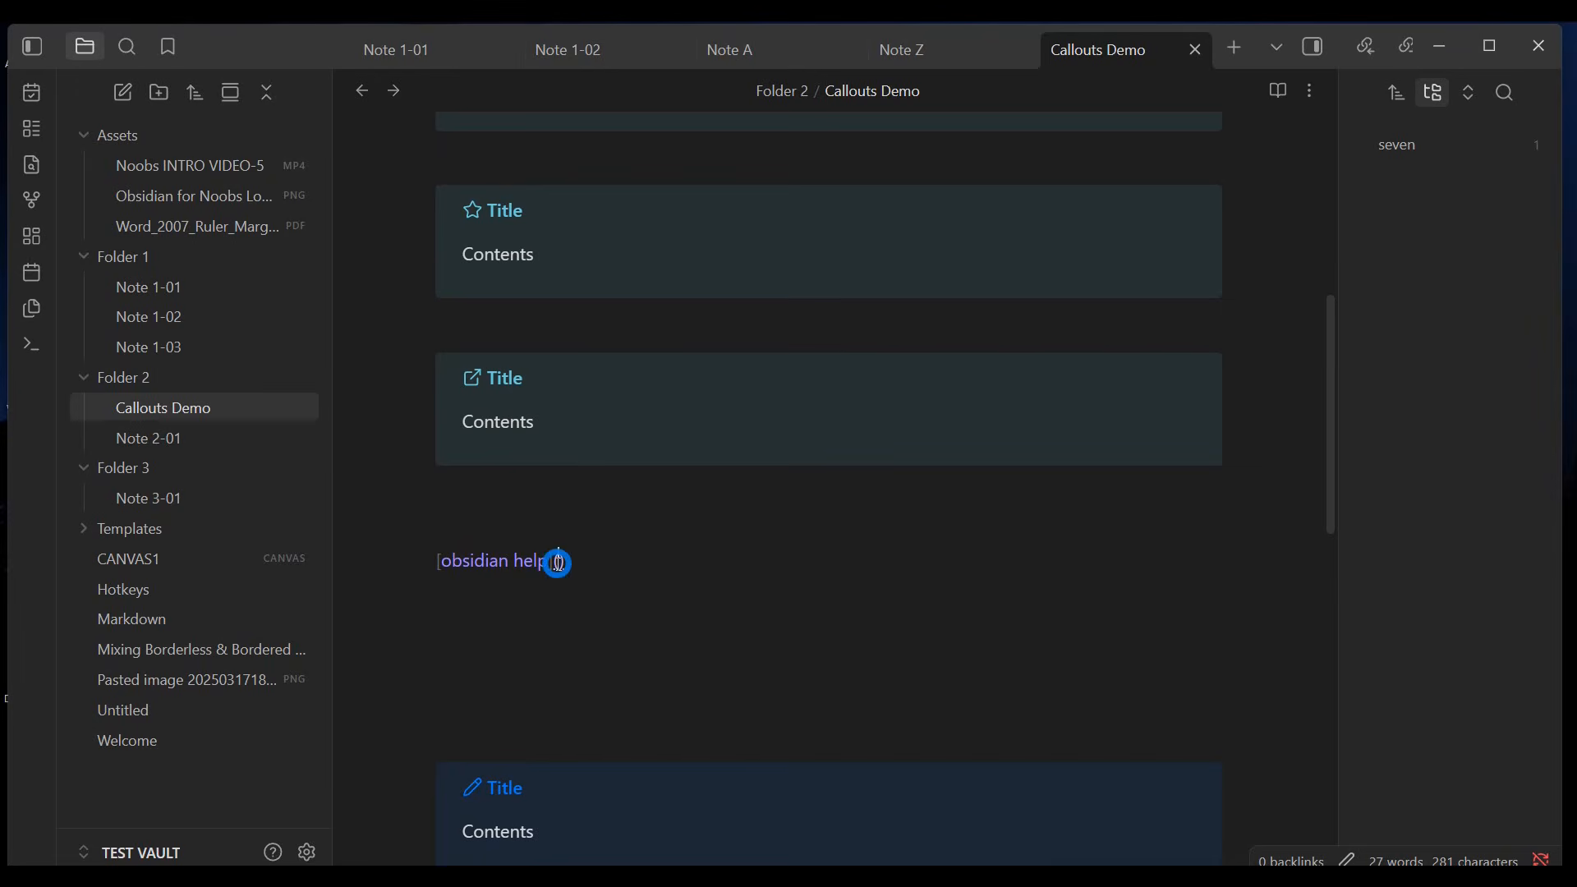
type("https://help.obsidian.md/")
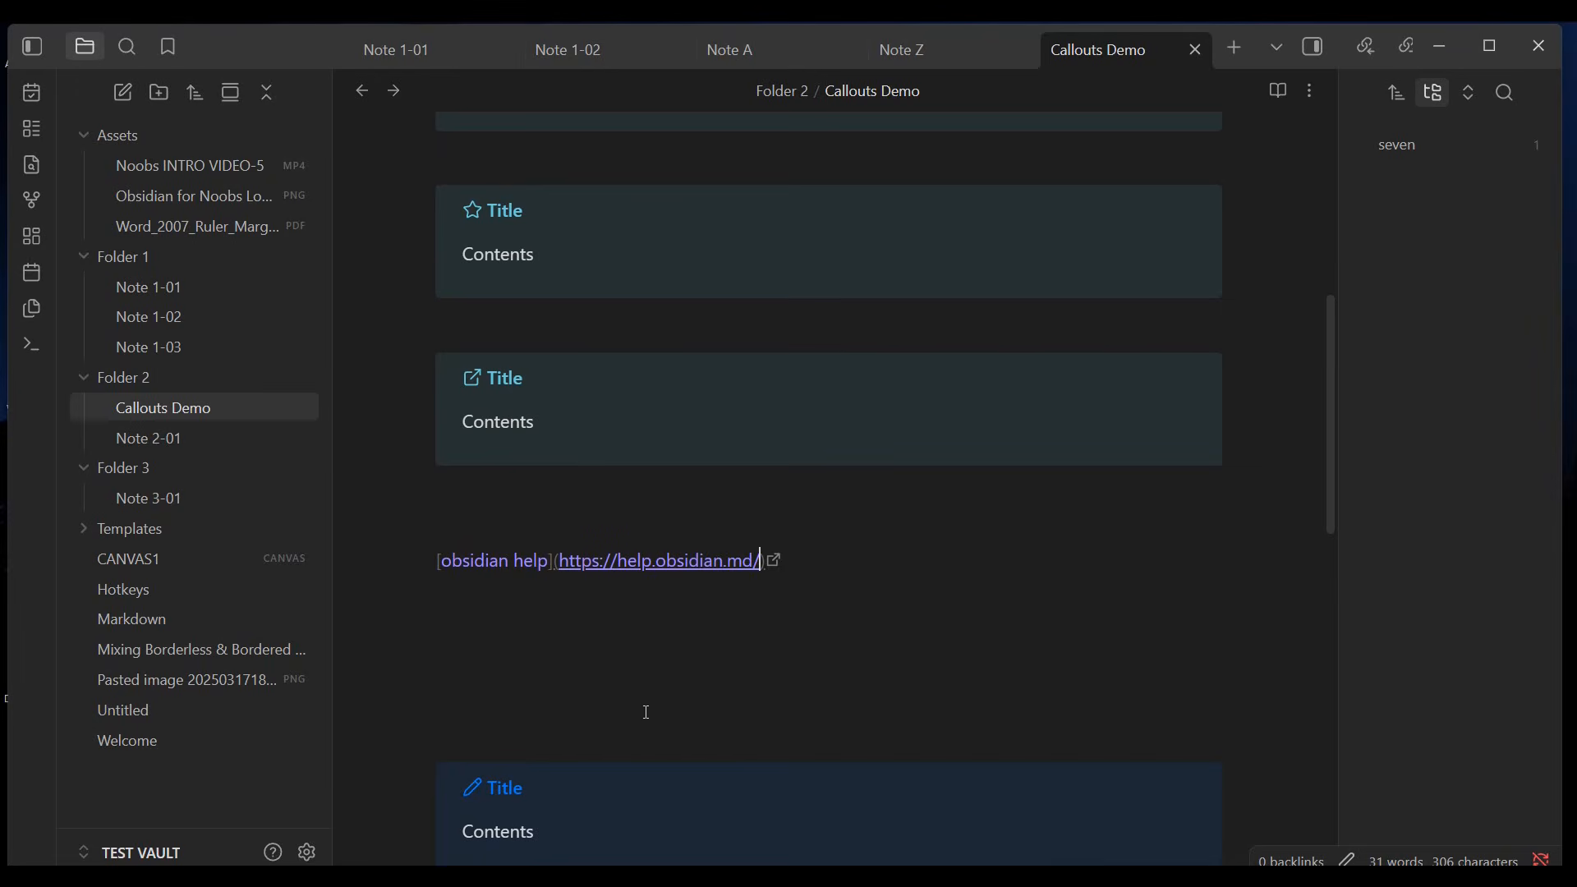
key("Home")
left_click(687, 653)
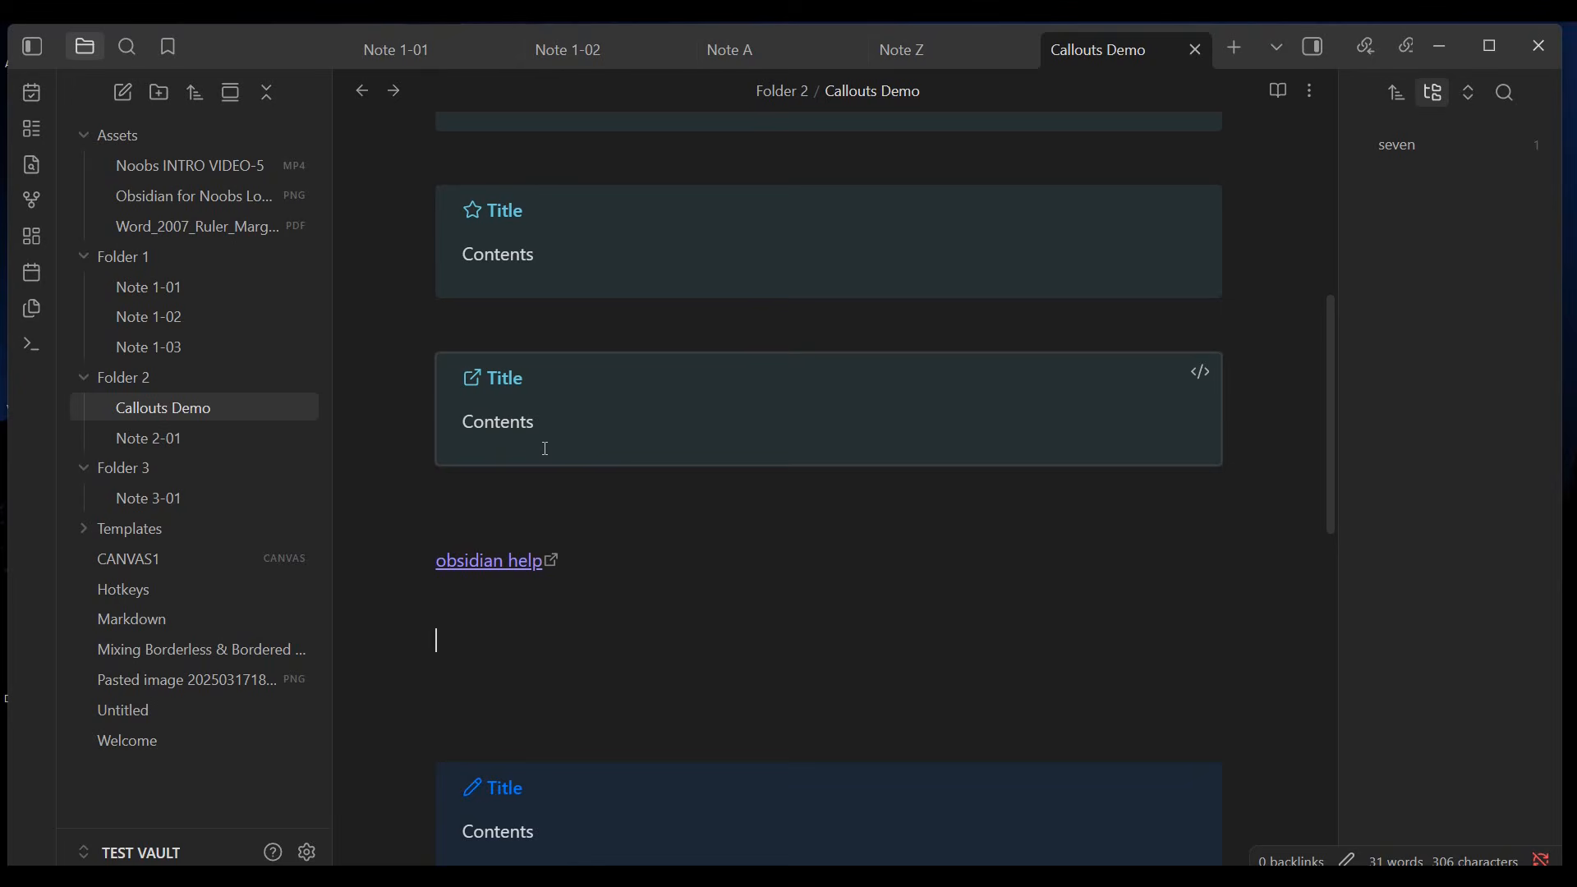
left_click(583, 435)
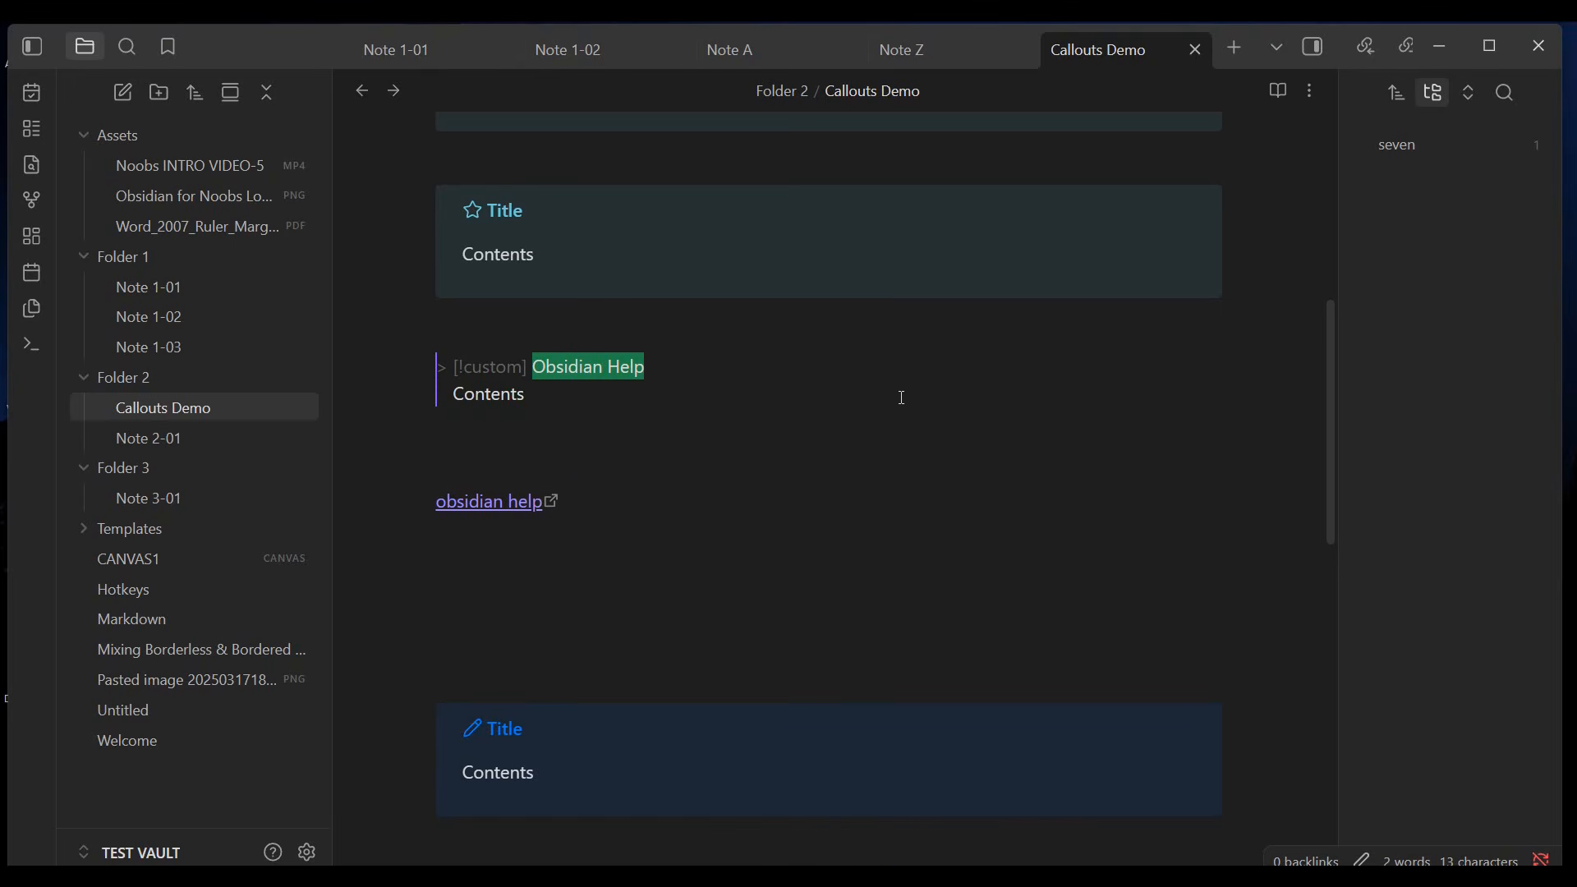
key("BackSpace")
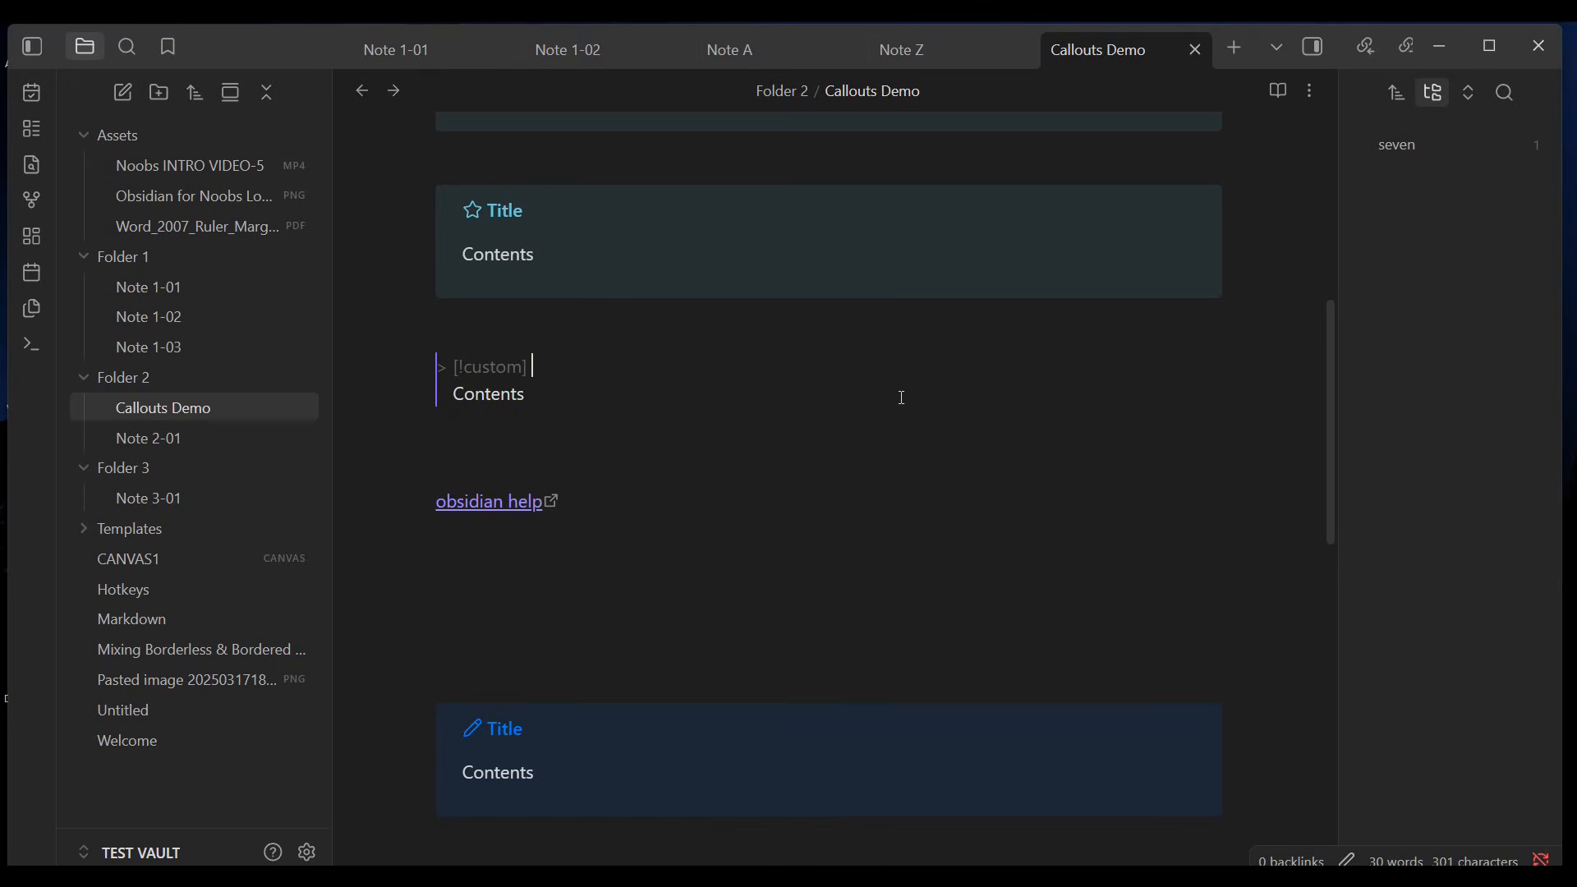
type("Obsidian Help web sd")
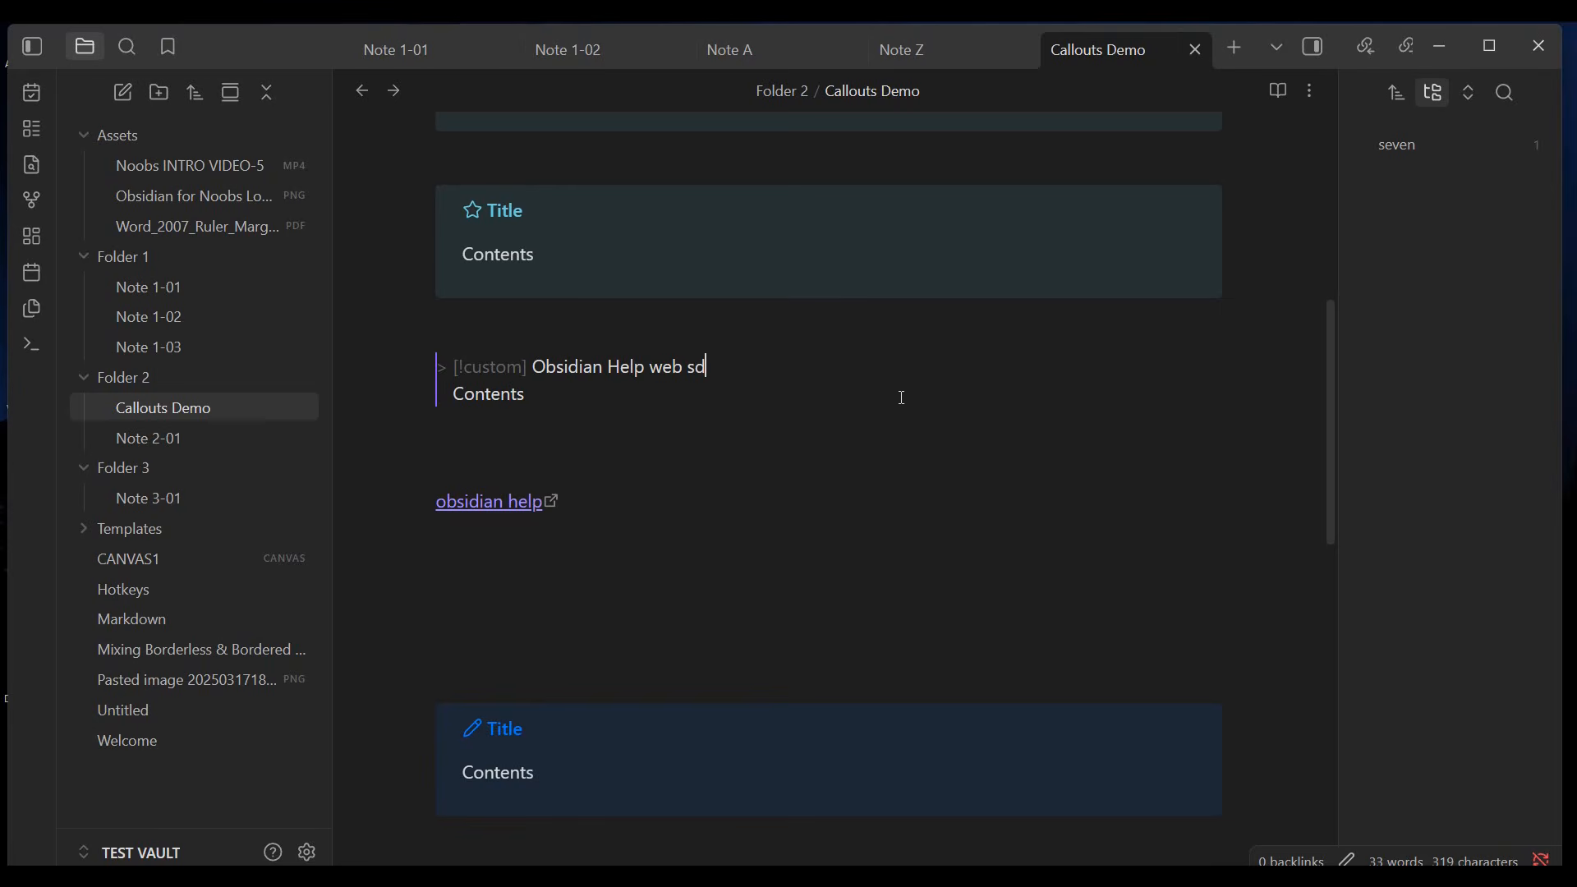
key("BackSpace")
type("ite")
left_click_drag(525, 395, 457, 395)
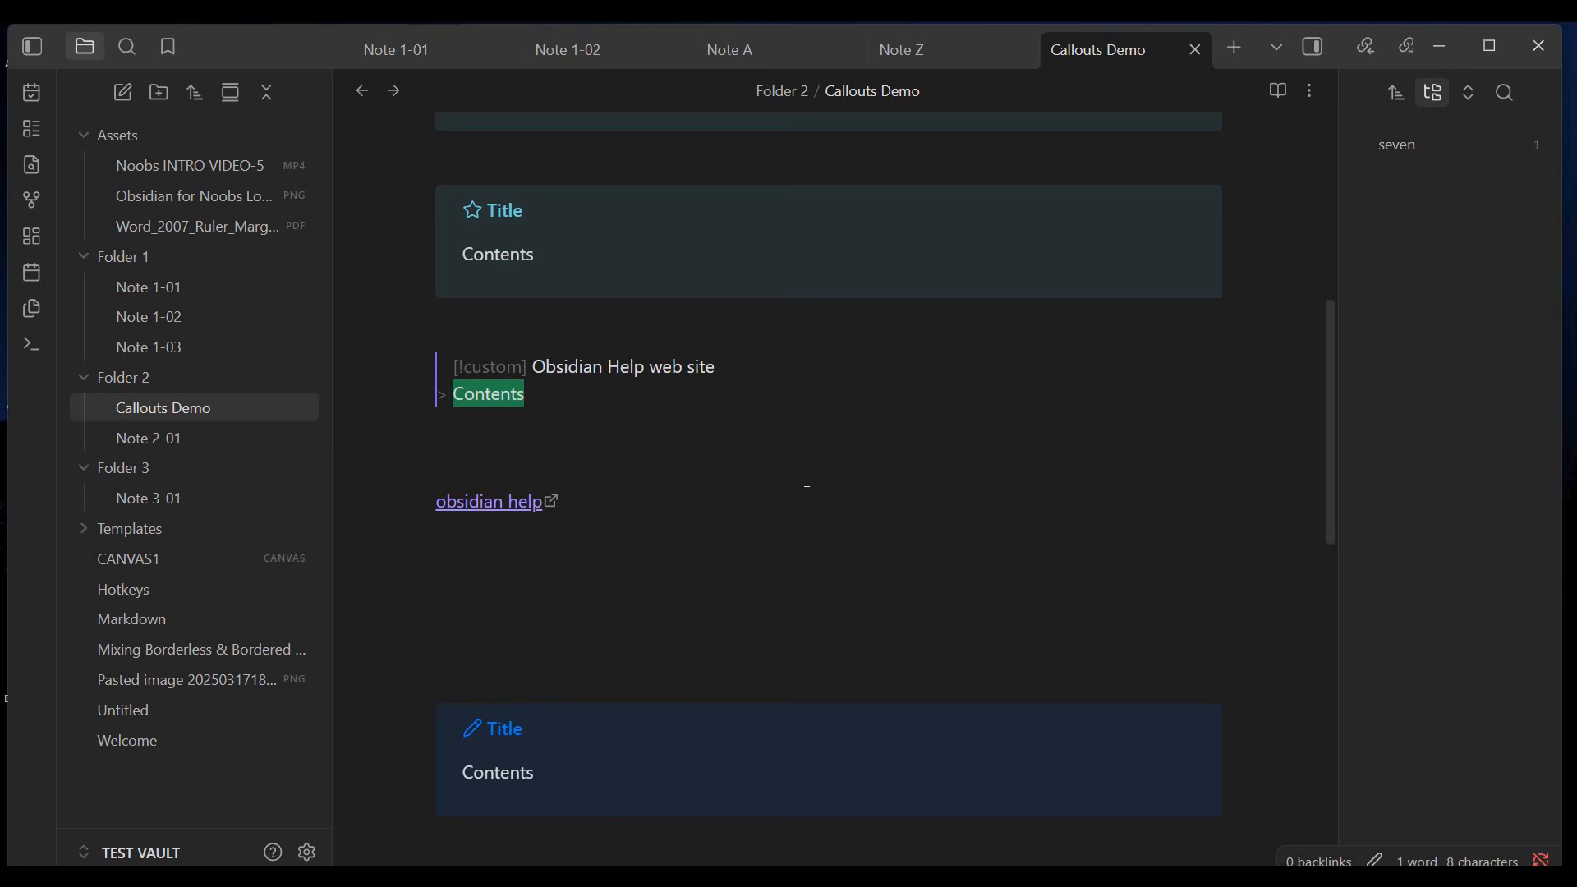
type("[obsidian help](https://help.obsidian.md/)")
left_click(681, 592)
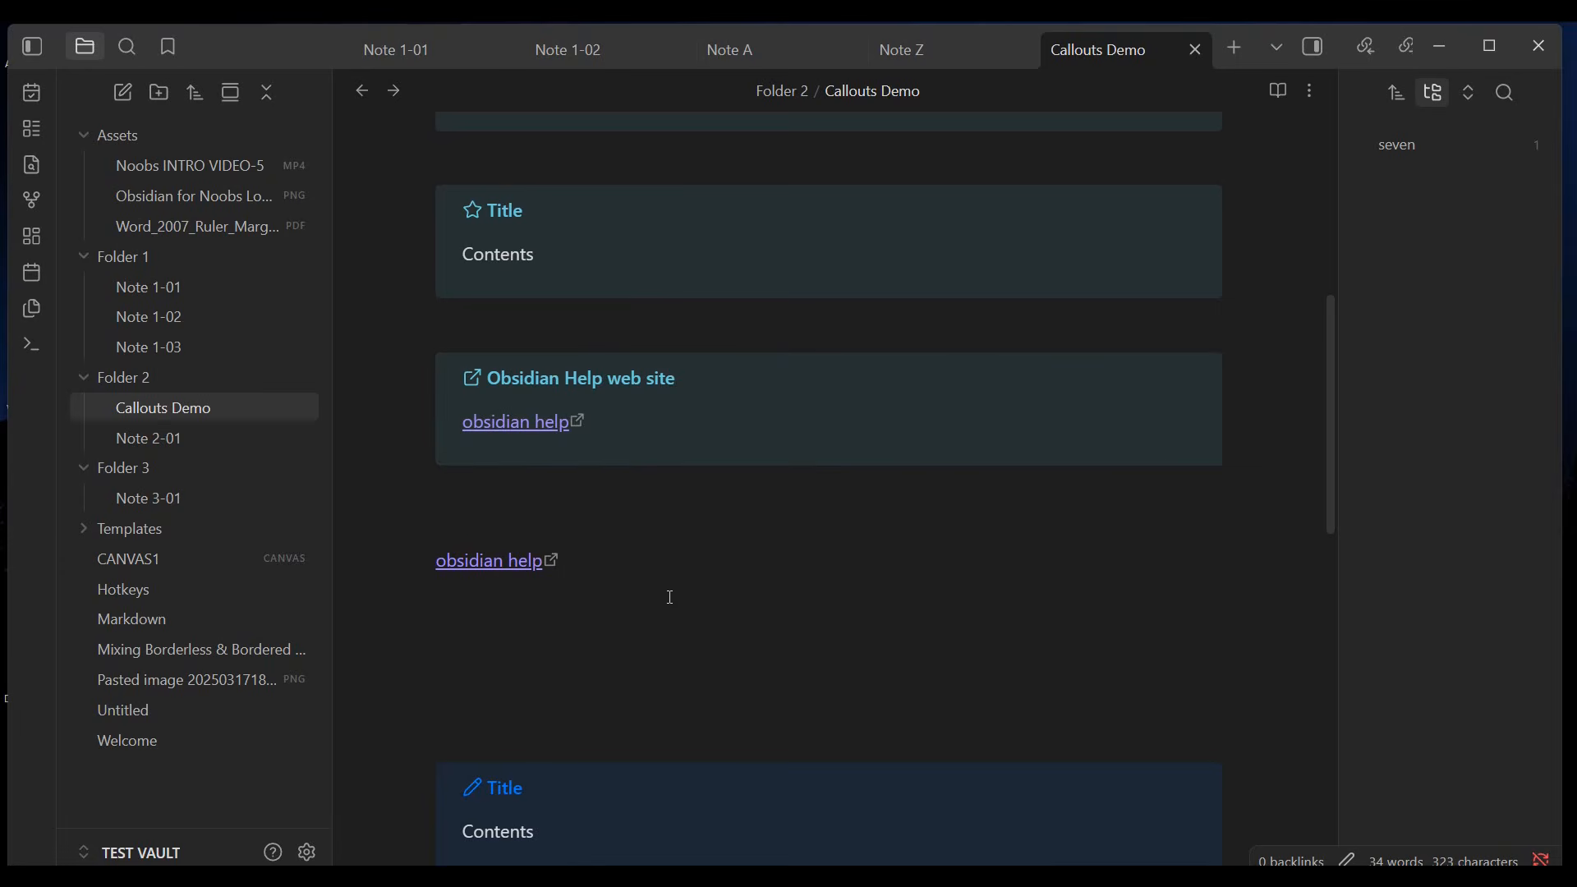
- Add an empty line below the link inside the Obsidian Help web site callout and render it again
left_click(663, 435)
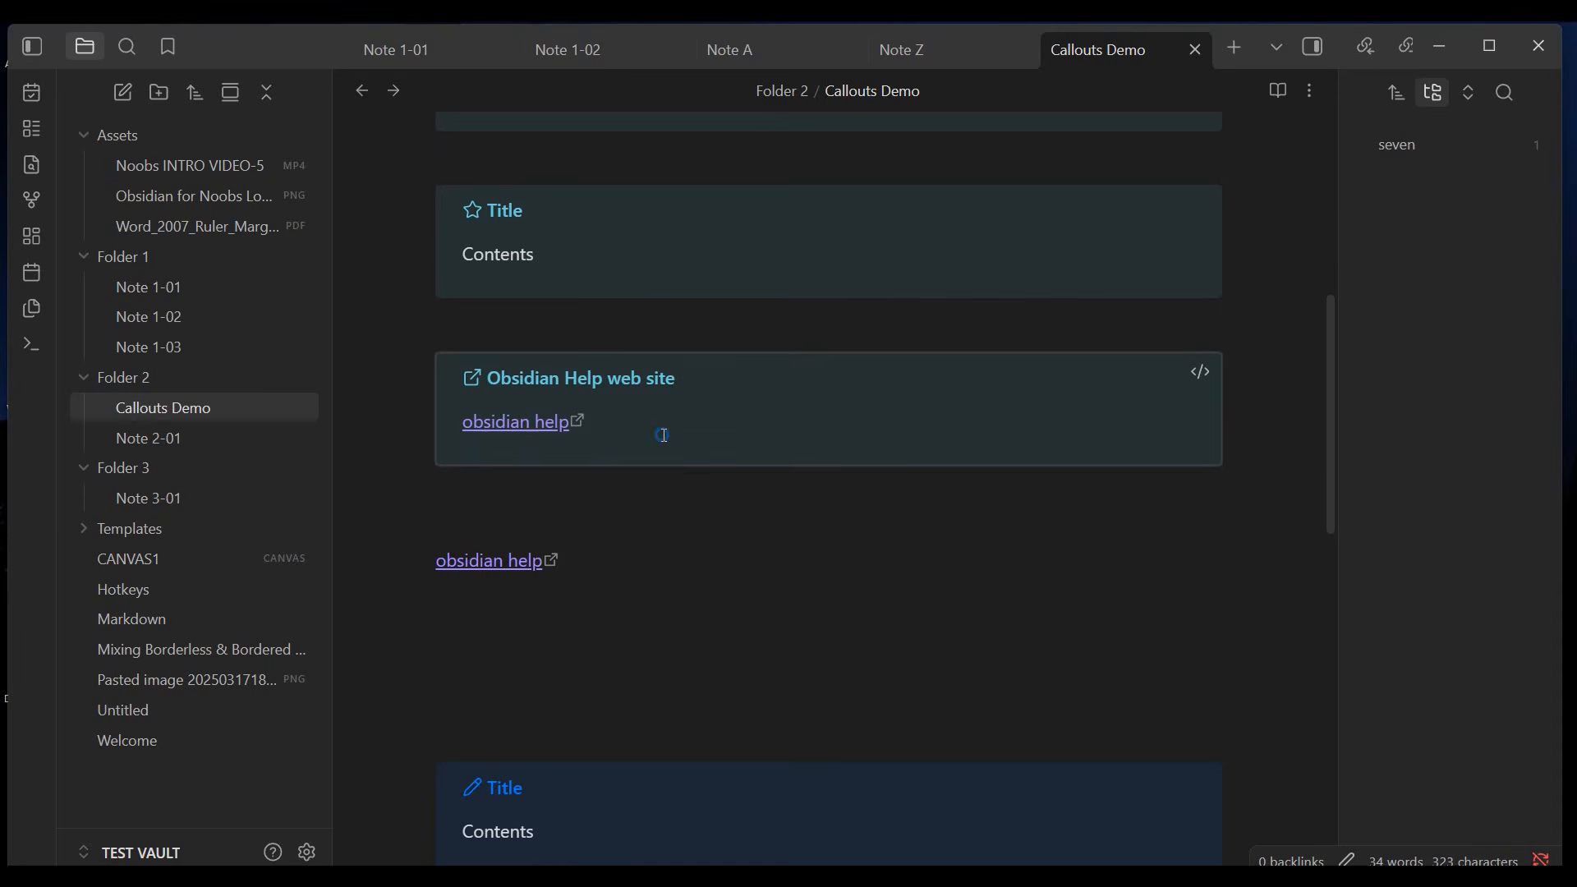
left_click(820, 394)
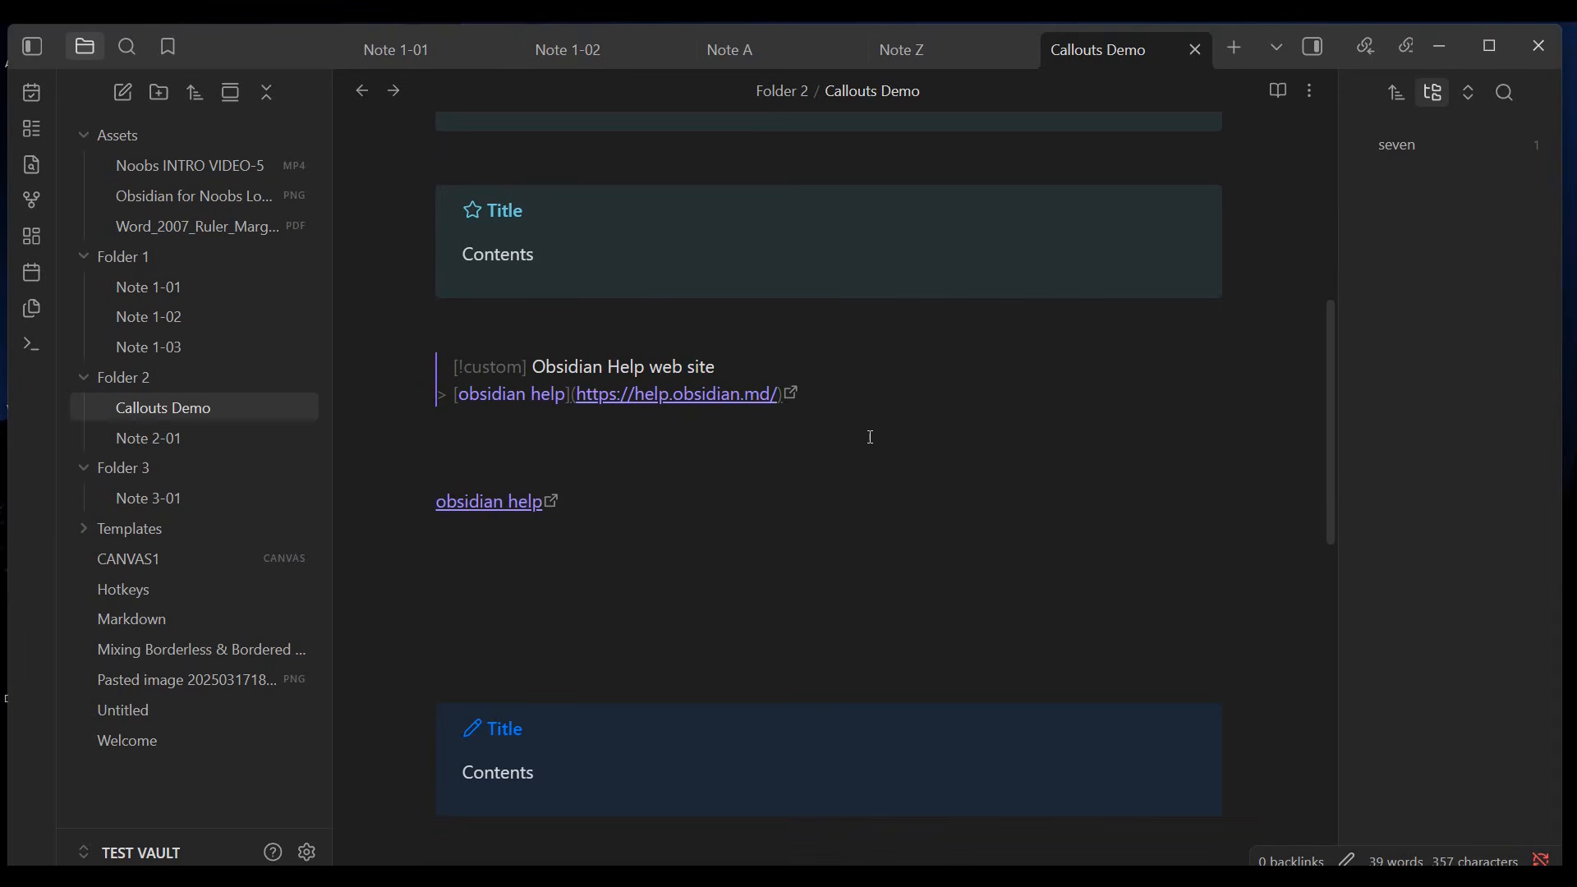
key("Return")
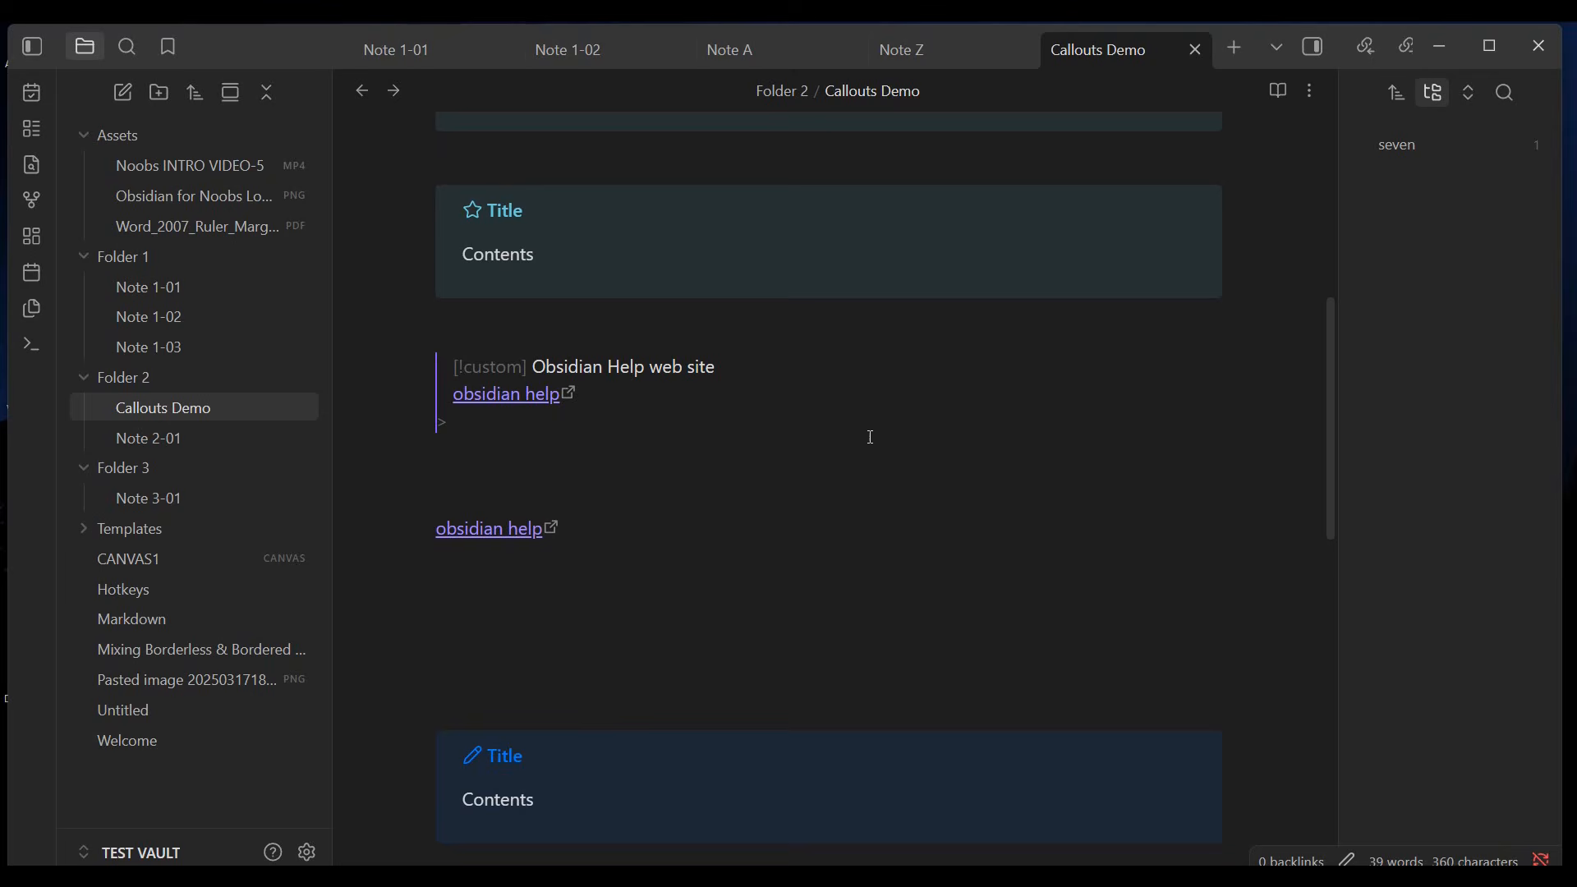
left_click(529, 367)
left_click(593, 480)
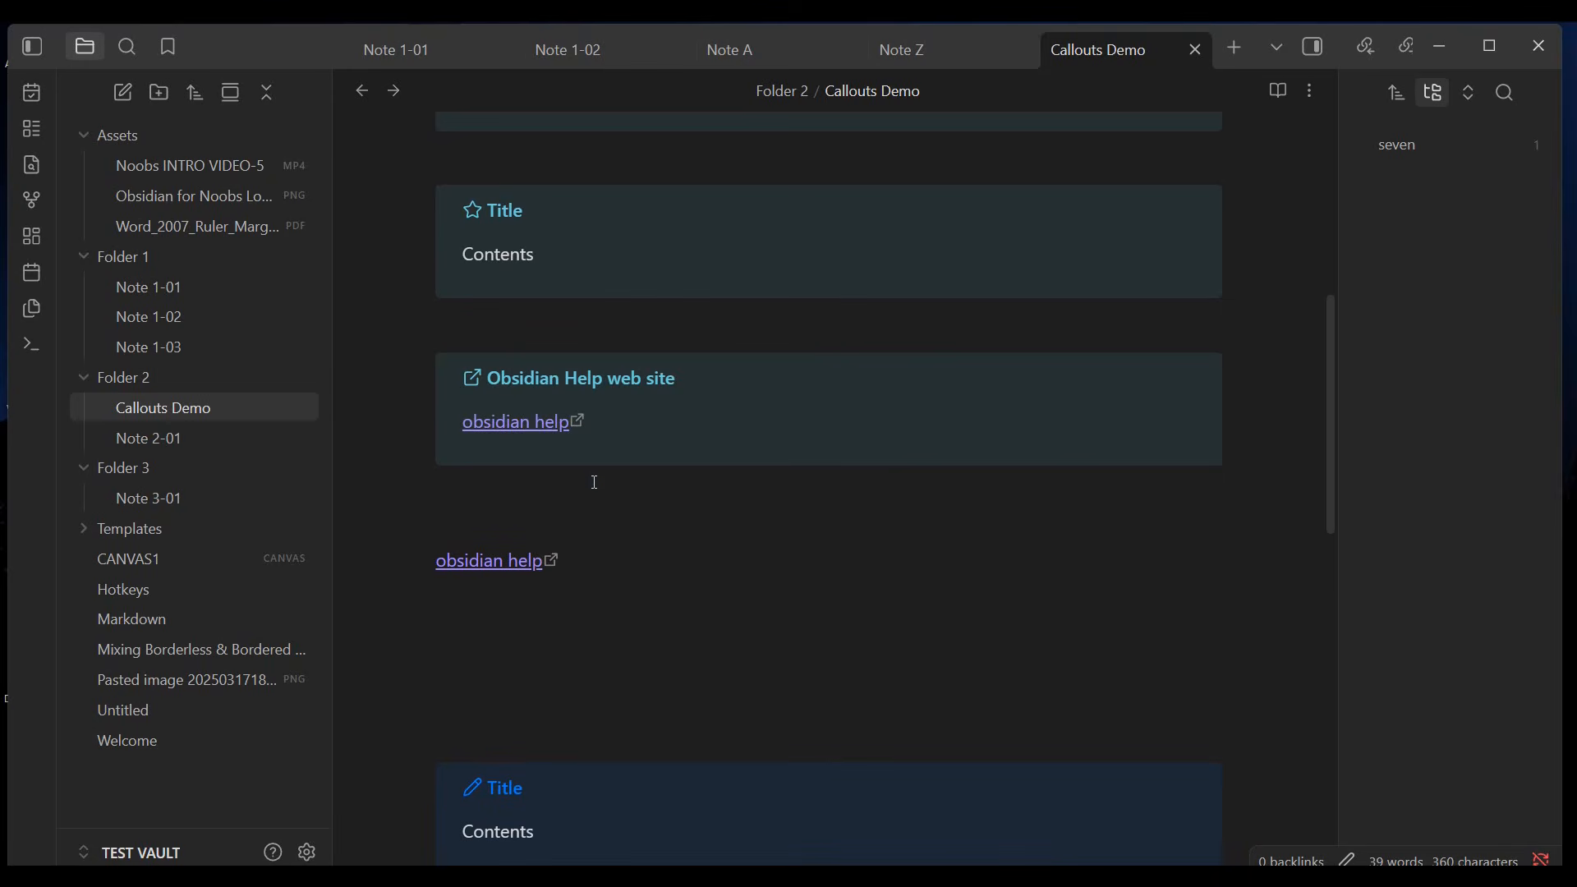
- Make the Obsidian Help web site callout foldable and collapsed by default by adding "-" after [!custom]
left_click(648, 426)
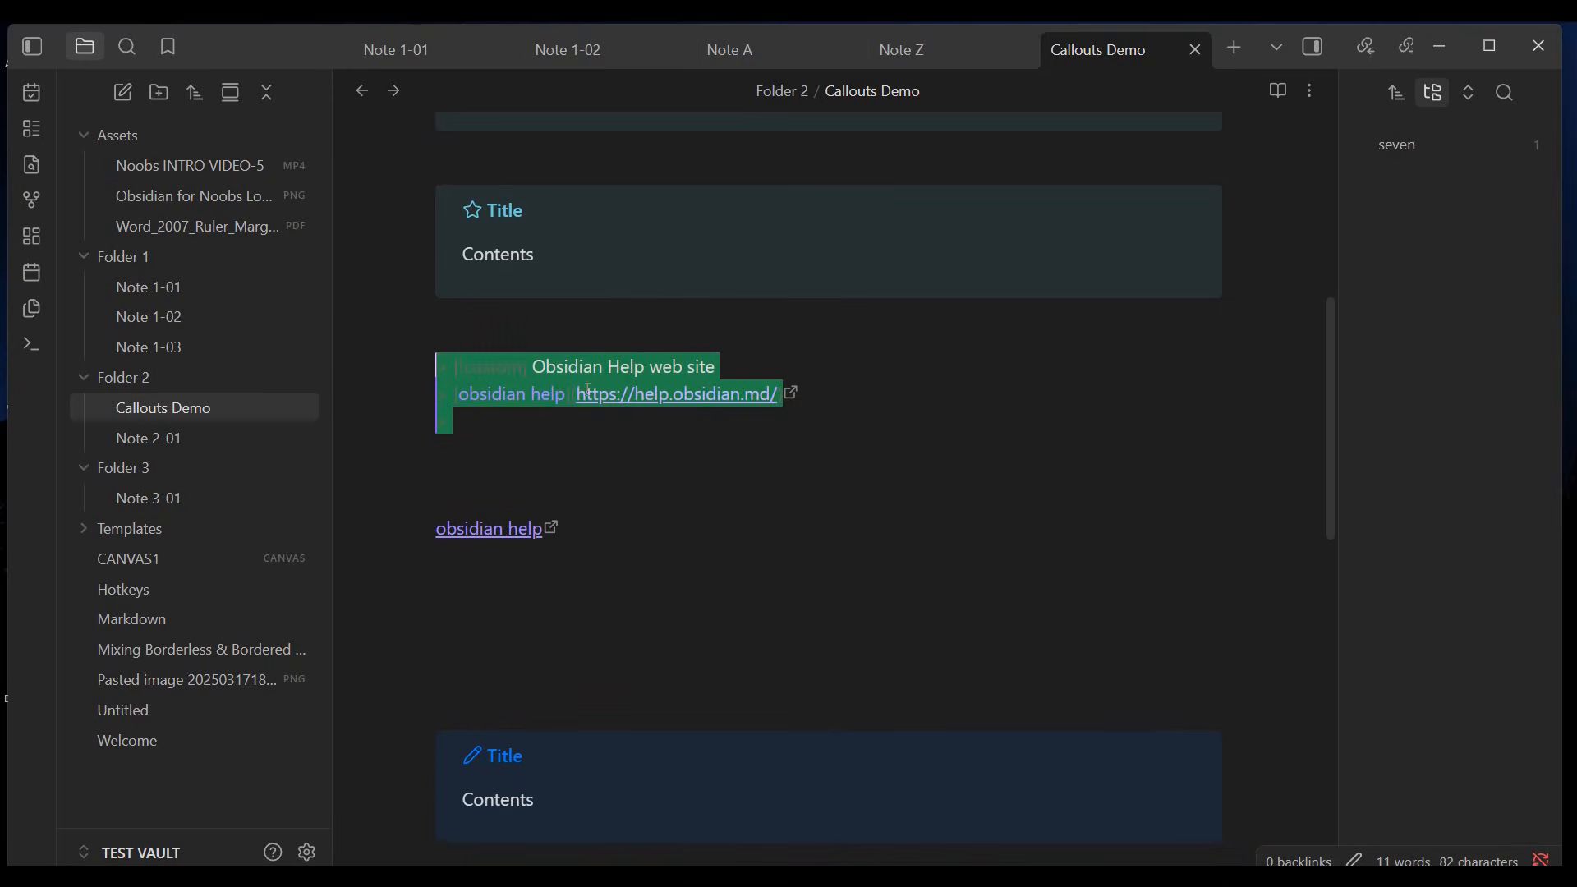
left_click(523, 367)
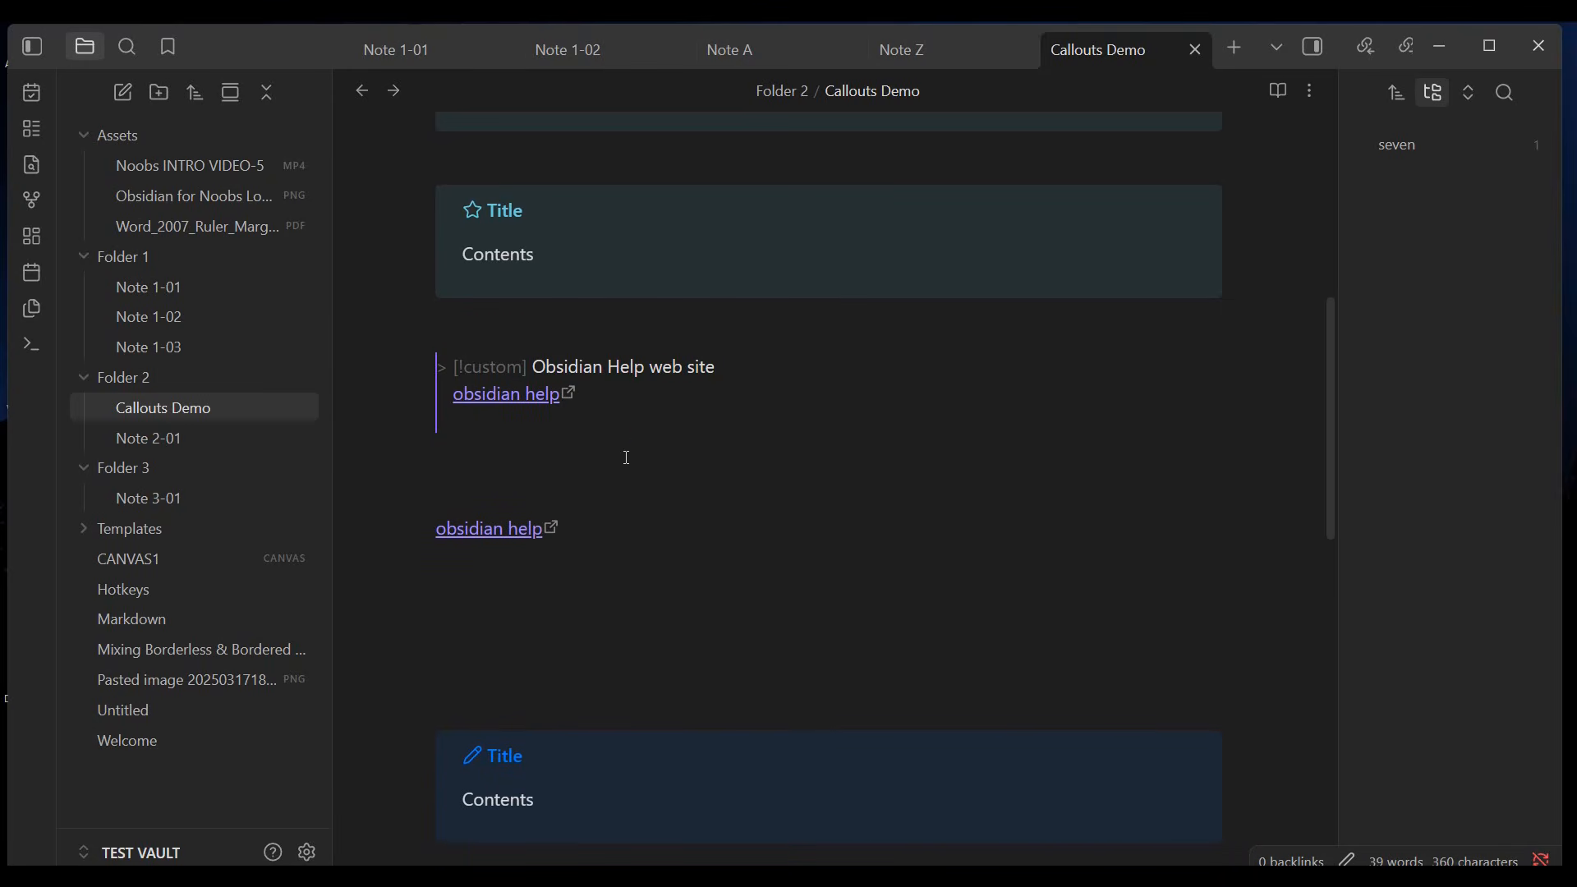
type("-")
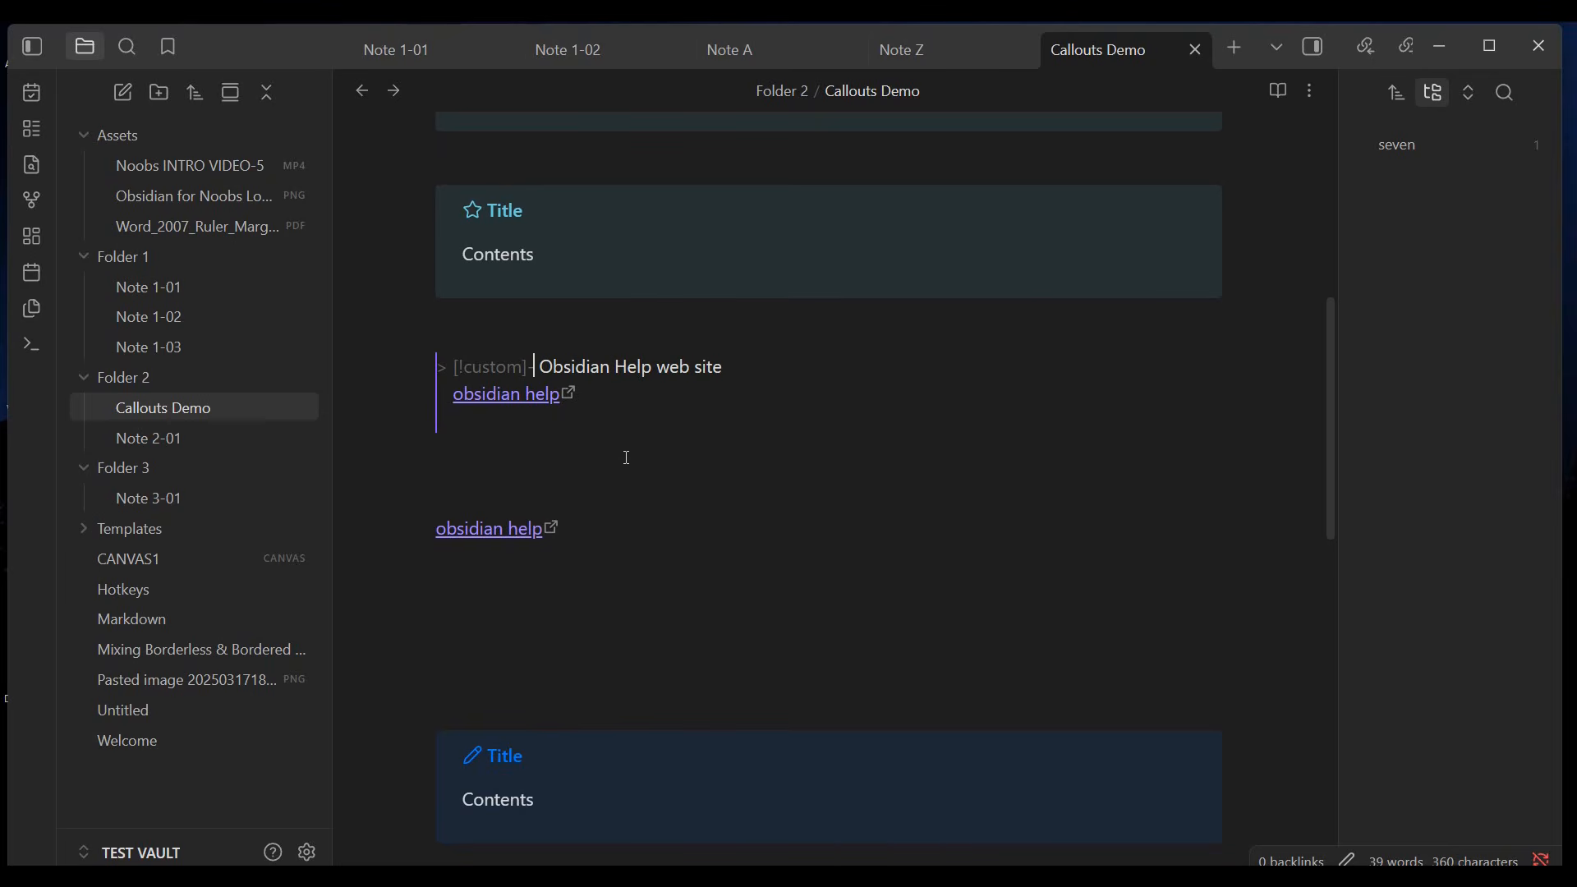
left_click(538, 491)
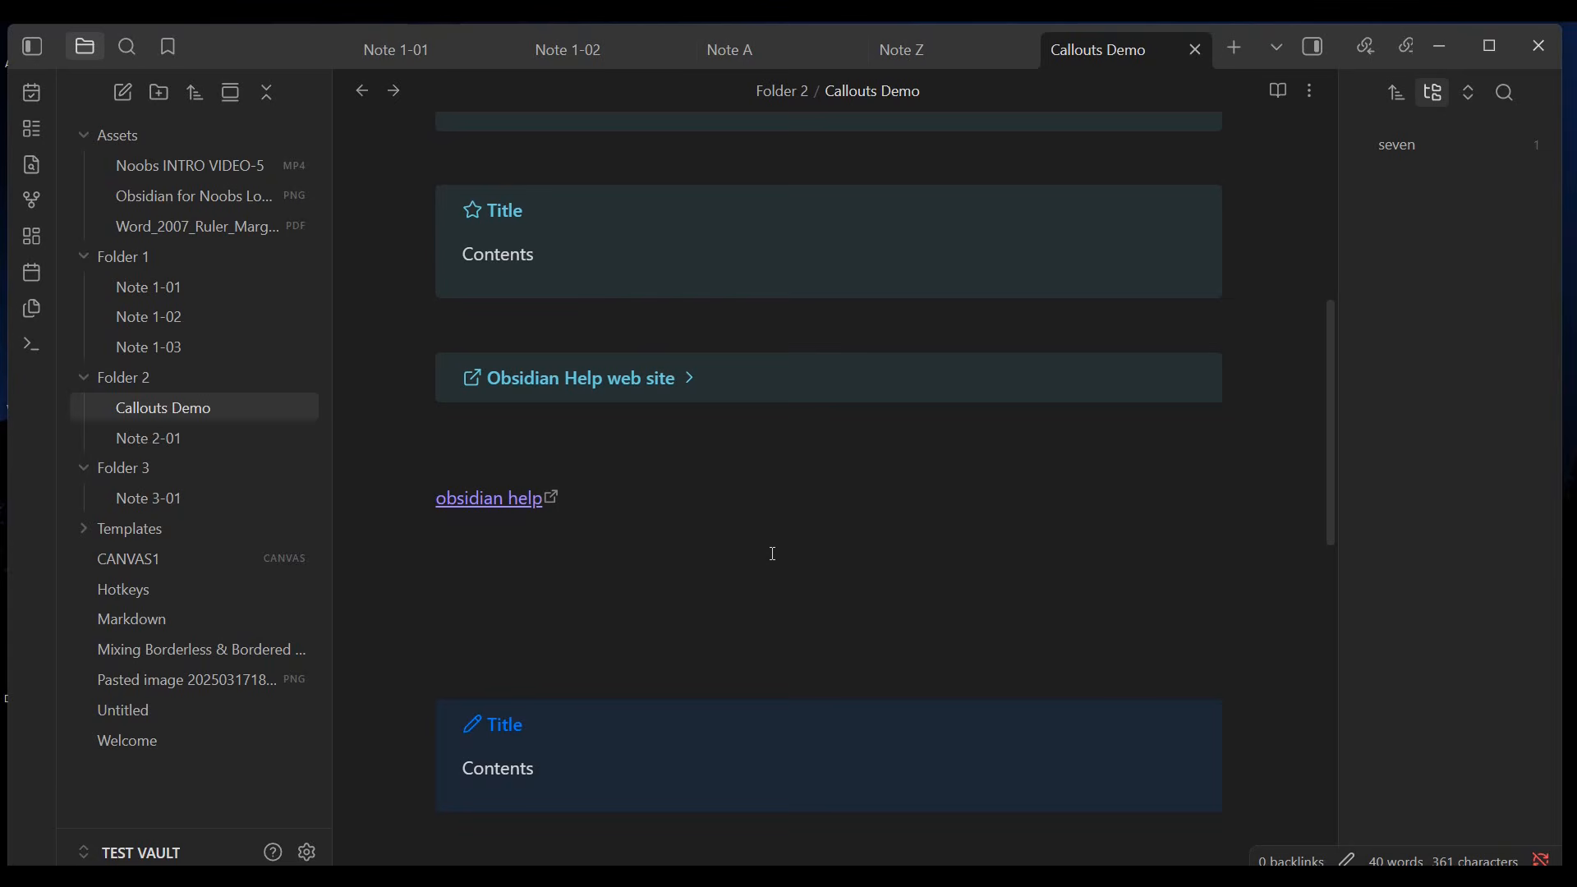
- Expand and collapse the Obsidian Help web site callout several times to check its folding, leaving it expanded
left_click(693, 380)
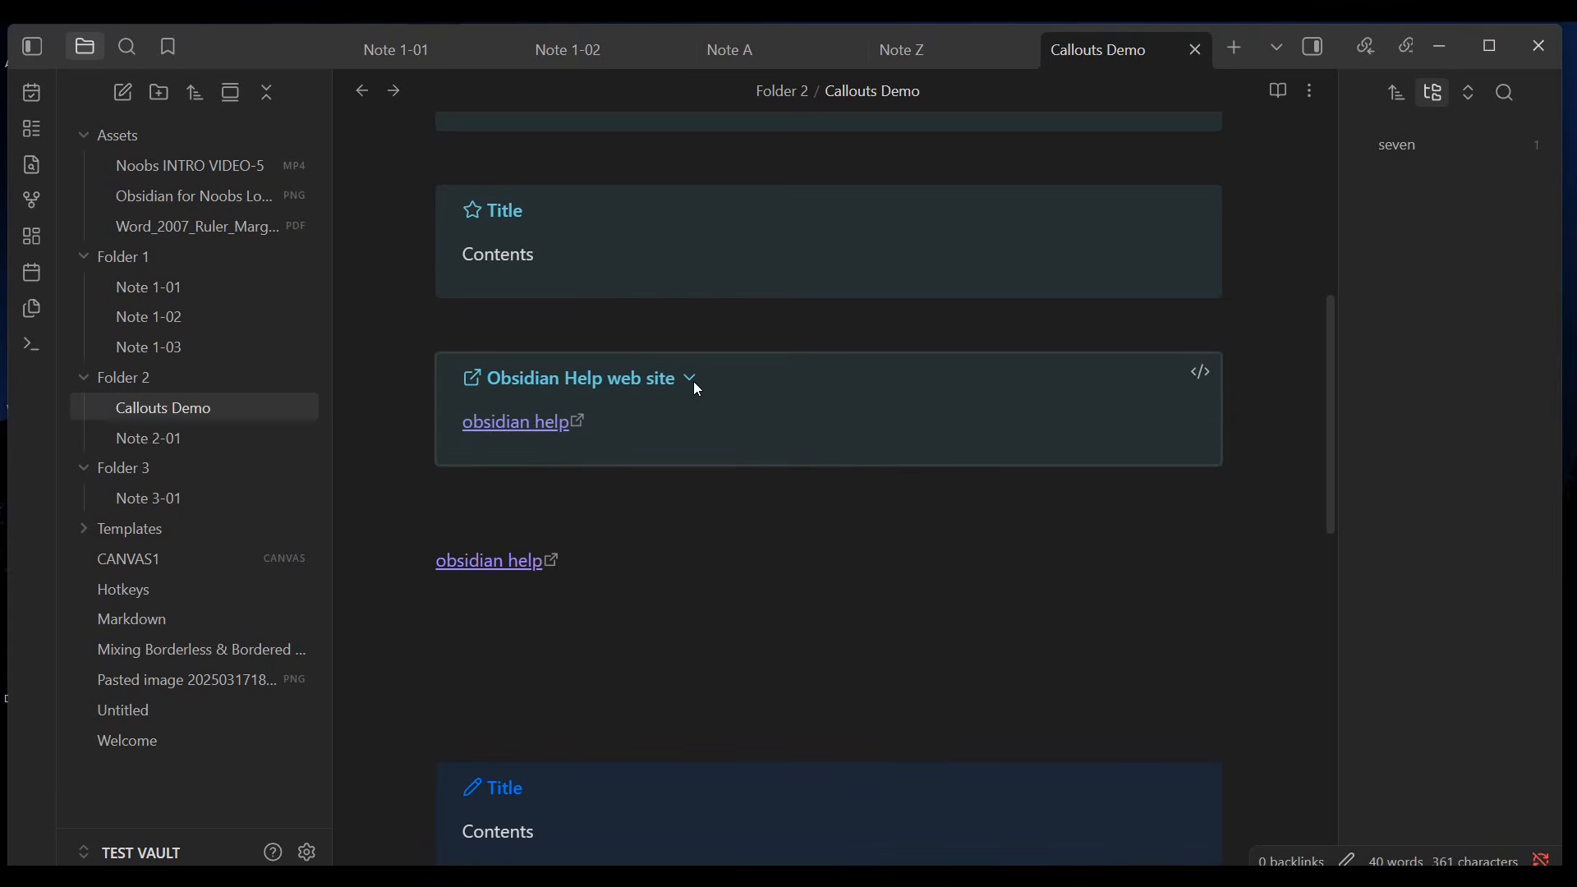
left_click(693, 380)
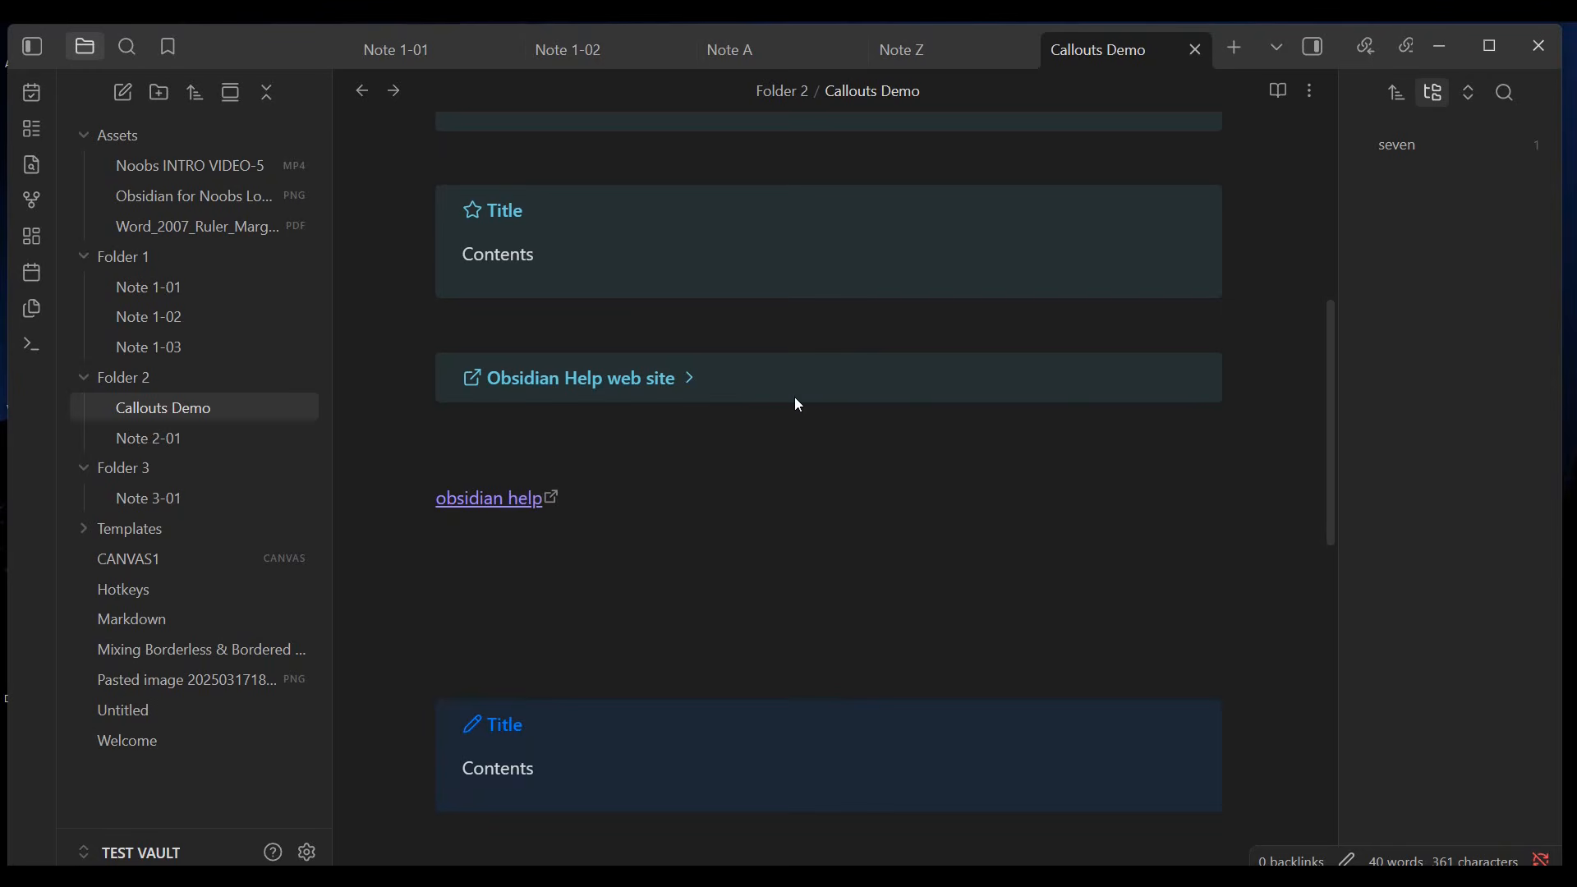
left_click(811, 378)
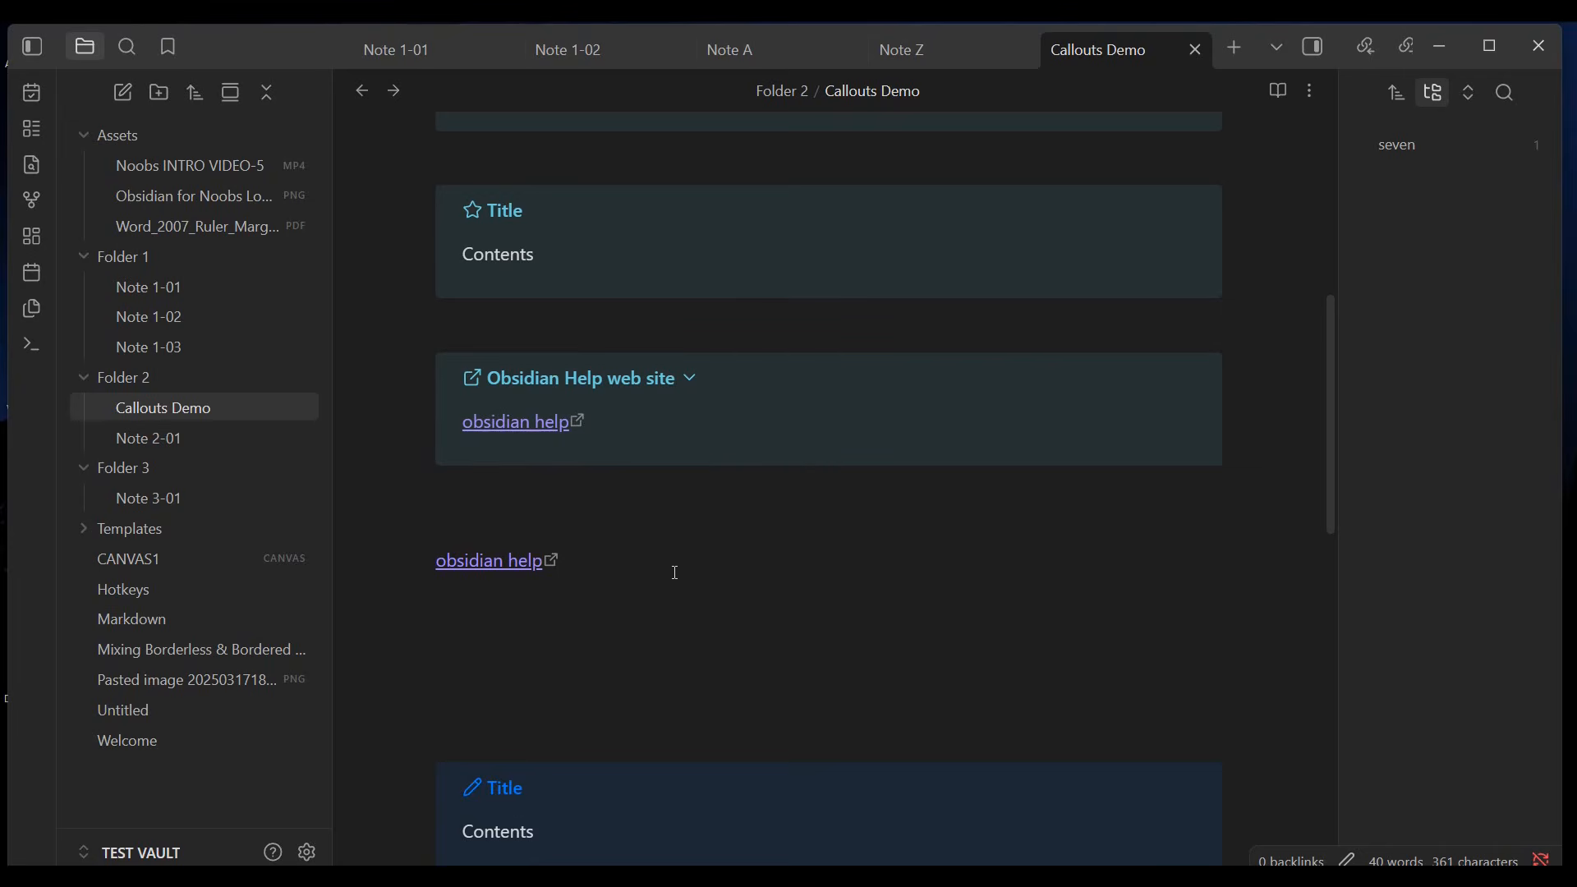
left_click(691, 380)
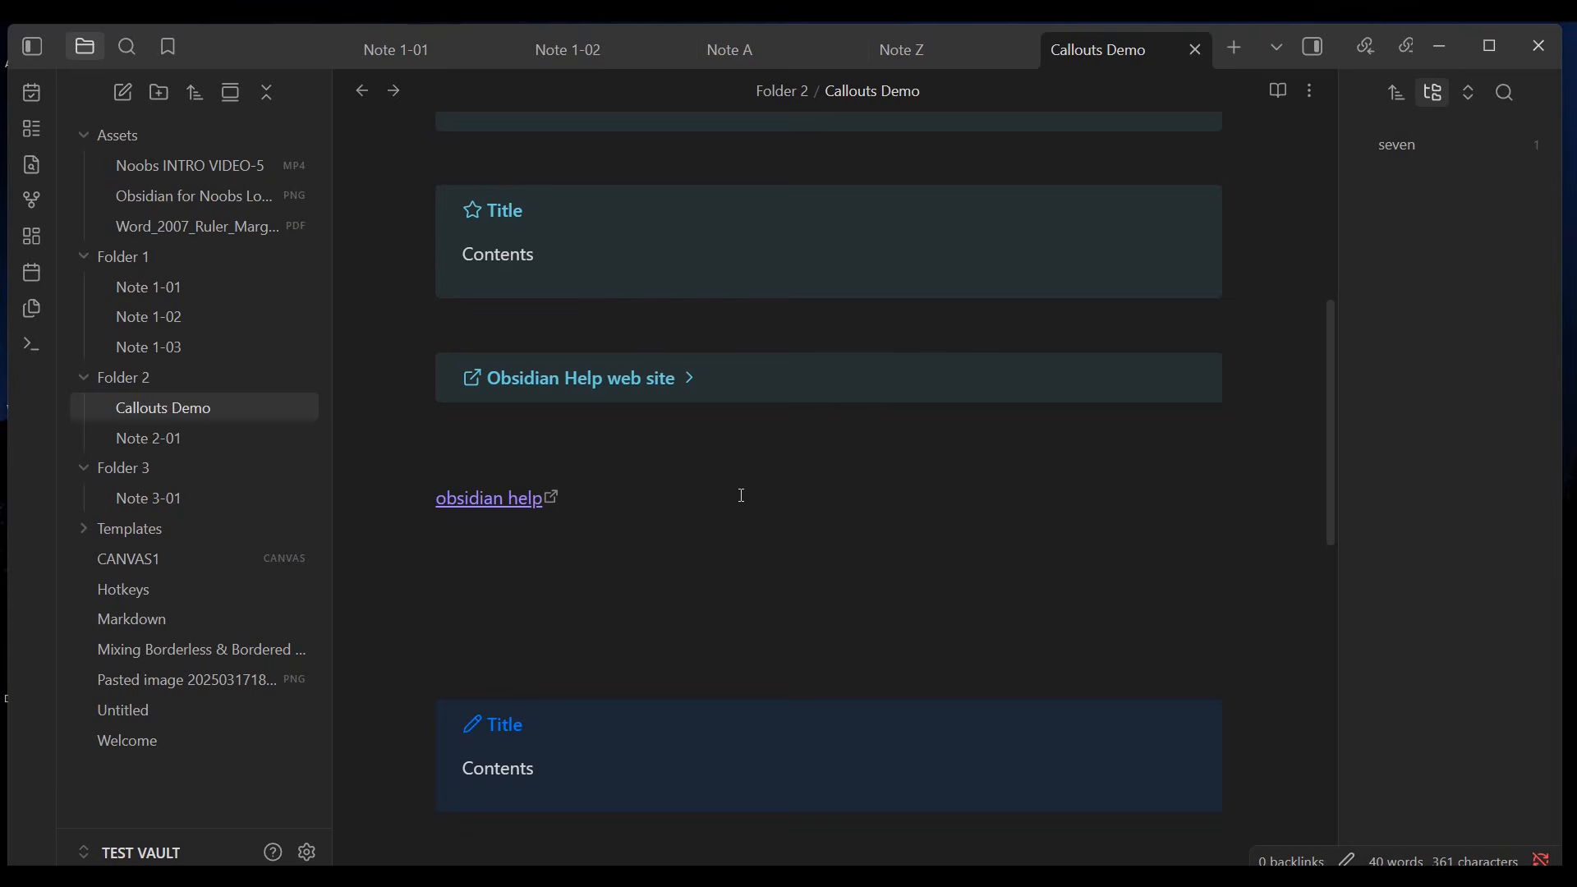
left_click(690, 379)
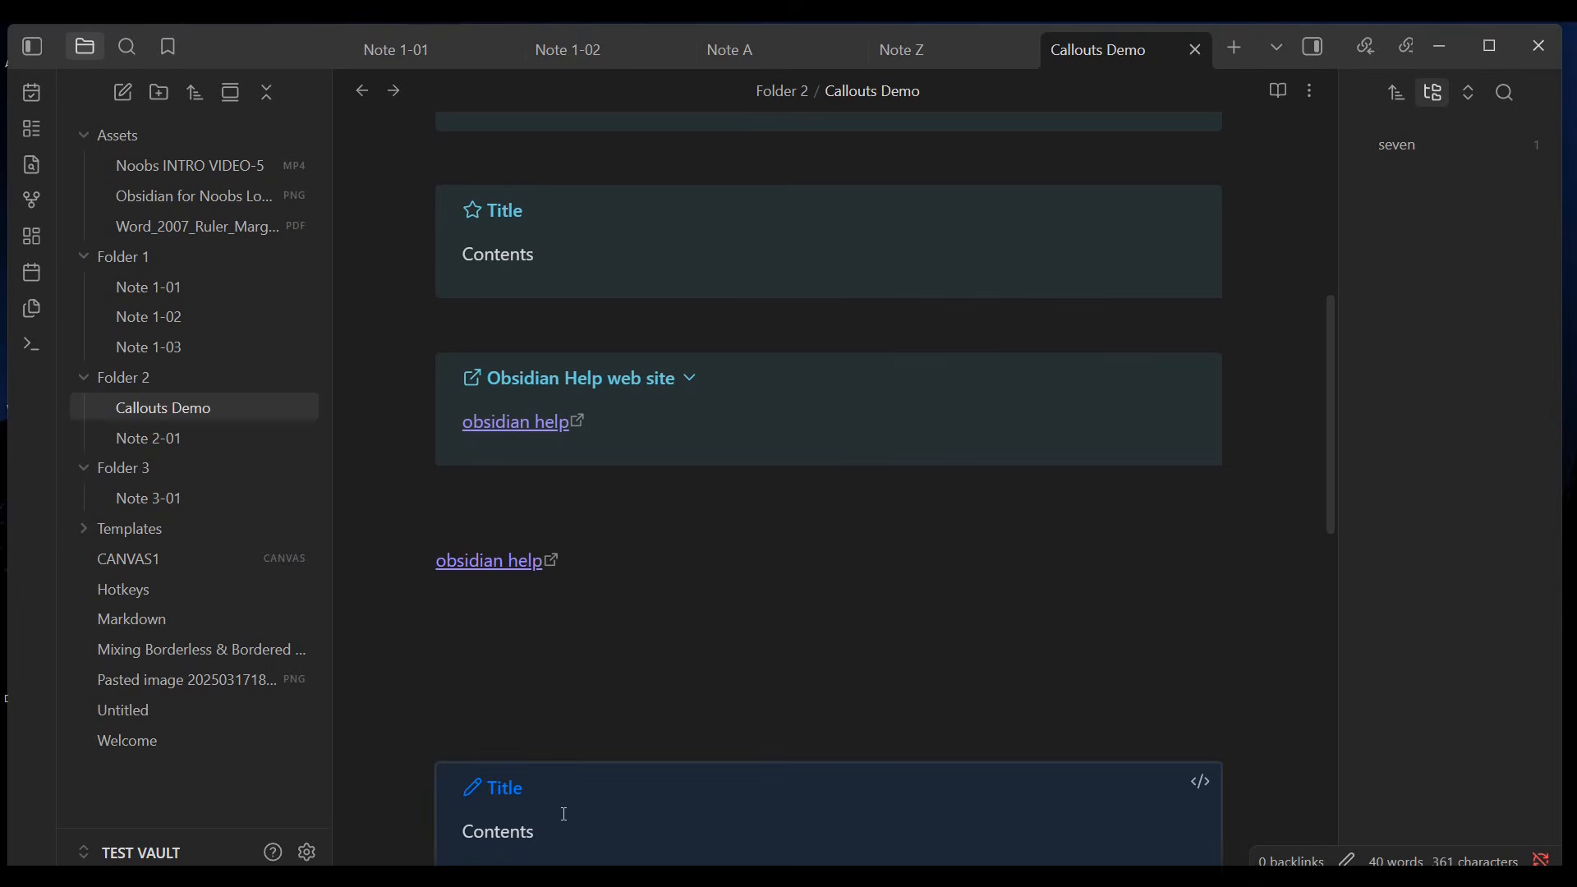
- Switch to Notepad and add a new line below the closing brace in Custom callout.css
left_click(572, 876)
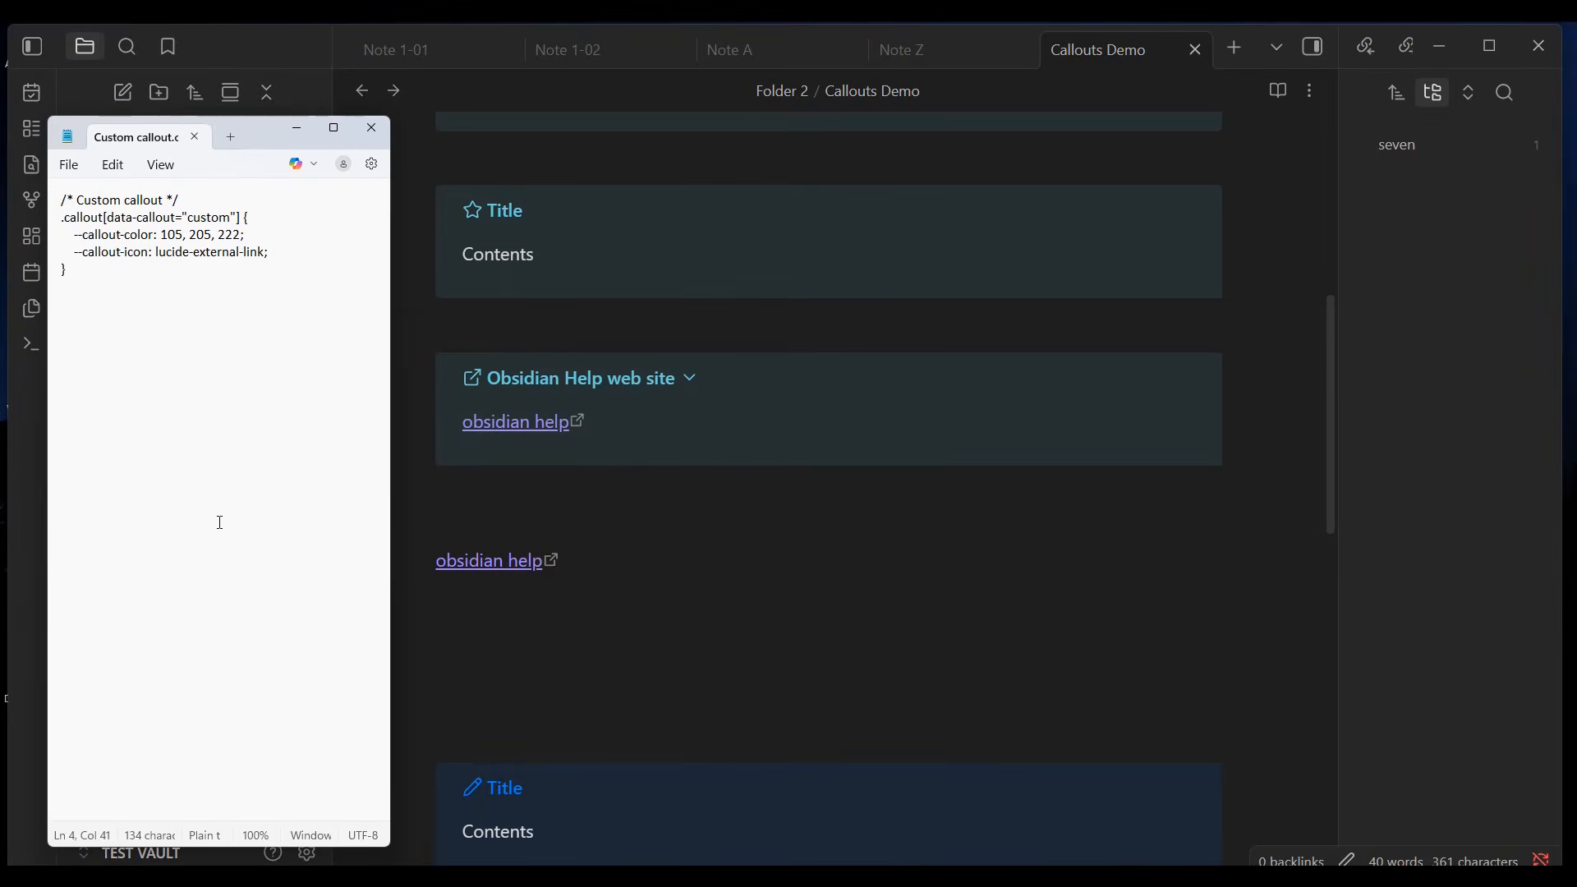
left_click(107, 299)
key("Return")
left_click_drag(266, 249, 195, 253)
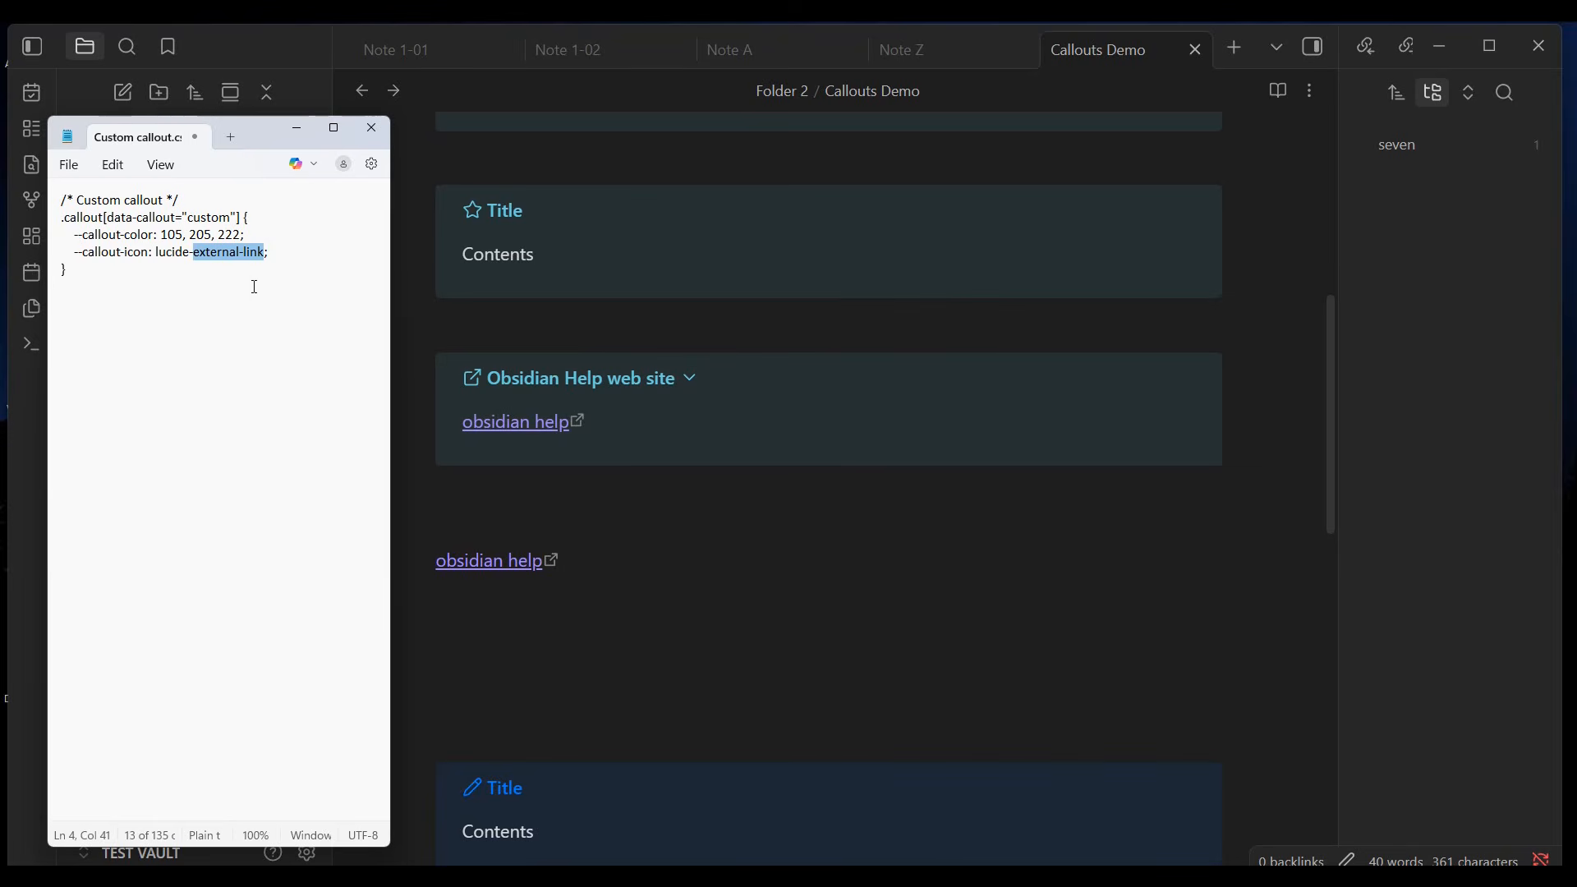
left_click(153, 357)
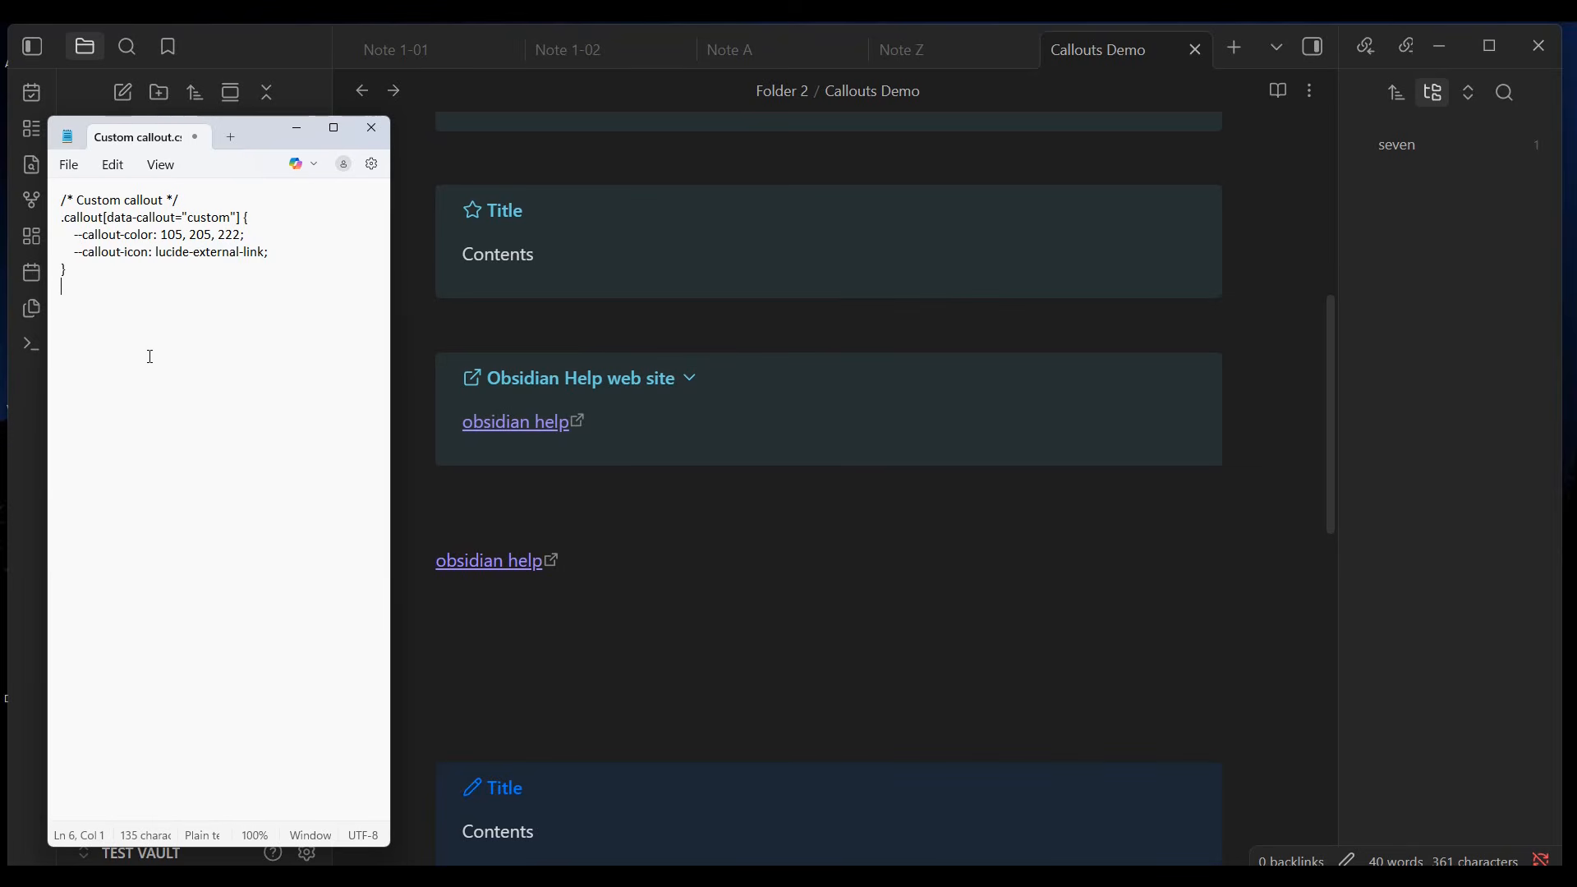